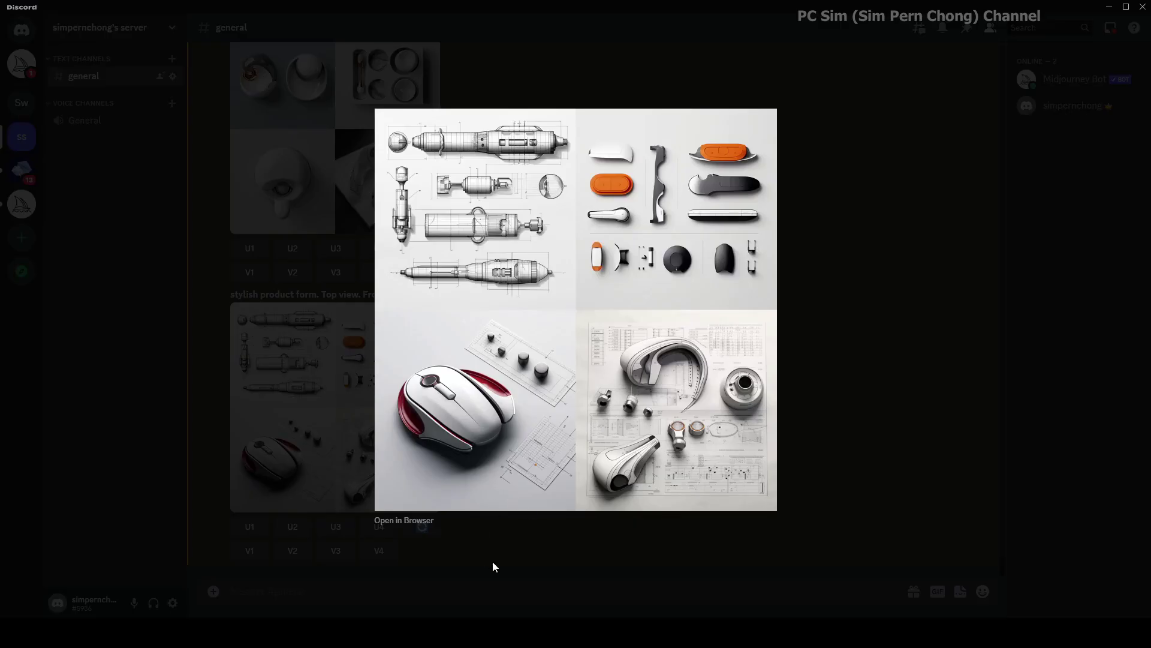
Generate variations of the third mouse image in Midjourney and inspect the variation grid enlarged in the browser.
left_click(493, 564)
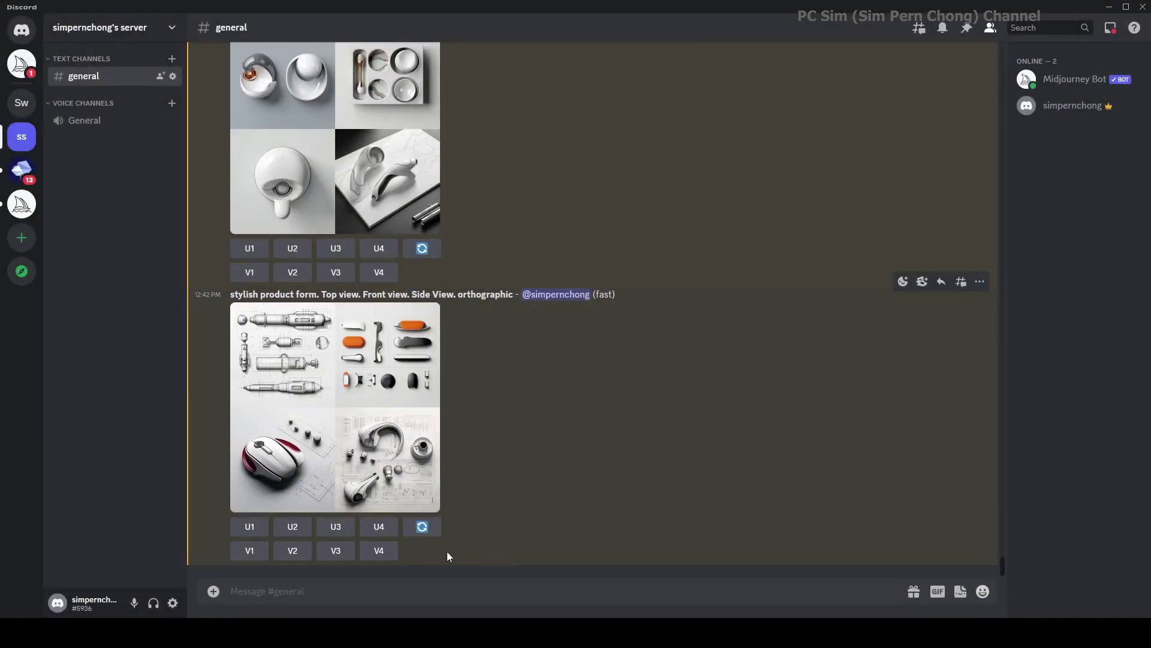
left_click(337, 550)
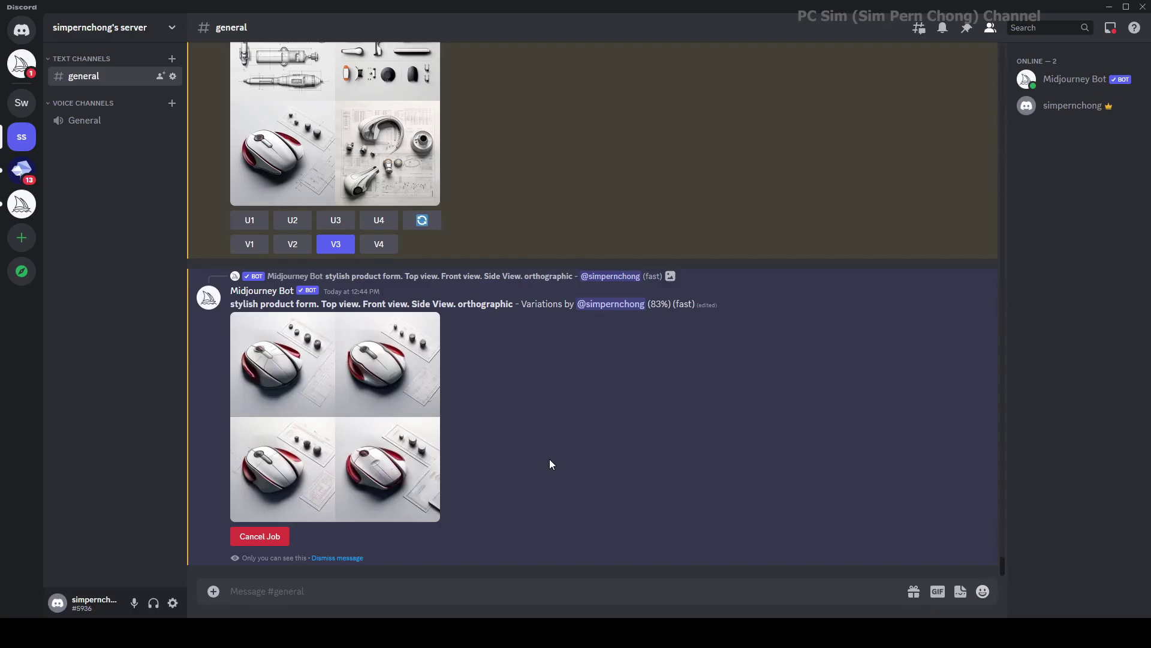
left_click(380, 504)
left_click(409, 520)
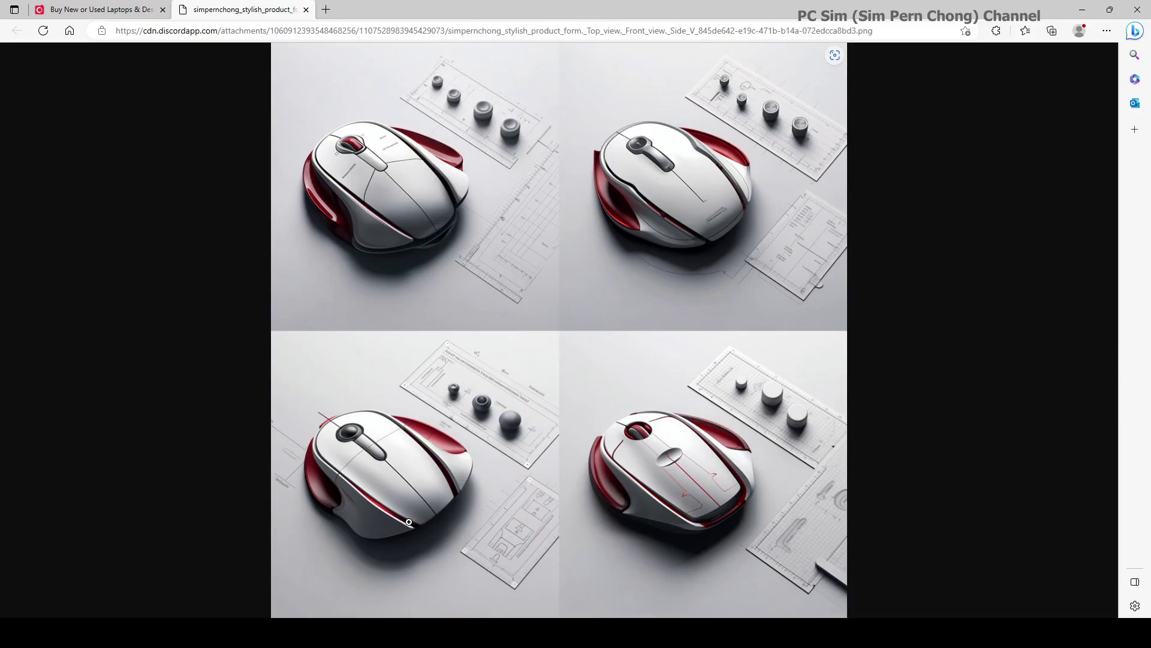
left_click(387, 502)
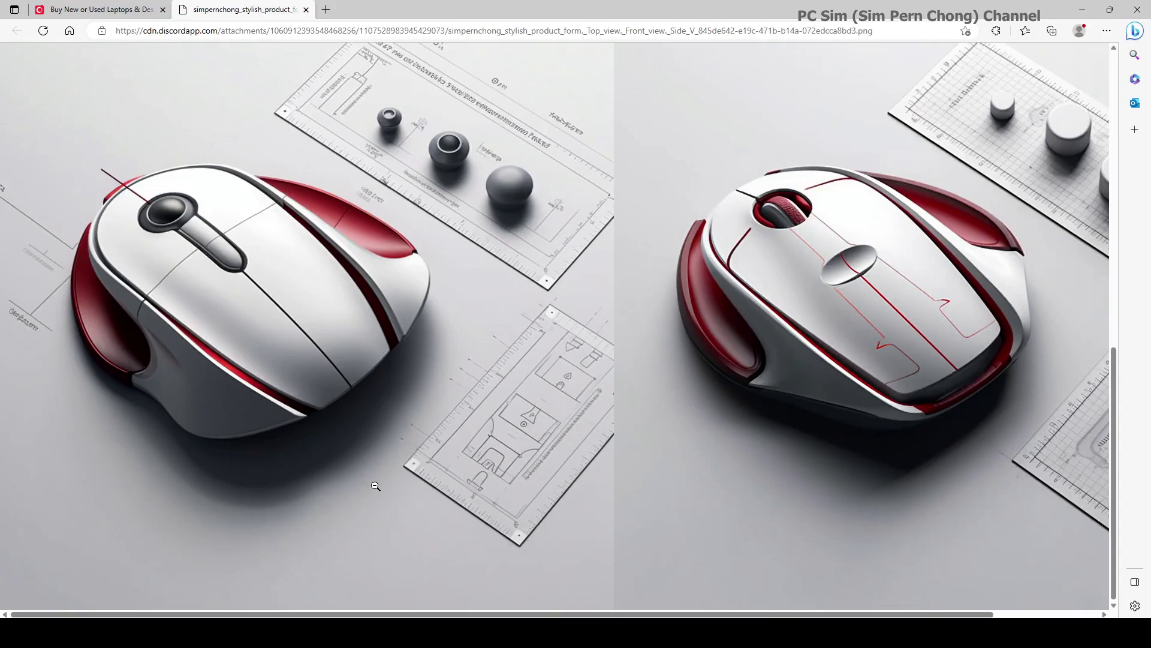
key("alt+Tab")
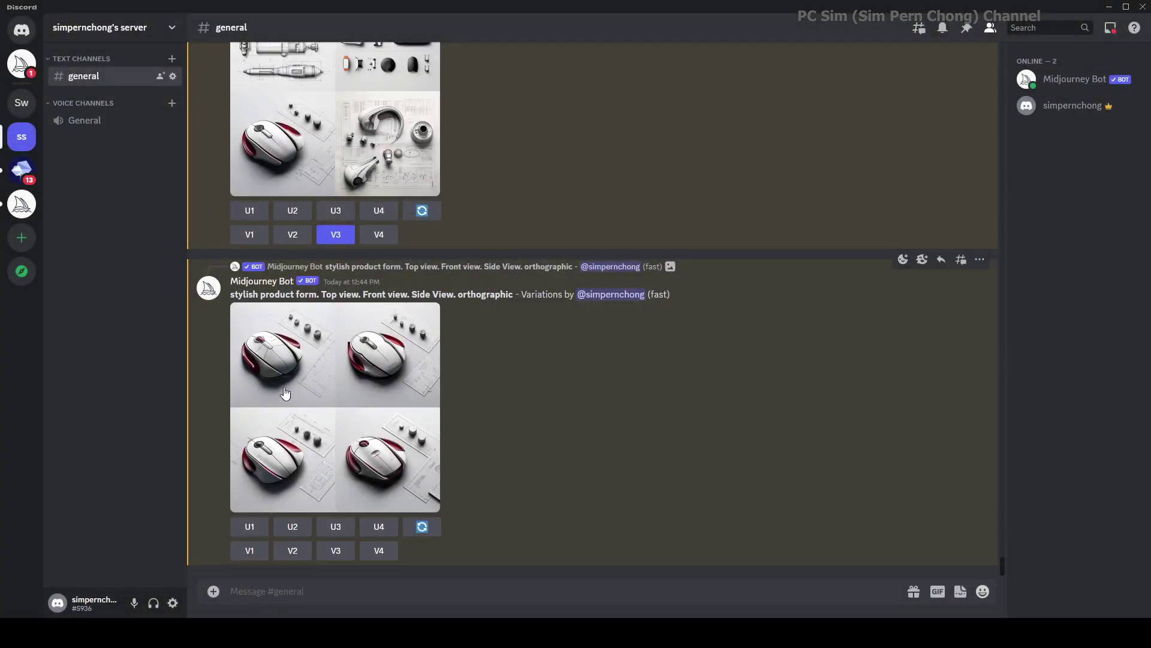
Upscale the third mouse variation and open the full-size image in the browser.
left_click(336, 526)
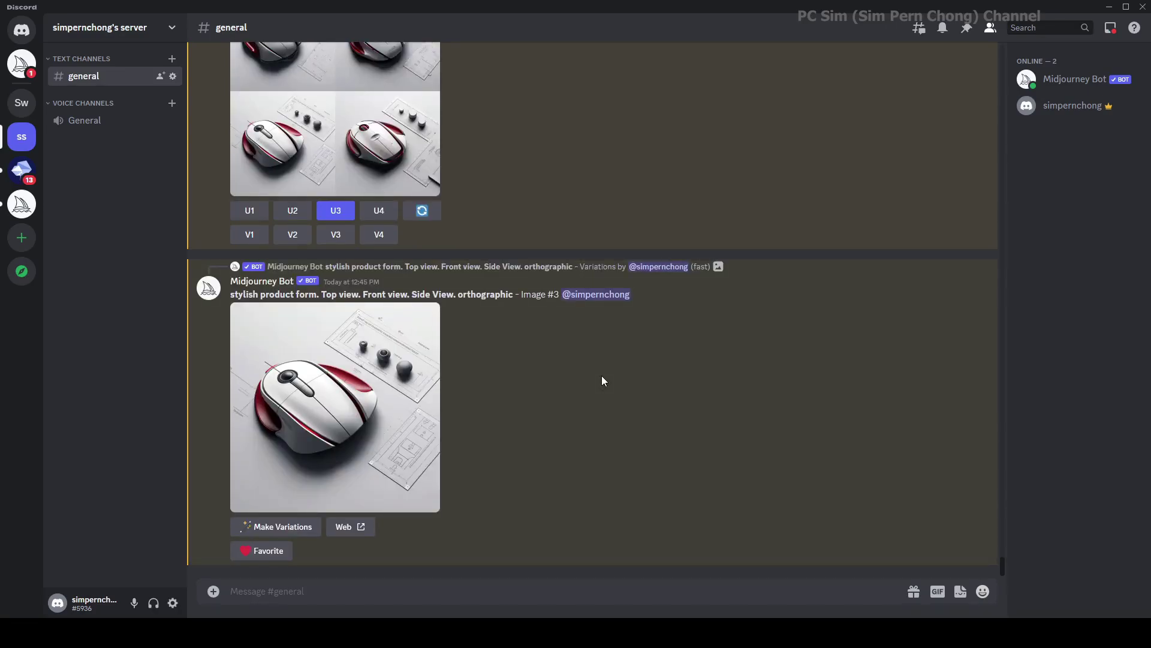
left_click(419, 492)
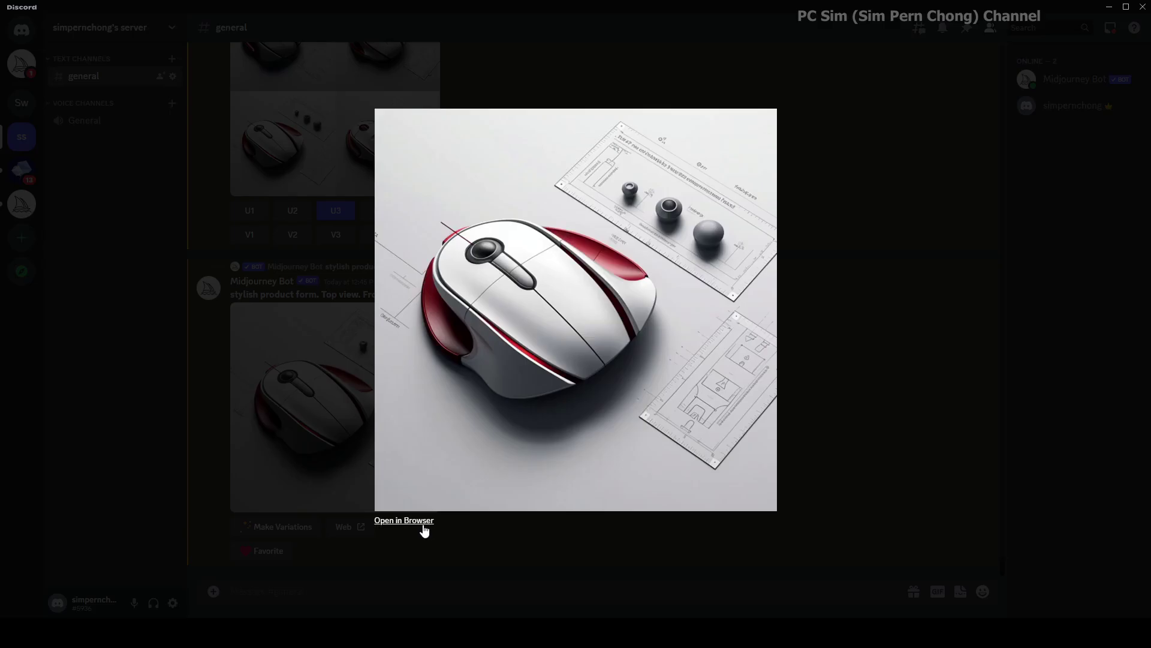
left_click(424, 522)
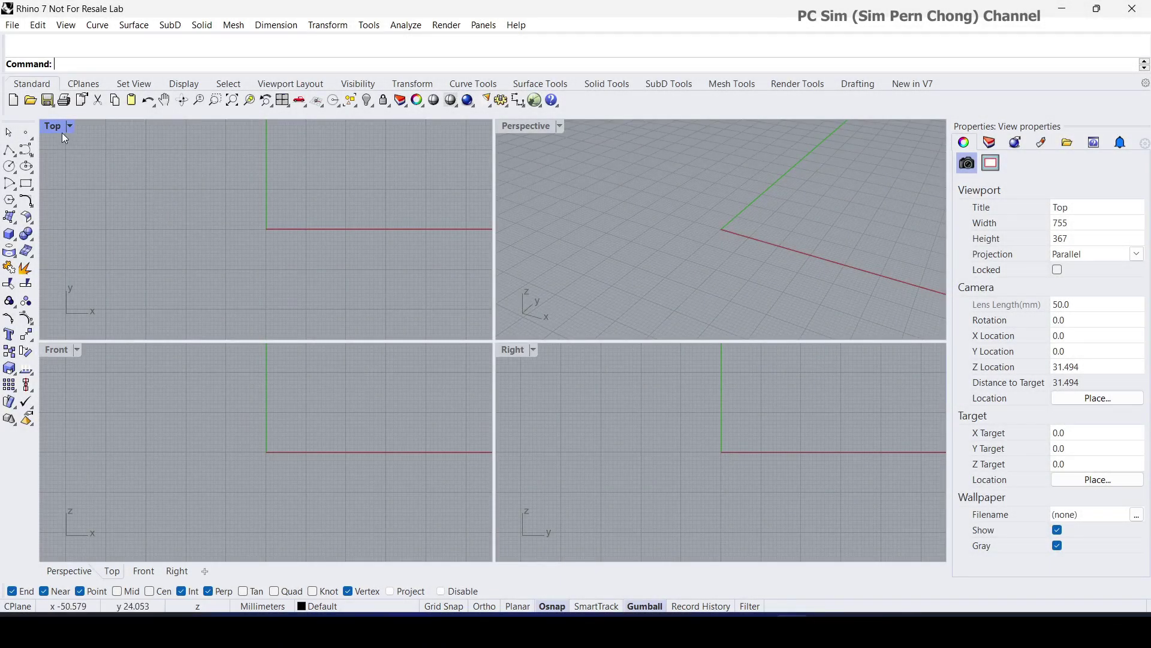
In Rhino, maximize the Top viewport and place the mouse image as a Picture above the X axis, clear of the Y axis on its positive side.
double_click(52, 125)
right_click_drag(253, 268, 176, 331)
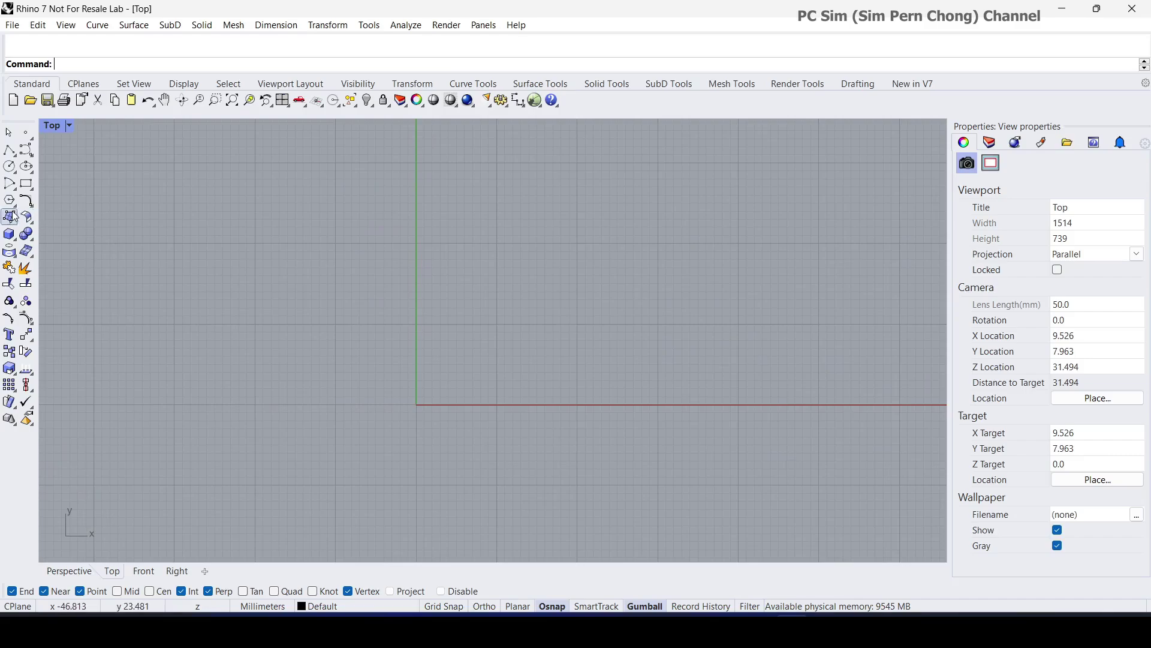
left_click(9, 217)
left_click(76, 240)
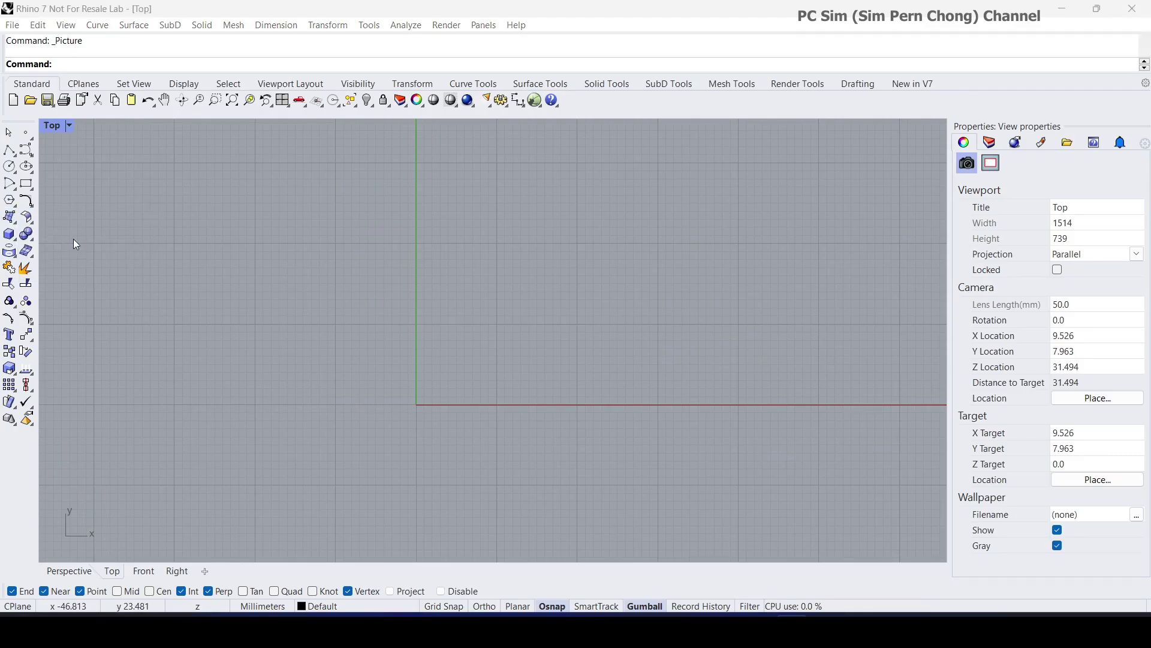
left_click(167, 175)
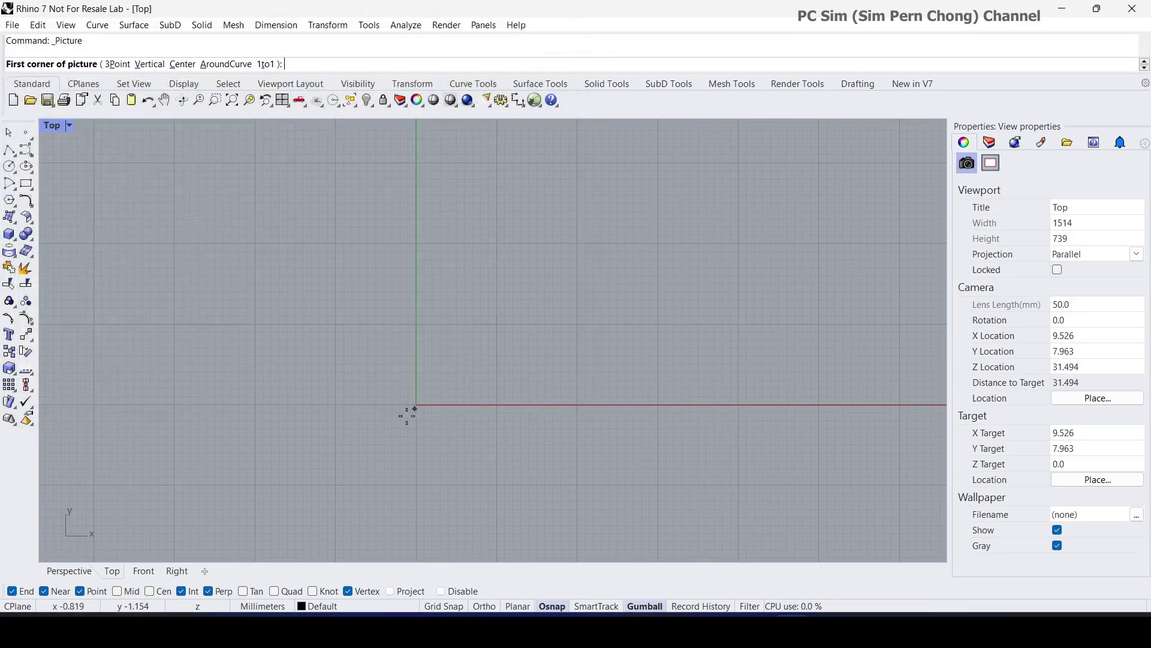
left_click(465, 365)
left_click(504, 380)
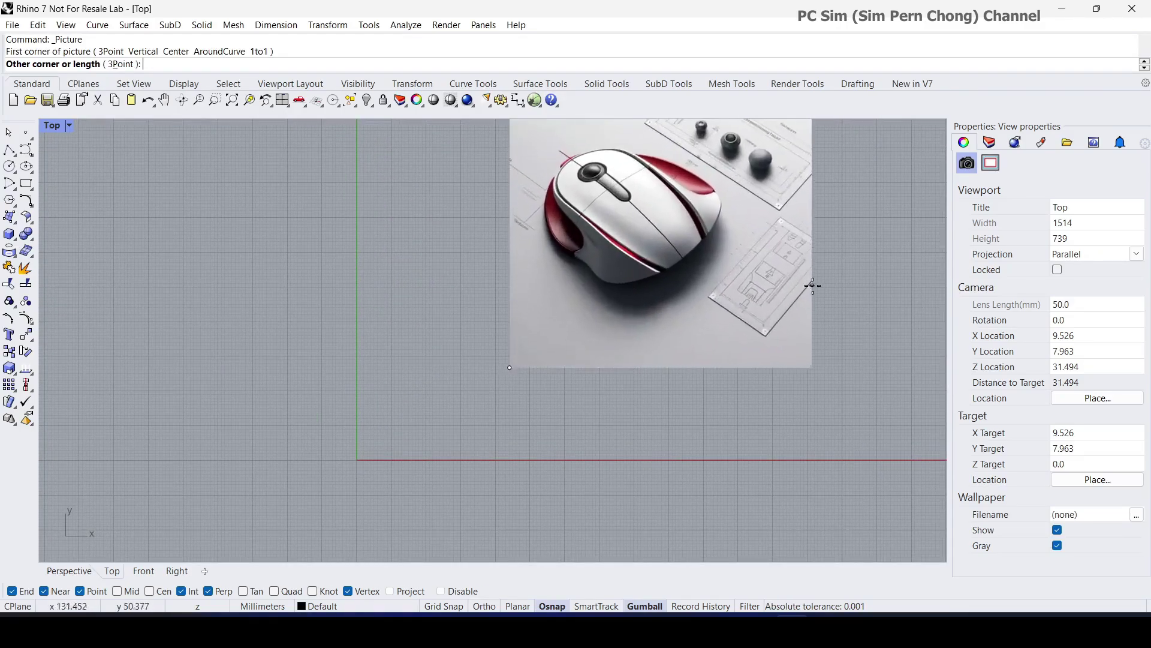
left_click(812, 285)
right_click_drag(726, 291, 654, 276)
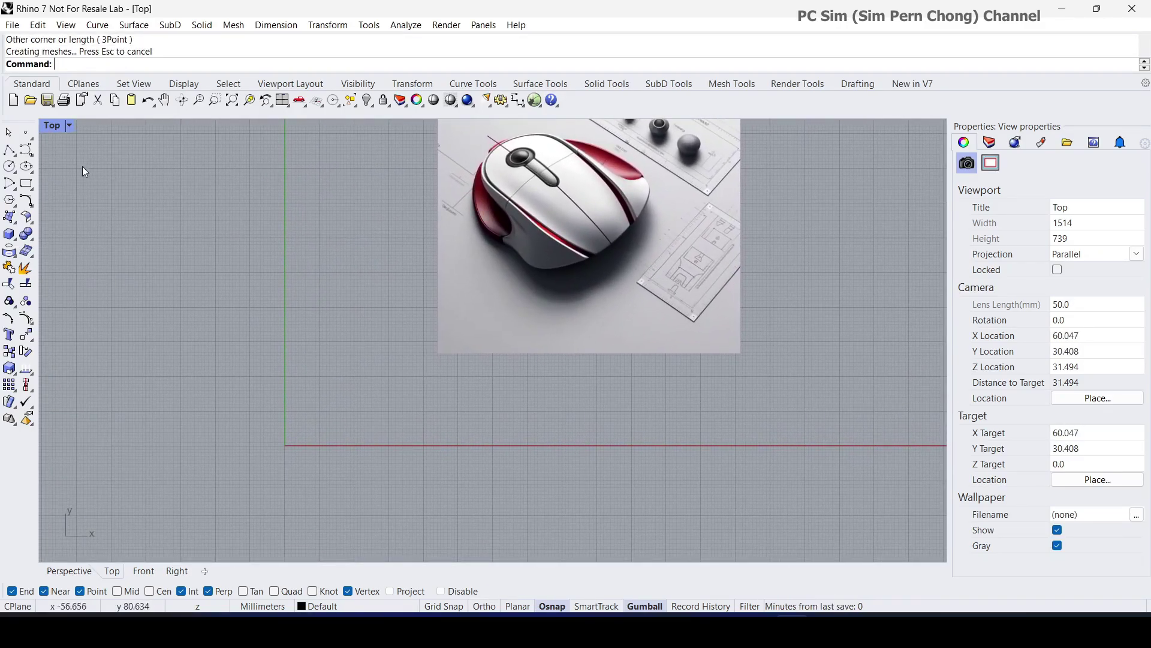
Turn on Grid Snap and draw a vertical polyline on the Y axis from y 55 to y -11.
left_click(9, 154)
scroll(268, 259, "down", 2)
right_click_drag(285, 263, 385, 214)
scroll(376, 241, "up", 6)
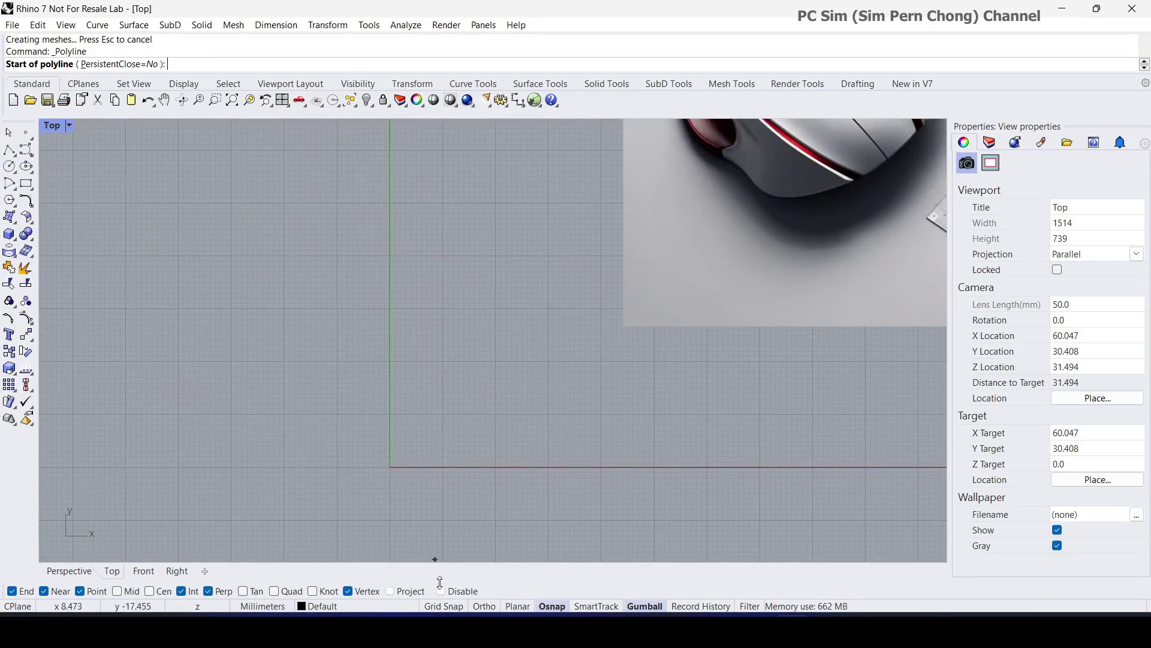
left_click(444, 607)
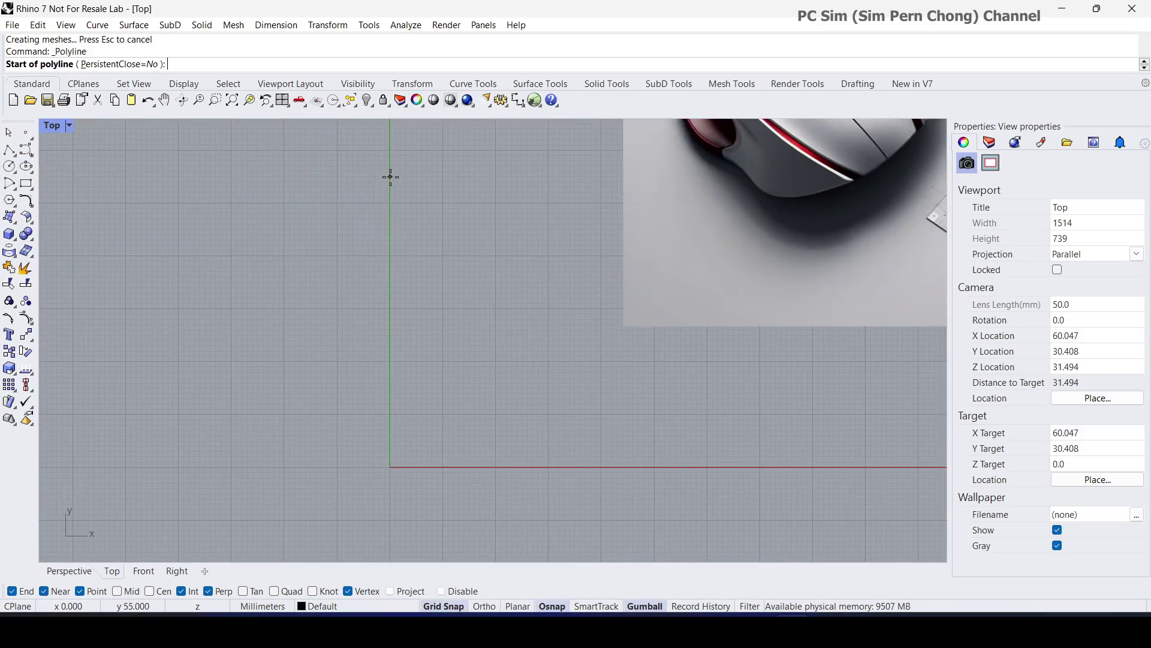
left_click(390, 176)
key("F8")
left_click(390, 521)
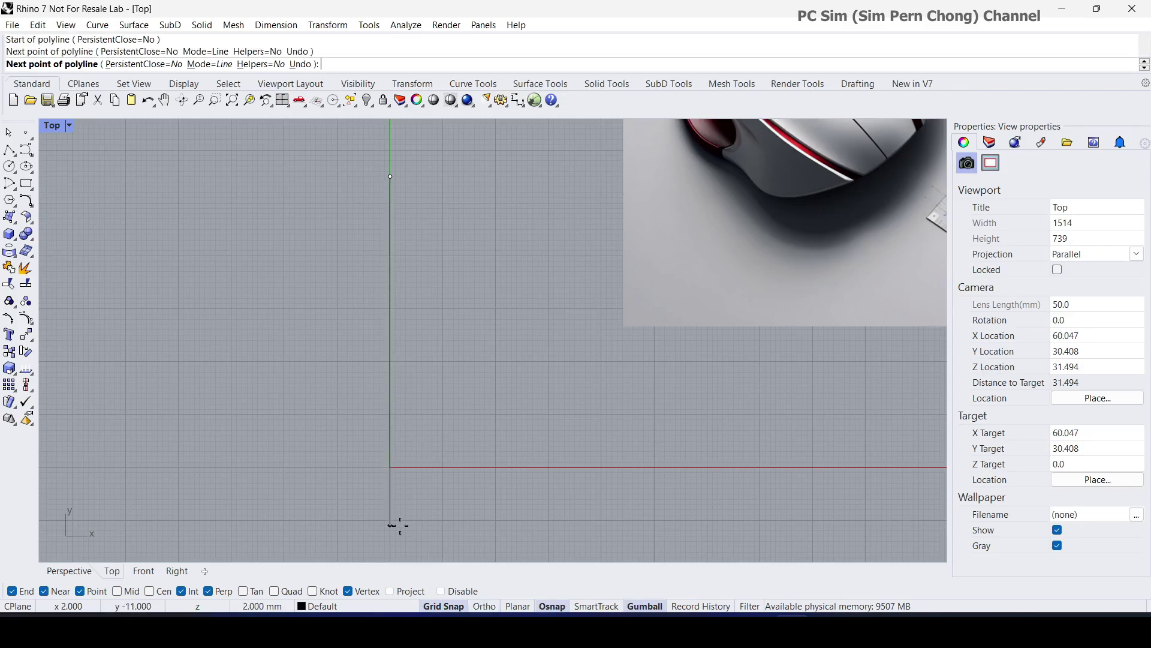
key("Return")
scroll(414, 492, "down", 2)
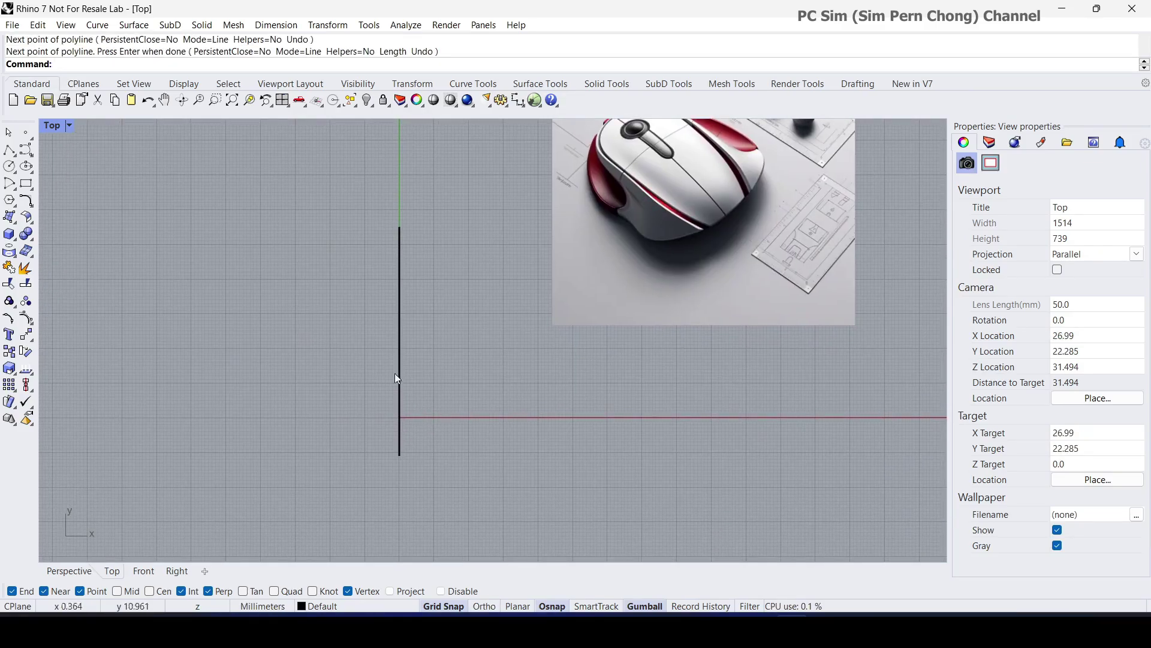
Offset the vertical line by 21 mm to both sides of the Y axis.
type("Offset")
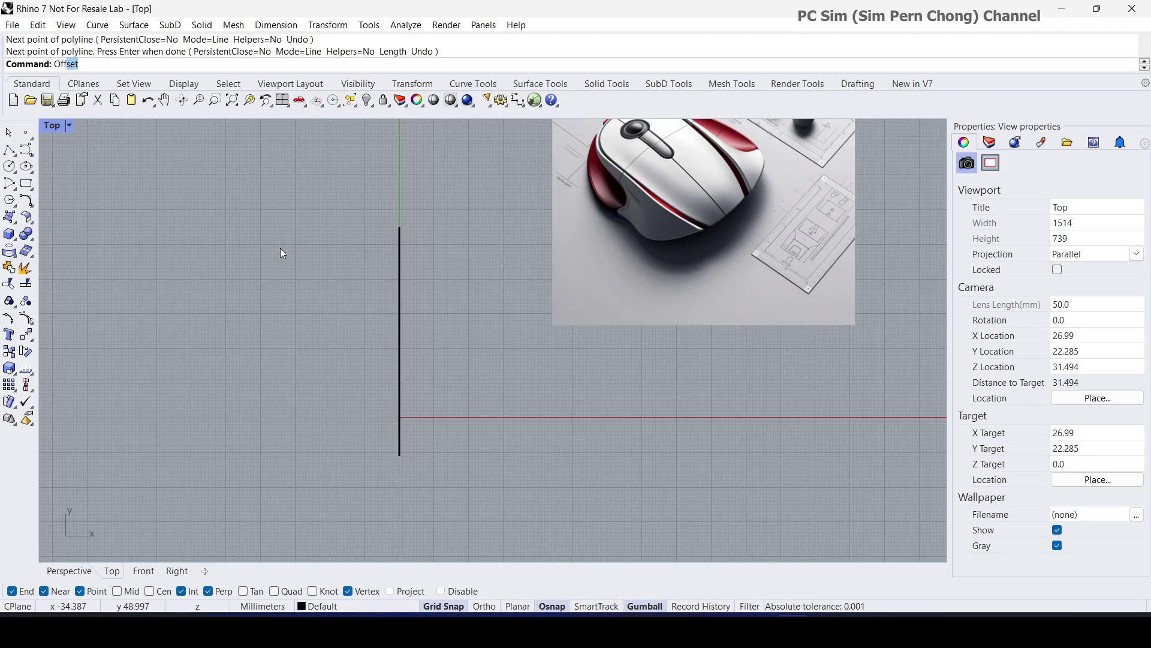
key("Return")
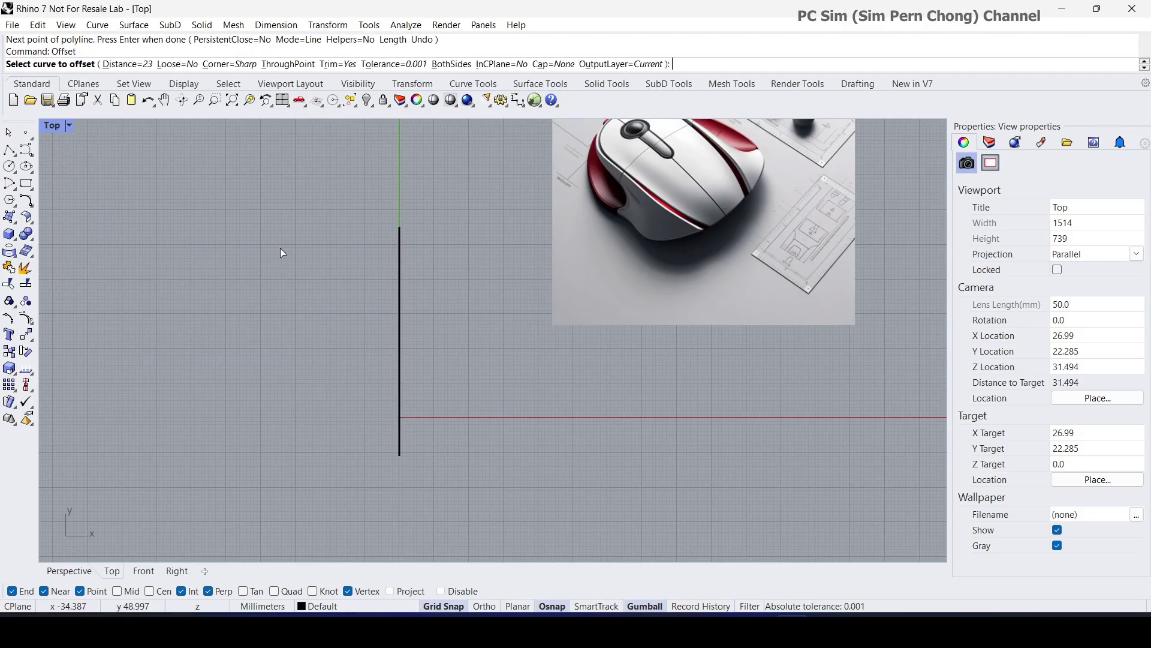
left_click(123, 65)
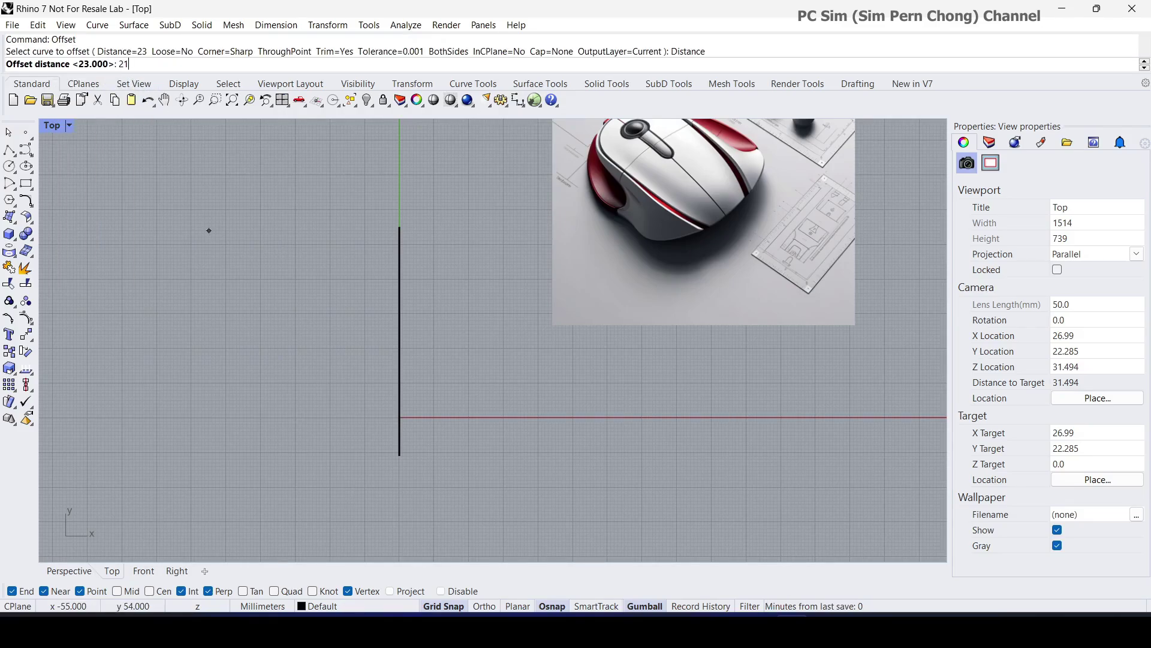
type("21")
key("Return")
scroll(416, 363, "up", 2)
left_click(391, 351)
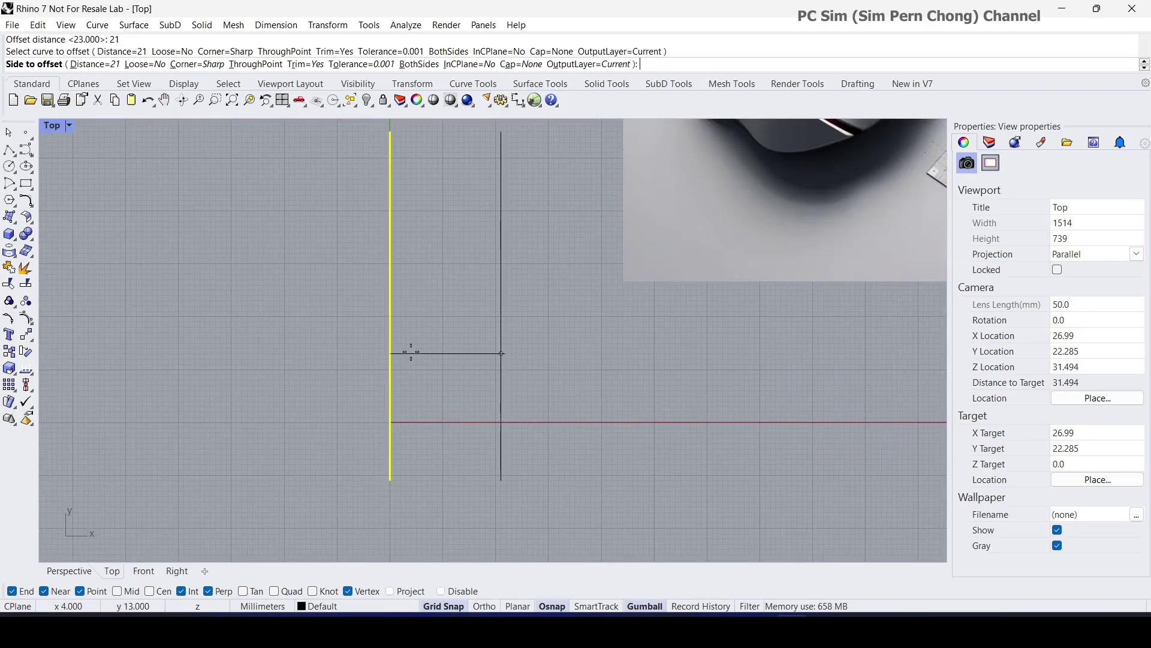
left_click(412, 351)
key("Return")
left_click(391, 353)
left_click(368, 356)
scroll(376, 353, "down", 3)
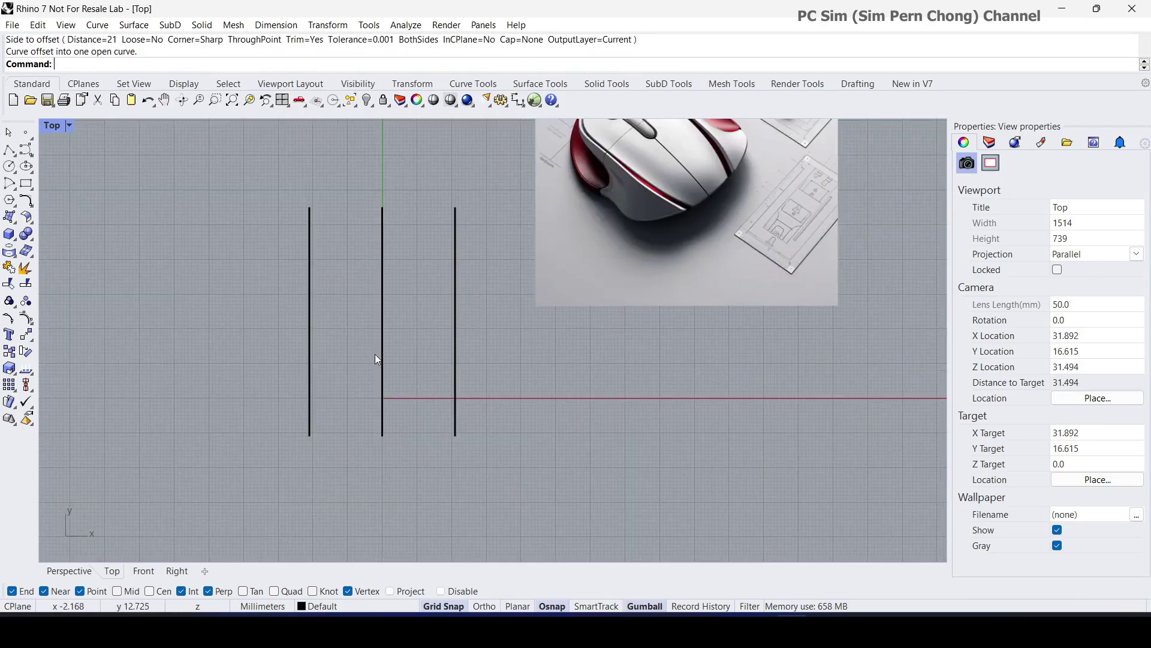
Draw a horizontal polyline along the X axis that crosses all three vertical lines.
left_click(9, 150)
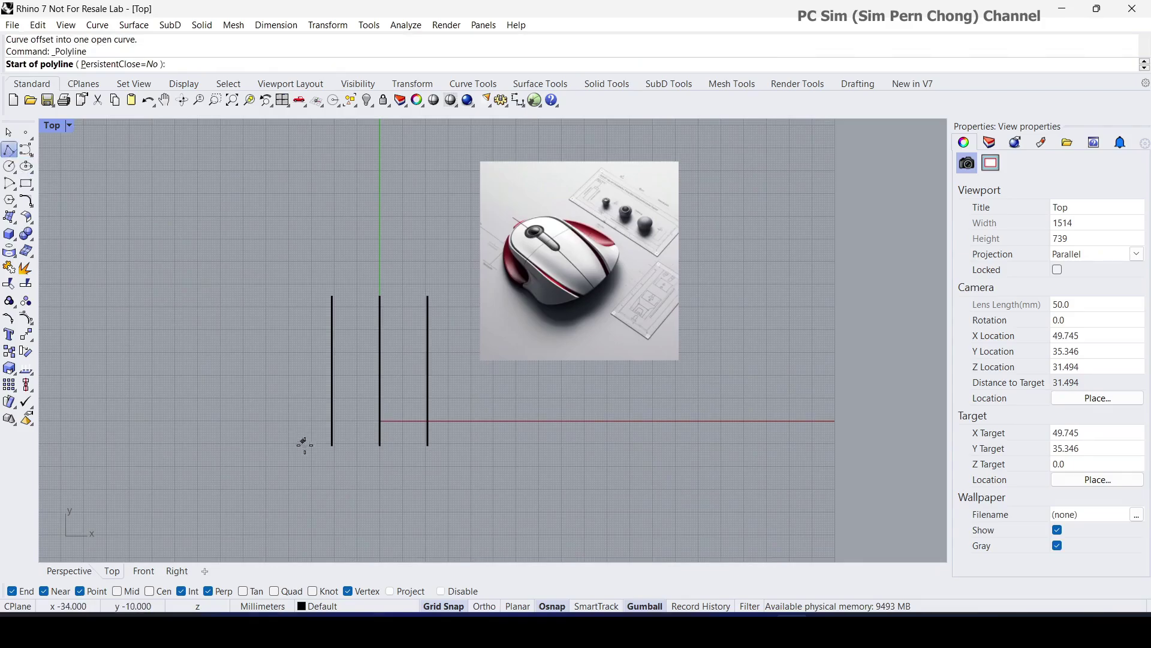
scroll(301, 442, "up", 3)
left_click(297, 405)
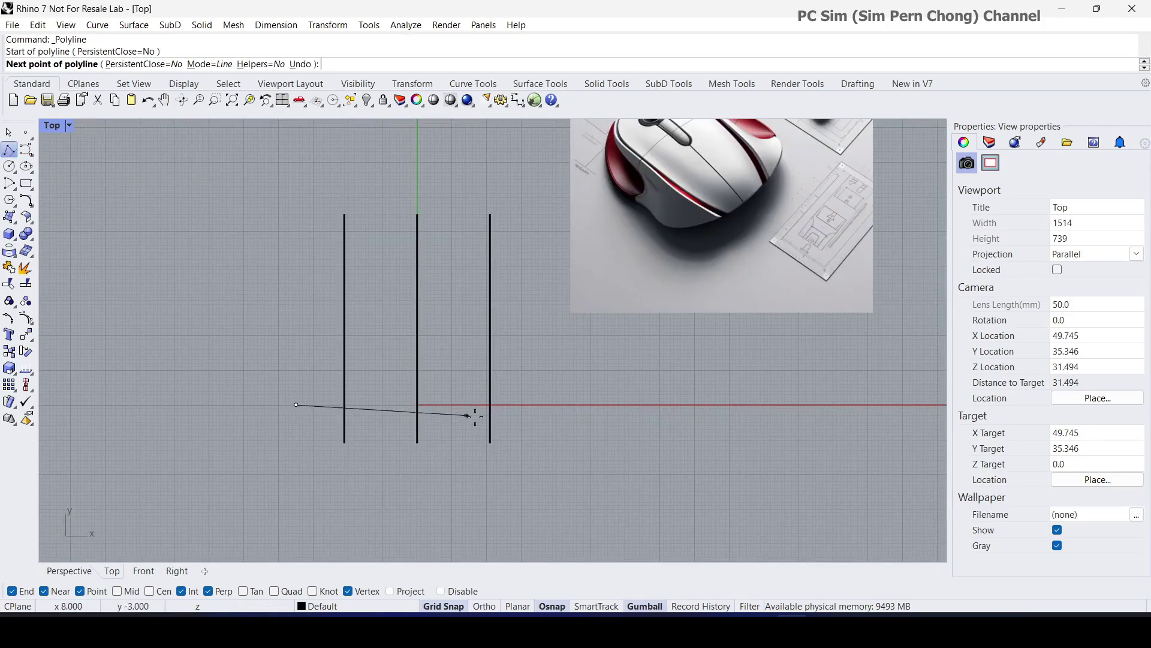
left_click(531, 405)
key("Return")
scroll(530, 404, "down", 3)
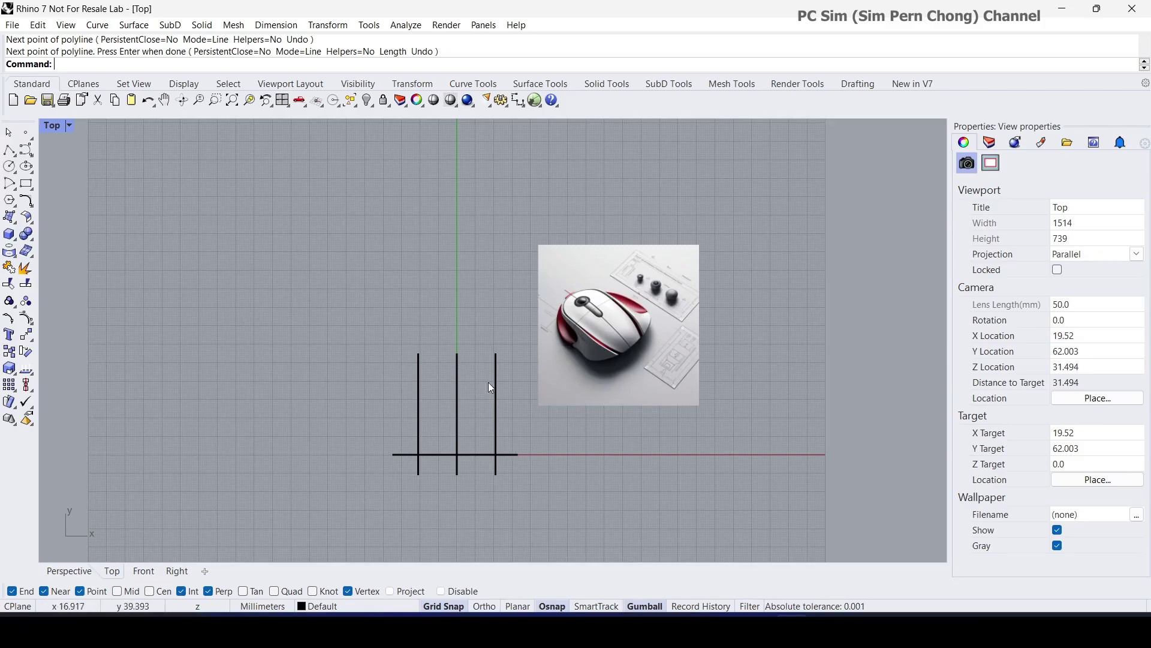
Stretch the three vertical guide lines along Y, lengthening them mostly upward, and deselect them.
left_click_drag(468, 394, 392, 409)
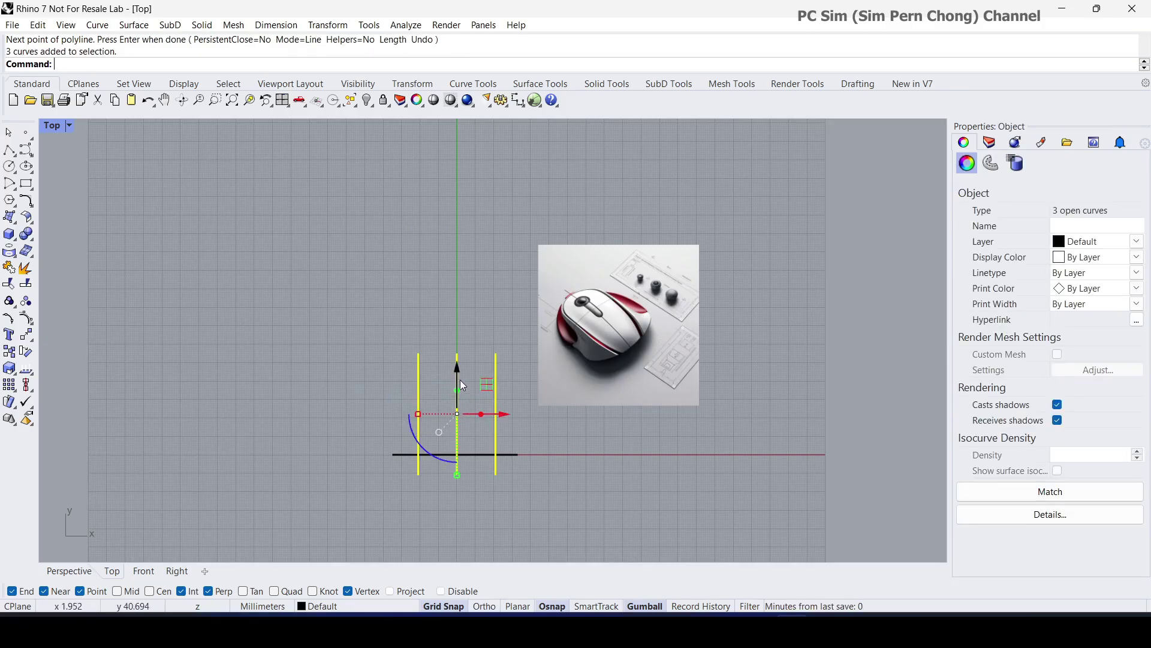
left_click_drag(457, 470, 460, 342)
left_click(552, 453)
Duplicate the horizontal guide line 63 mm upward along Y, keeping the original on the X axis.
left_click(485, 454)
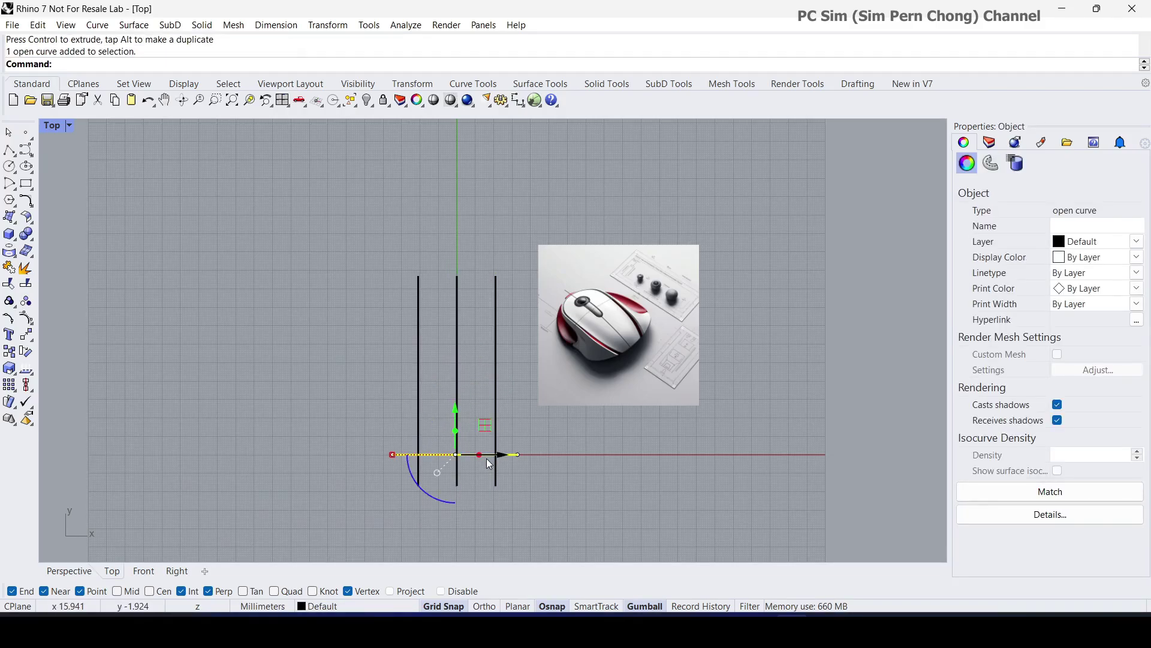
left_click_drag(462, 418, 460, 303)
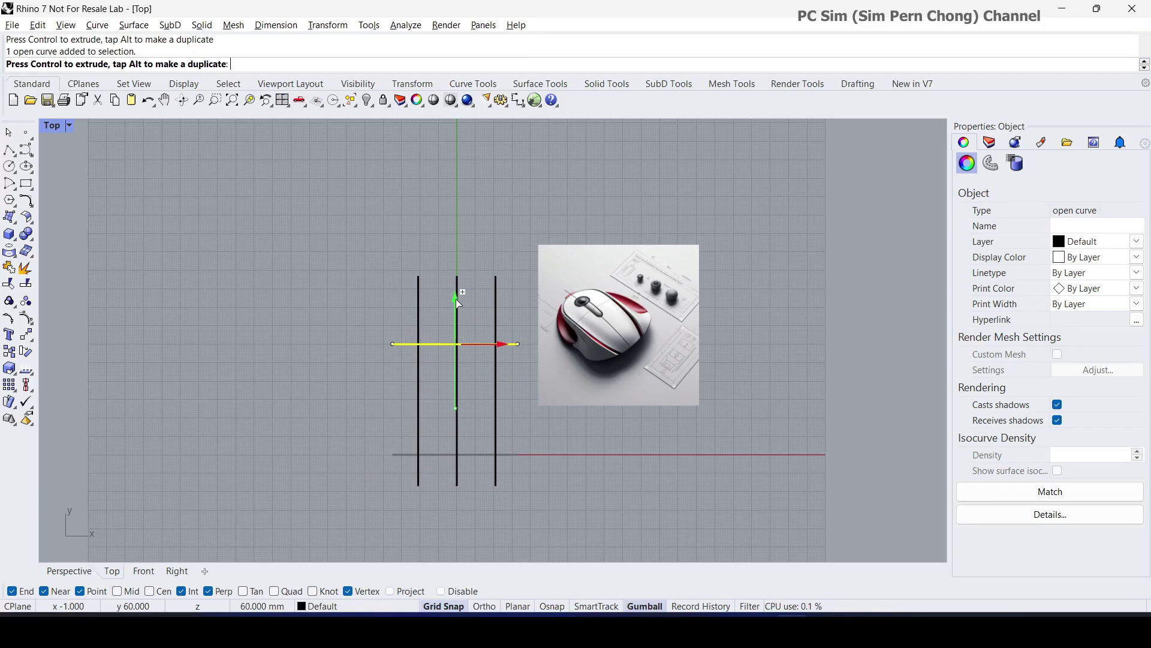
left_click_drag(455, 298, 455, 293)
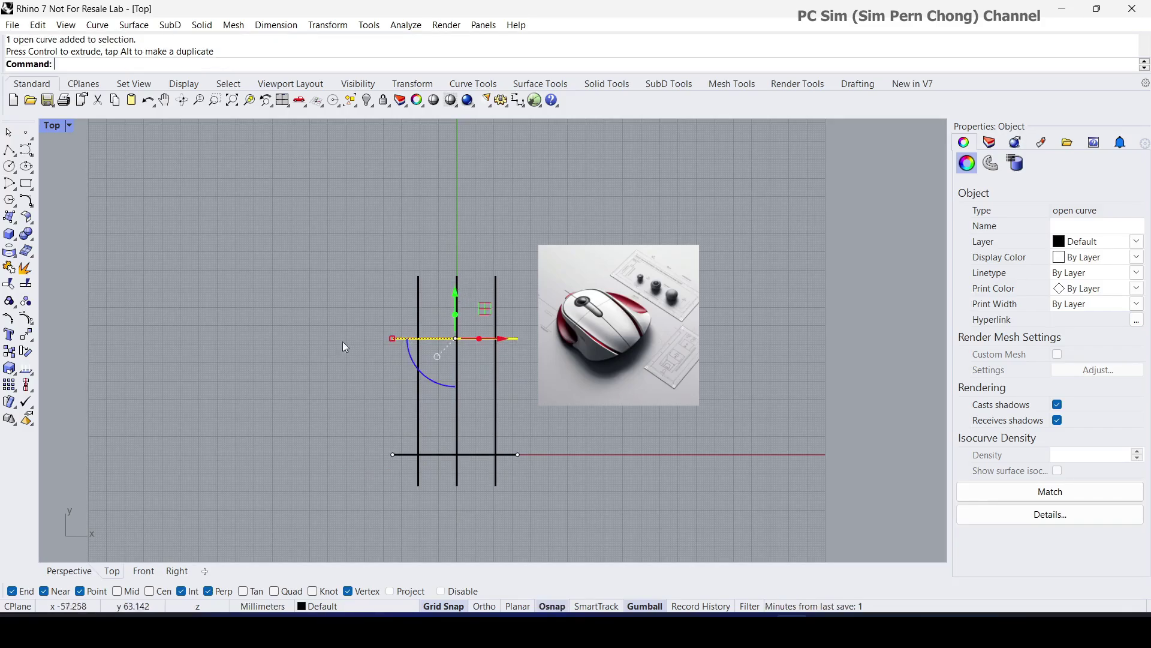
left_click(343, 342)
scroll(575, 477, "up", 4)
scroll(413, 474, "down", 4)
scroll(489, 446, "up", 4)
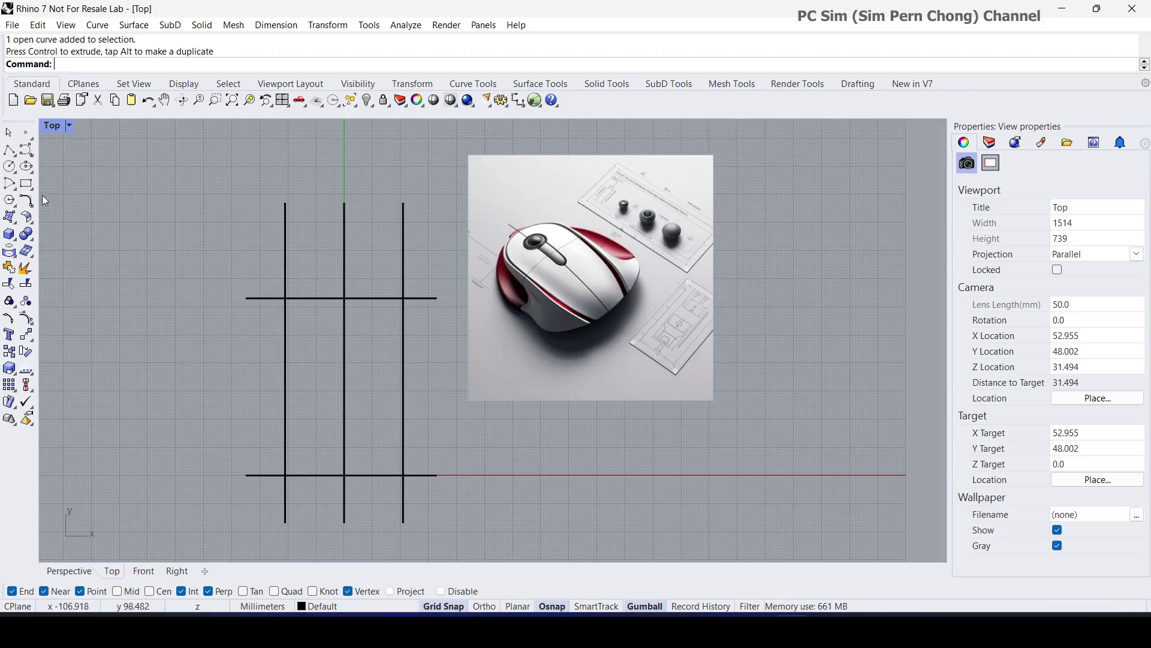
Draw a degree-3 control point curve from the centre line's upper intersection, bulging toward the right vertical guide and ending on the lower horizontal guide.
left_click(26, 149)
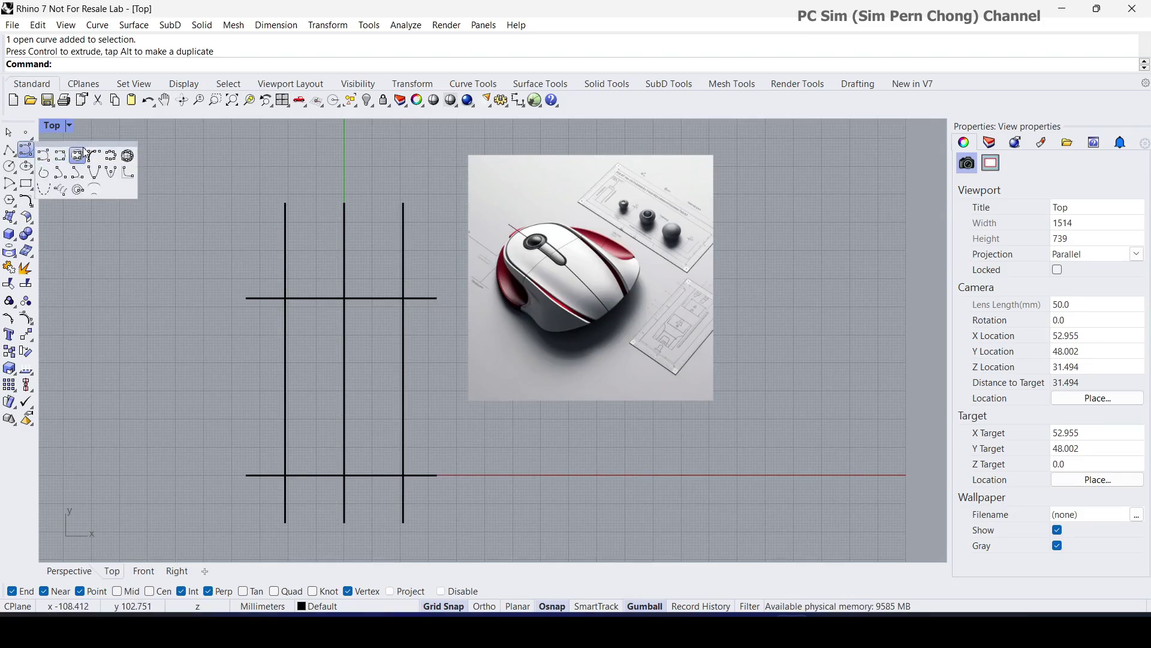
left_click_drag(87, 144, 99, 152)
left_click(65, 170)
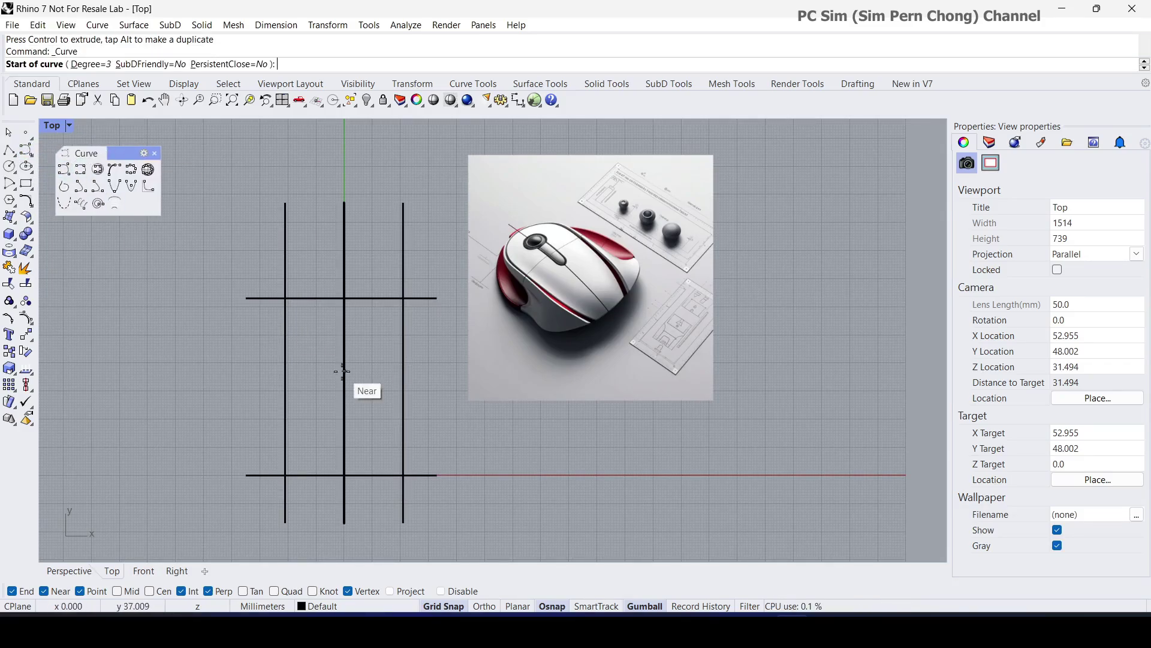
left_click(346, 299)
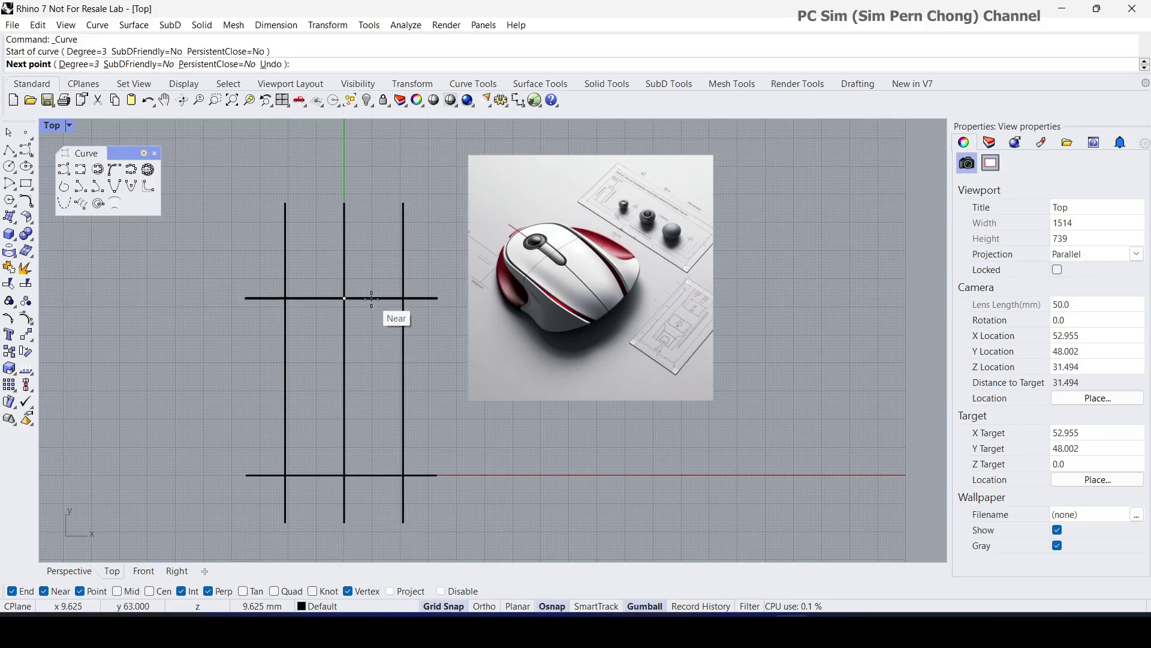
left_click(372, 298)
left_click(404, 334)
left_click(404, 397)
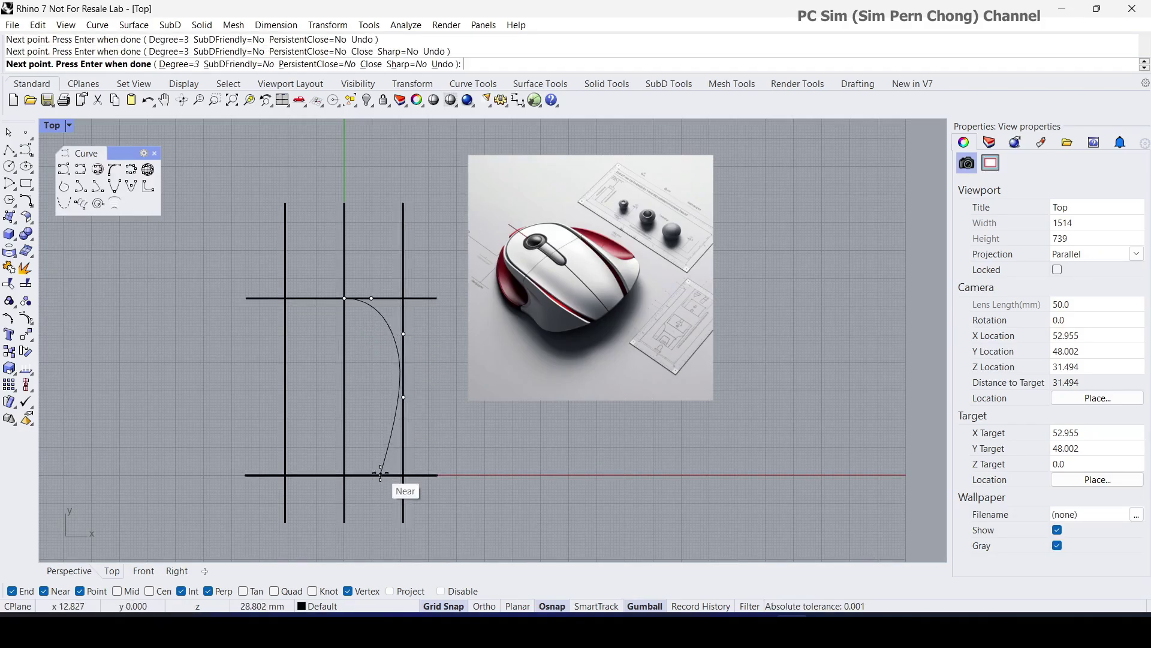
left_click(387, 475)
key("Return")
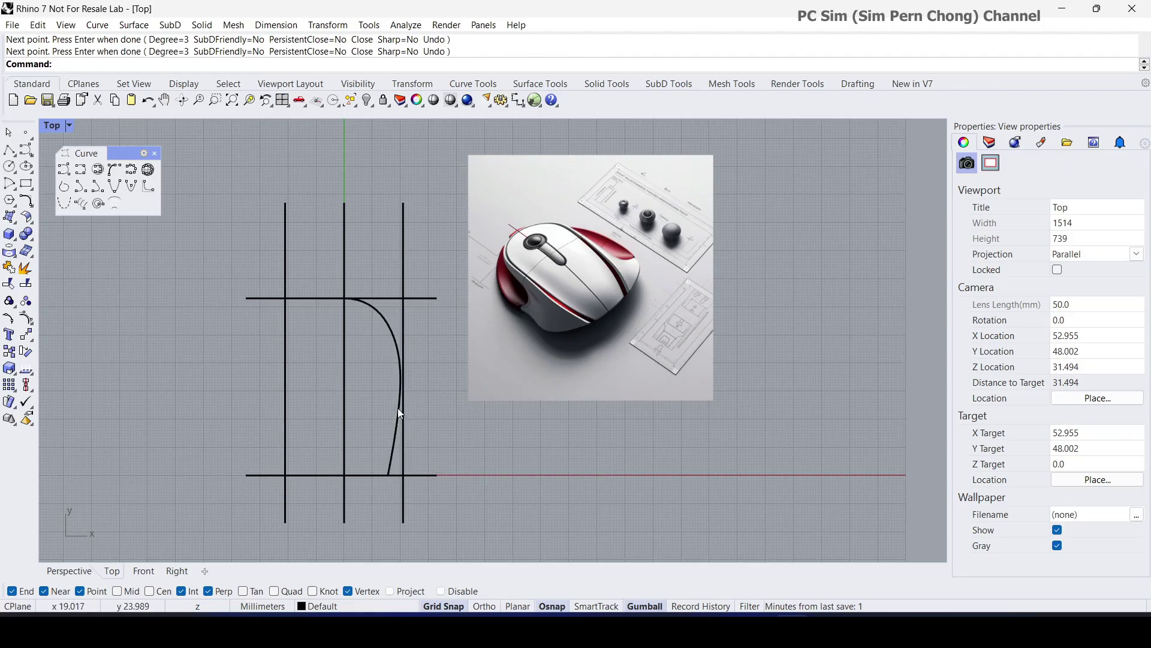
Move the outline curve's two control points on the right vertical guide slightly outward along X, so the bulge reaches that guide.
scroll(396, 330, "up", 2)
left_click(395, 324)
scroll(424, 336, "up", 2)
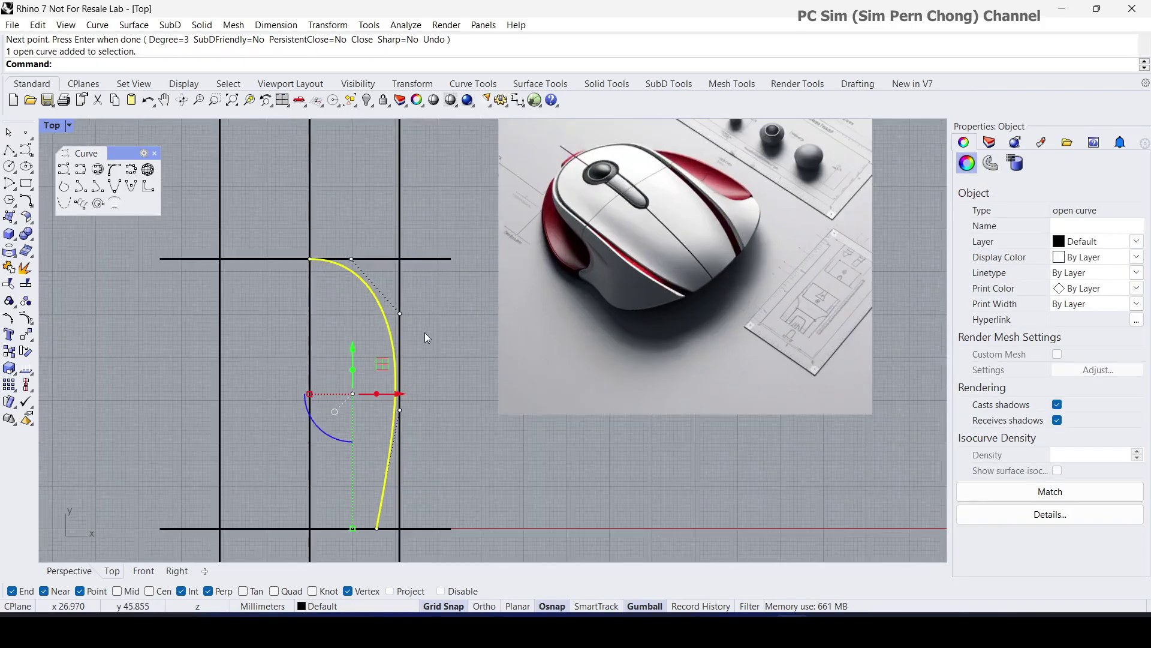
left_click(400, 313)
scroll(405, 414, "up", 2)
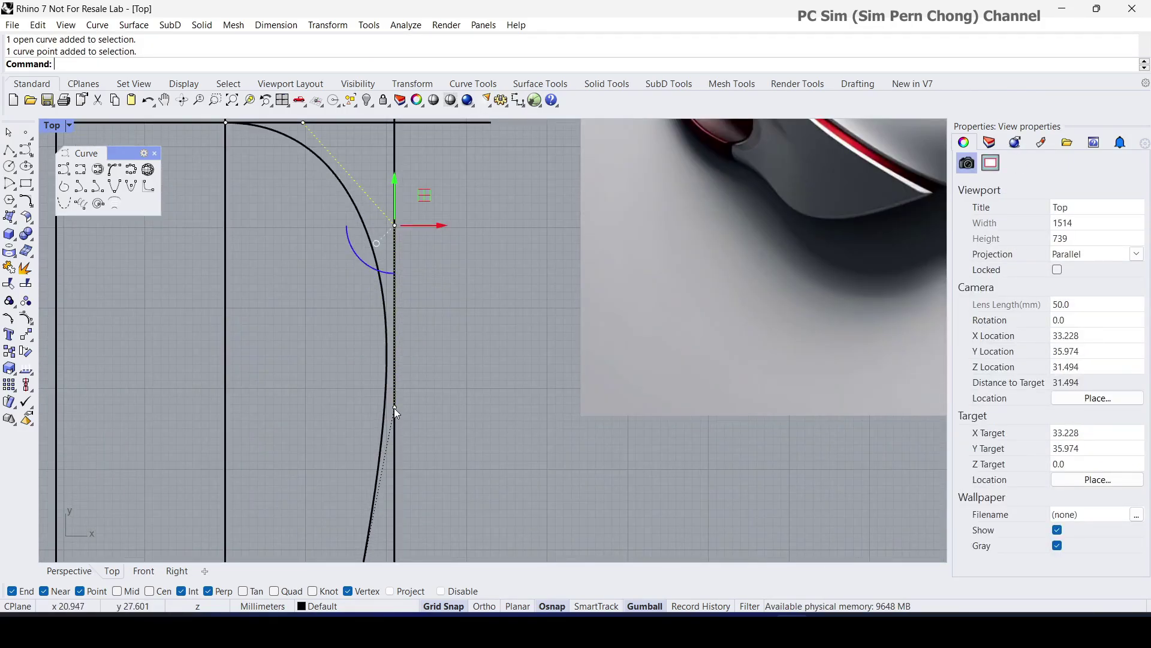
left_click(396, 410, "shift")
left_click(449, 444)
left_click_drag(436, 328, 446, 328)
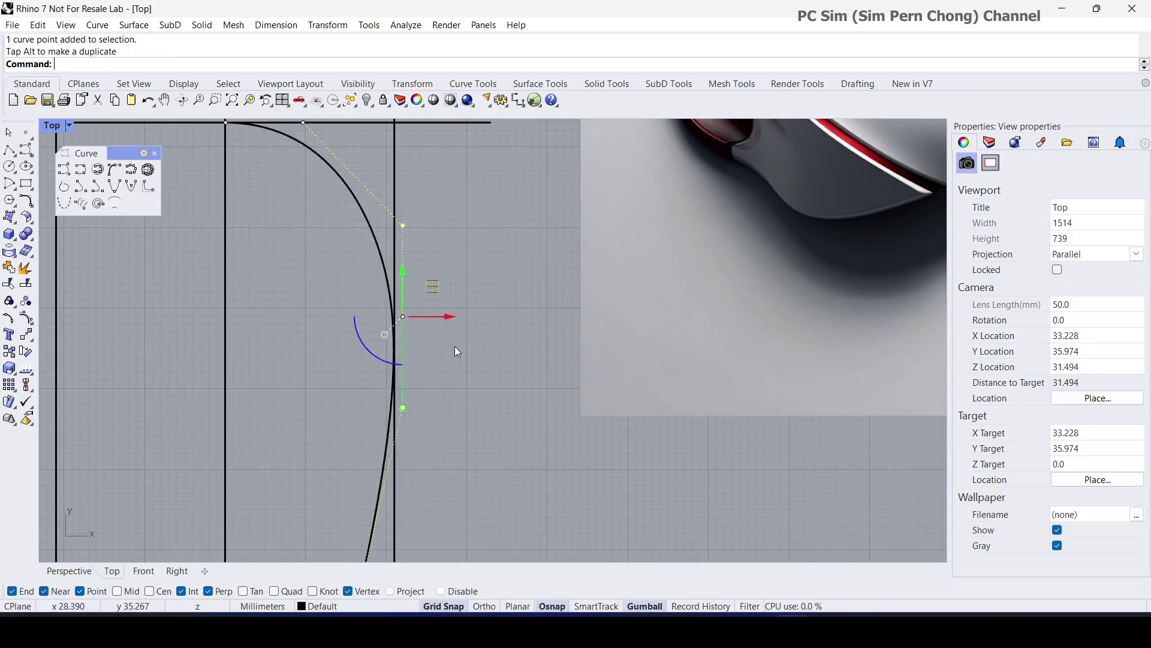
scroll(455, 348, "down", 10)
right_click_drag(456, 350, 504, 389)
scroll(506, 397, "up", 2)
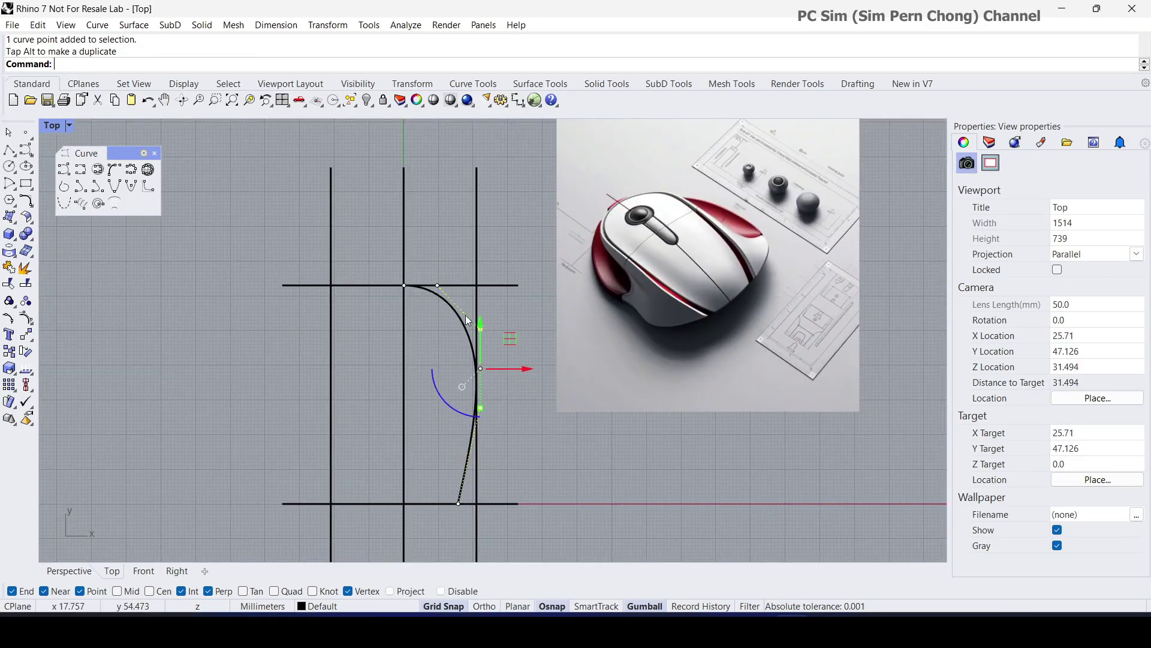
With Grid Snap off, shift the outline curve's second control point slightly outward along the upper horizontal guide, and hide the control points.
left_click(441, 289)
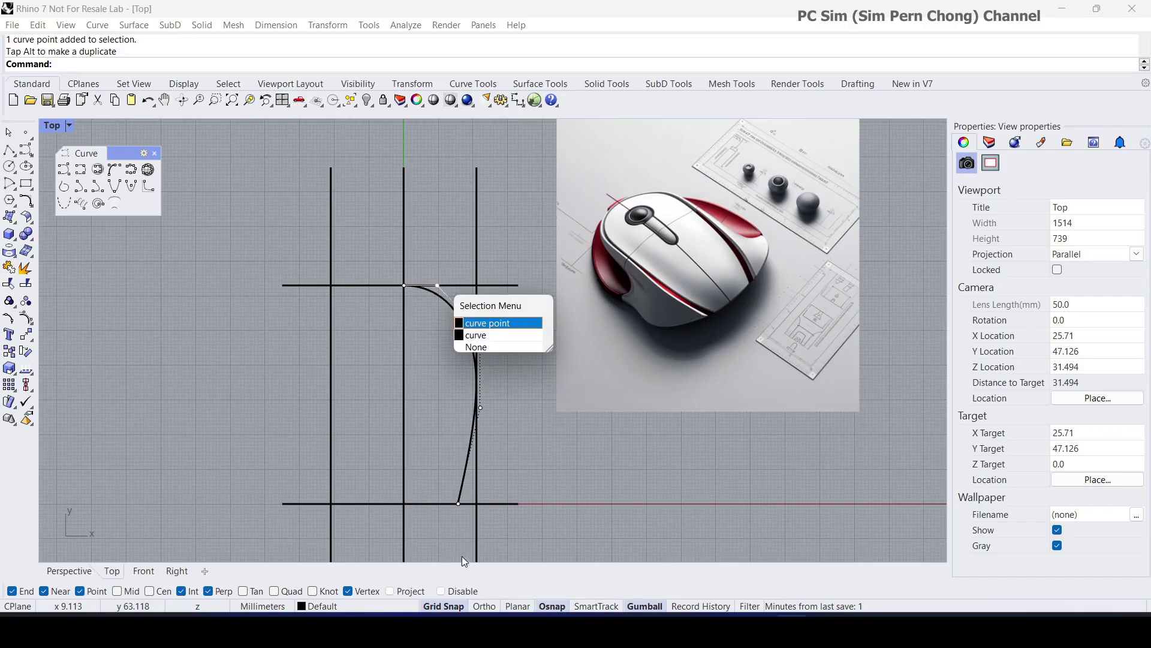
left_click(457, 601)
left_click(446, 604)
left_click(440, 293)
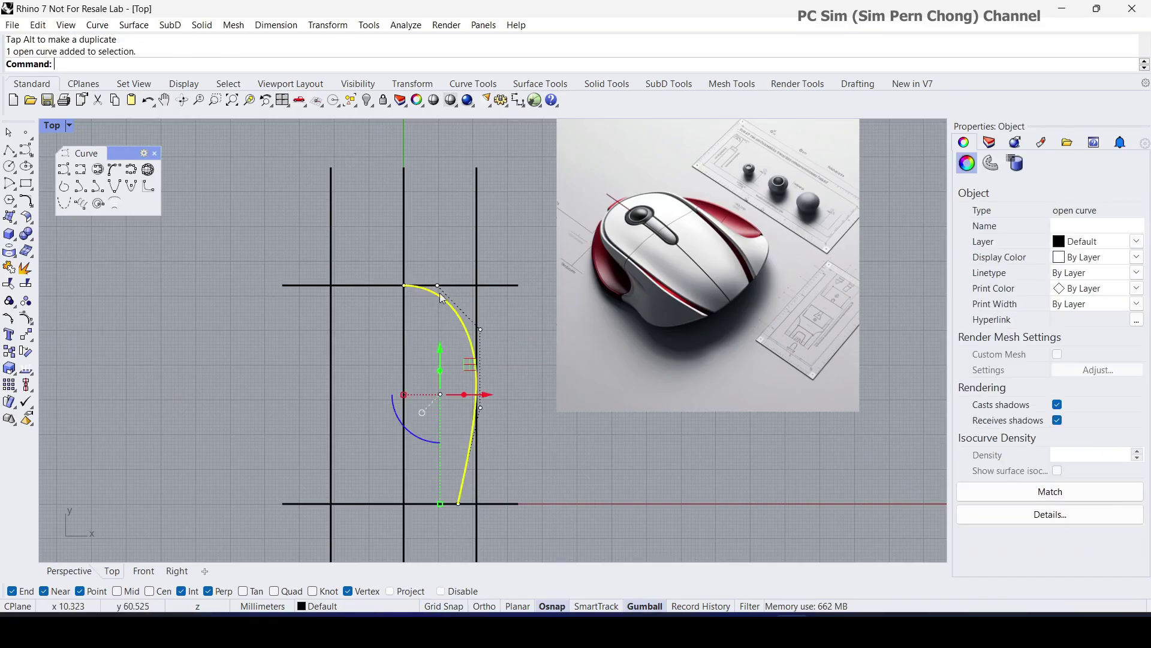
left_click(437, 286)
left_click_drag(483, 286, 491, 286)
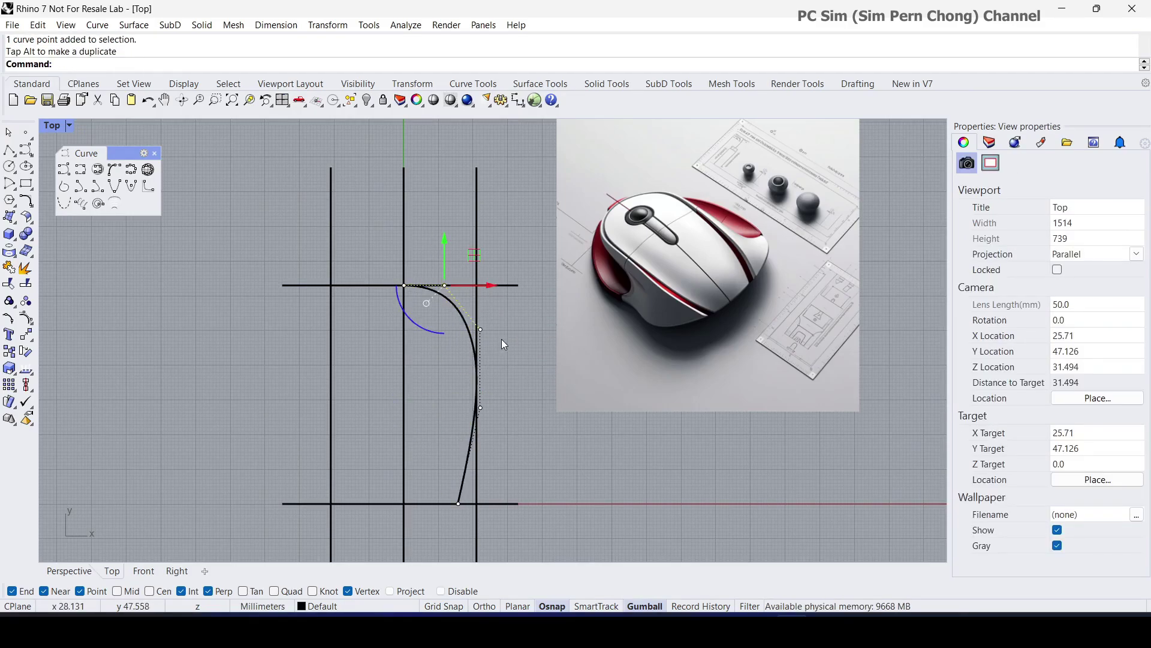
key("Escape")
key("Escape")
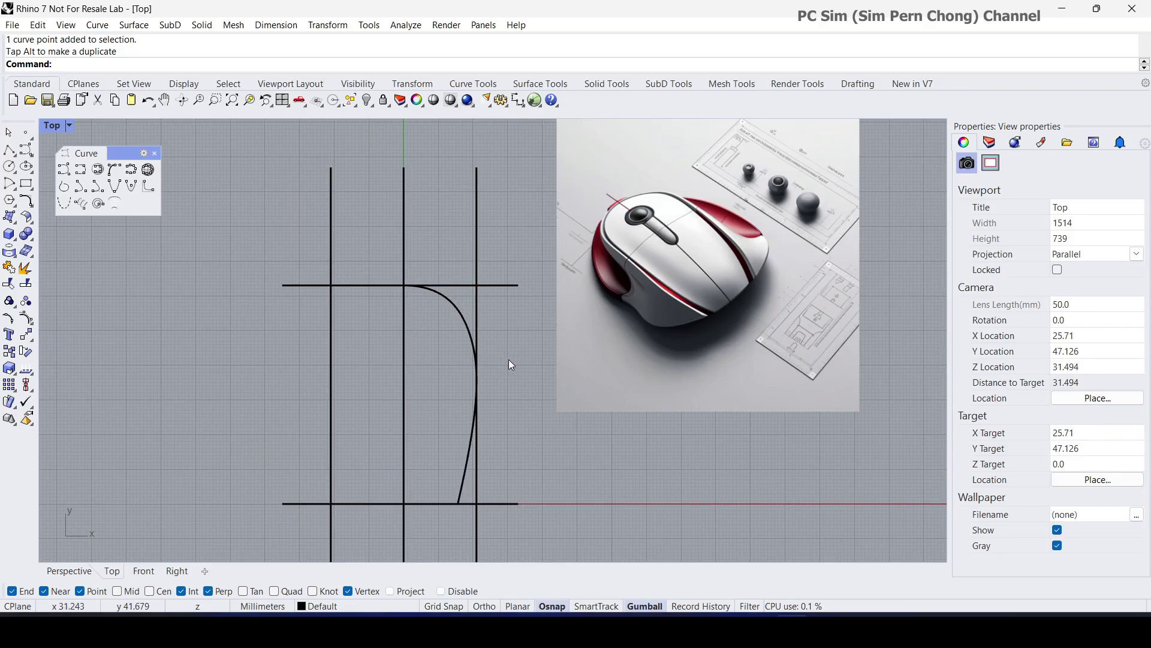
In the Perspective view, place point objects where the centre line crosses the upper and lower horizontal guides.
double_click(49, 125)
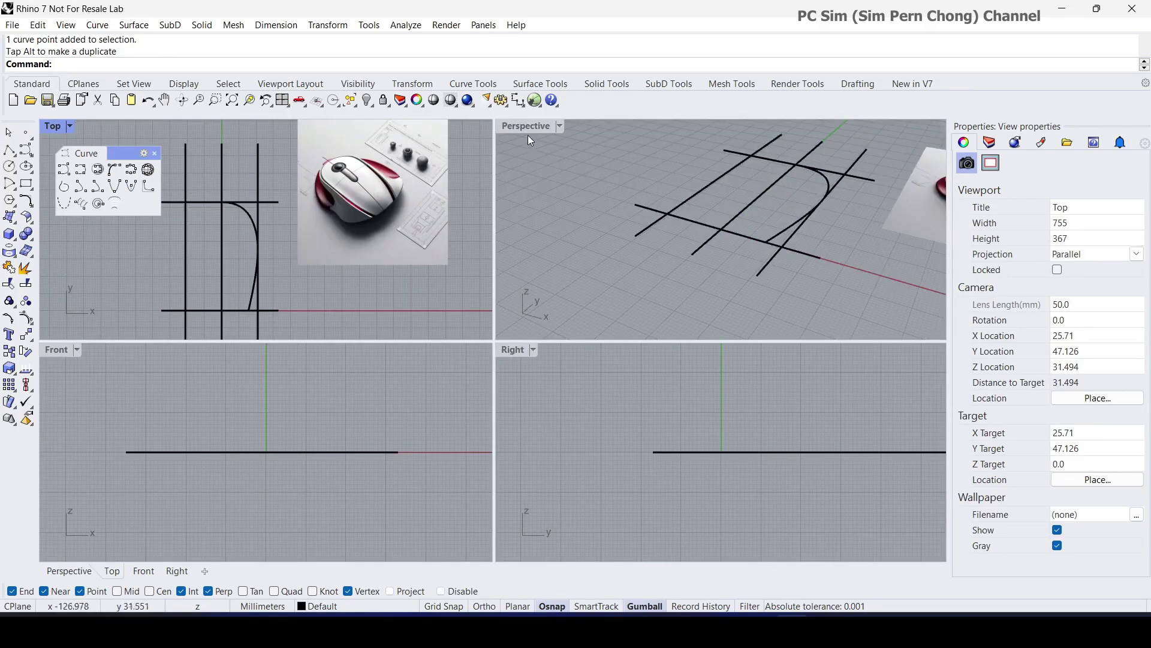
double_click(527, 127)
right_click_drag(584, 249, 510, 234)
scroll(559, 257, "down", 4)
right_click_drag(560, 262, 425, 358, "shift")
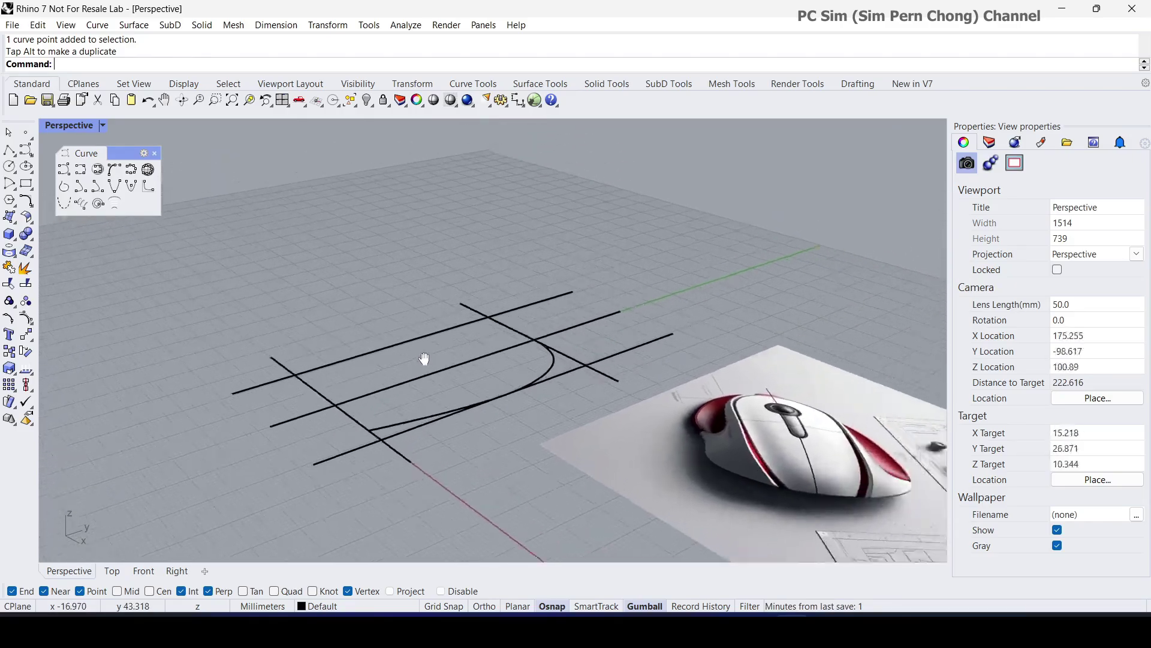
scroll(455, 387, "up", 4)
left_click(26, 132)
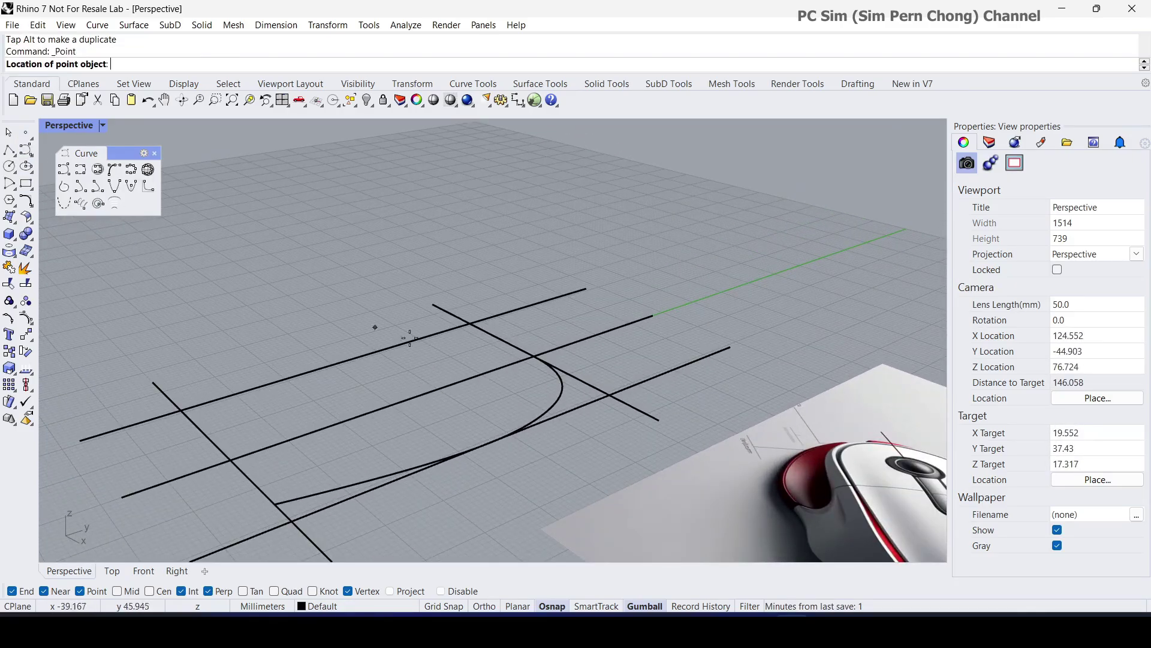
key("Return")
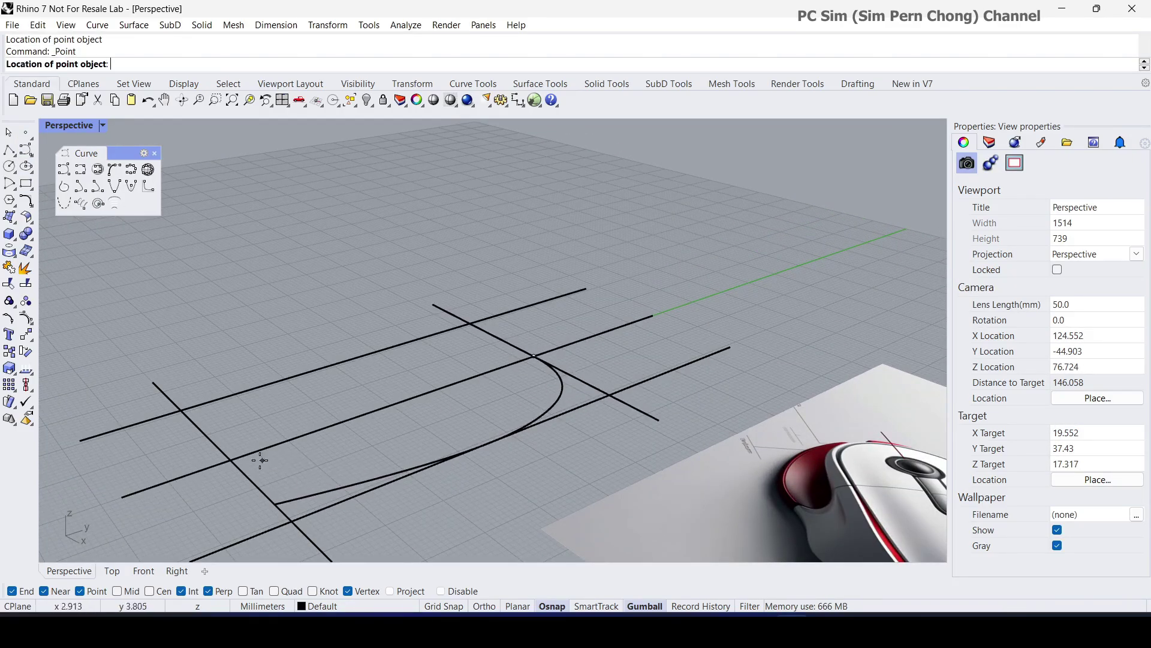
left_click(231, 459)
Extrude both point objects upward along Z into two equal vertical guide lines, and deselect them.
left_click(231, 459)
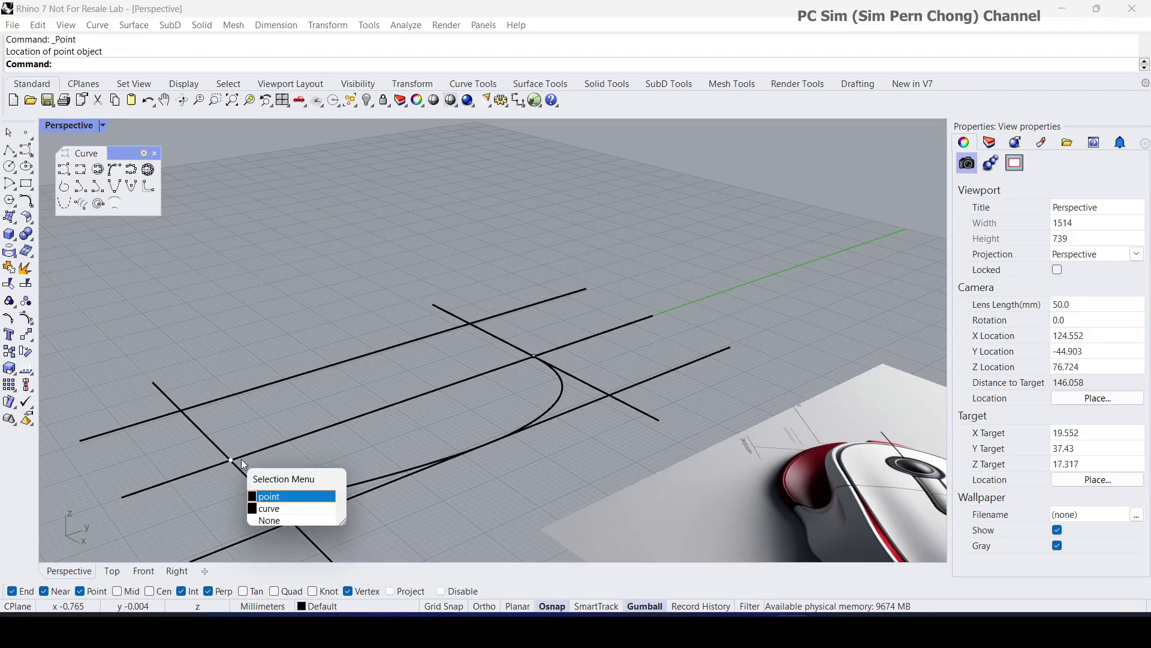
left_click(275, 497)
left_click(535, 355, "shift")
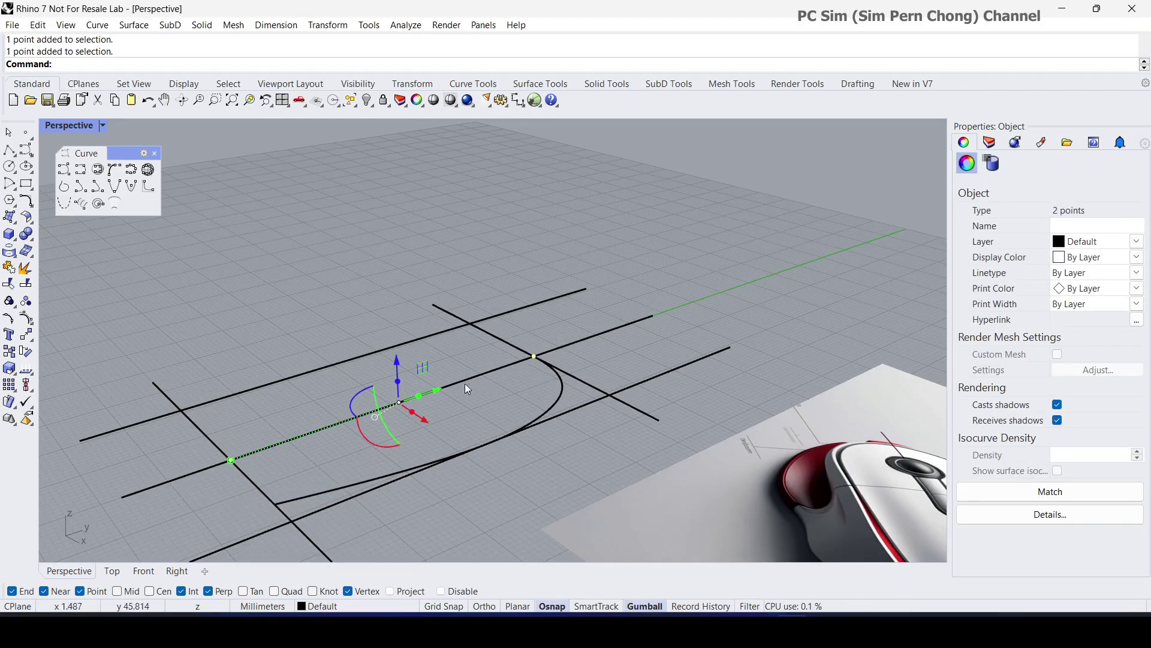
left_click_drag(395, 381, 392, 206)
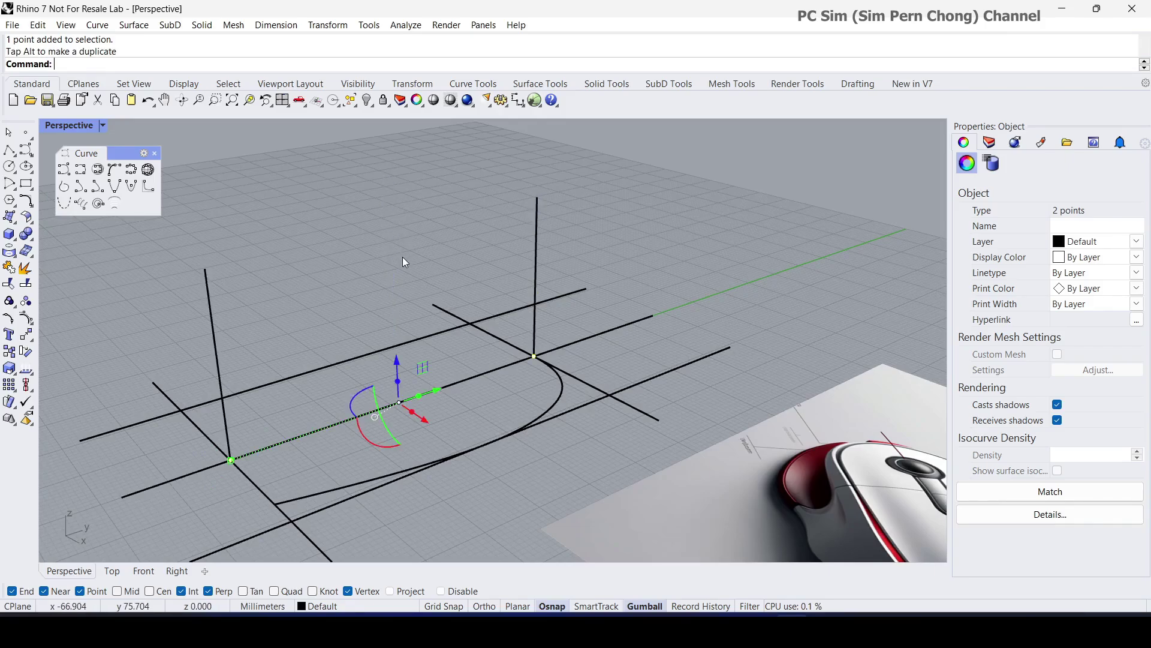
left_click(403, 258)
scroll(454, 300, "down", 4)
right_click_drag(454, 300, 387, 287)
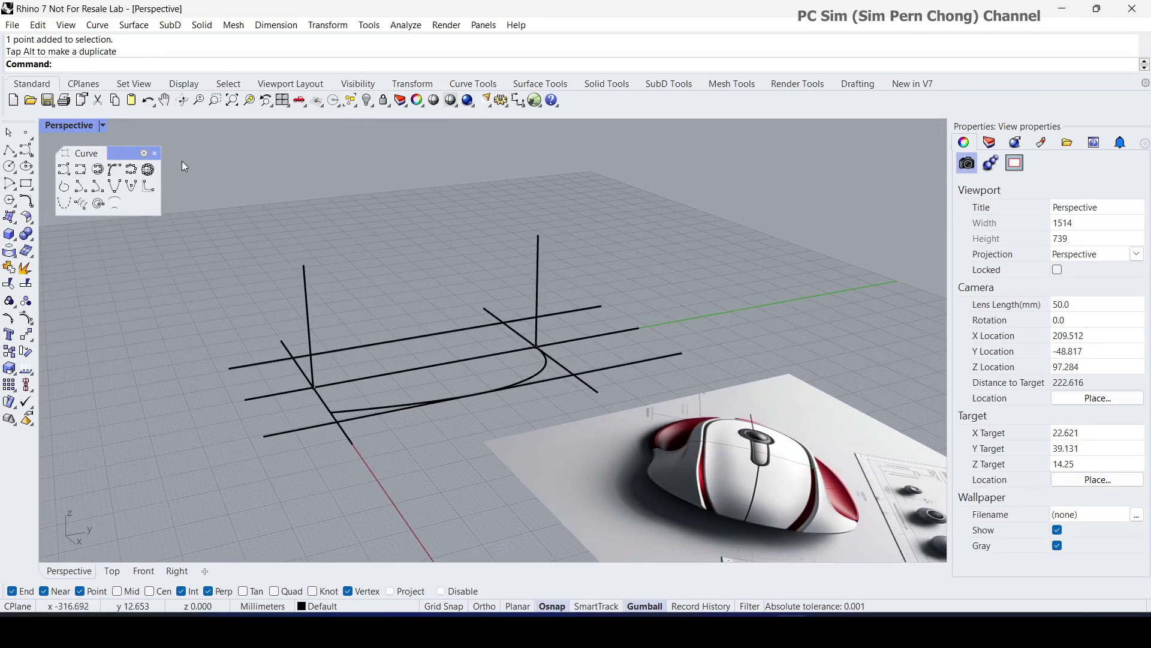
In the Right view, draw a four-point degree-3 control point curve arching above the base line and extending past both vertical guides.
double_click(69, 126)
left_click(553, 389)
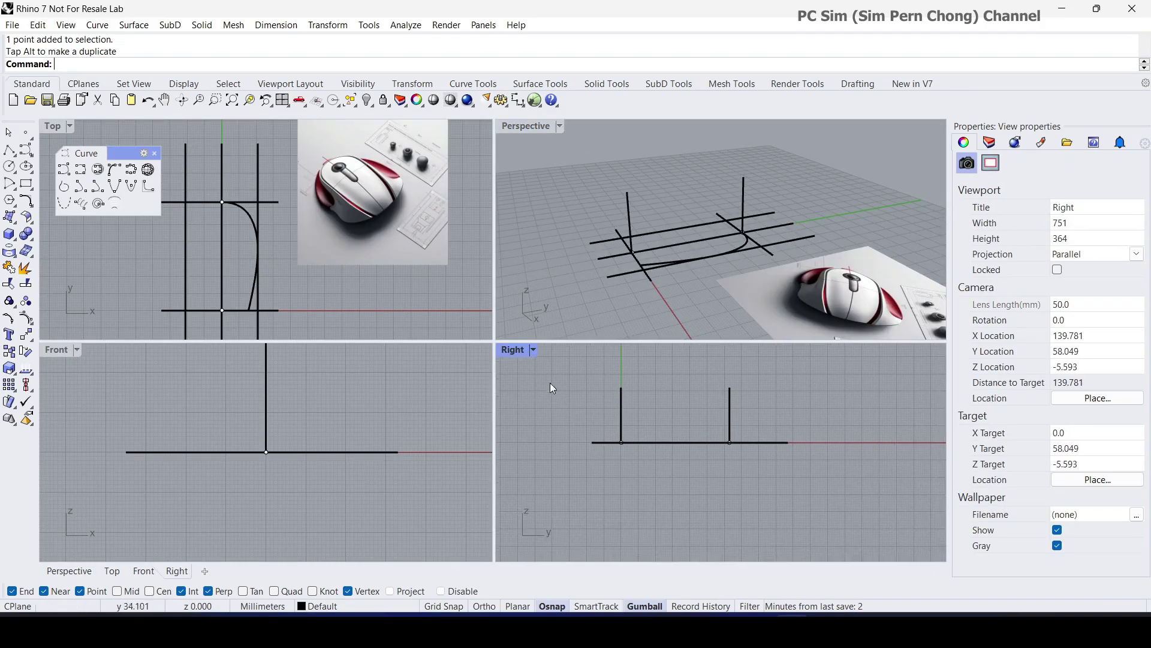
double_click(514, 354)
scroll(424, 377, "up", 4)
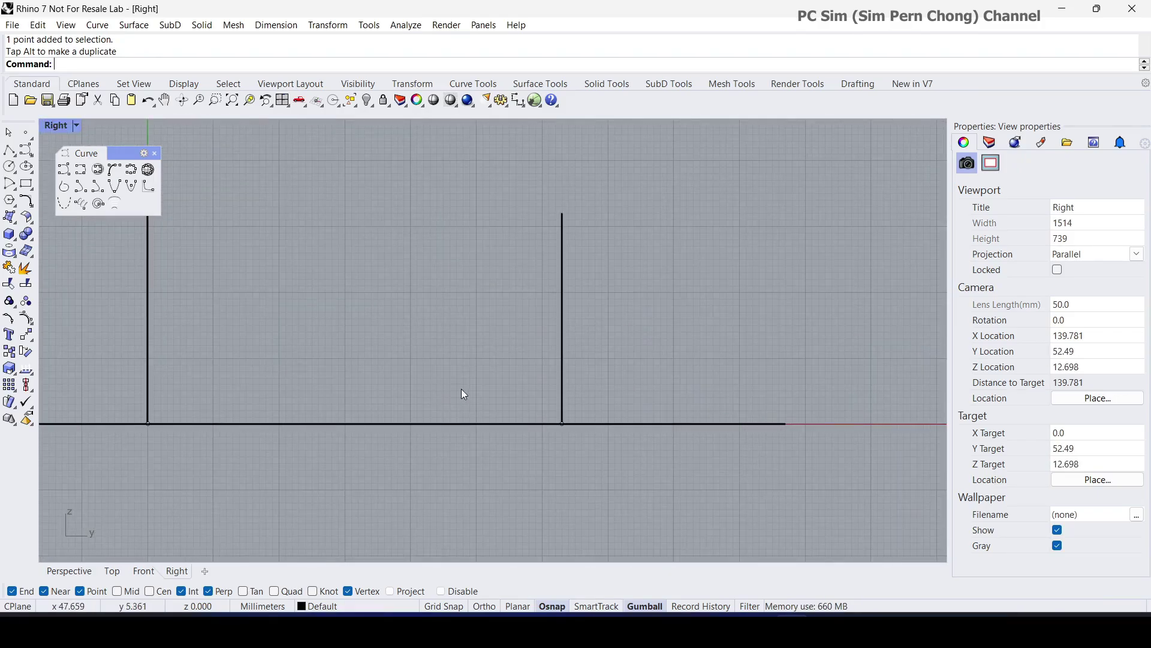
left_click(65, 169)
scroll(154, 359, "down", 1)
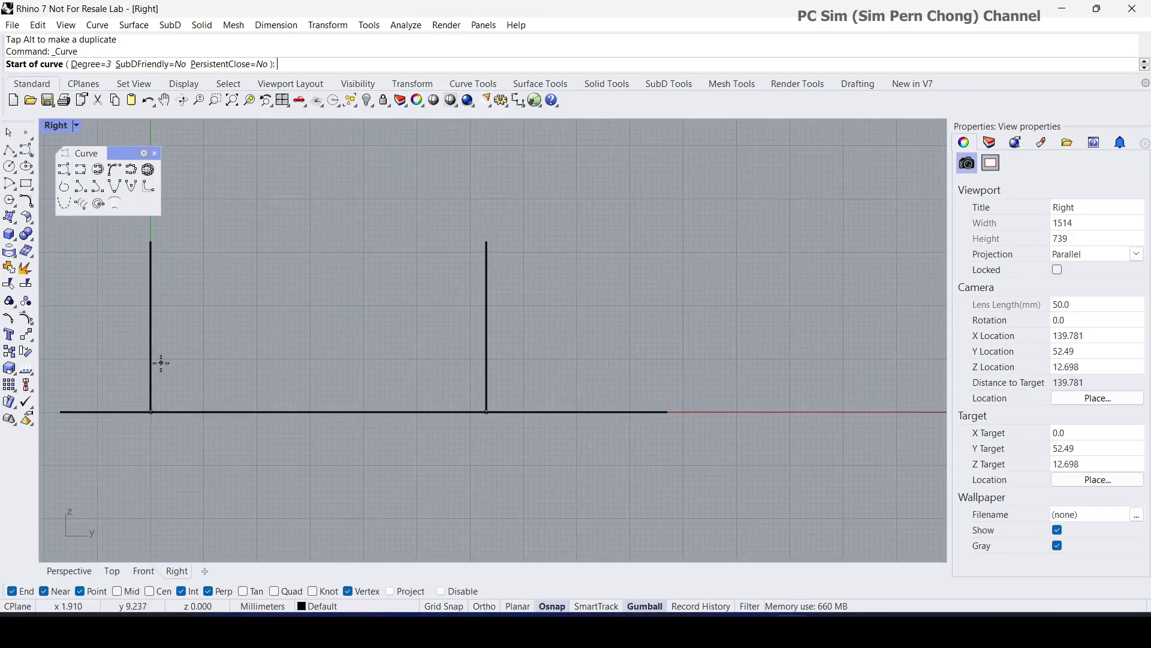
right_click_drag(154, 360, 211, 372)
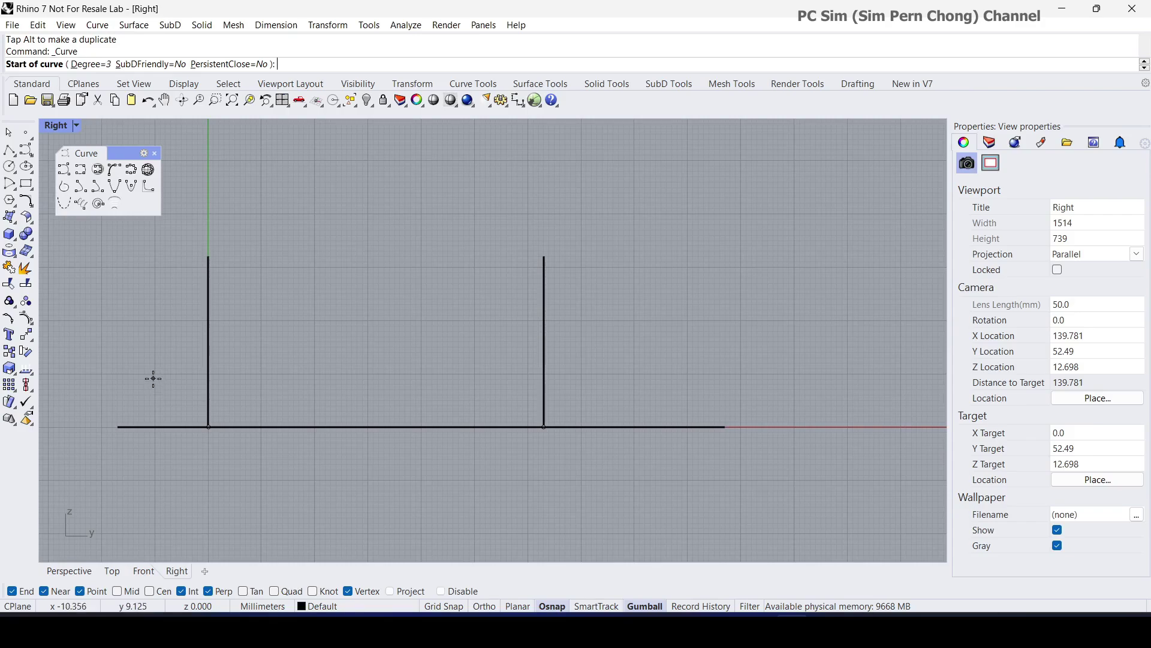
left_click(154, 379)
left_click(373, 343)
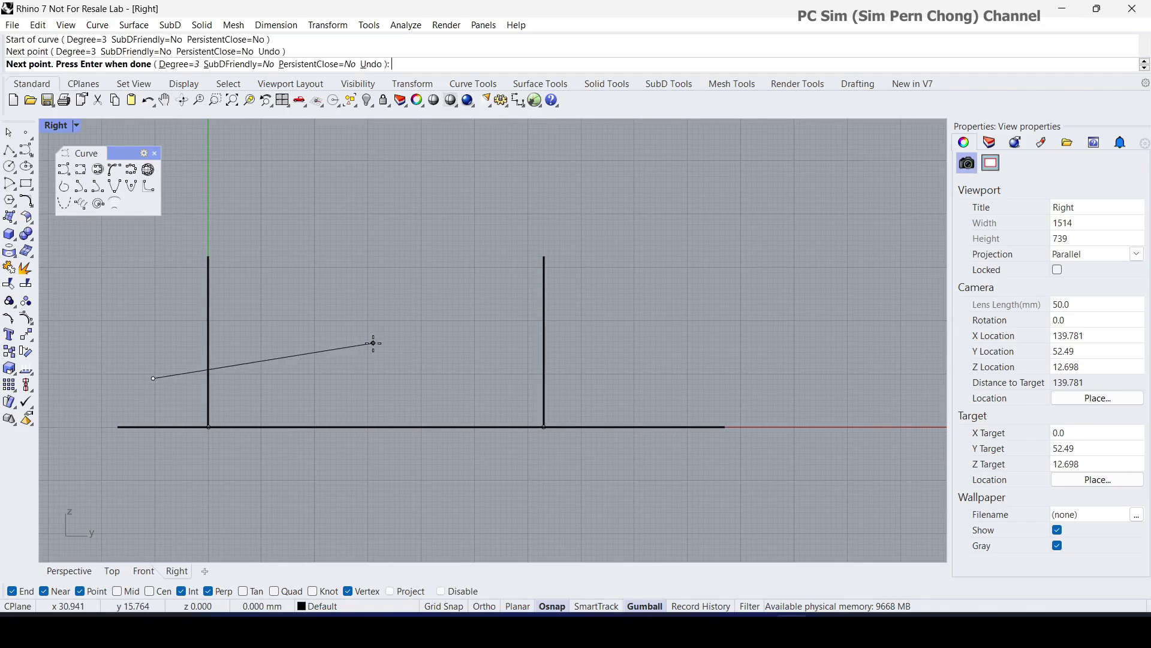
left_click(456, 343)
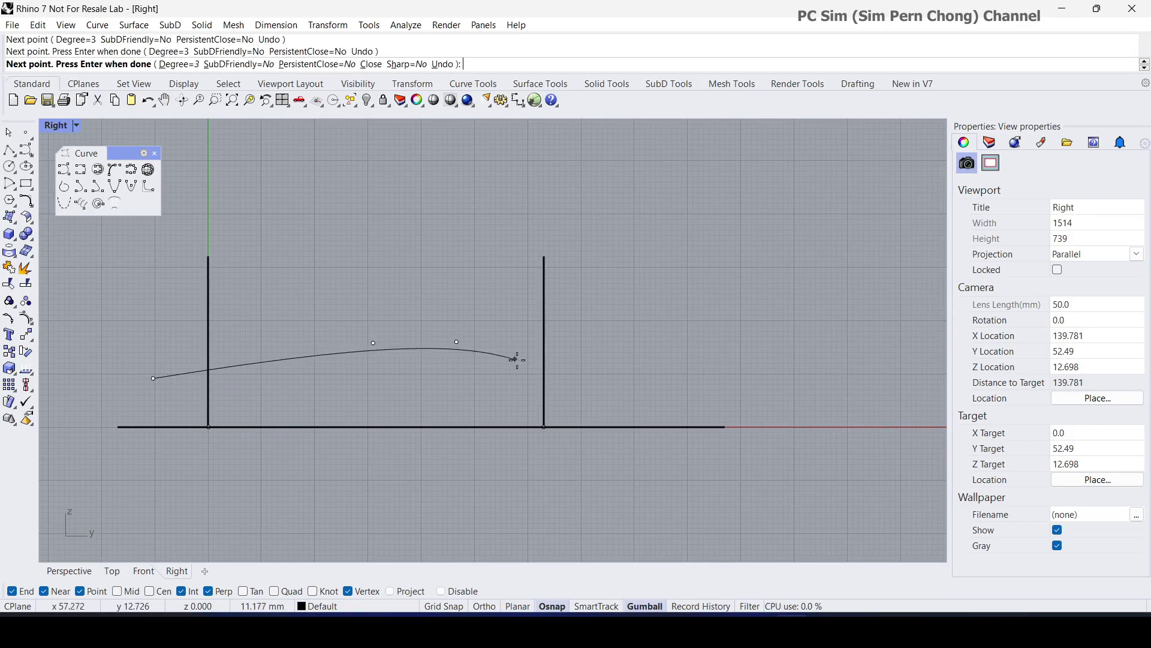
left_click(607, 367)
key("Return")
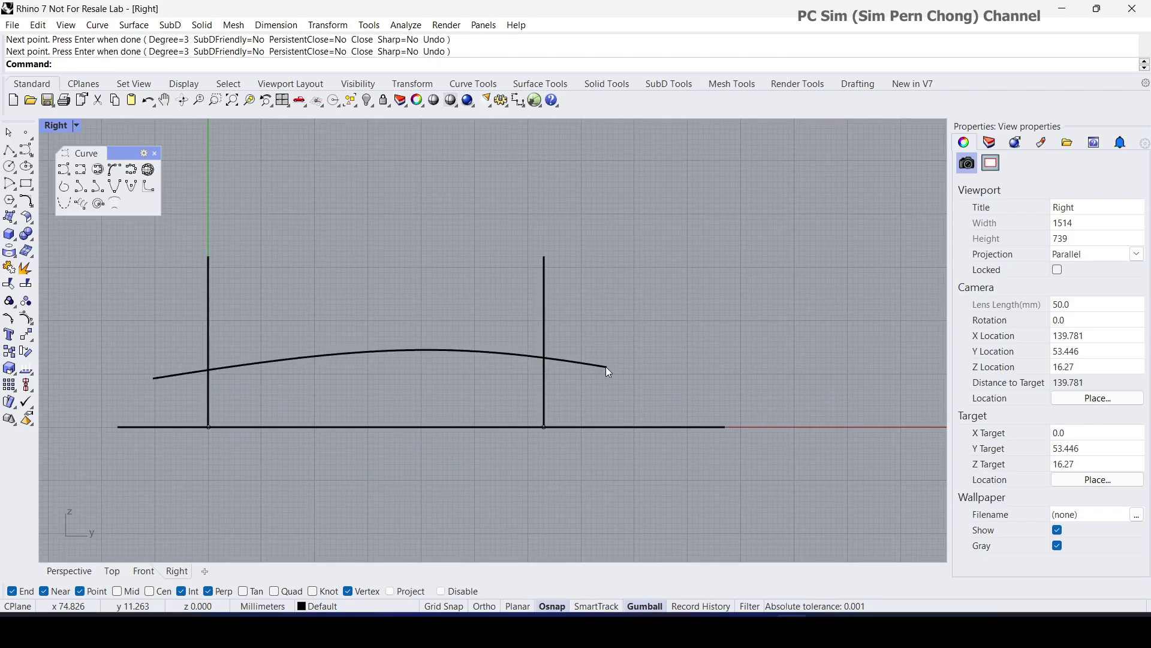
In the Perspective view, shift the arched curve's second control point slightly along Y toward the origin end, and deselect it.
double_click(55, 126)
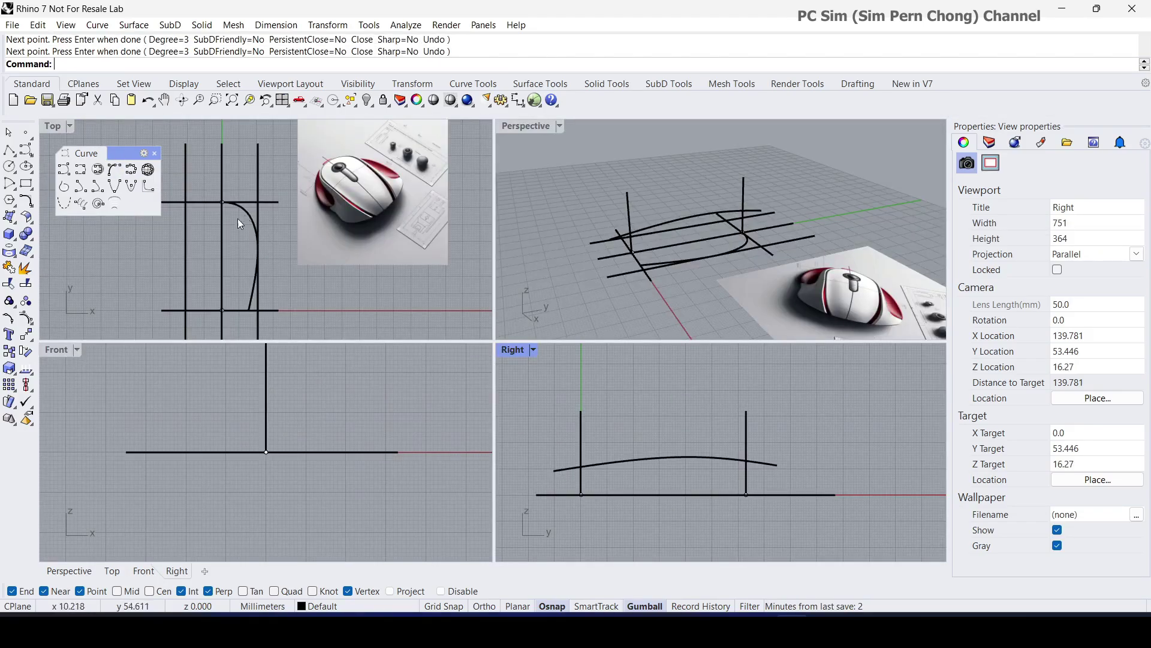
double_click(521, 126)
right_click_drag(552, 231, 394, 330)
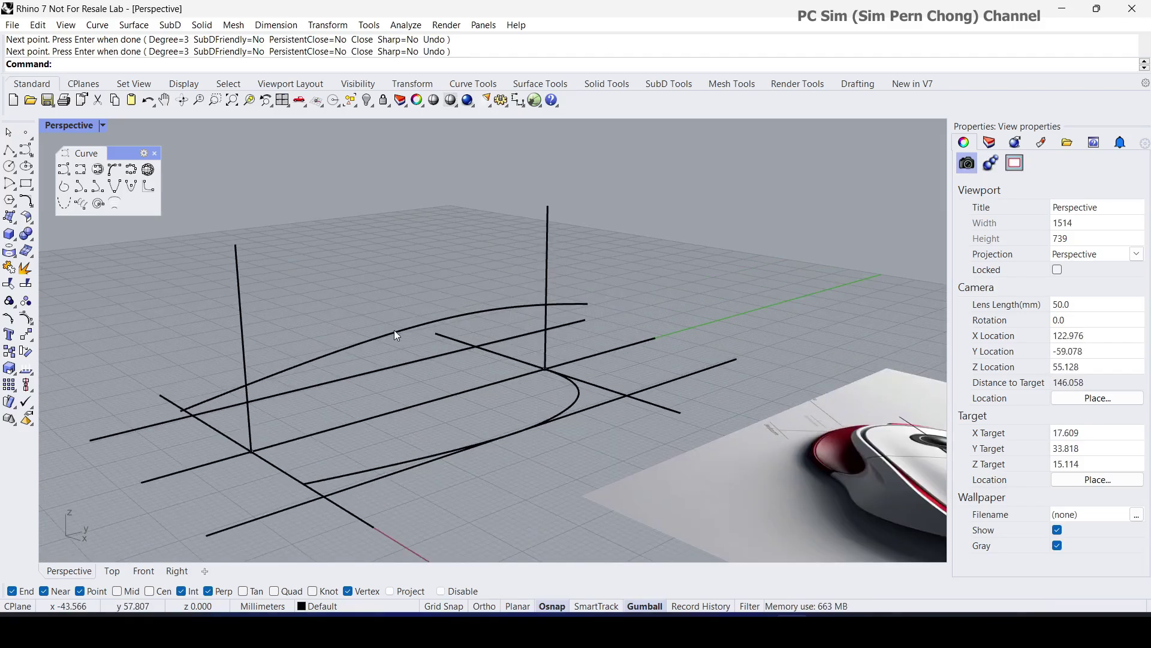
left_click(394, 330)
right_click_drag(297, 387, 337, 368)
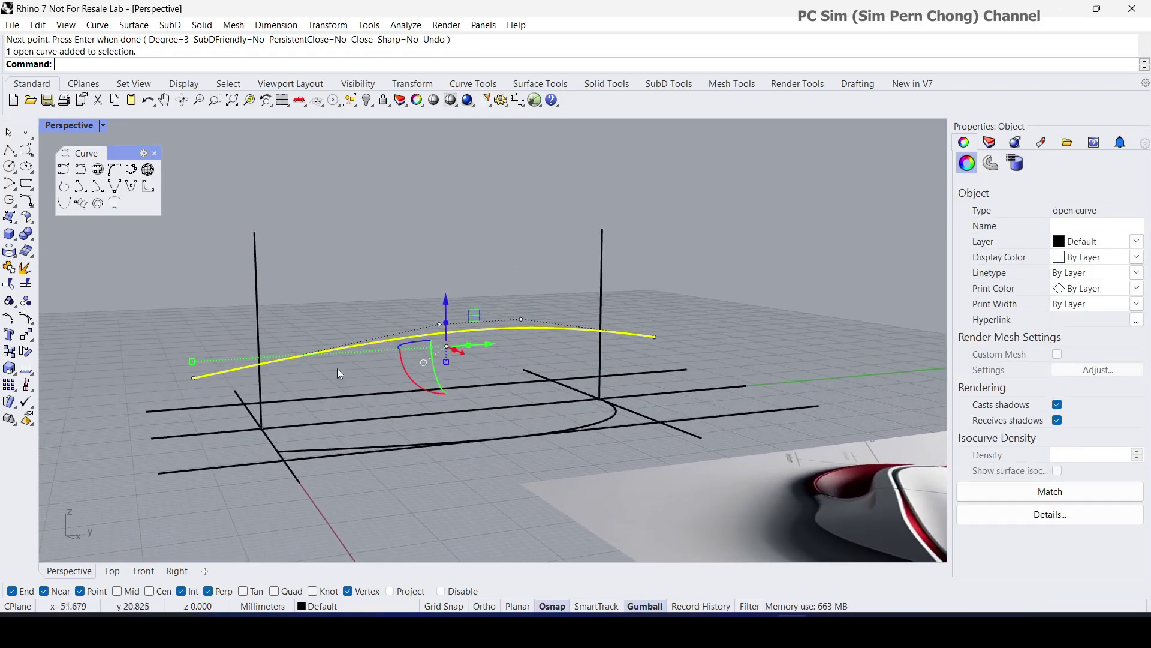
scroll(406, 350, "down", 4)
scroll(411, 359, "up", 5)
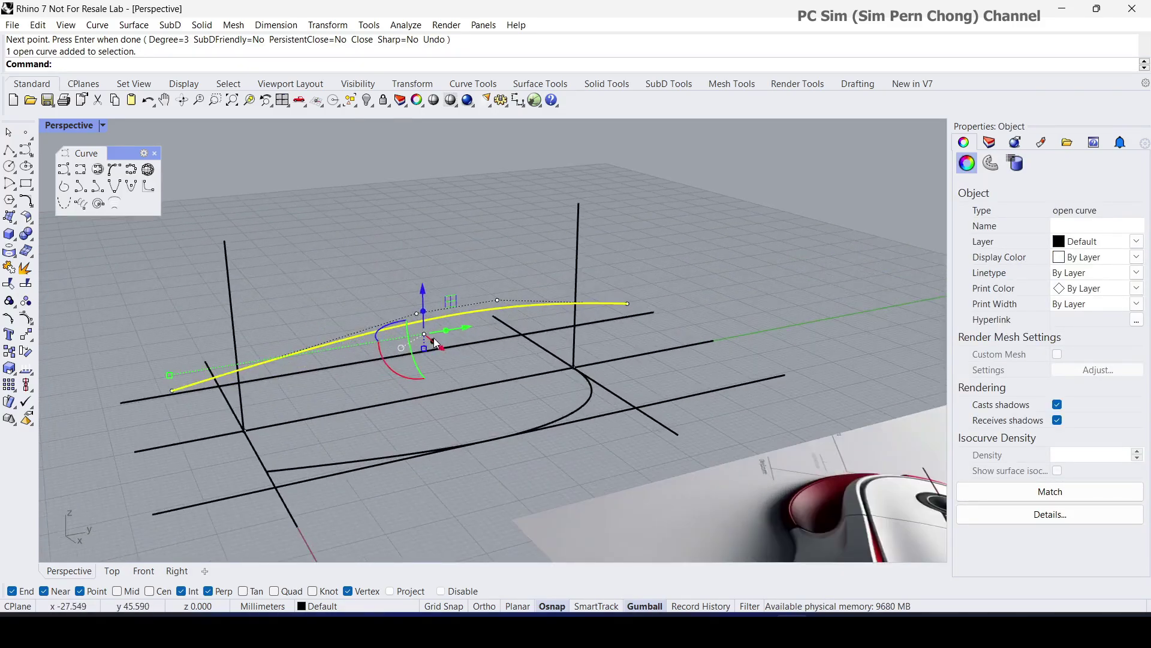
left_click(409, 303)
left_click_drag(431, 300, 414, 303)
scroll(432, 322, "down", 8)
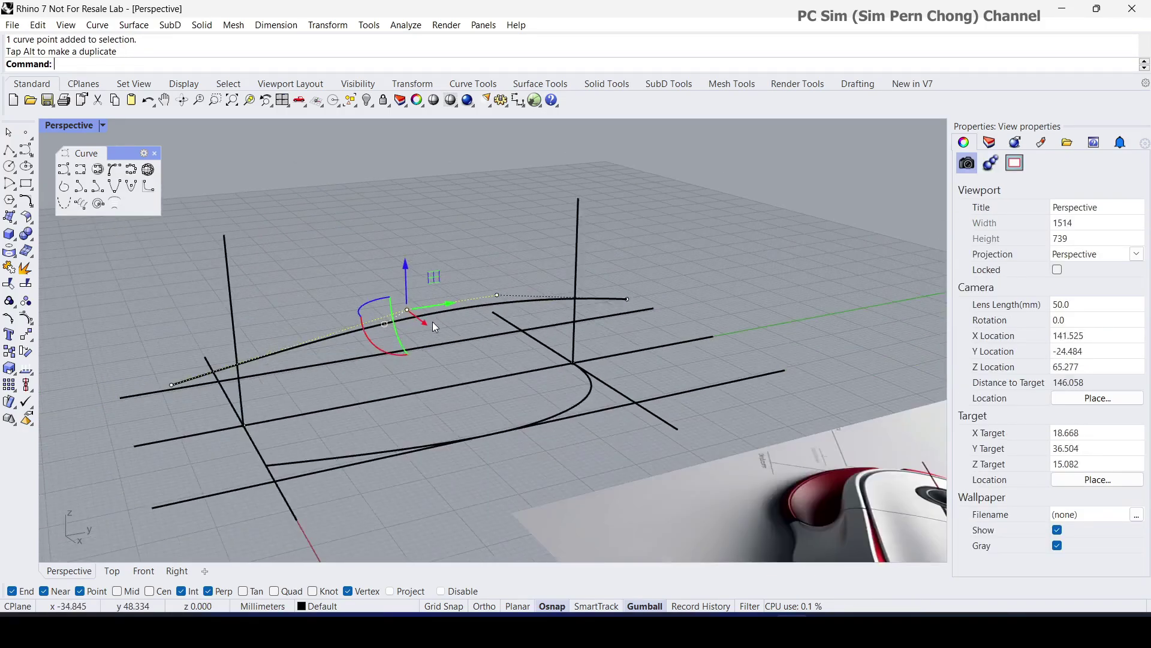
left_click(276, 327)
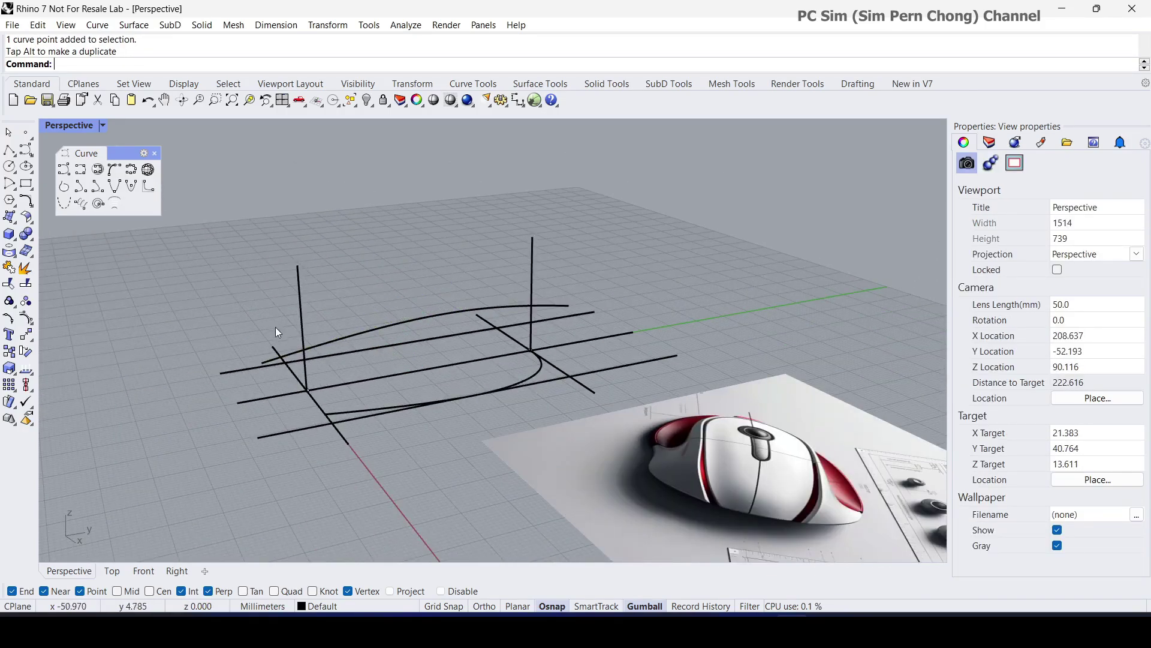
Trim off both ends of the arched curve beyond the two upright guide lines, using those lines as cutting objects.
left_click(9, 283)
left_click(299, 308)
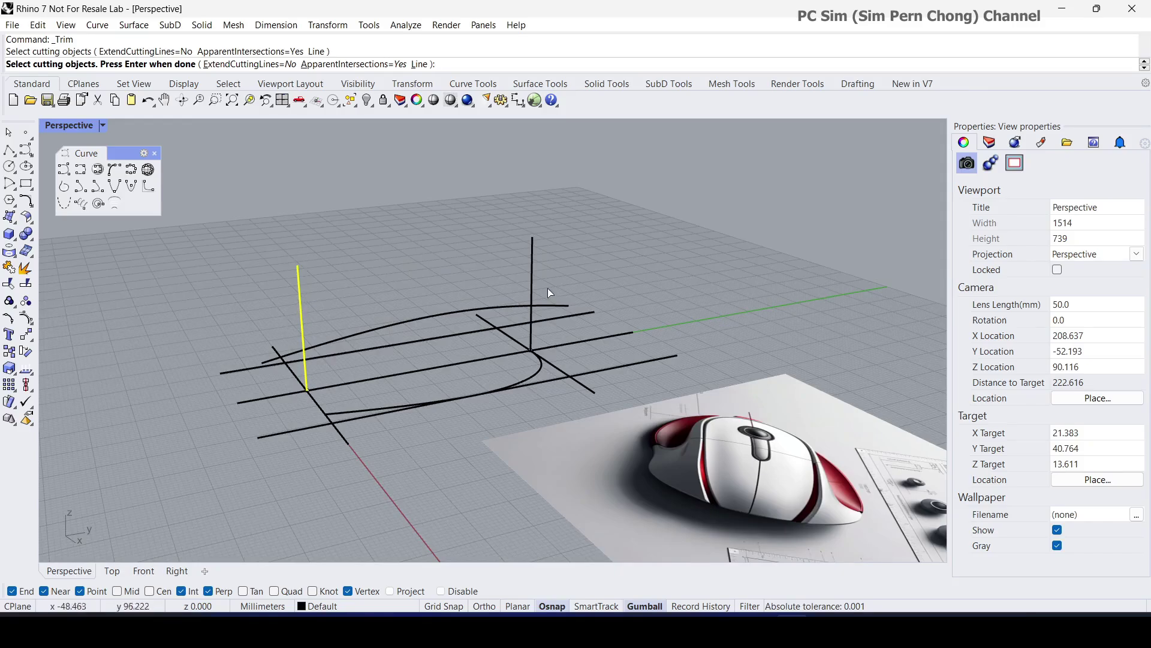
left_click(533, 275)
key("Return")
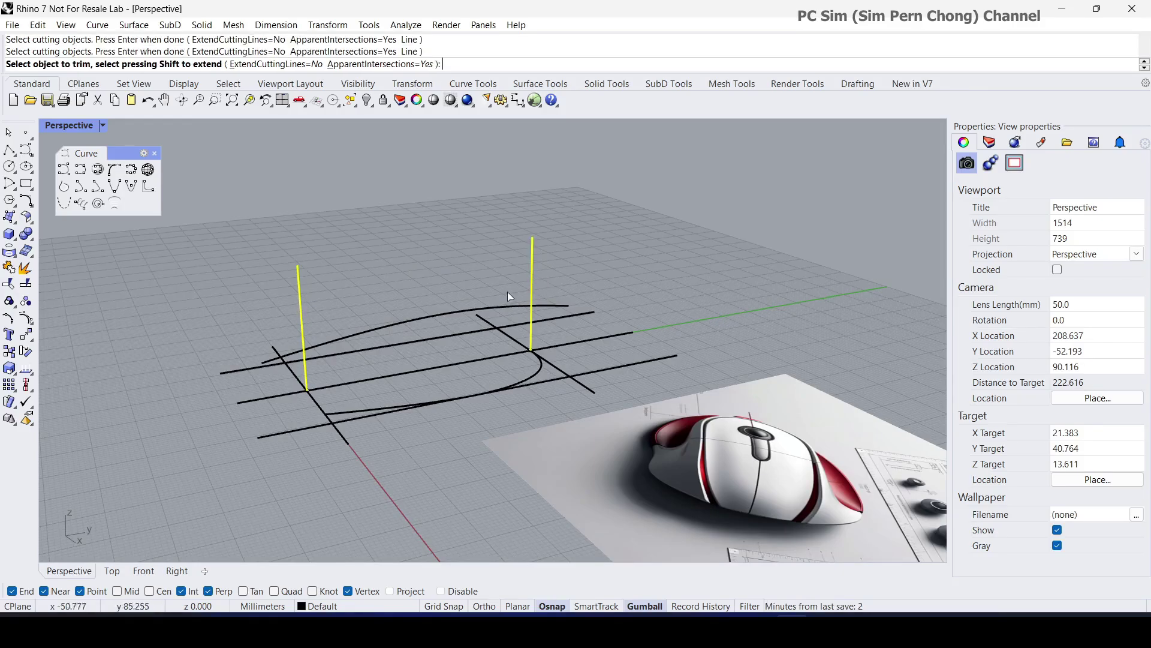
right_click_drag(507, 291, 424, 287)
left_click(298, 357)
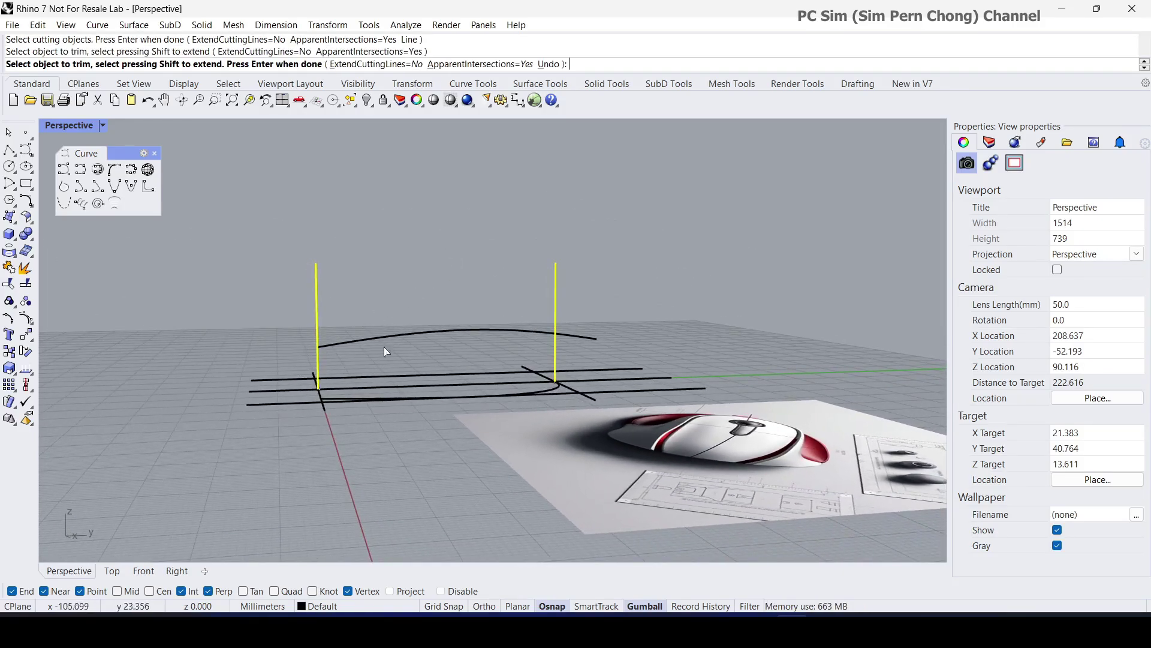
left_click(581, 339)
key("Return")
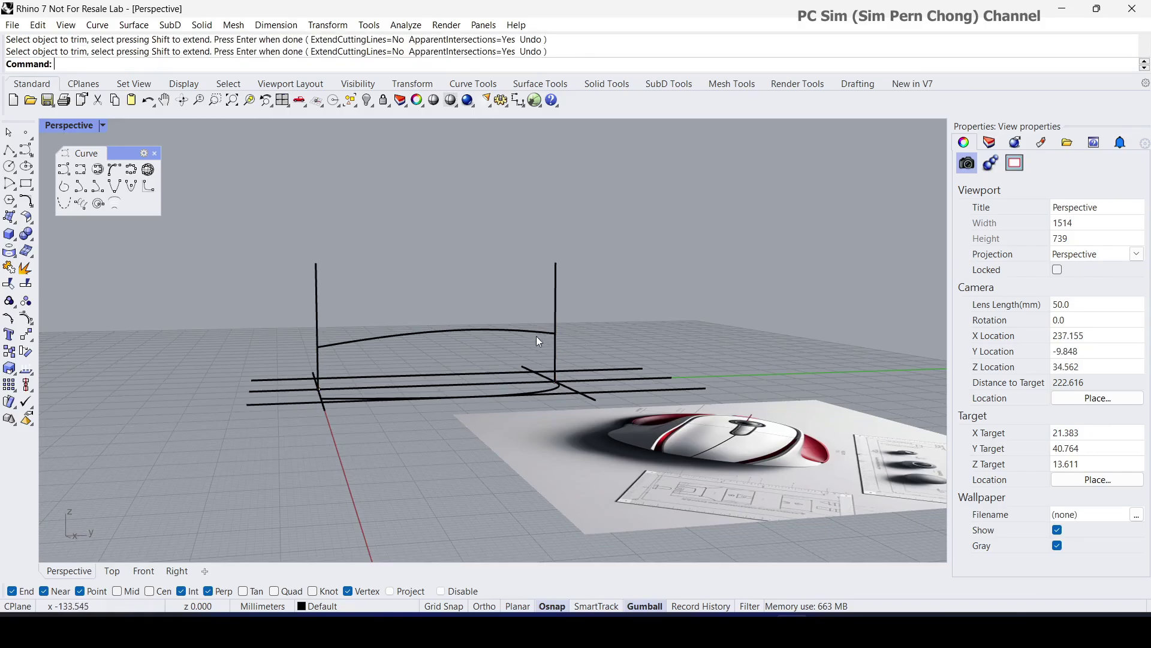
Lower the trimmed arched profile curve slightly along Z between the two vertical guides, and deselect it.
right_click_drag(536, 335, 559, 357)
left_click(440, 331)
right_click_drag(430, 344, 384, 343)
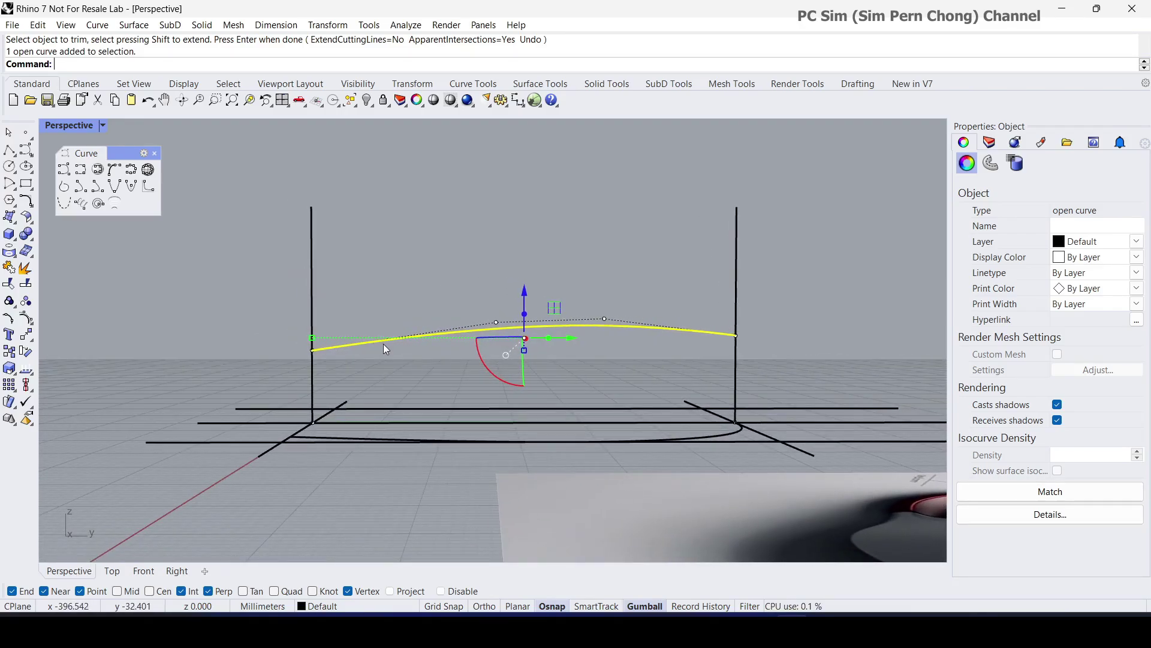
key("Escape")
left_click_drag(257, 281, 737, 355)
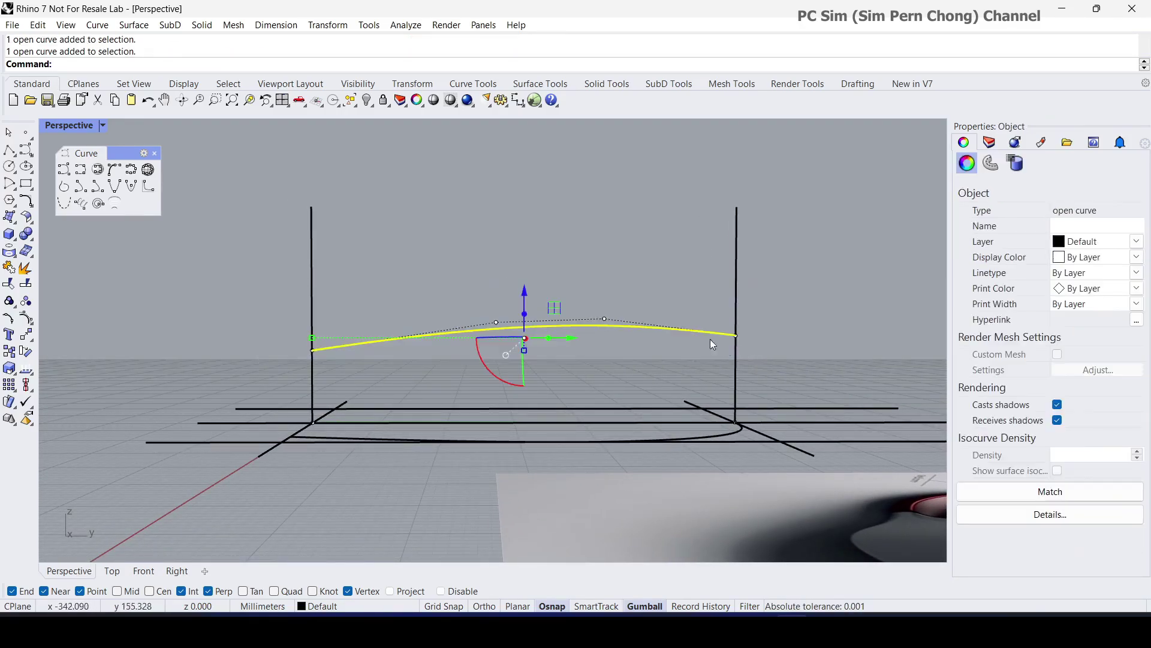
left_click_drag(526, 291, 523, 301)
key("Escape")
Float the Curve Tools set and create a curve from two views using the arched side profile and the top-view body curve.
right_click_drag(522, 301, 678, 363)
scroll(623, 326, "up", 5)
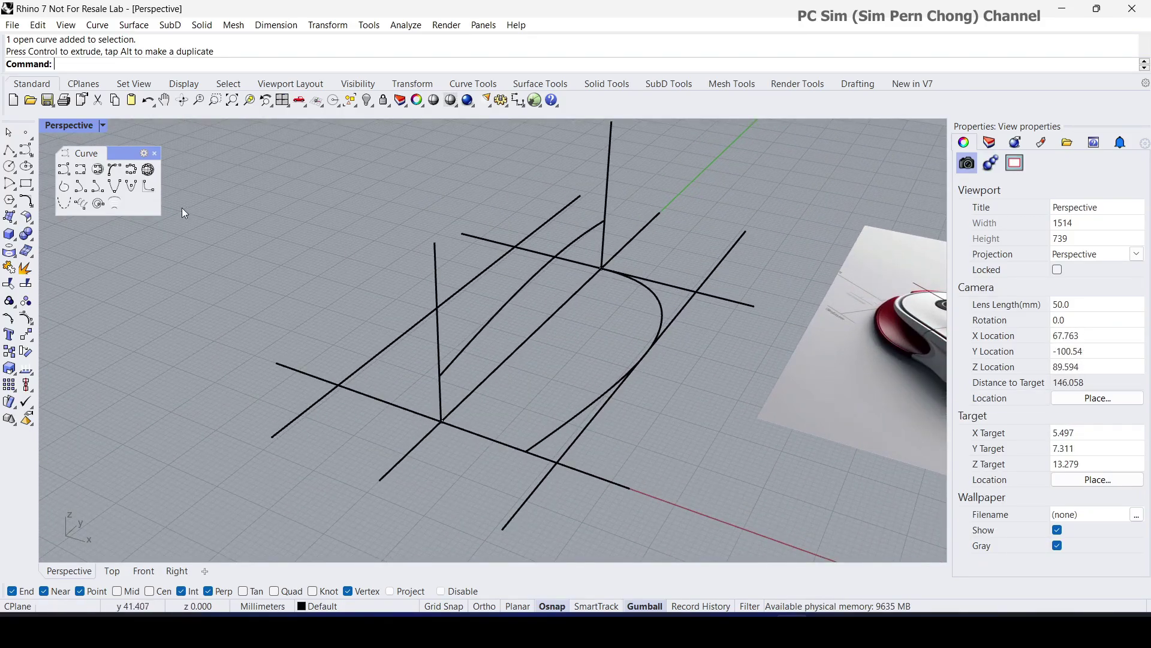
left_click(28, 202)
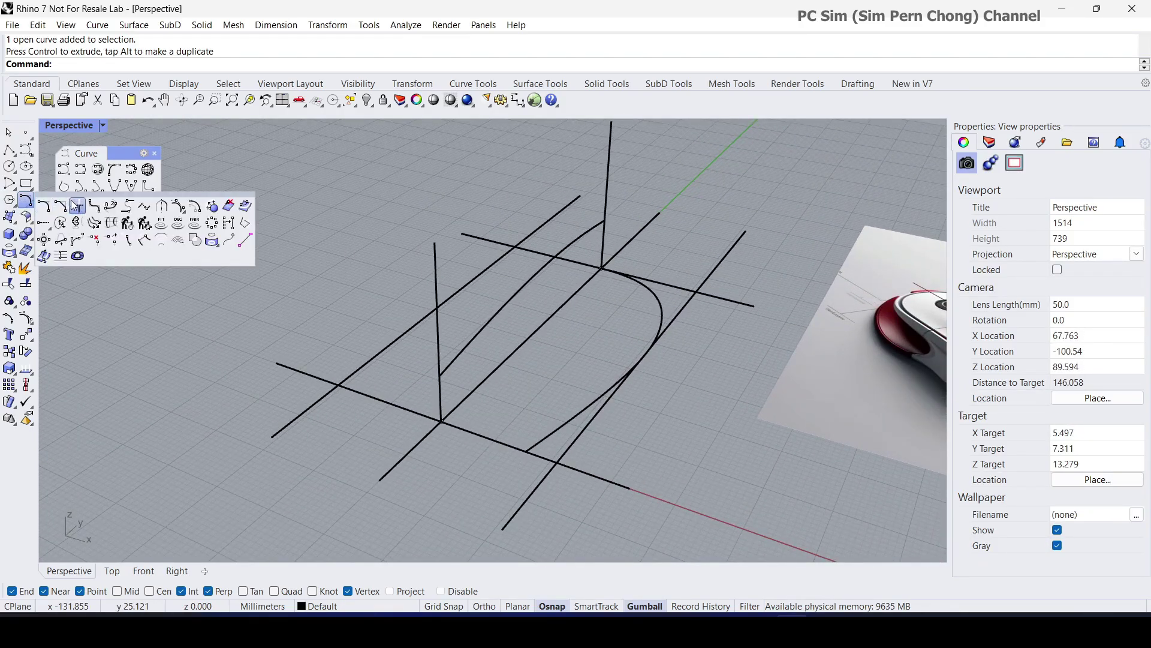
left_click_drag(80, 198, 117, 263)
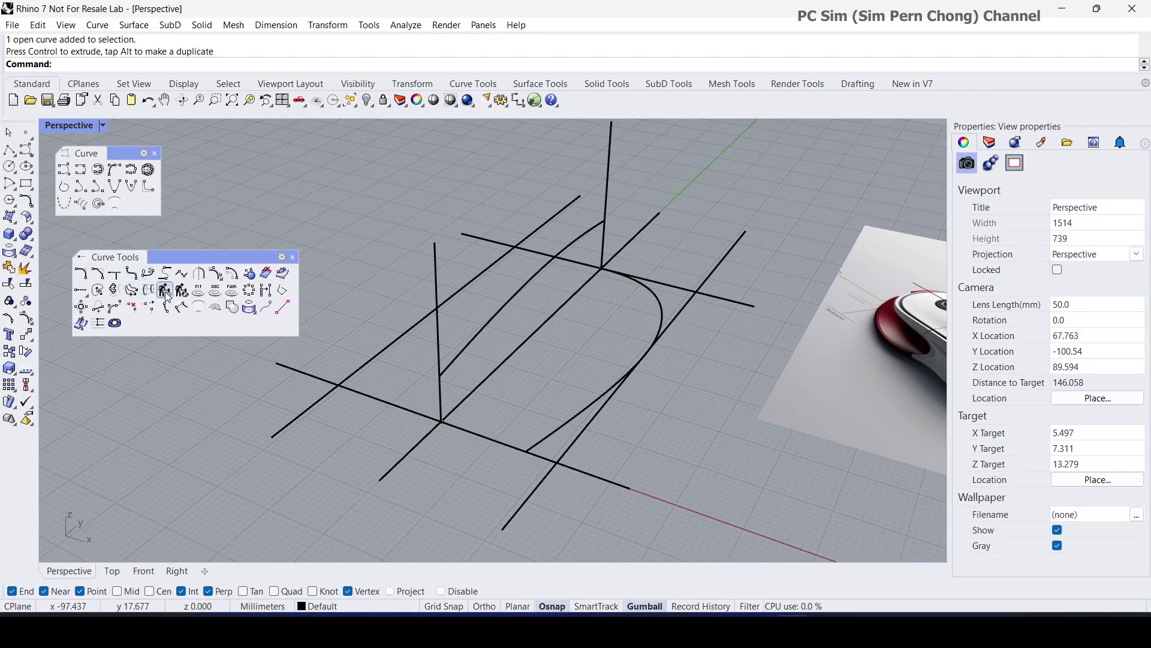
left_click(114, 290)
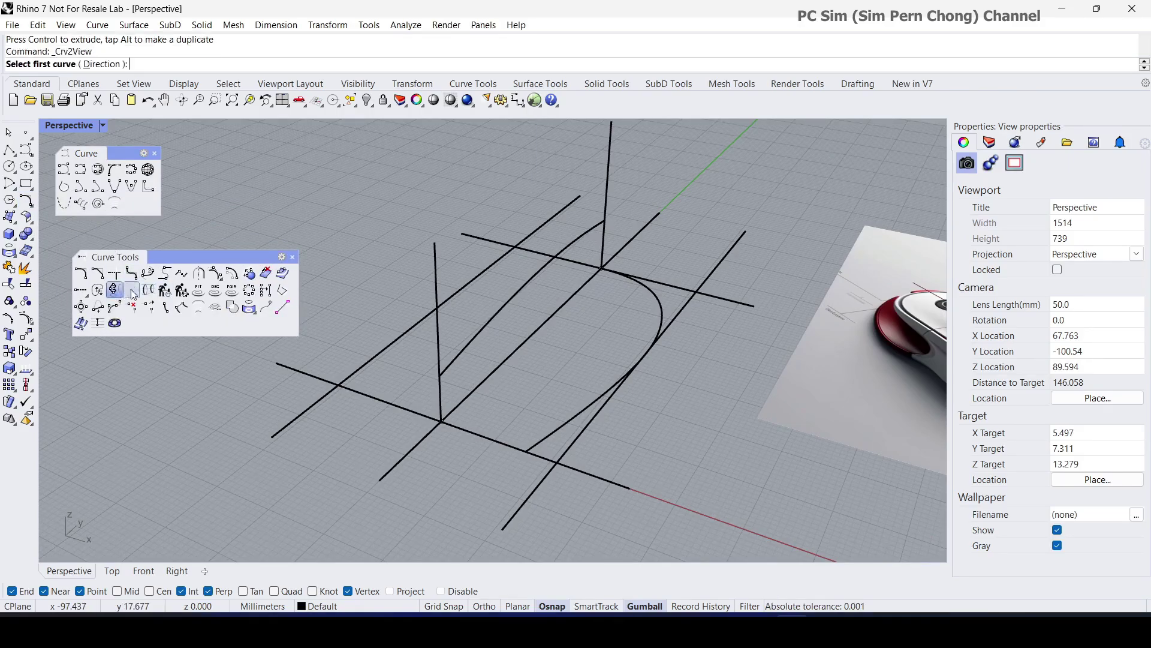
left_click(564, 257)
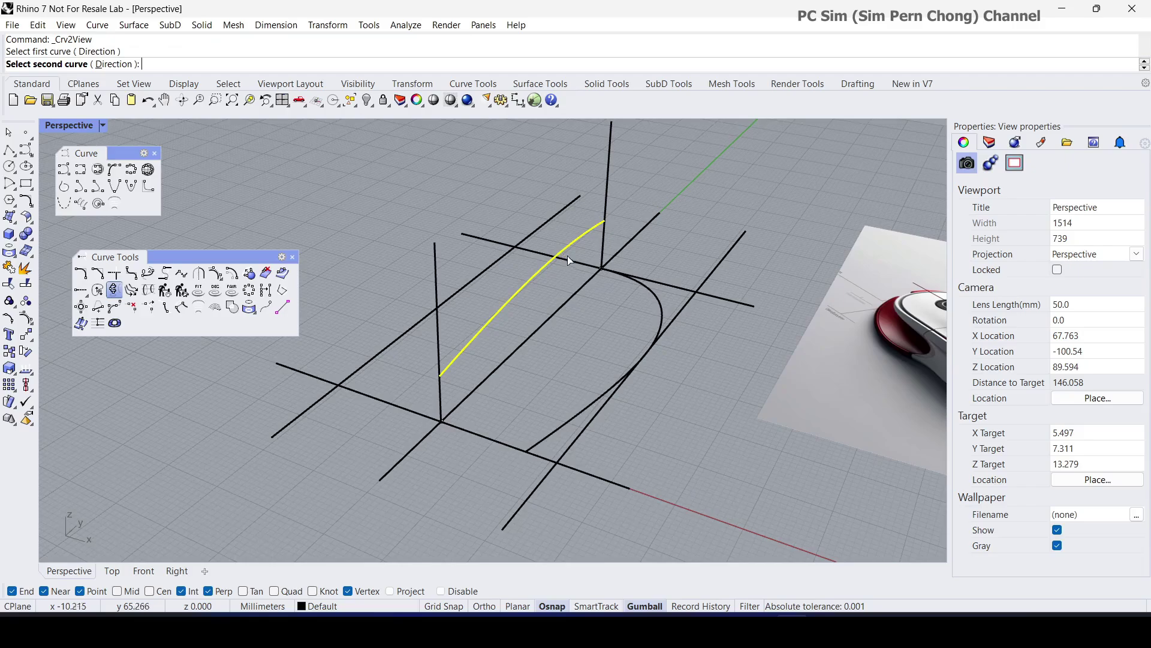
left_click(655, 303)
Rebuild the new 3D curve non-uniformly with a requested tolerance of 0.1 and a maximum of 30 points, deleting the input.
right_click_drag(640, 299, 579, 310)
left_click(728, 279)
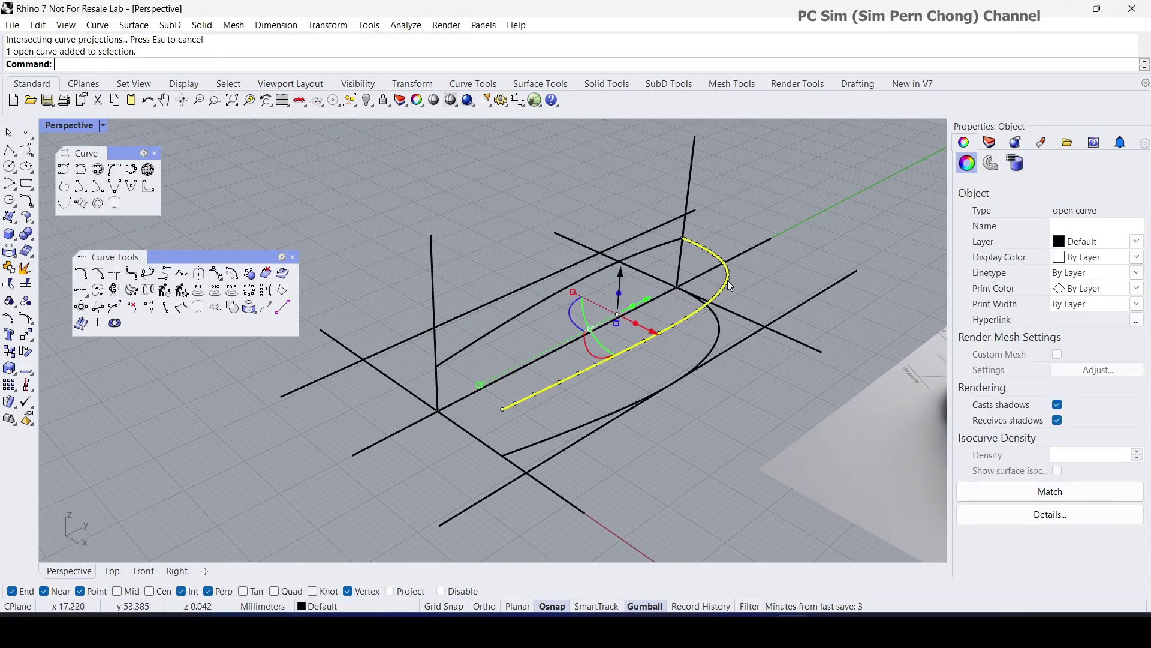
right_click_drag(728, 279, 583, 251)
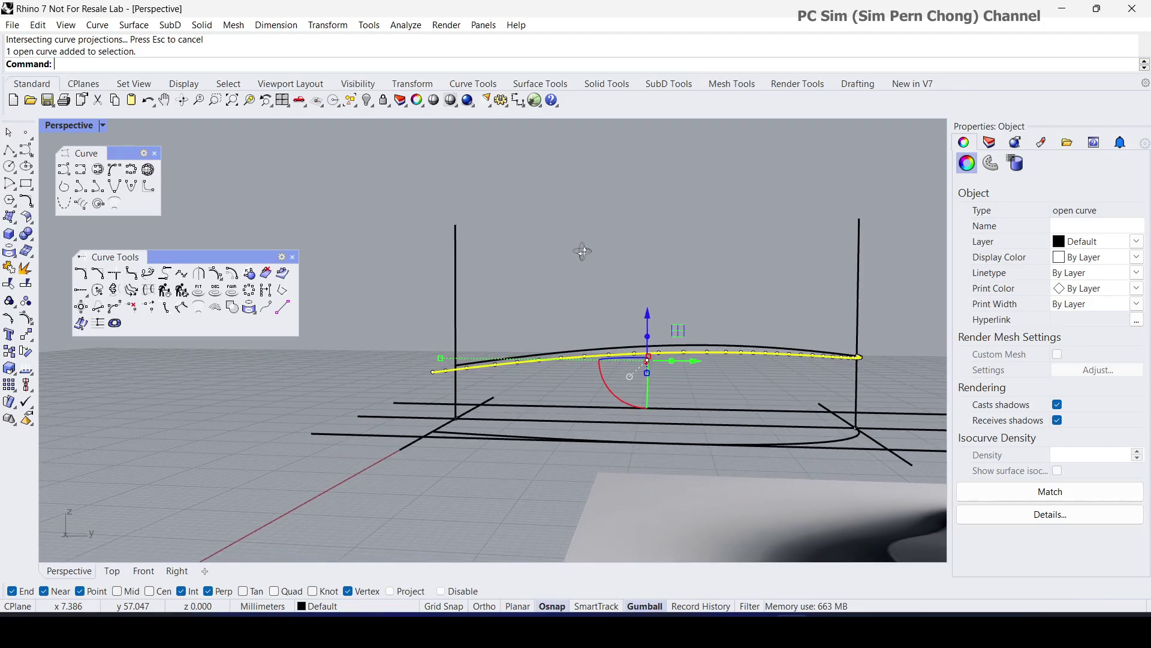
right_click_drag(583, 251, 336, 296)
left_click(182, 292)
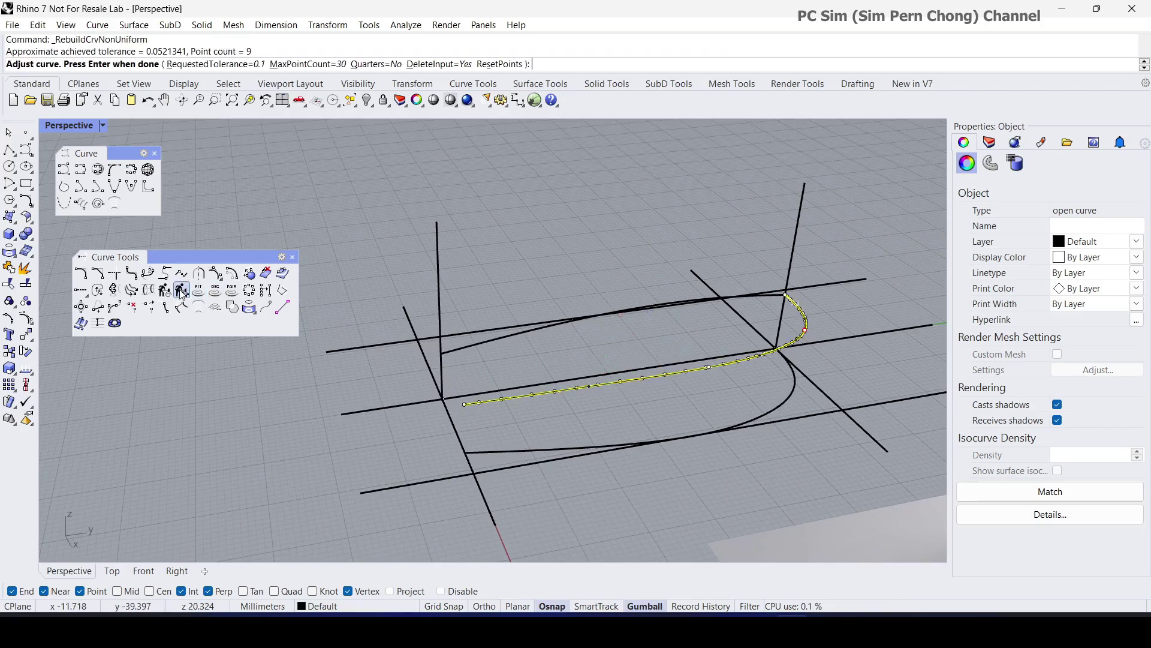
key("Return")
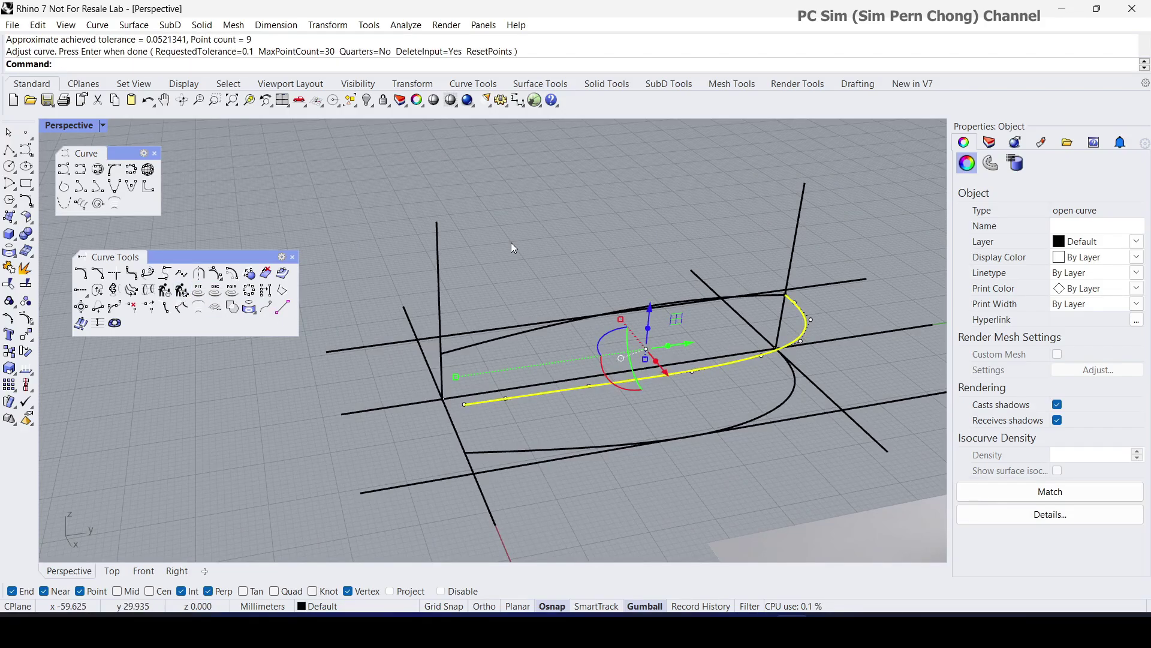
left_click(511, 243)
Move the rebuilt 3D curve and the arched profile curve down together along Z, and deselect them.
right_click_drag(617, 291, 702, 281)
left_click(708, 282)
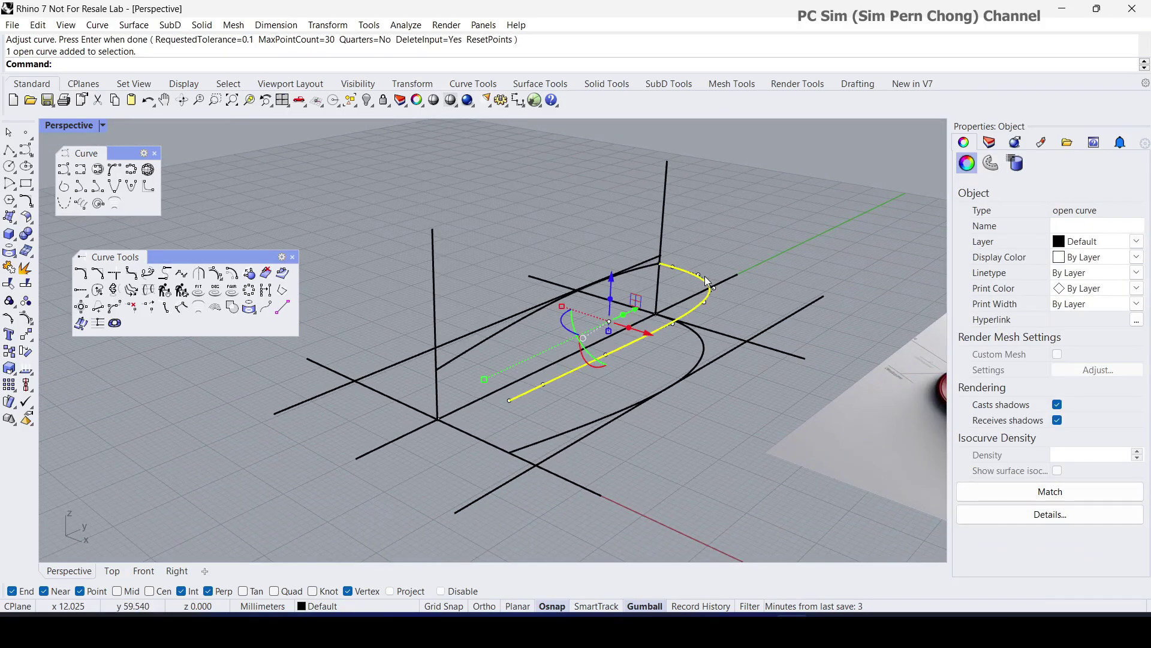
left_click(645, 268, "shift")
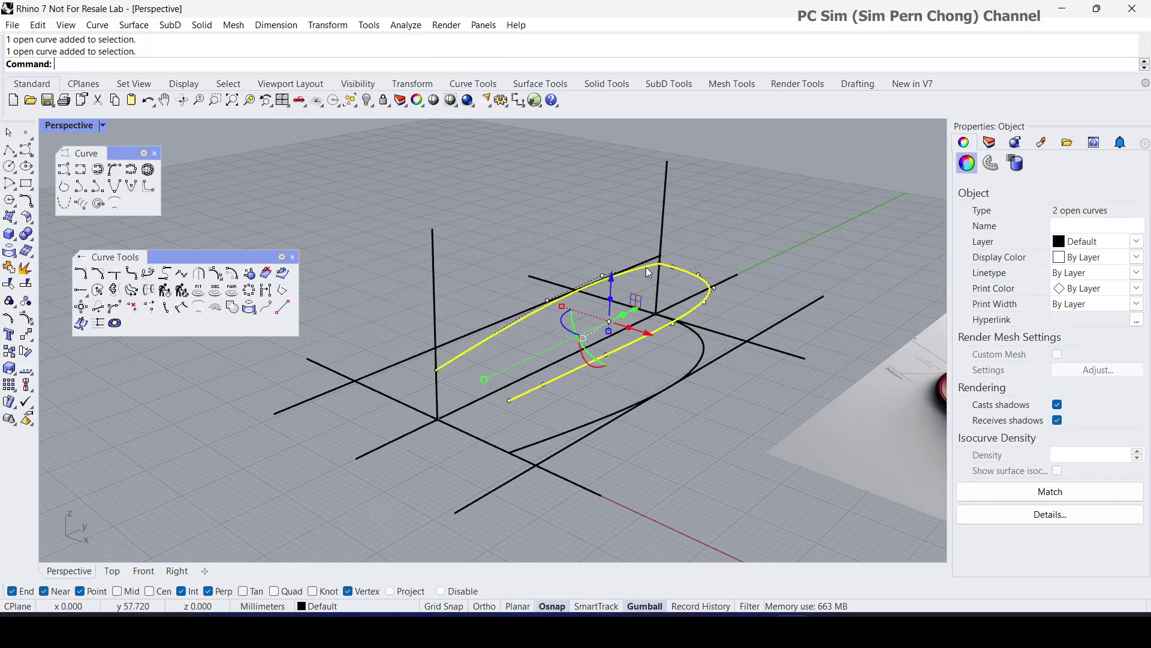
left_click_drag(611, 265, 610, 285)
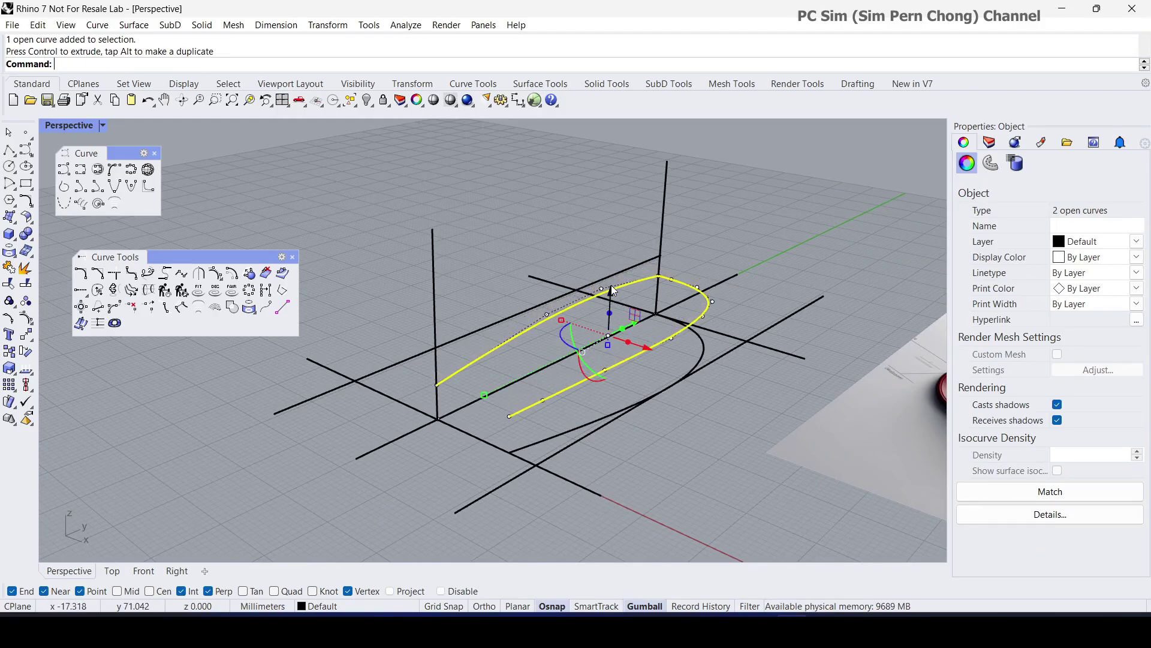
right_click_drag(664, 295, 682, 311)
key("Escape")
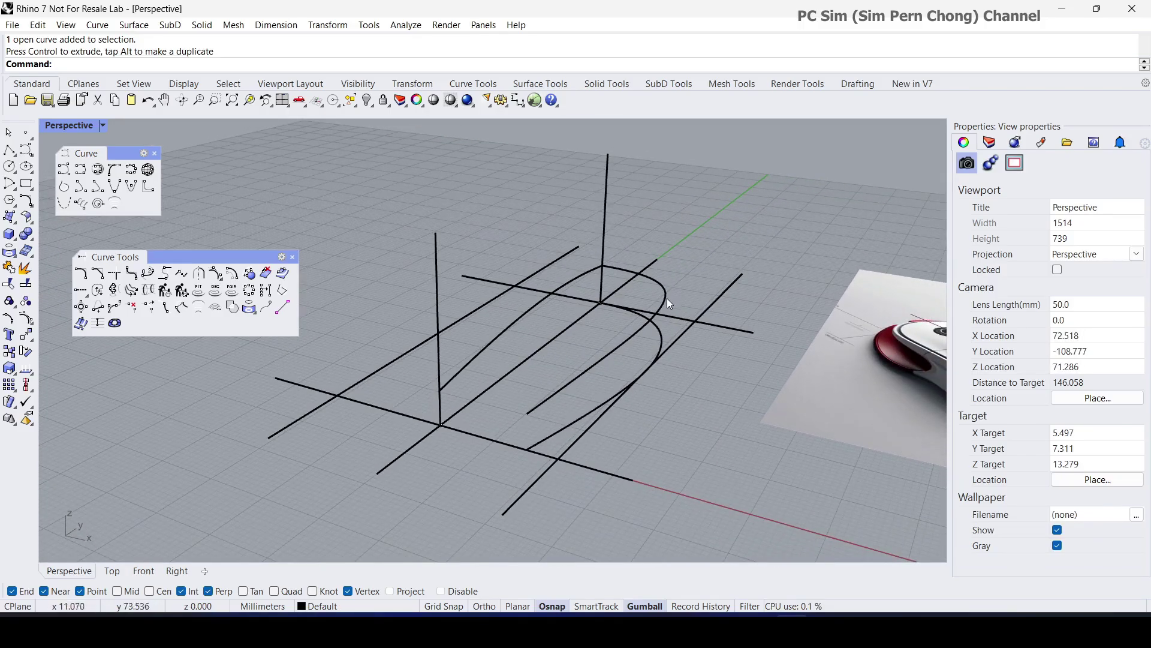
Duplicate the arched profile curve in place by copying and pasting it.
left_click(601, 278)
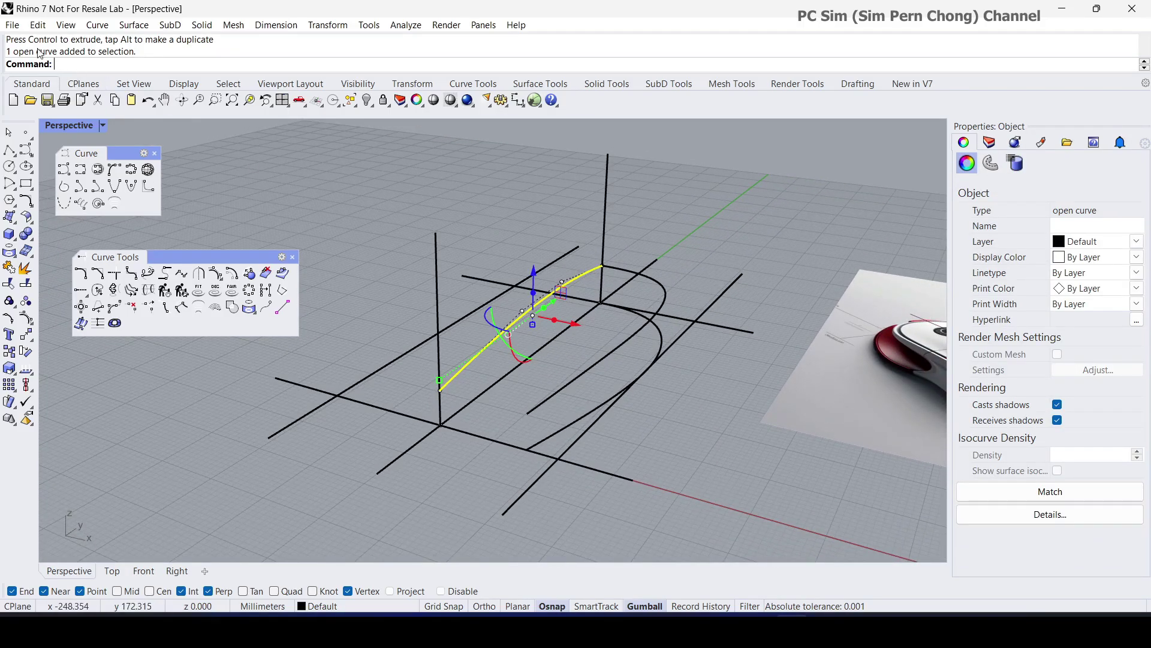
left_click(38, 26)
left_click(66, 125)
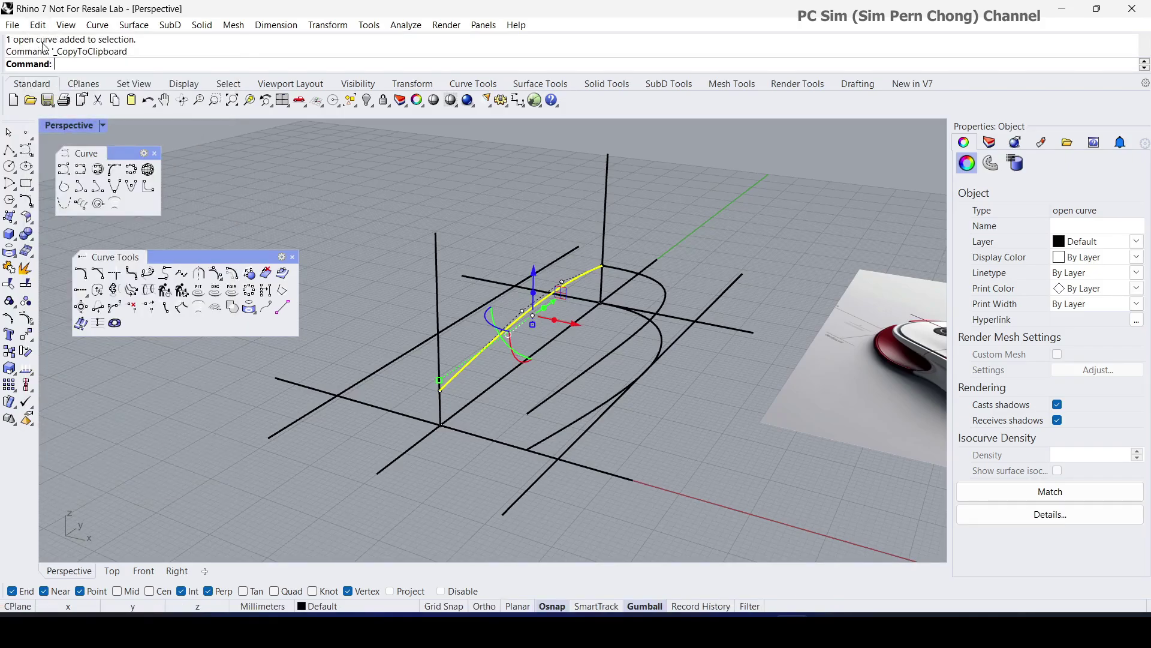
left_click(38, 25)
left_click(63, 141)
right_click_drag(480, 275, 444, 300)
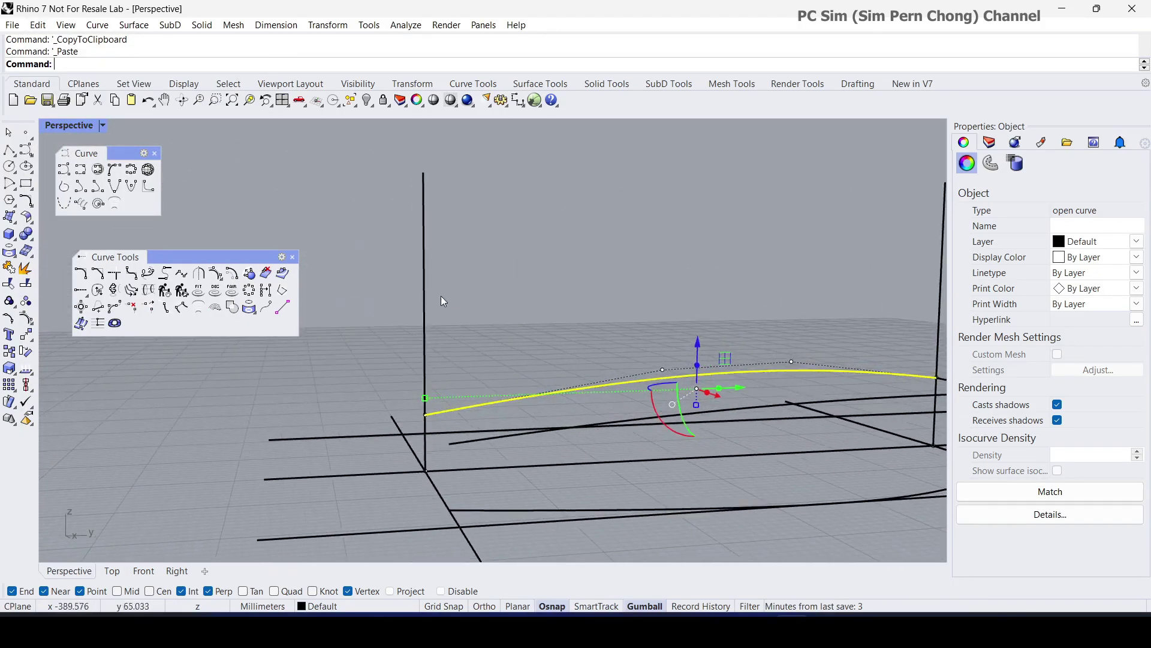
Raise the pasted profile curve's near end point and two middle control points by about 1 mm along Z.
left_click(791, 363)
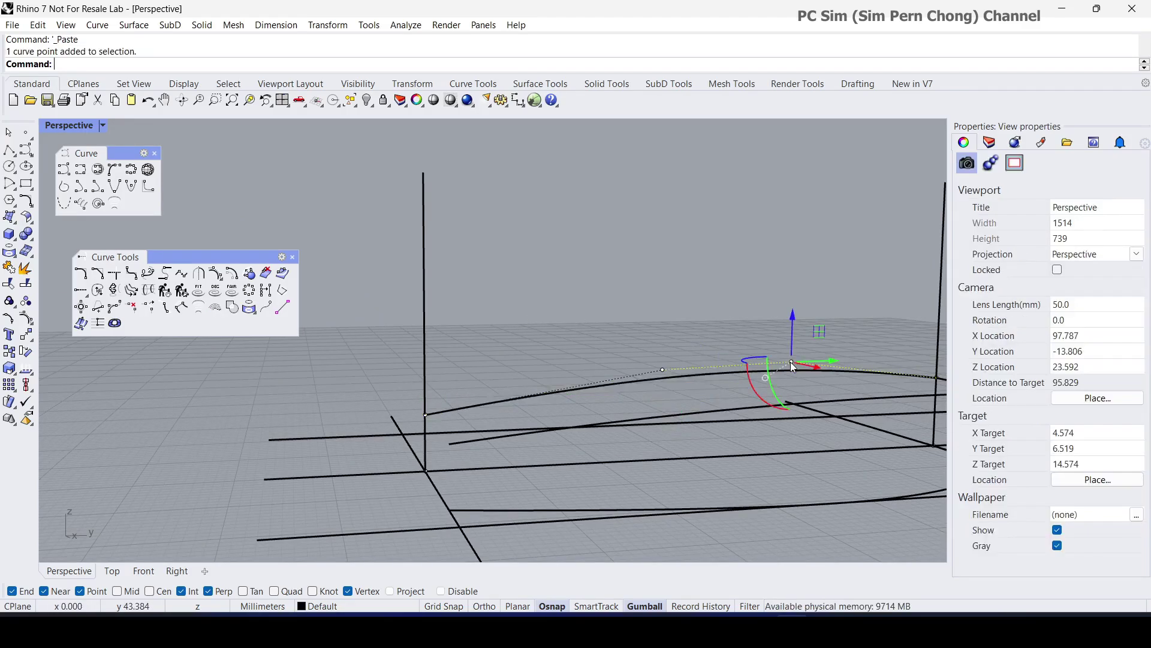
left_click(664, 370, "shift")
left_click(427, 416, "shift")
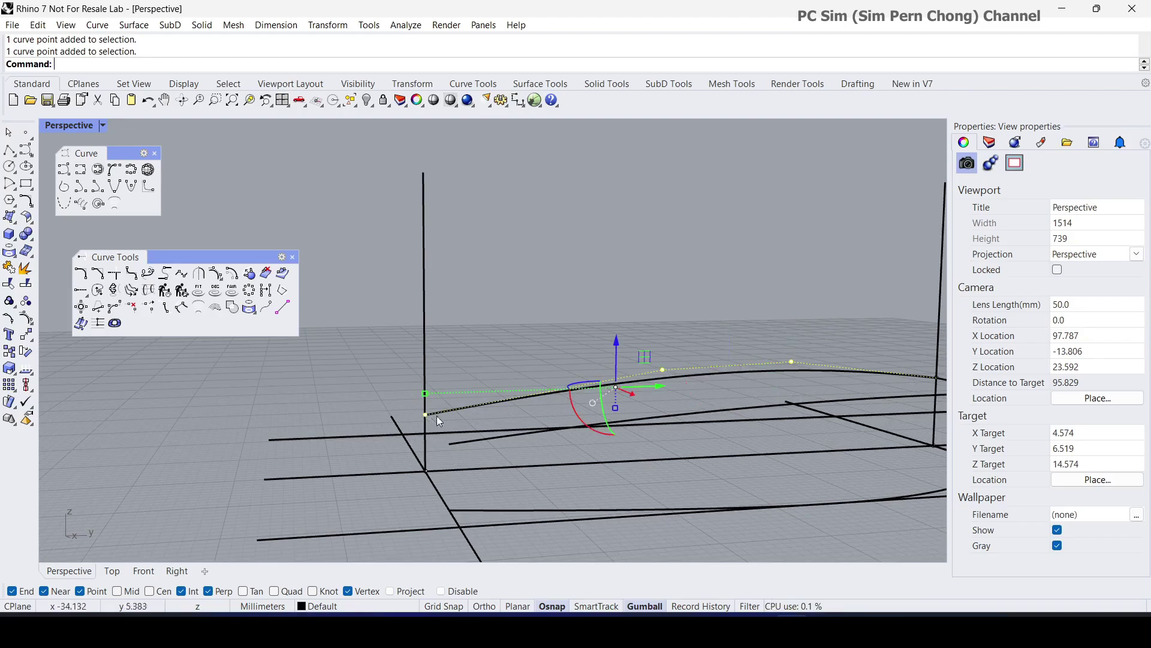
left_click_drag(620, 350, 618, 330)
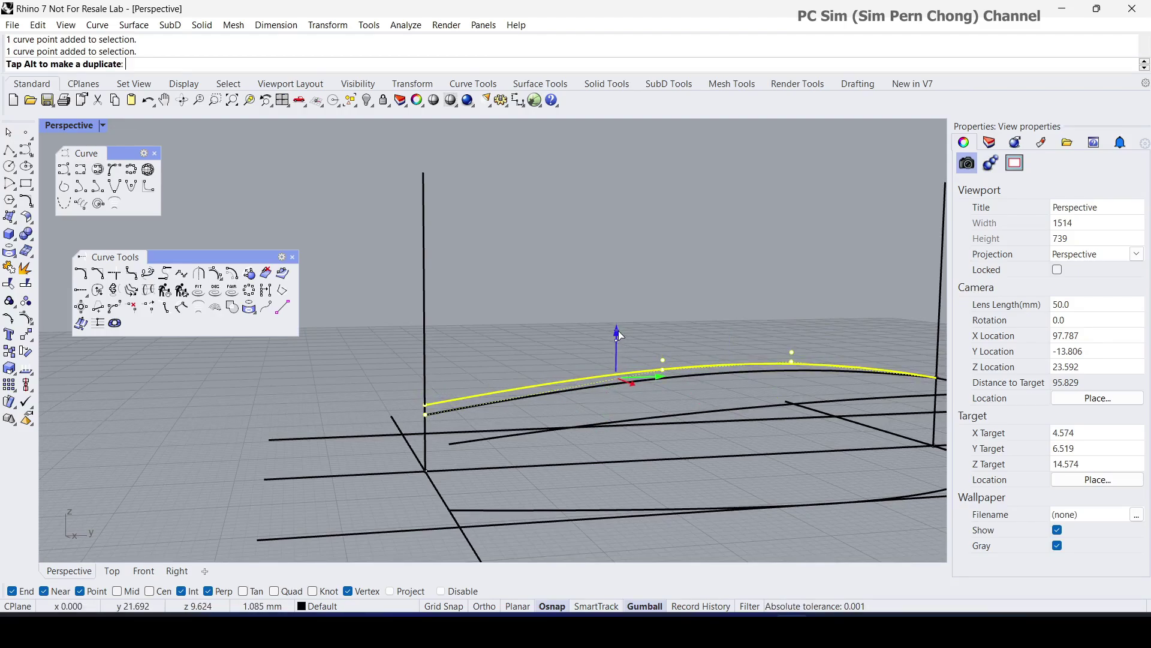
Shift the pasted profile curve's two middle control points slightly toward the far vertical guide, and deselect them.
left_click(664, 359)
left_click(792, 353, "shift")
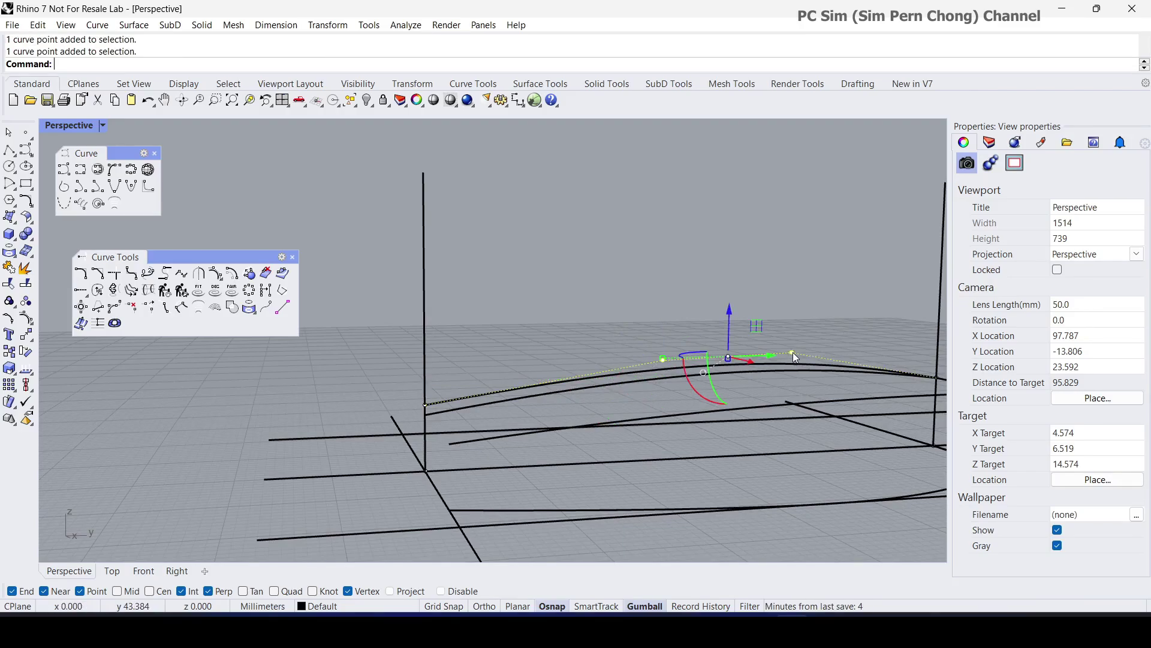
scroll(792, 361, "down", 6)
right_click_drag(790, 363, 774, 363)
scroll(775, 361, "up", 4)
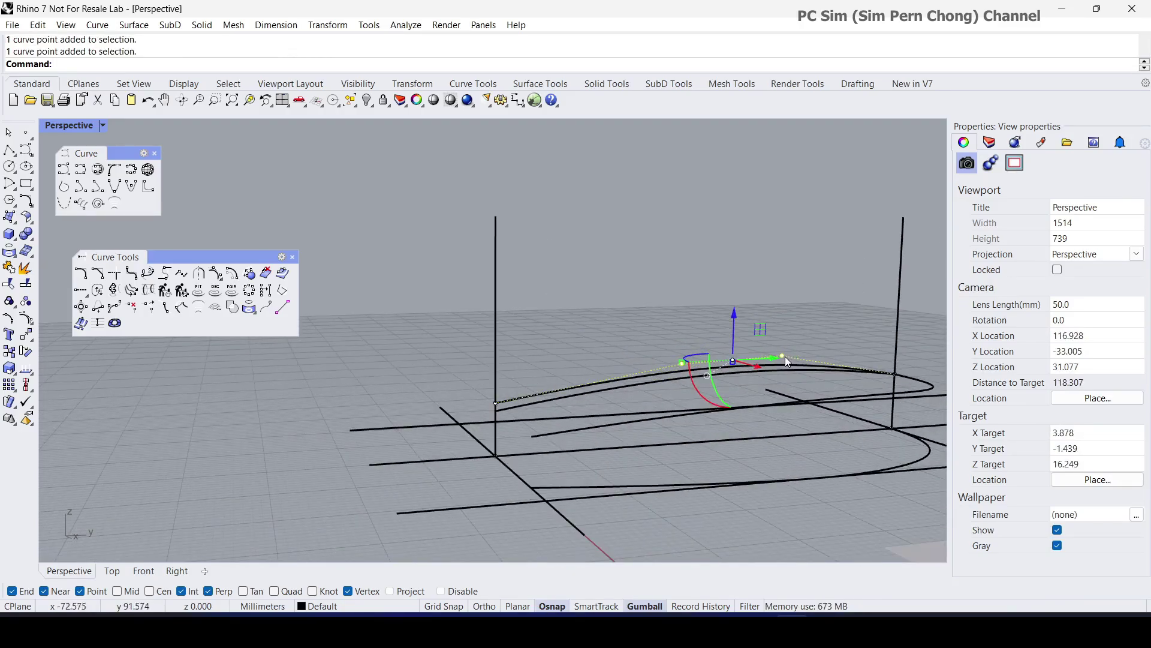
left_click_drag(785, 356, 808, 350)
right_click_drag(810, 370, 768, 413)
scroll(782, 361, "down", 2)
key("Escape")
scroll(755, 390, "down", 4)
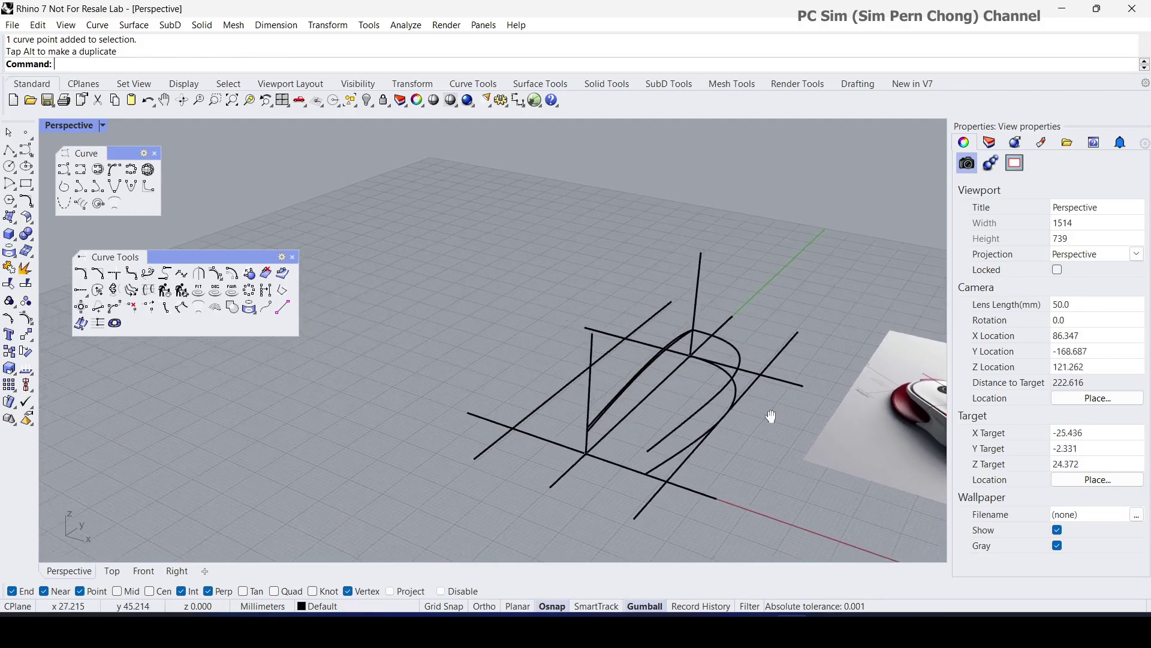
Float the Transform tools and mirror a copy of the raised 3D side curve across the body's centre line along Y.
left_click(30, 338)
left_click_drag(57, 329, 118, 362)
left_click(104, 411)
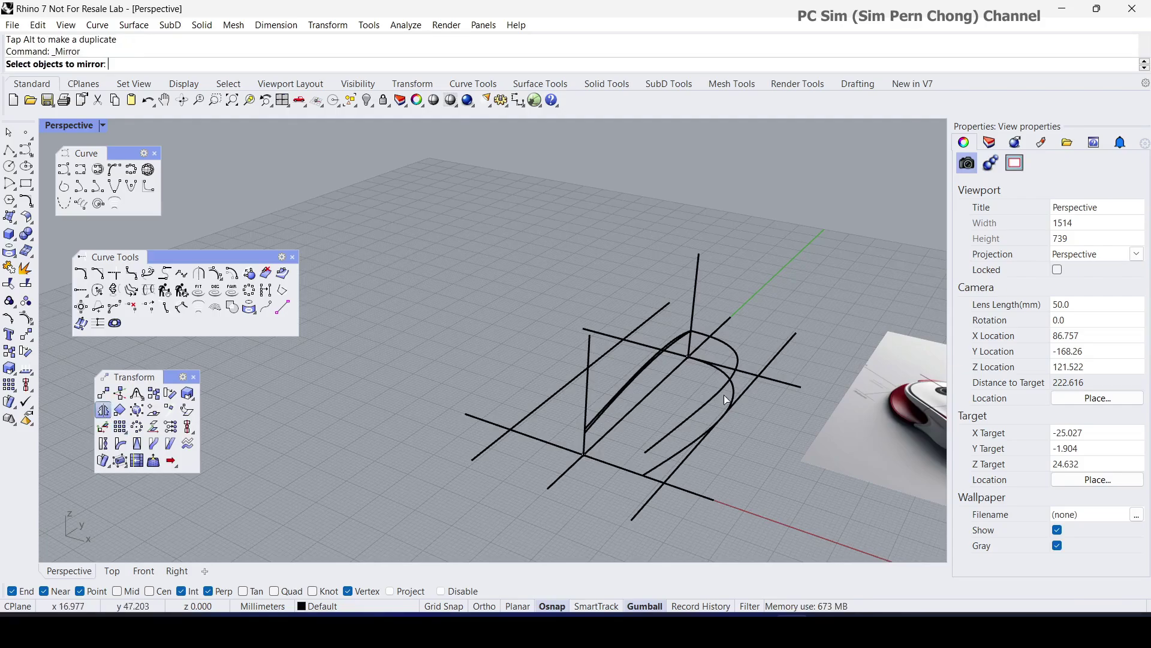
left_click(731, 386)
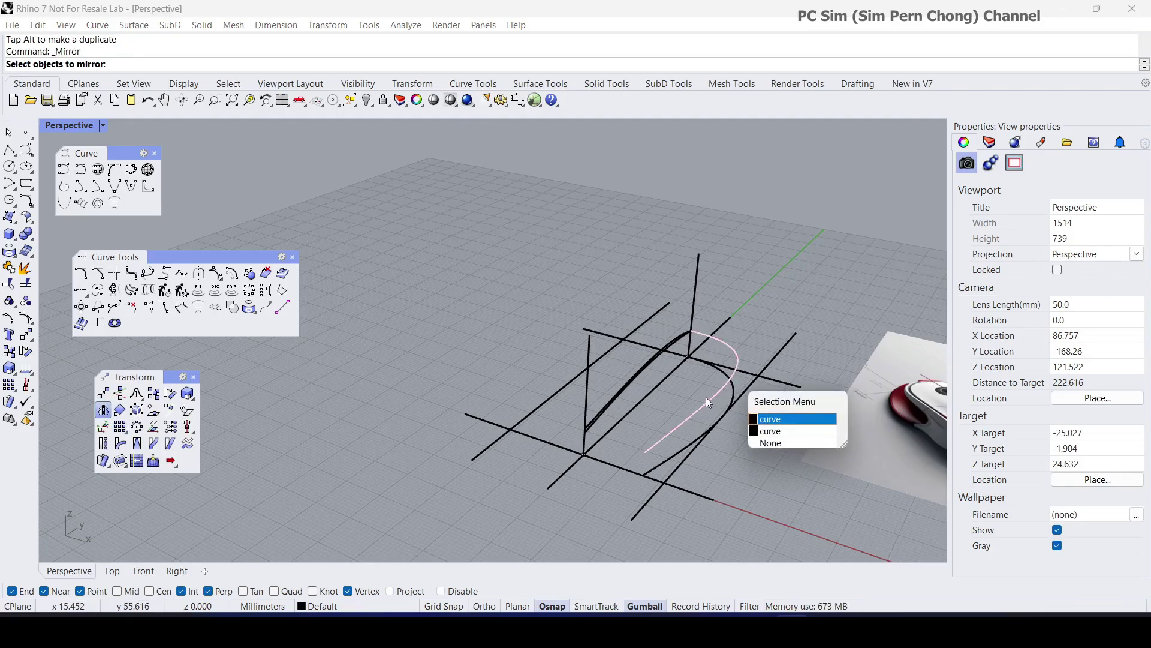
left_click(774, 419)
key("Return")
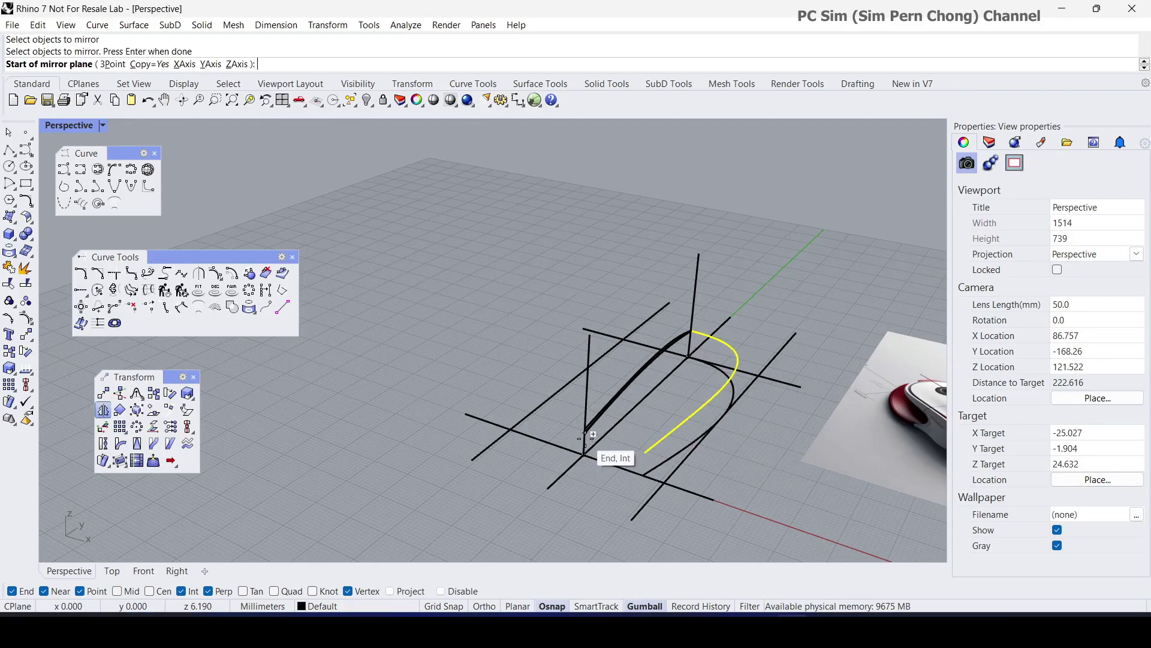
left_click(594, 442)
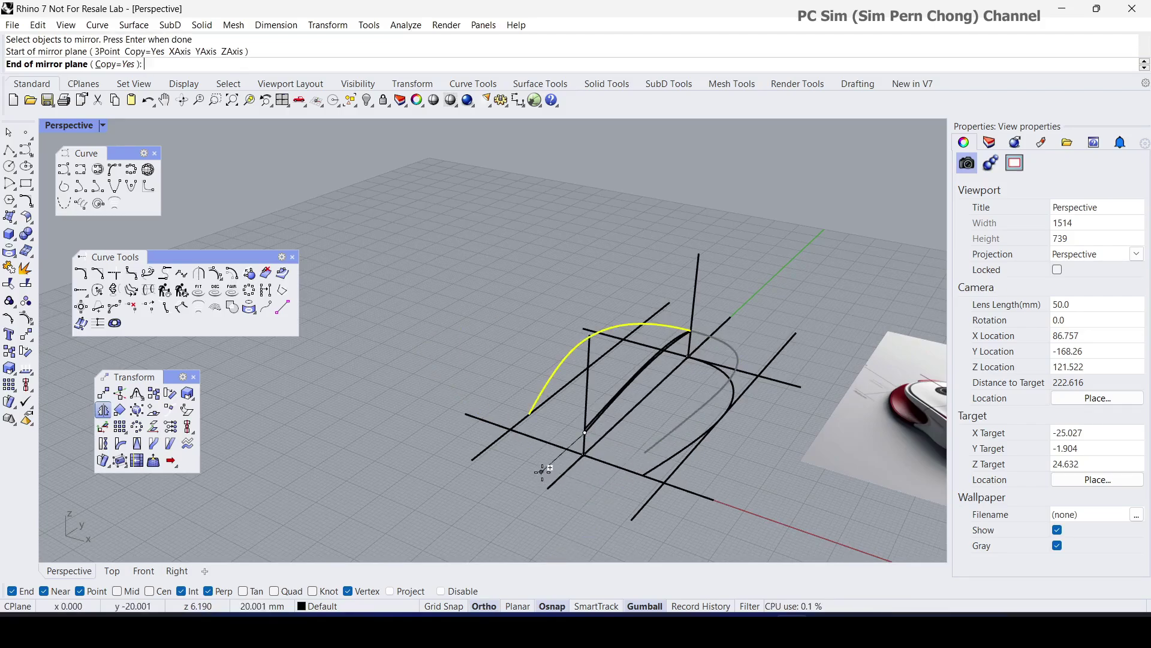
left_click(557, 471)
right_click_drag(556, 455, 598, 407)
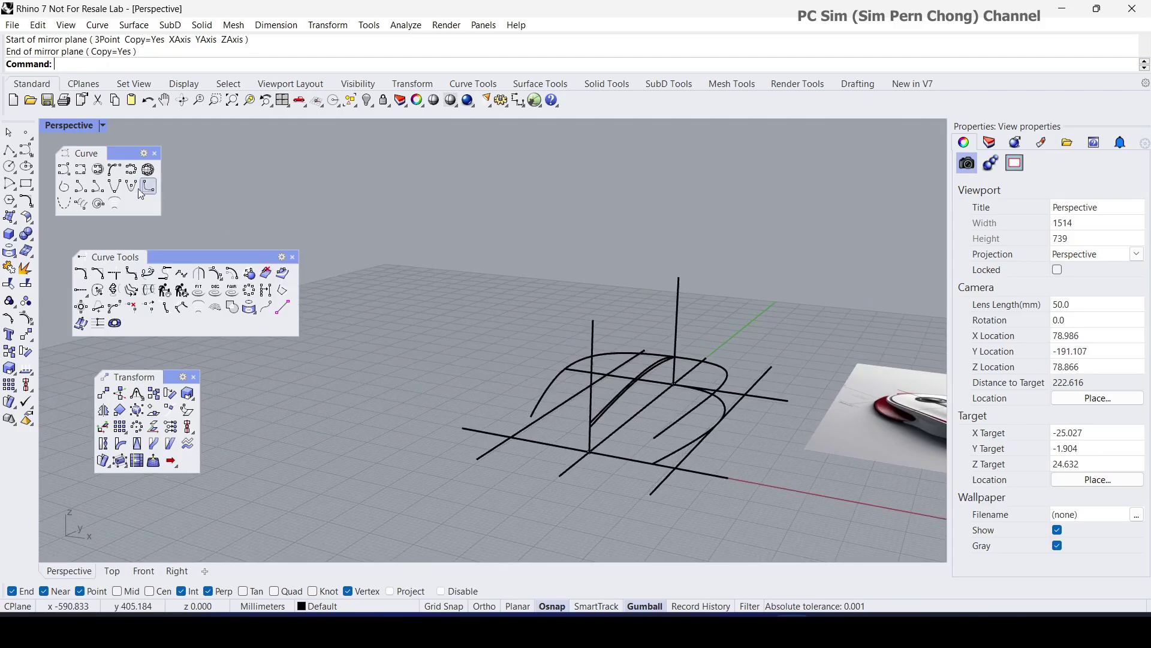
left_click(81, 171)
scroll(546, 435, "up", 3)
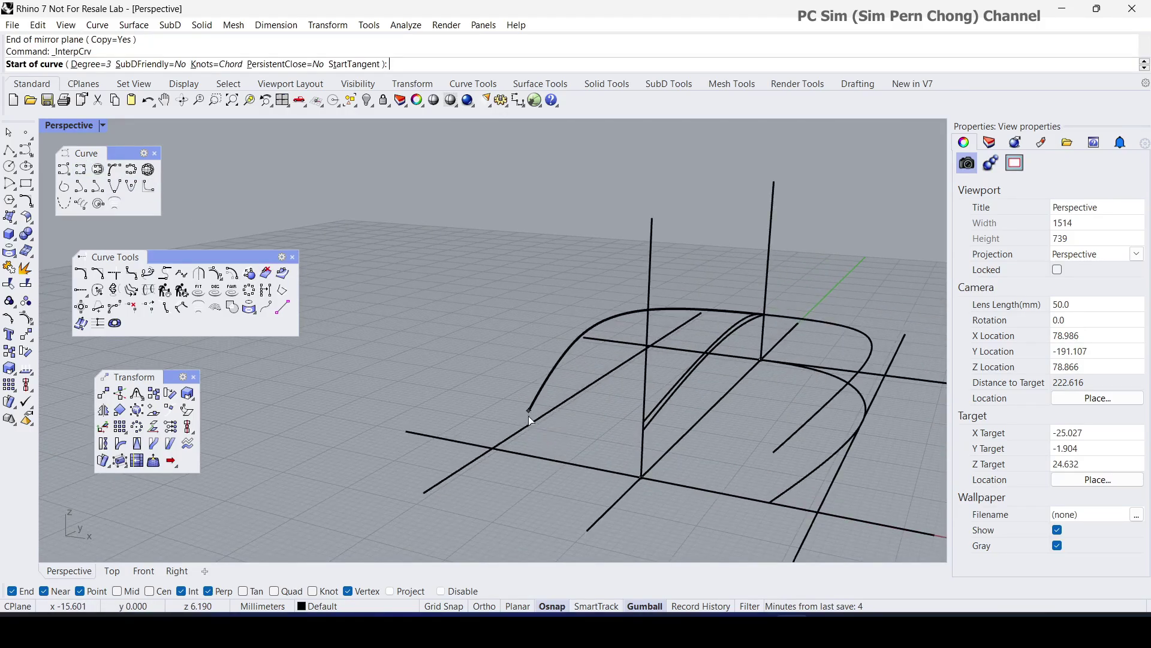
left_click(529, 415)
mouse_move(637, 424)
right_mouse_down()
mouse_move(510, 421)
mouse_move(579, 424)
mouse_move(534, 413)
mouse_move(548, 436)
right_mouse_up()
key("Escape")
Align the gumball to the object and pull the raised profile curve's near end control point outward past the vertical guide.
left_click(520, 402)
left_click(533, 436)
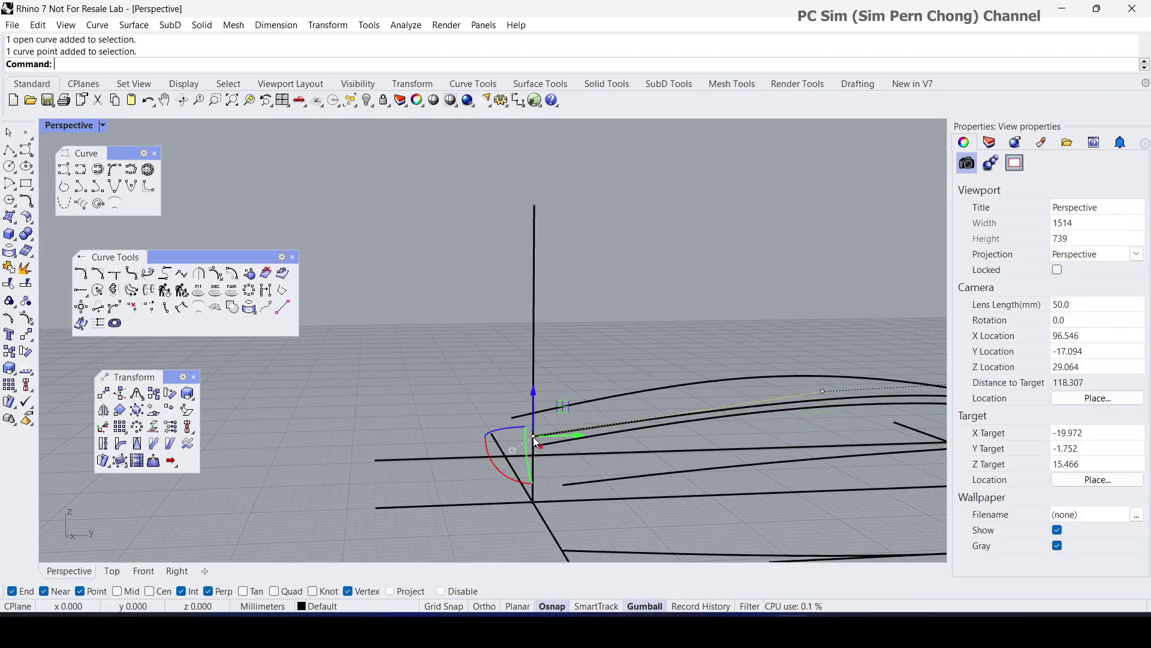
right_click(642, 609)
left_click(756, 477)
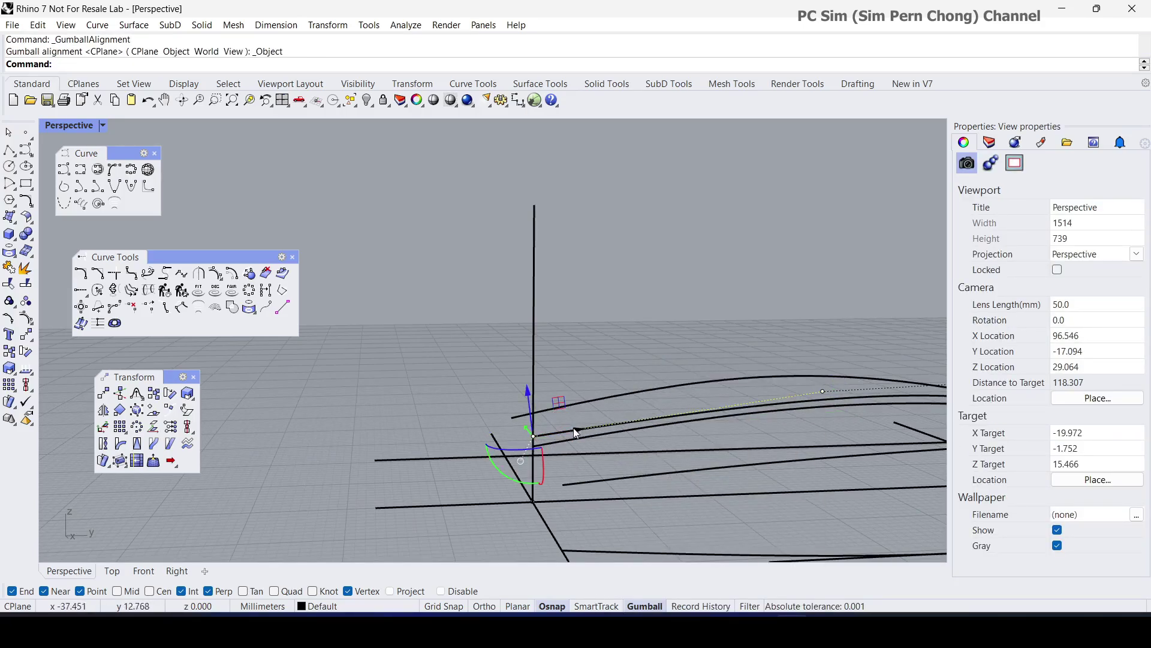
left_click_drag(574, 429, 553, 430)
right_click_drag(554, 424, 589, 421)
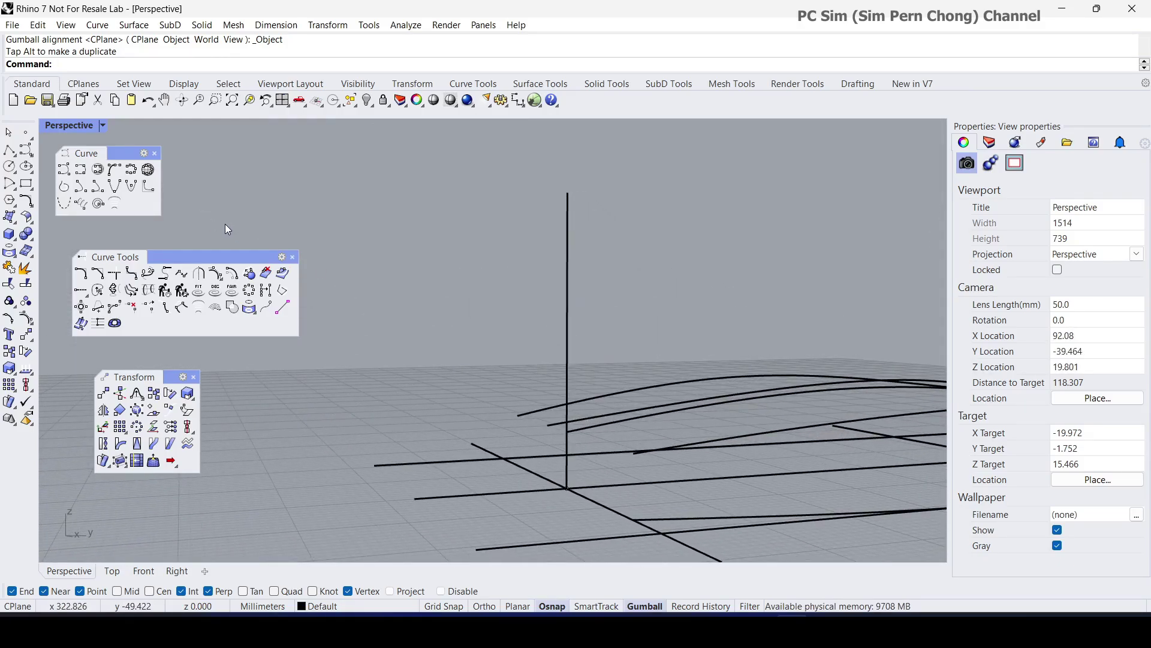
left_click(80, 169)
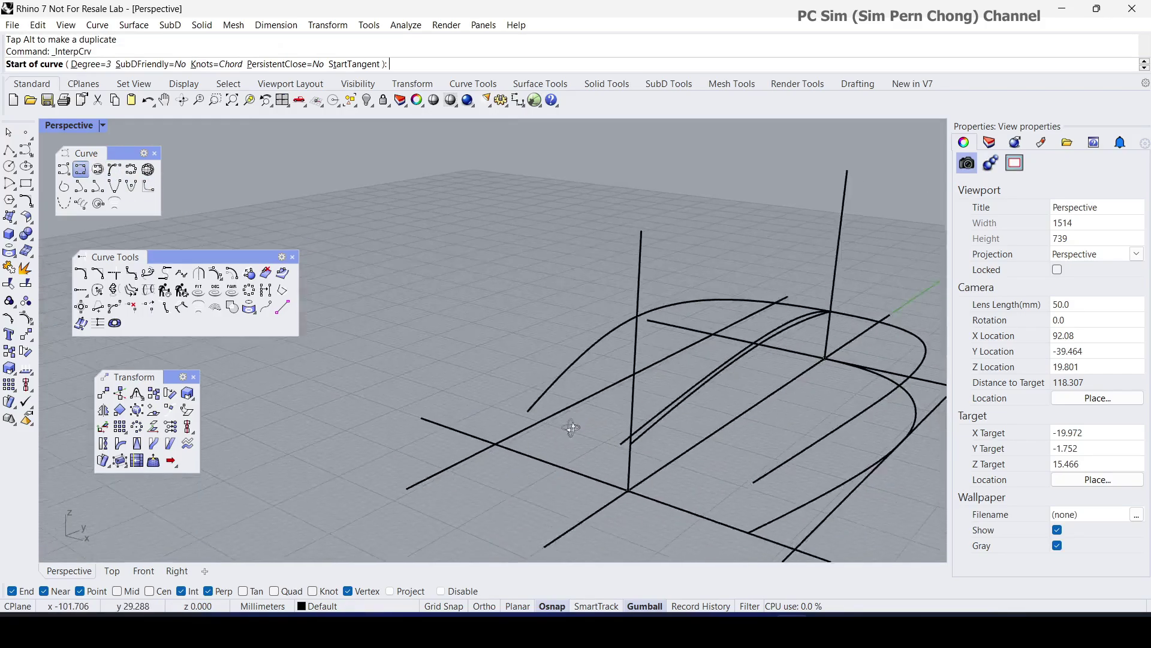
left_click(527, 410)
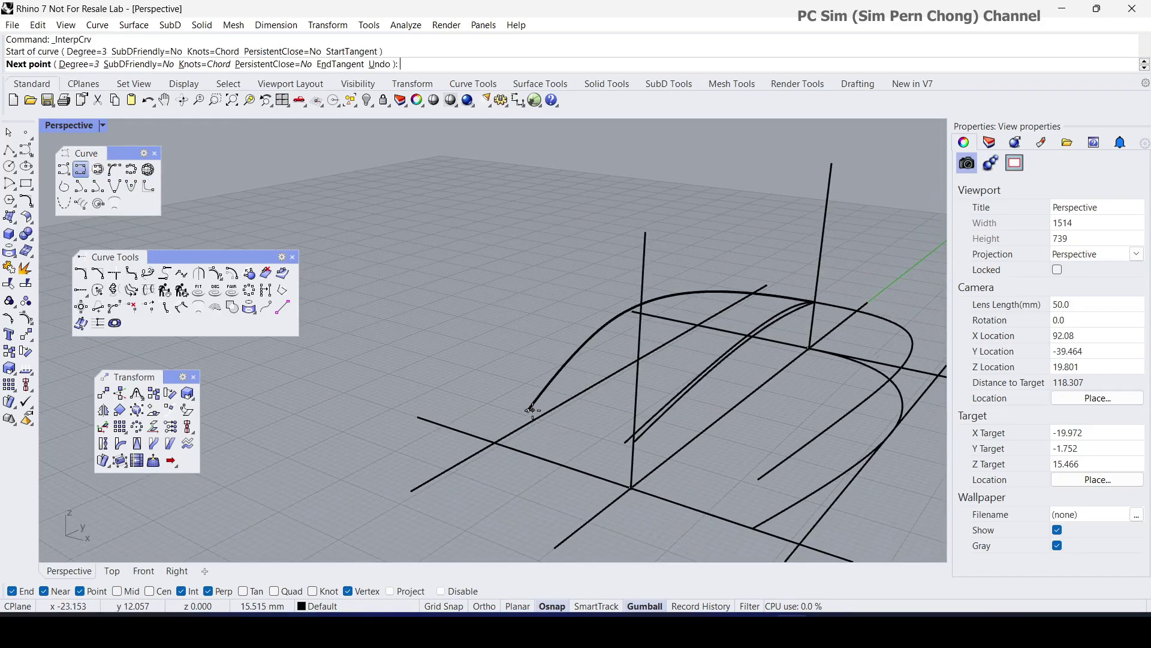
left_click(616, 451)
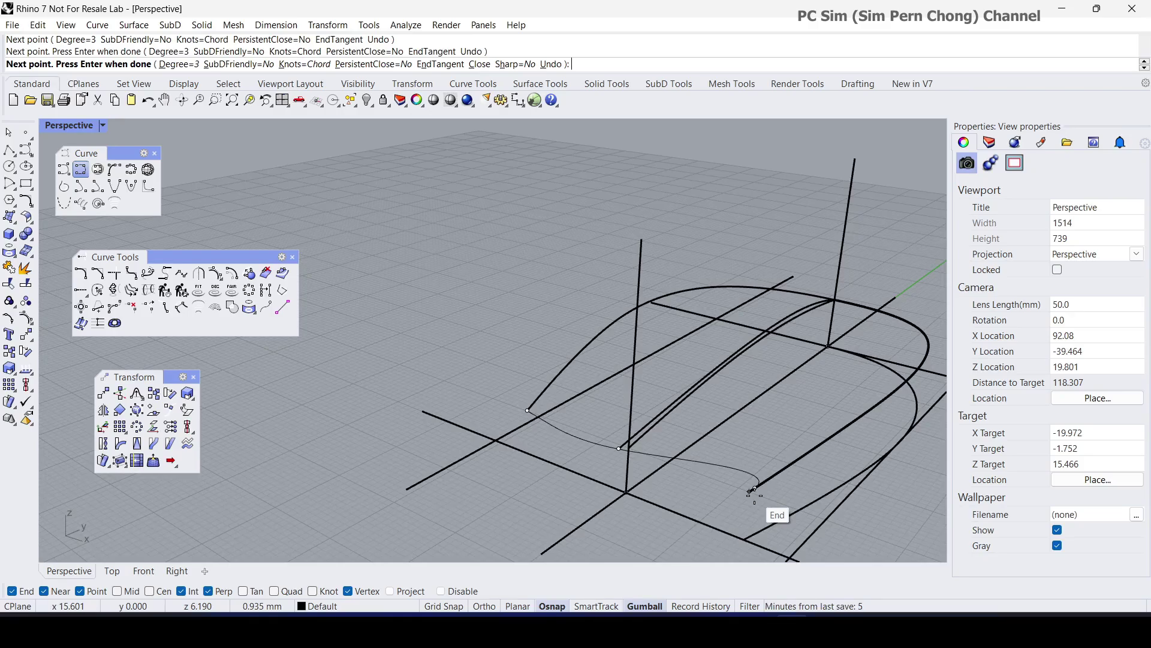
key("Escape")
Draw an interpolated curve across the body's open end through the ends of one side curve, the raised profile curve and the other side curve.
right_click(755, 495)
left_click(527, 411)
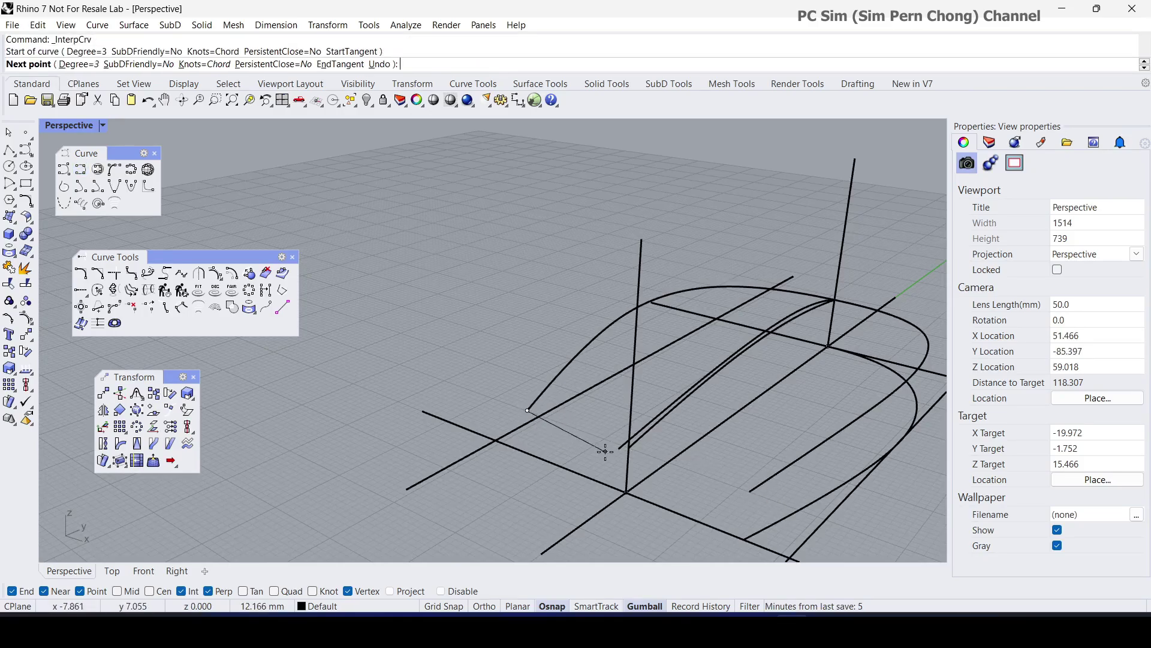
left_click(619, 449)
left_click(750, 492)
key("Return")
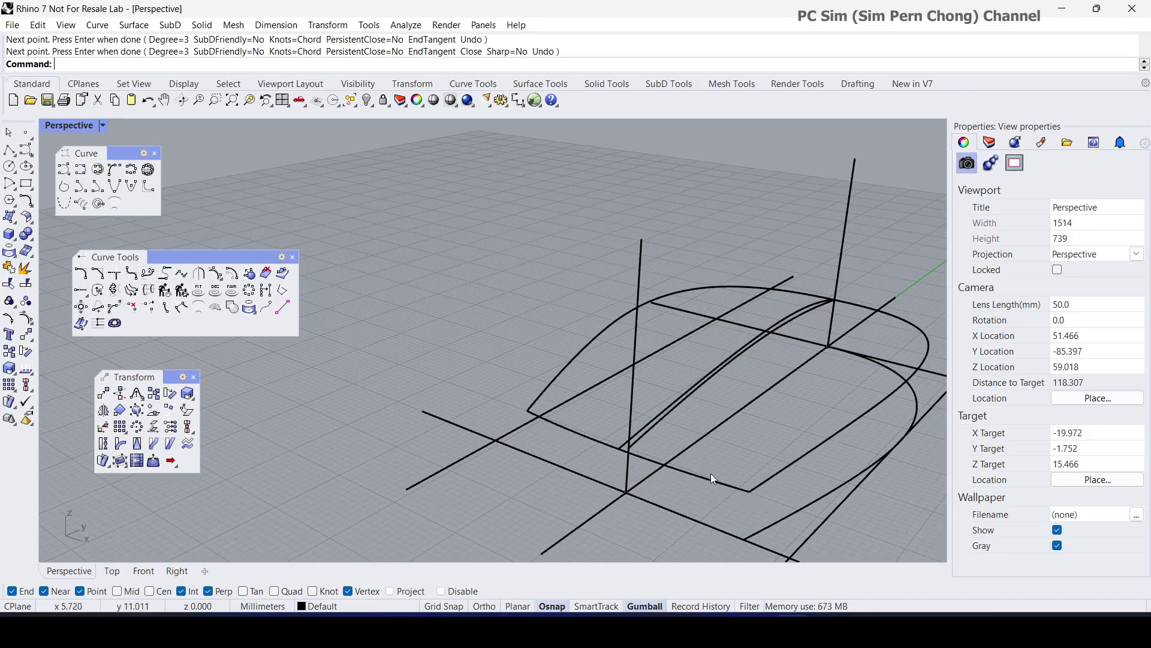
Create a patch surface through the two 3D side curves, the raised centre profile and the open-end cross curve, with 10 U and 10 V spans.
right_click_drag(710, 473, 568, 430)
scroll(692, 463, "down", 2)
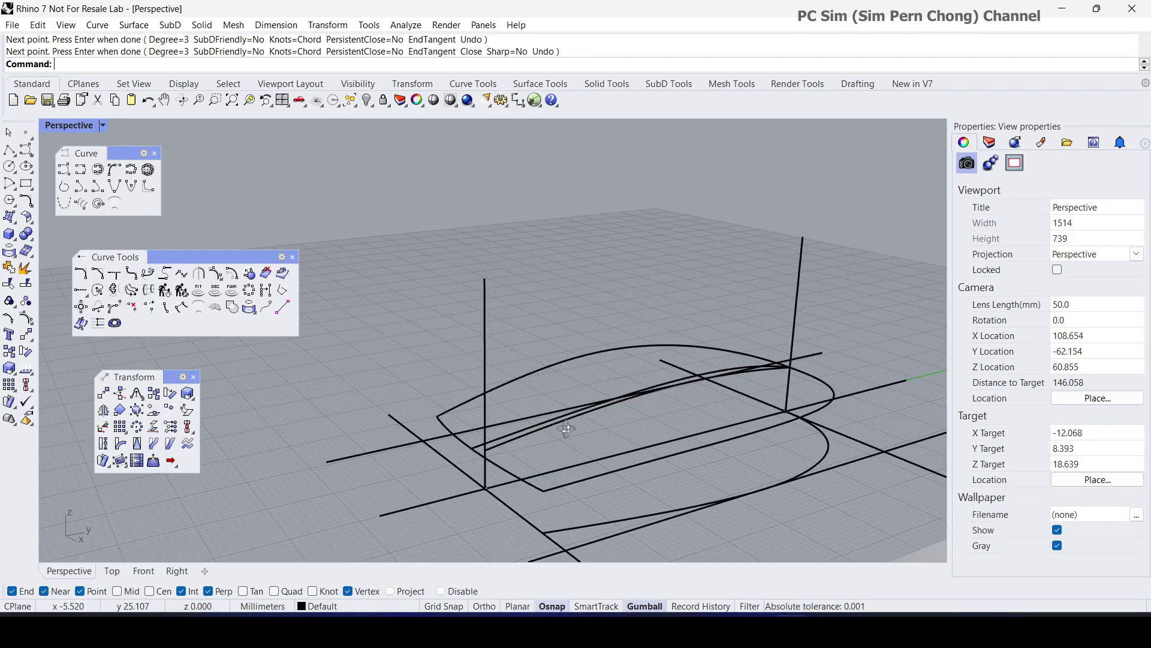
left_click(8, 220)
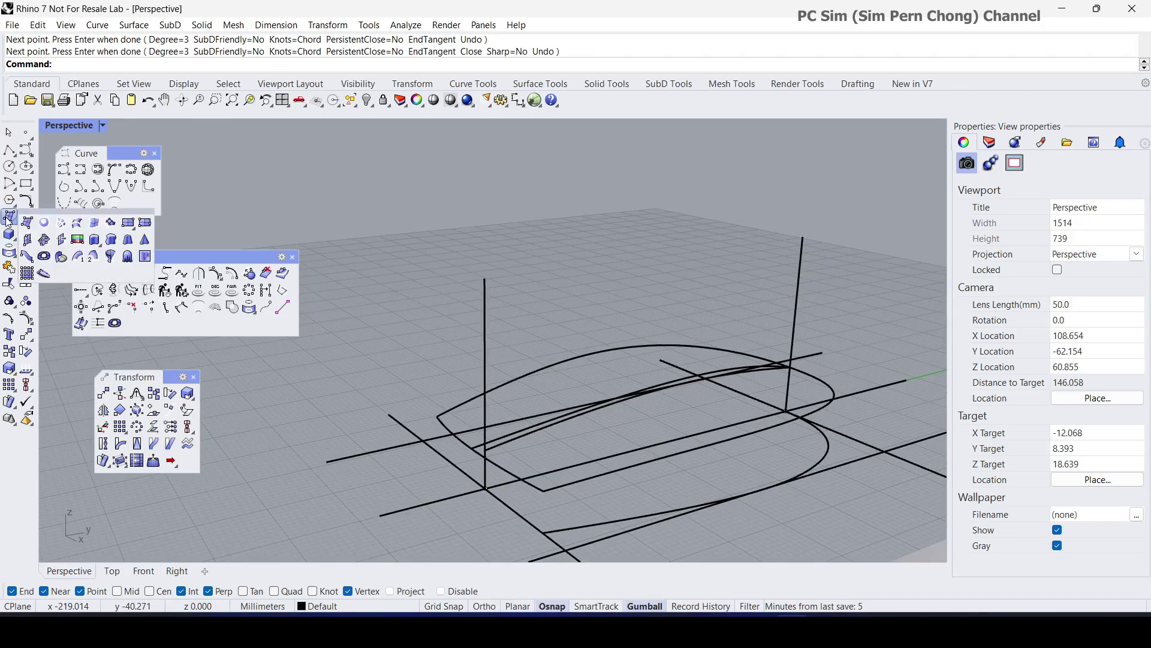
left_click(108, 226)
left_click(524, 379)
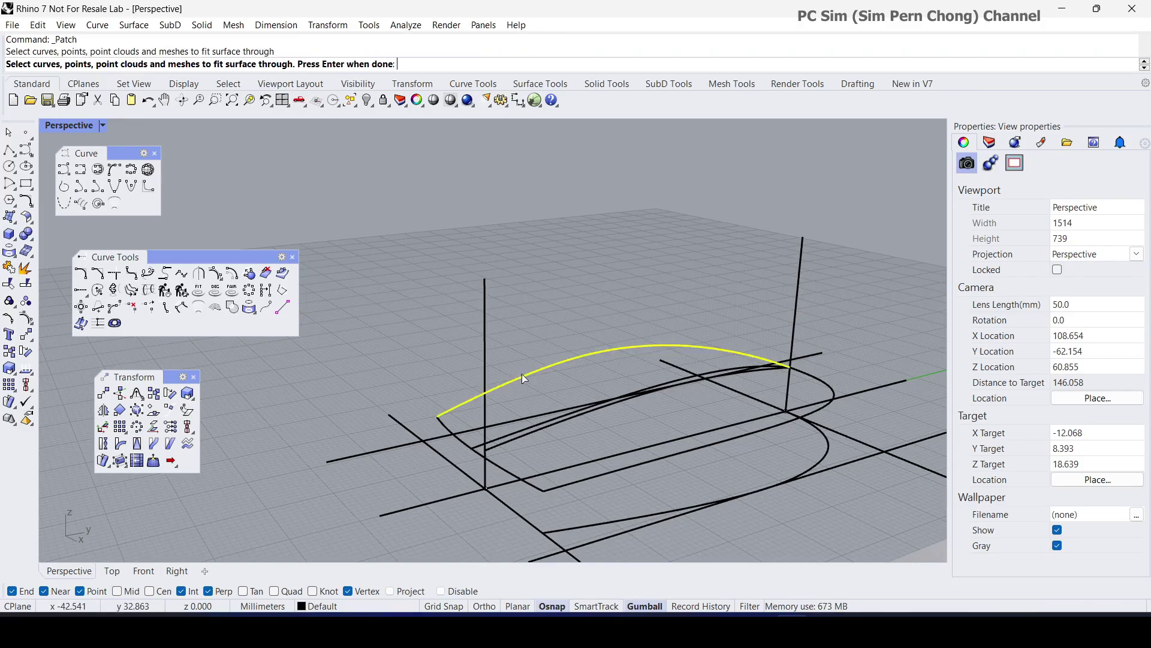
right_click_drag(556, 440, 531, 419)
left_click(531, 418)
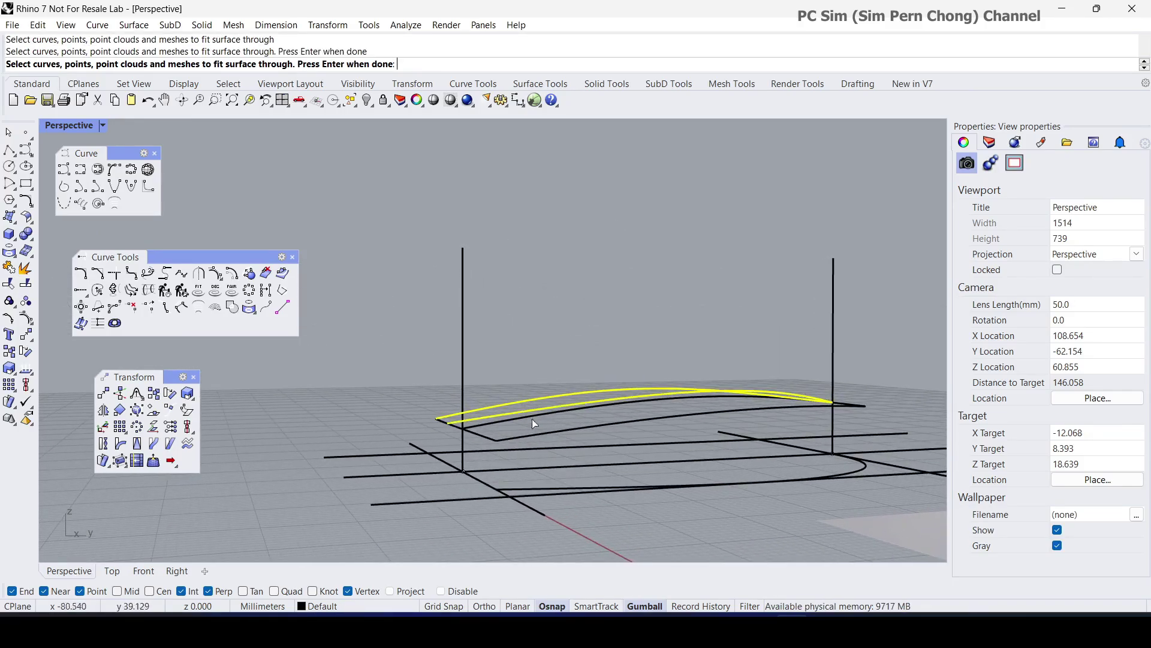
left_click(547, 433)
right_click(489, 441)
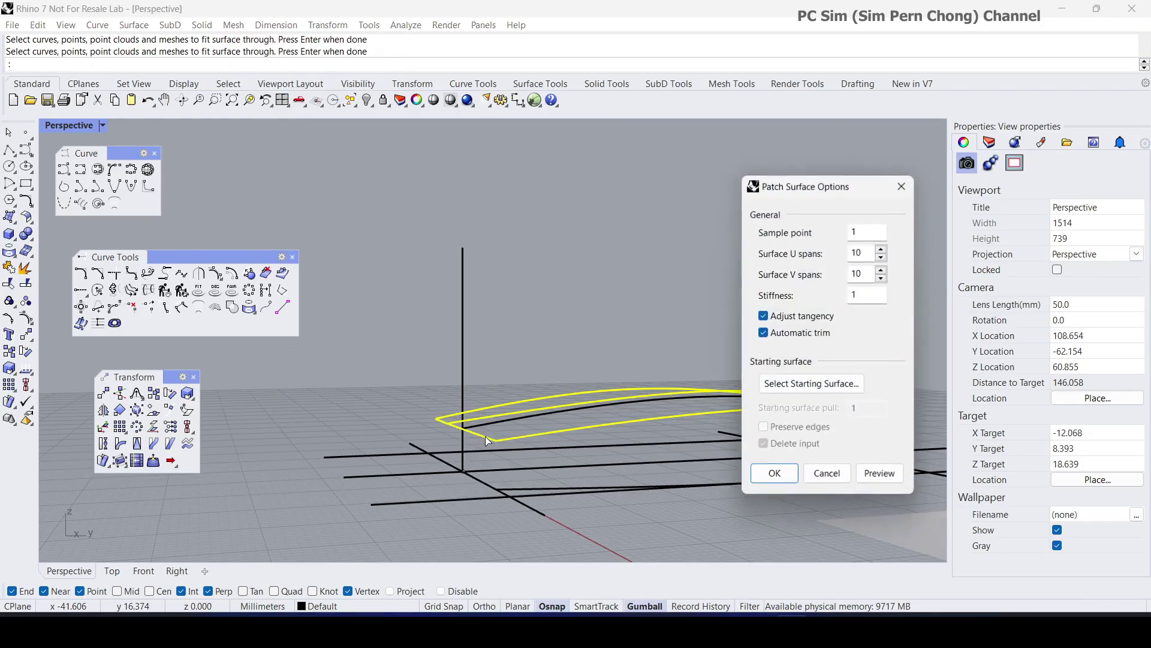
left_click(881, 473)
right_click_drag(743, 458, 682, 469)
left_click(768, 474)
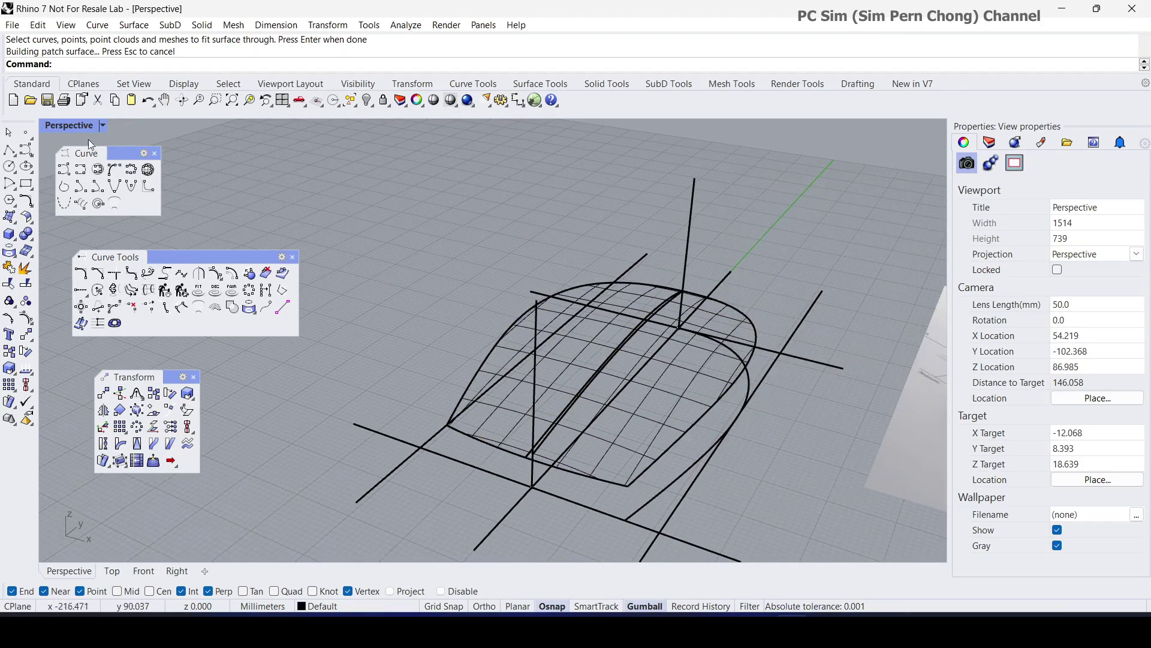
Switch the Perspective viewport to shaded display, hide the patch surface's isocurves and deselect it.
left_click(71, 126)
left_click(149, 136)
left_click(631, 414)
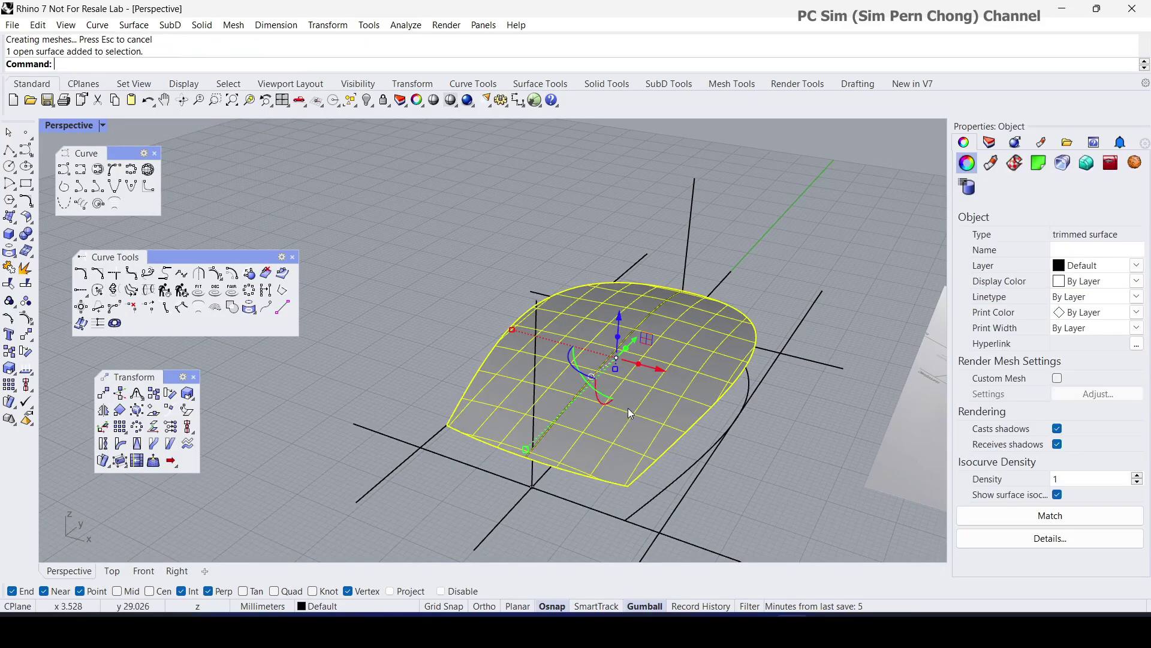
left_click(1057, 495)
left_click(837, 467)
Inspect the patch surface from the side and delete it.
right_click_drag(837, 466, 667, 415)
scroll(656, 396, "down", 12)
left_click(644, 460)
key("Delete")
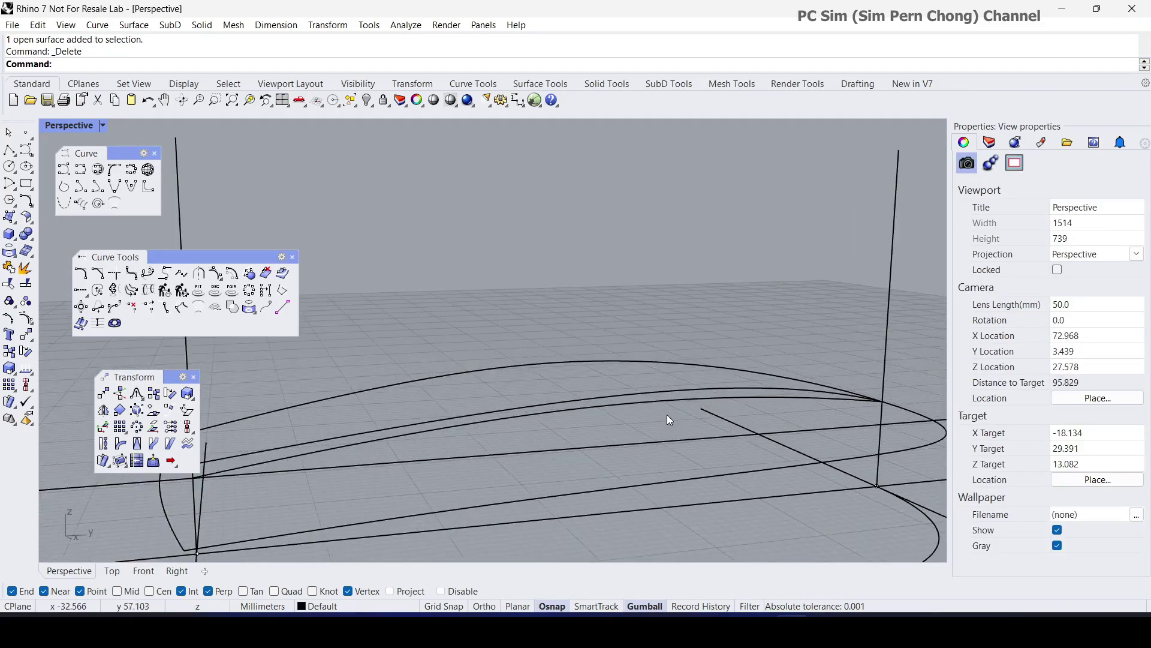
Raise the two middle control points of the upper centre profile curve slightly along Z.
left_click(679, 391)
left_click(756, 372)
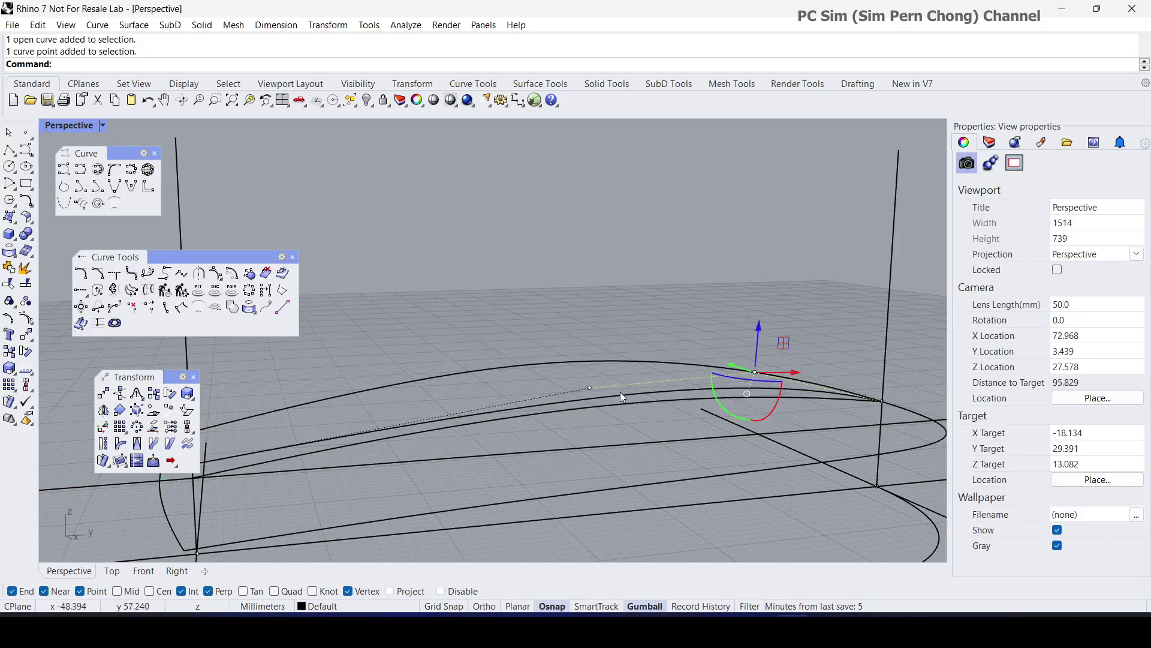
left_click(592, 388, "shift")
left_click_drag(678, 332, 678, 313)
right_click_drag(679, 313, 775, 355)
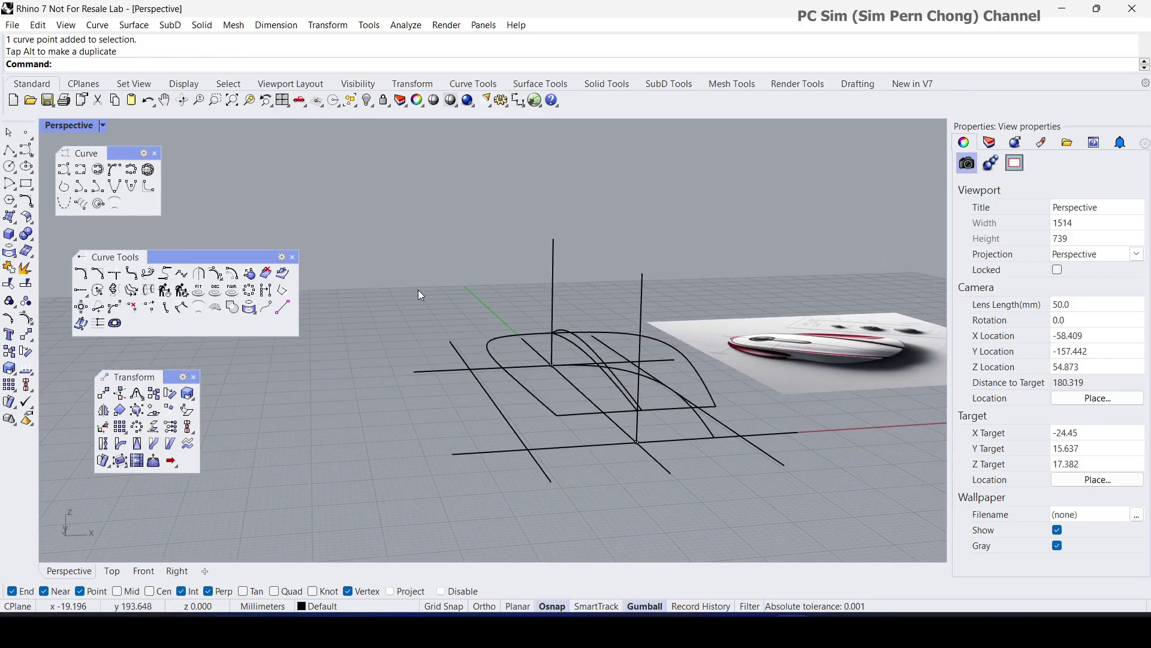
Restore the four-viewport layout, move the Curve Tools clear of the Top view, and place a point on the outer 3D side curve near its widest part.
double_click(70, 124)
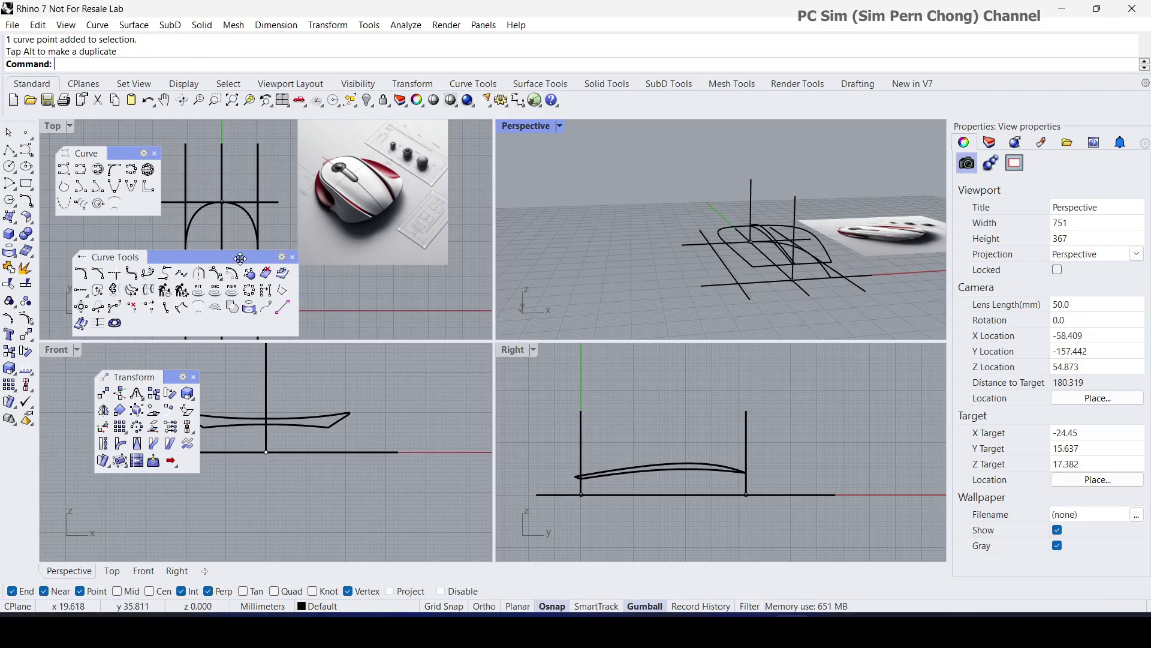
left_click_drag(241, 257, 257, 418)
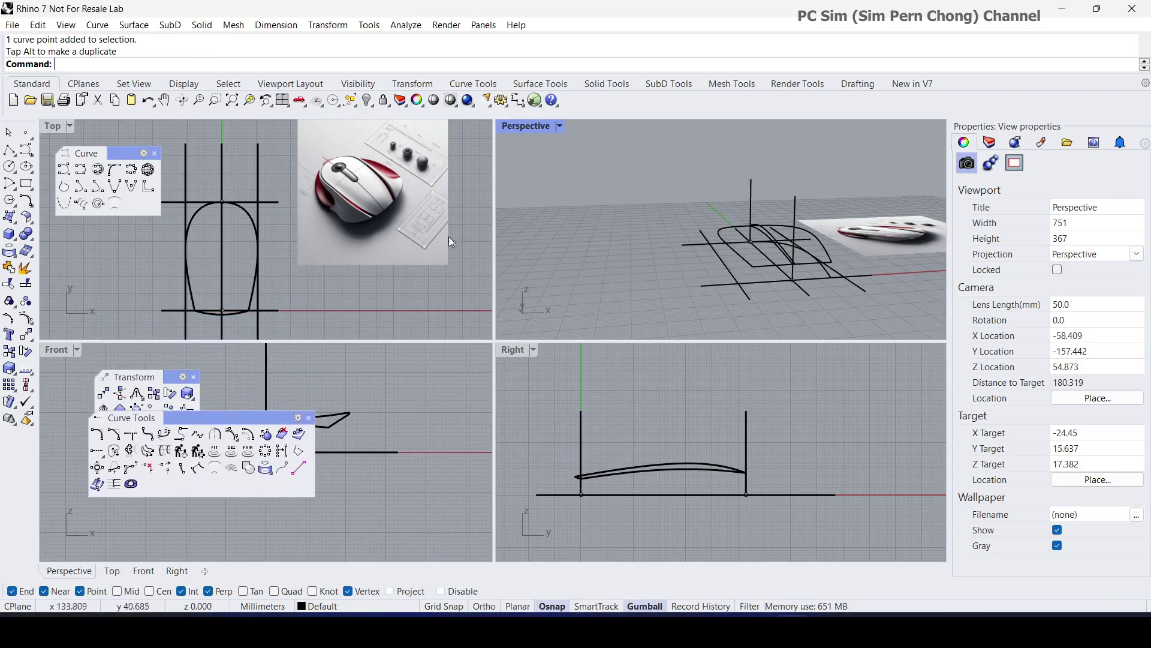
left_click(26, 133)
scroll(720, 230, "up", 6)
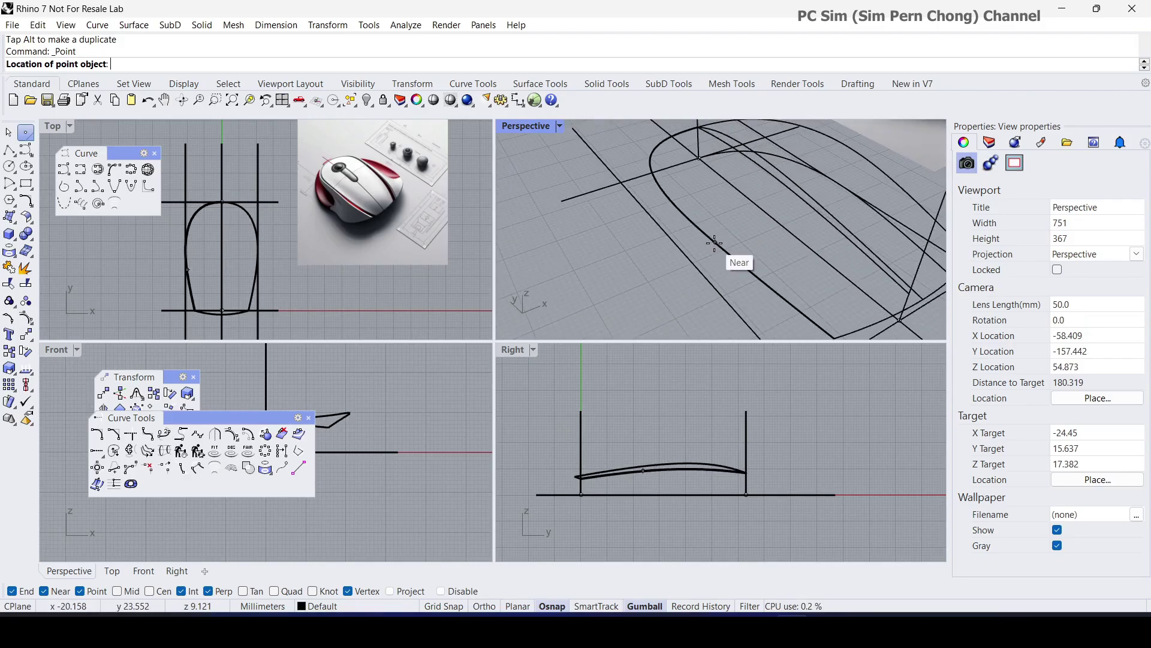
left_click(682, 206)
scroll(709, 217, "down", 4)
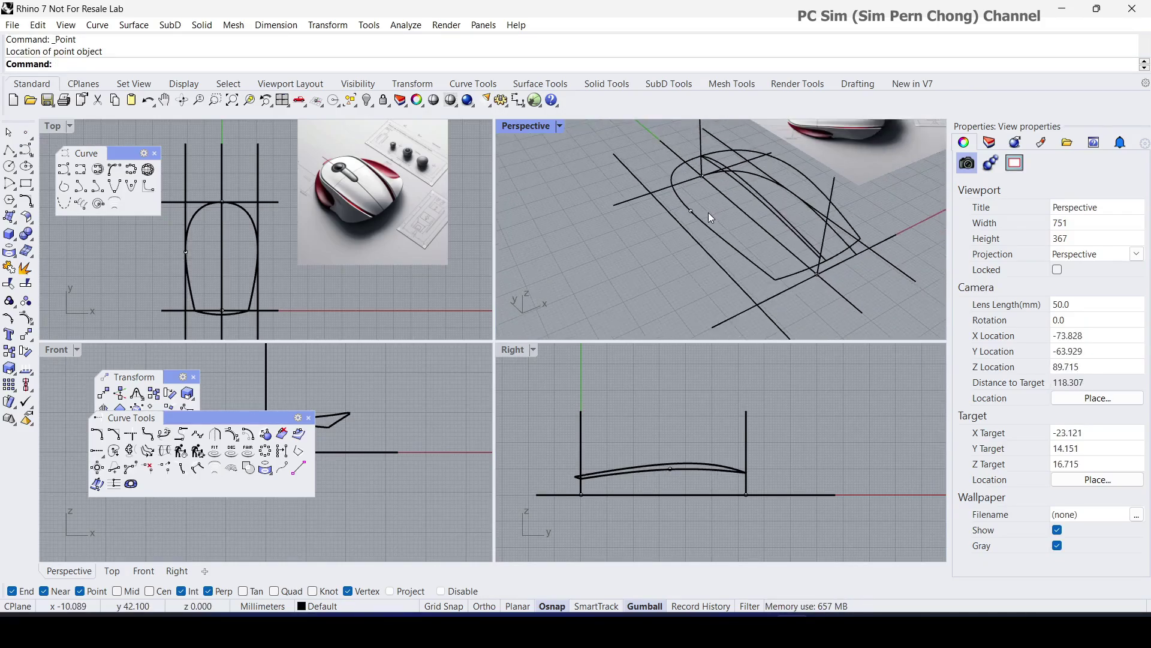
Mirror a copy of the side curve's point across the body's centre line in the Top view, with Grid Snap on.
left_click(691, 212)
scroll(305, 242, "down", 3)
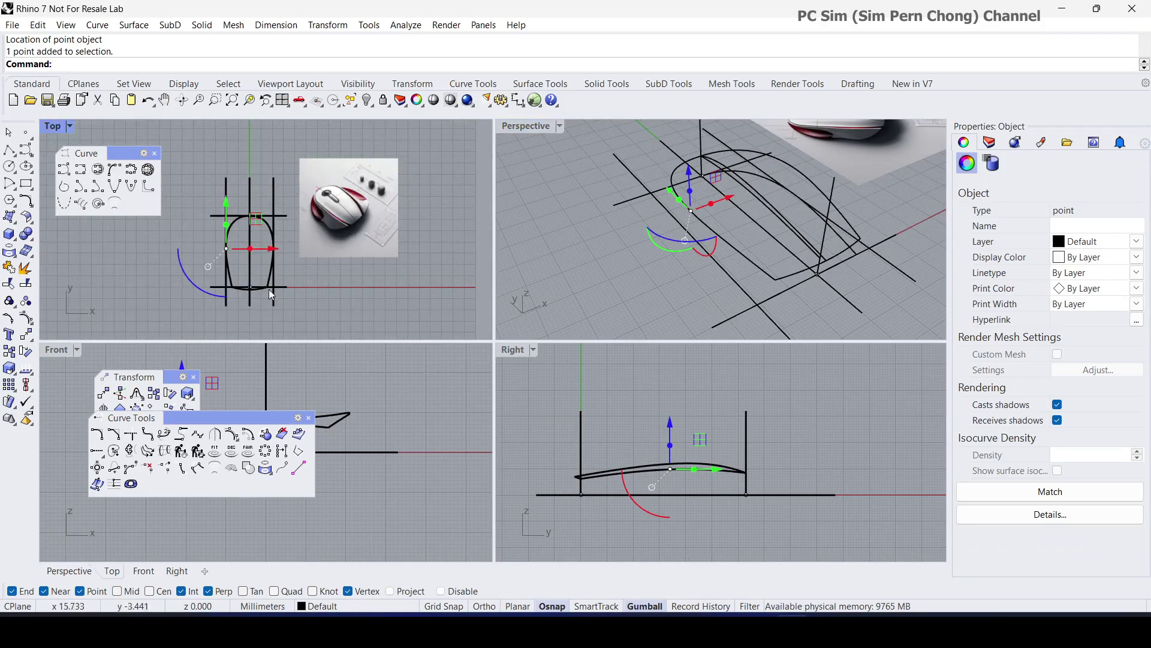
left_click_drag(189, 415, 188, 471)
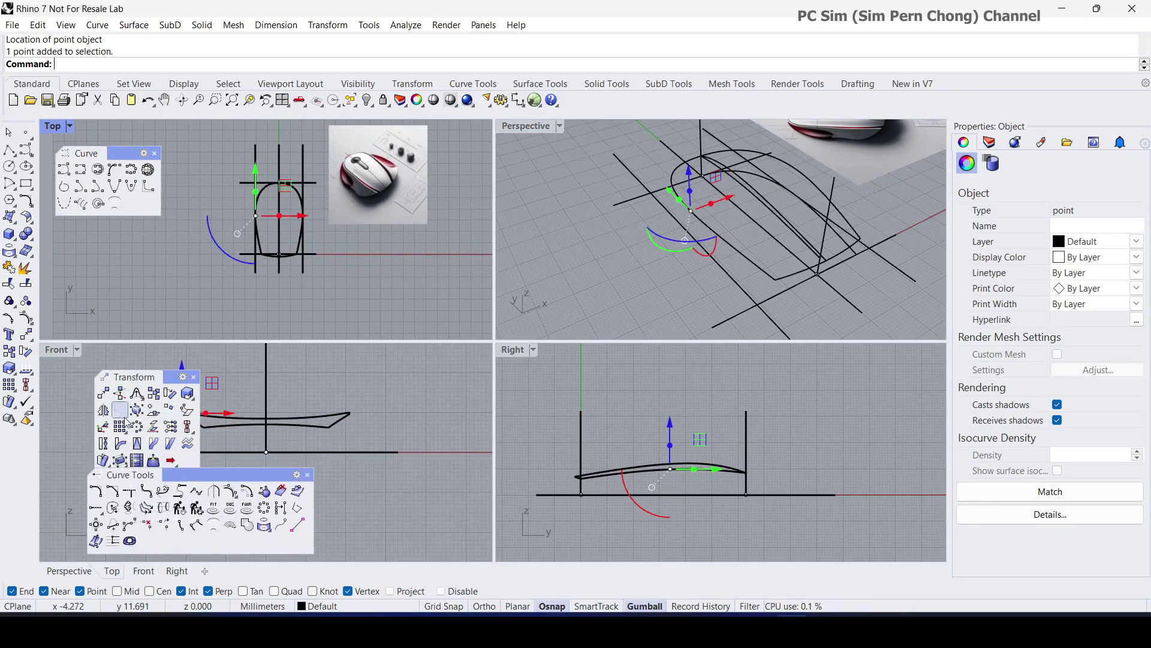
left_click(104, 410)
scroll(268, 295, "up", 3)
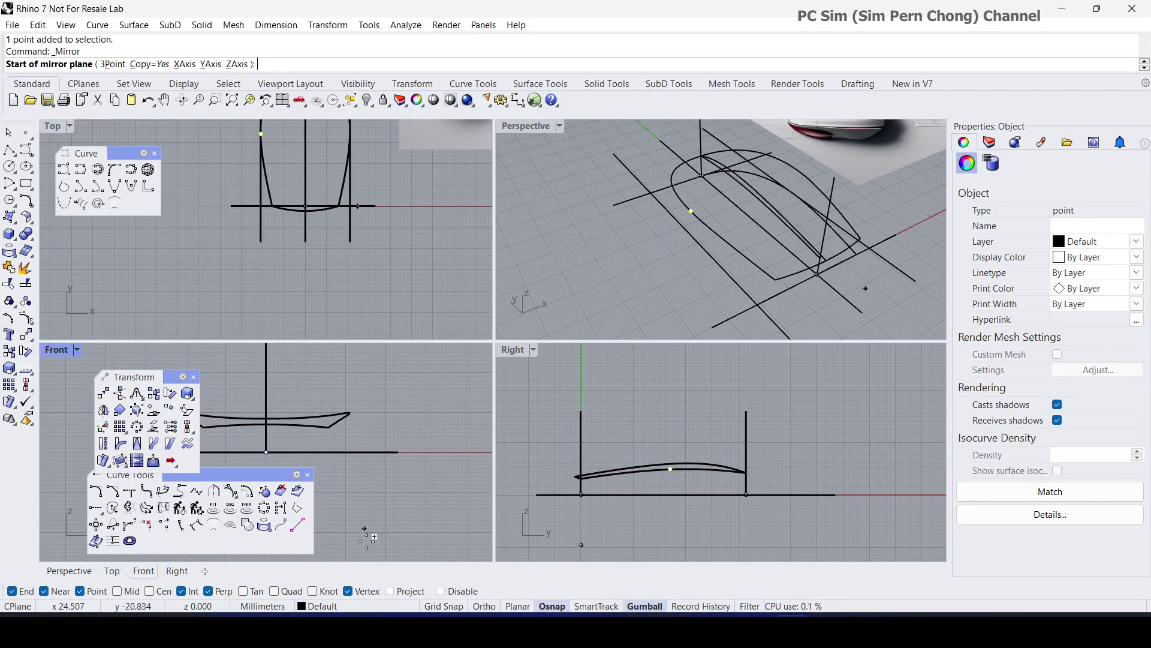
left_click(443, 606)
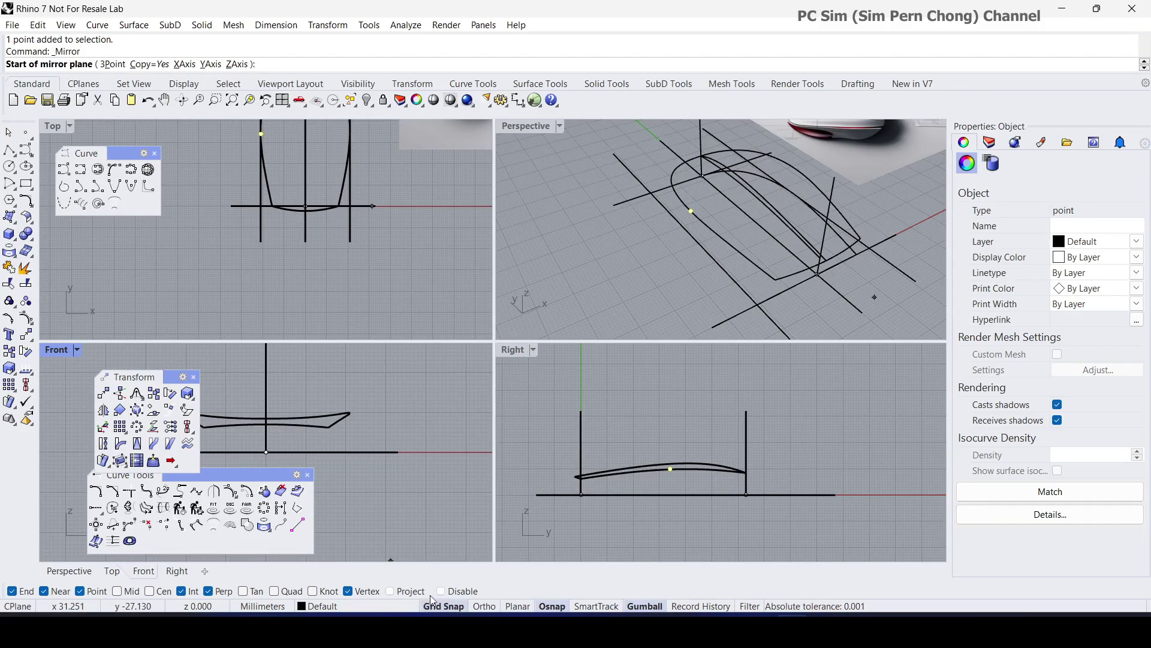
left_click(305, 242)
left_click(309, 271)
scroll(339, 295, "down", 2)
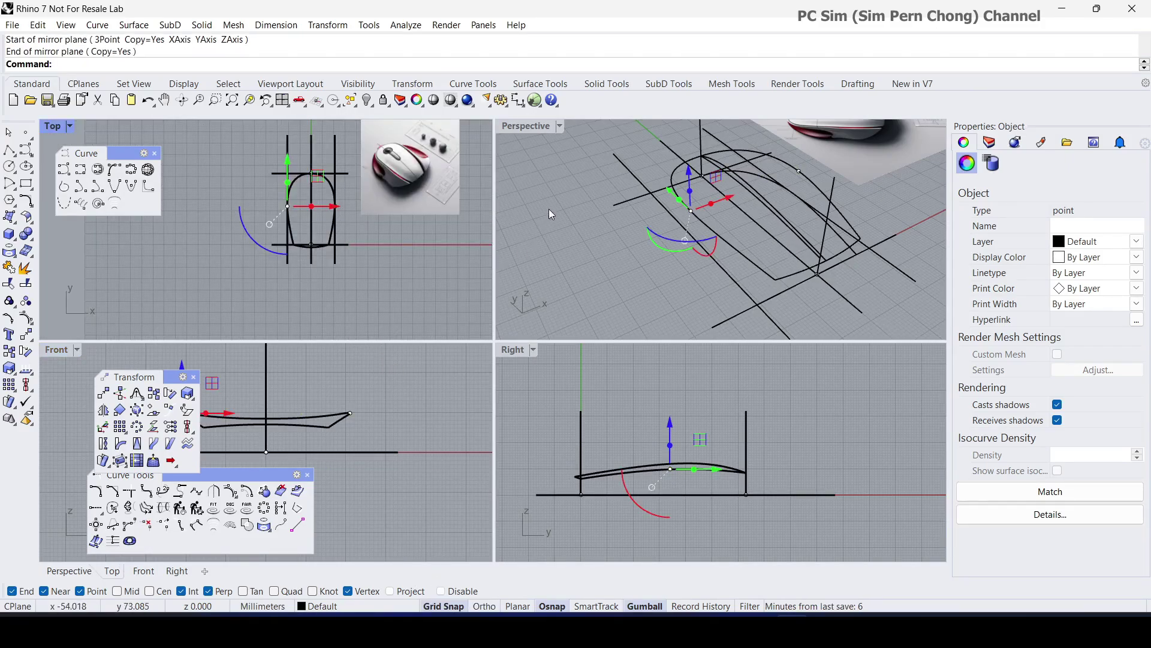
key("Escape")
Maximize the Perspective view and draw an interpolated cross-section curve from one side point over the raised centre profile to the mirrored point.
double_click(524, 127)
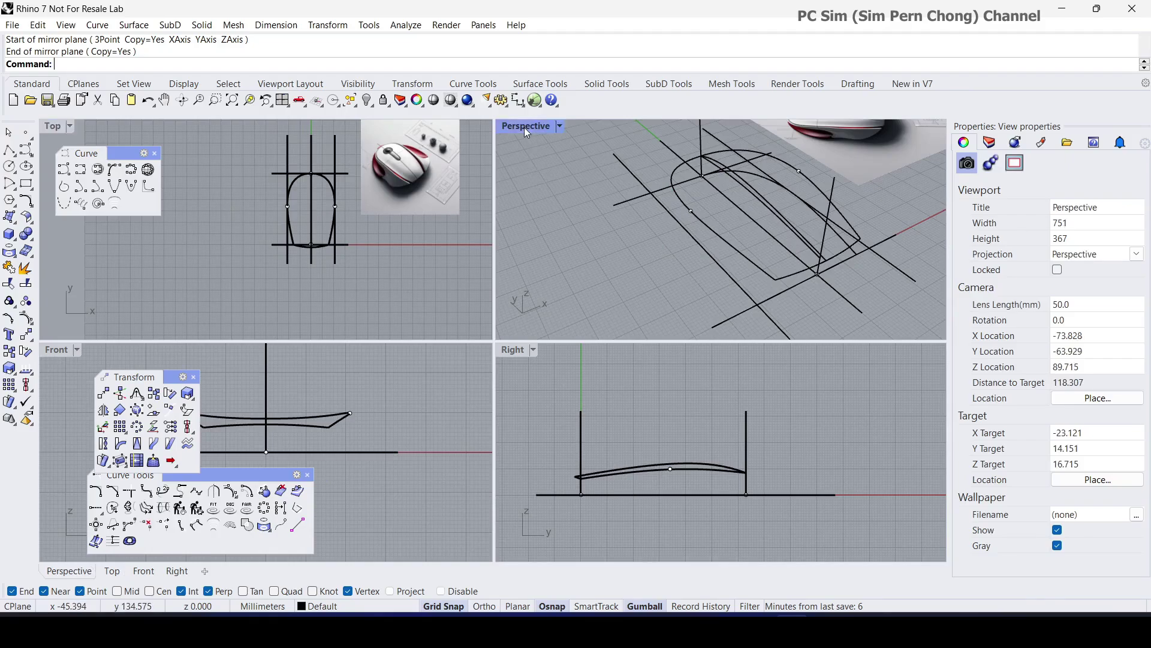
right_click_drag(548, 278, 470, 325)
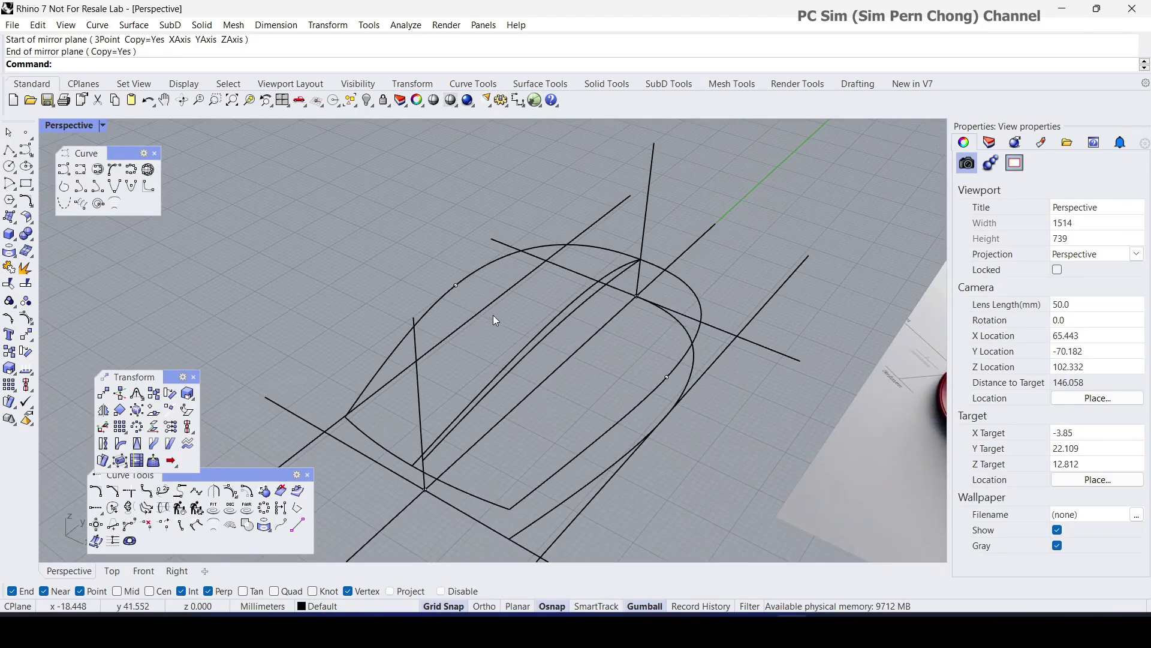
left_click(86, 186)
left_click(454, 281)
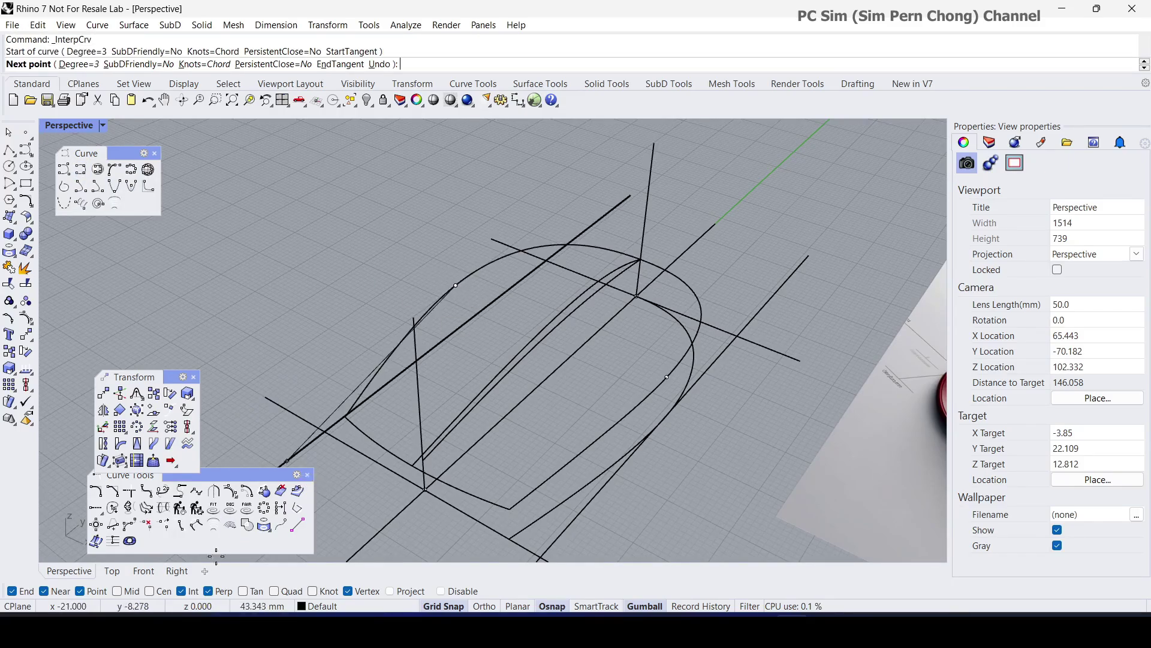
left_click(555, 318)
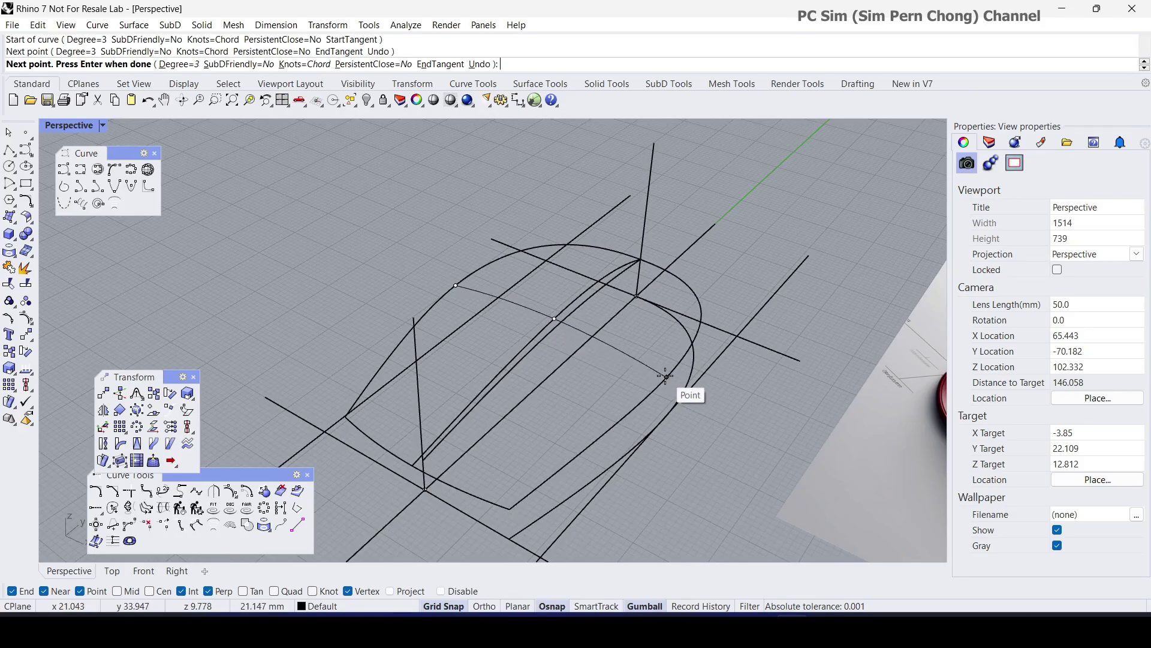
left_click(666, 376)
key("Return")
Move the Transform tools aside and float the Surface Creation tools beside them.
right_click_drag(638, 373, 616, 358)
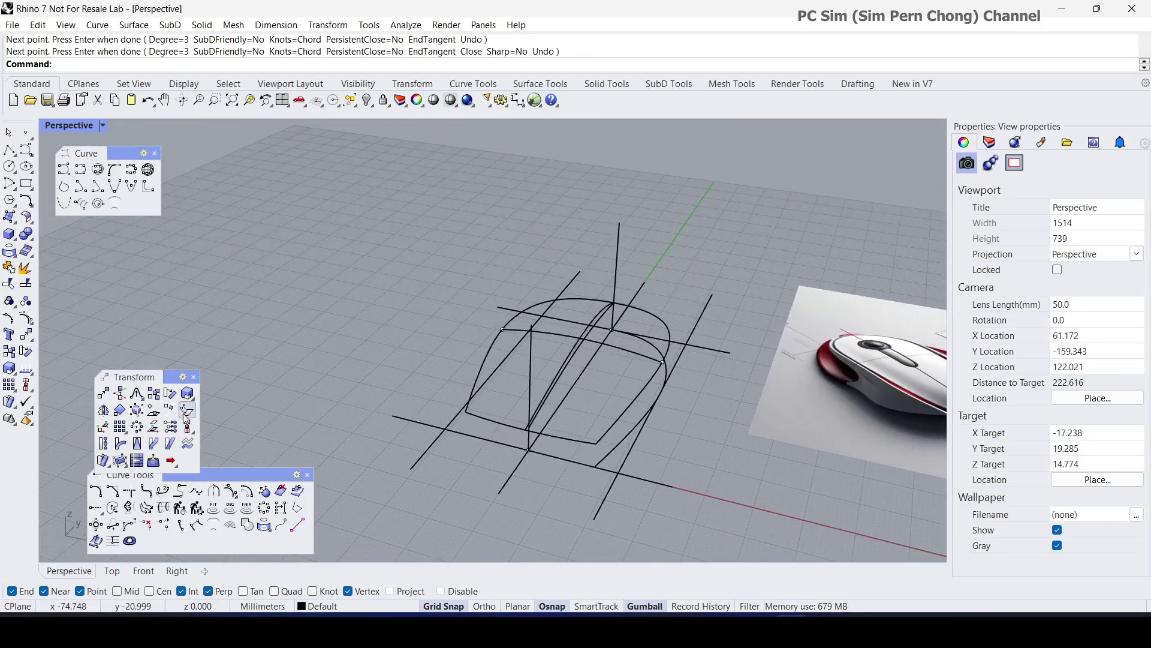
left_click_drag(171, 377, 327, 259)
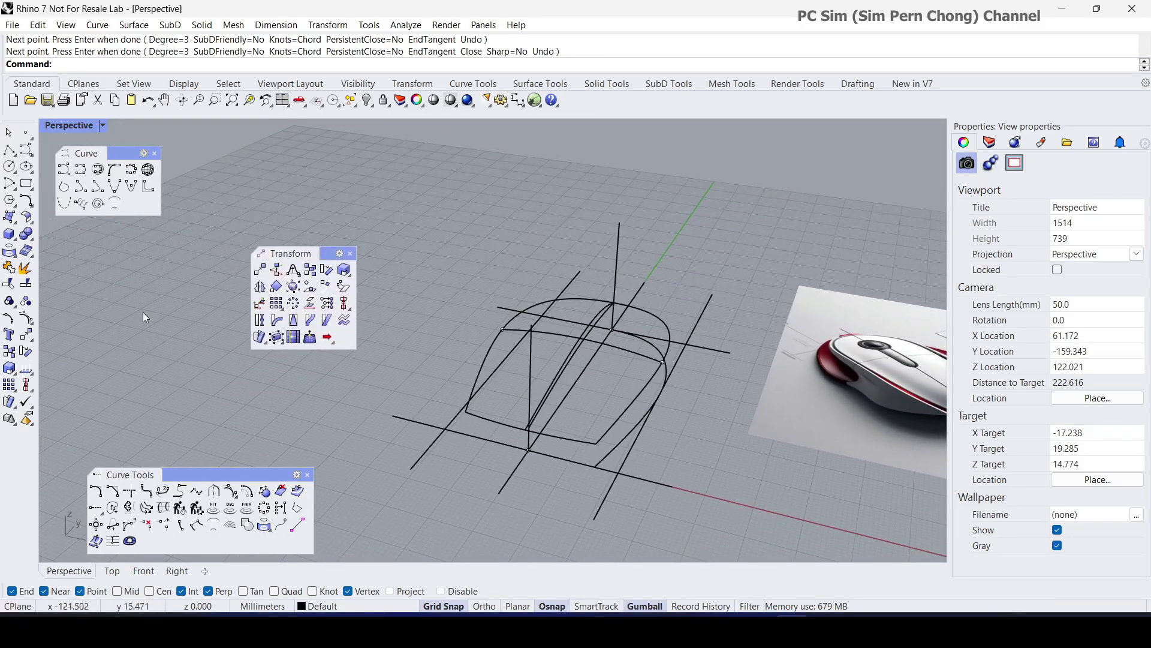
left_click(9, 217)
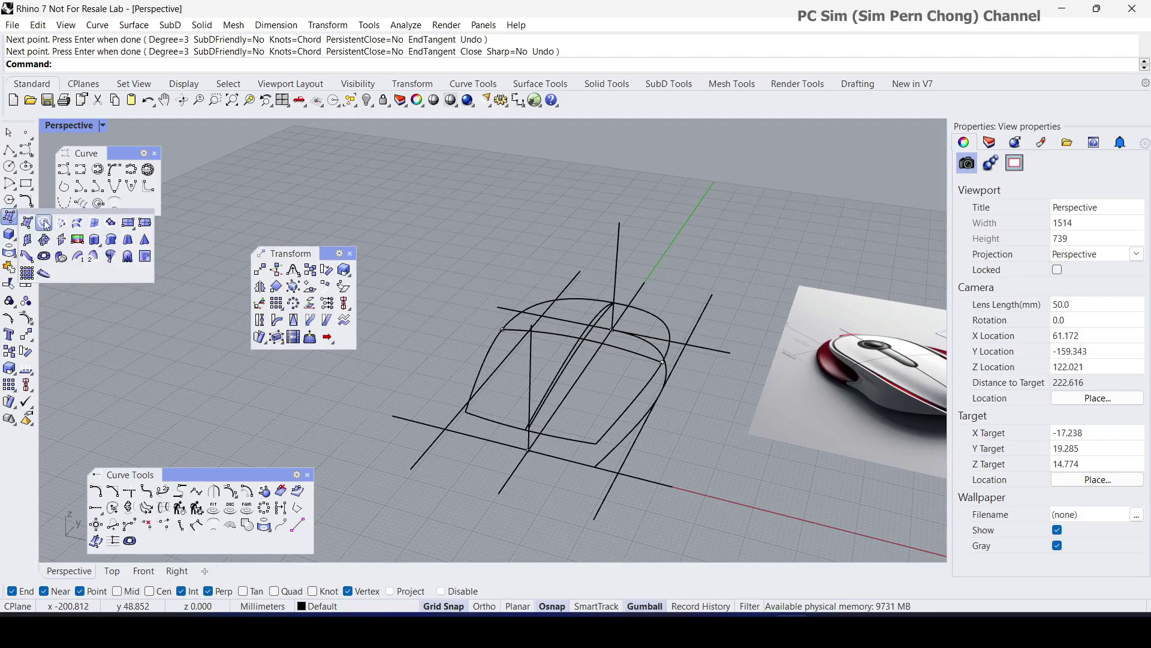
left_click_drag(65, 214, 90, 255)
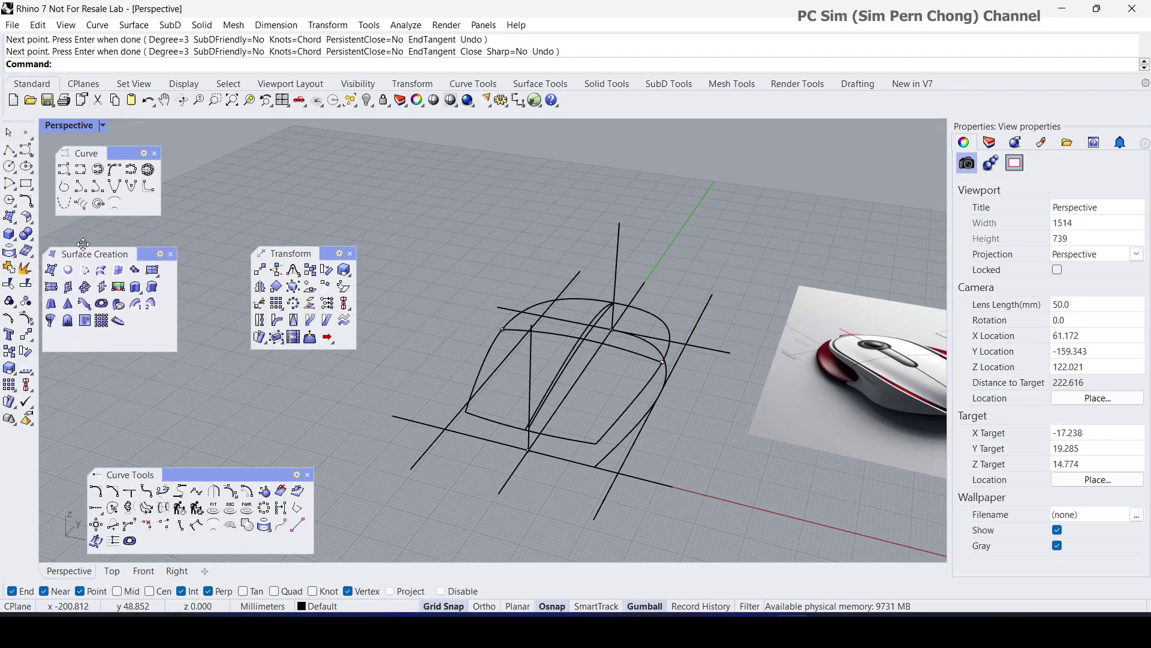
Patch a surface through the body's two side curves, centre profile, cross-section and end curve, with 10 U and 10 V spans.
left_click(140, 274)
right_click_drag(627, 405, 539, 384)
left_click(509, 342)
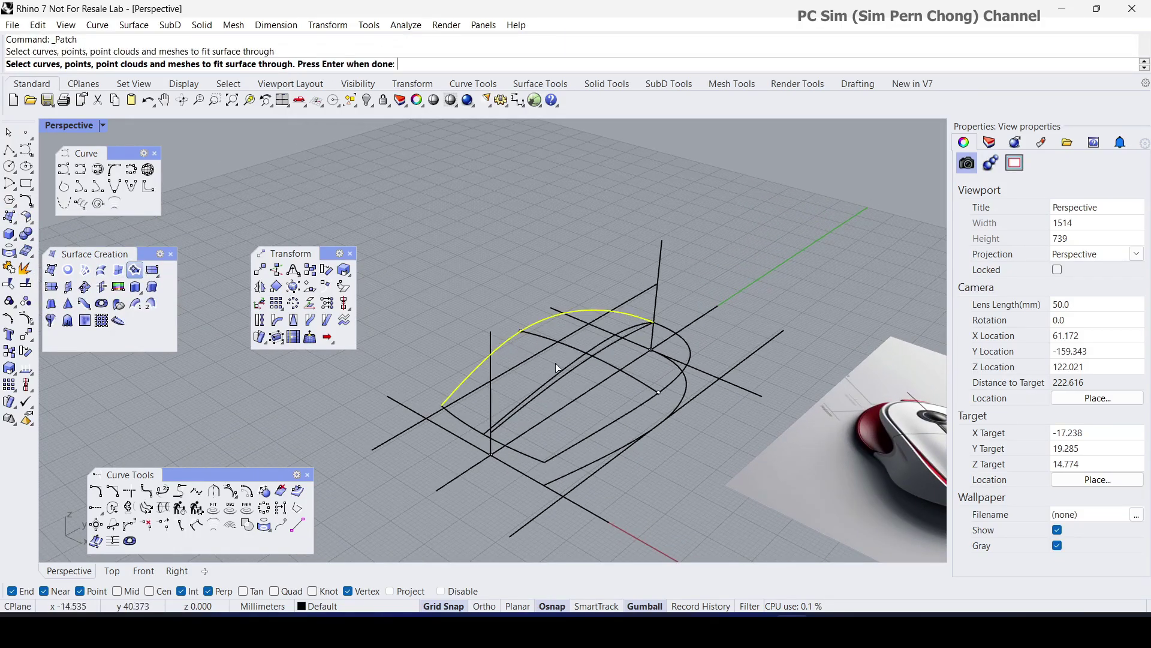
left_click(565, 367)
left_click(609, 424)
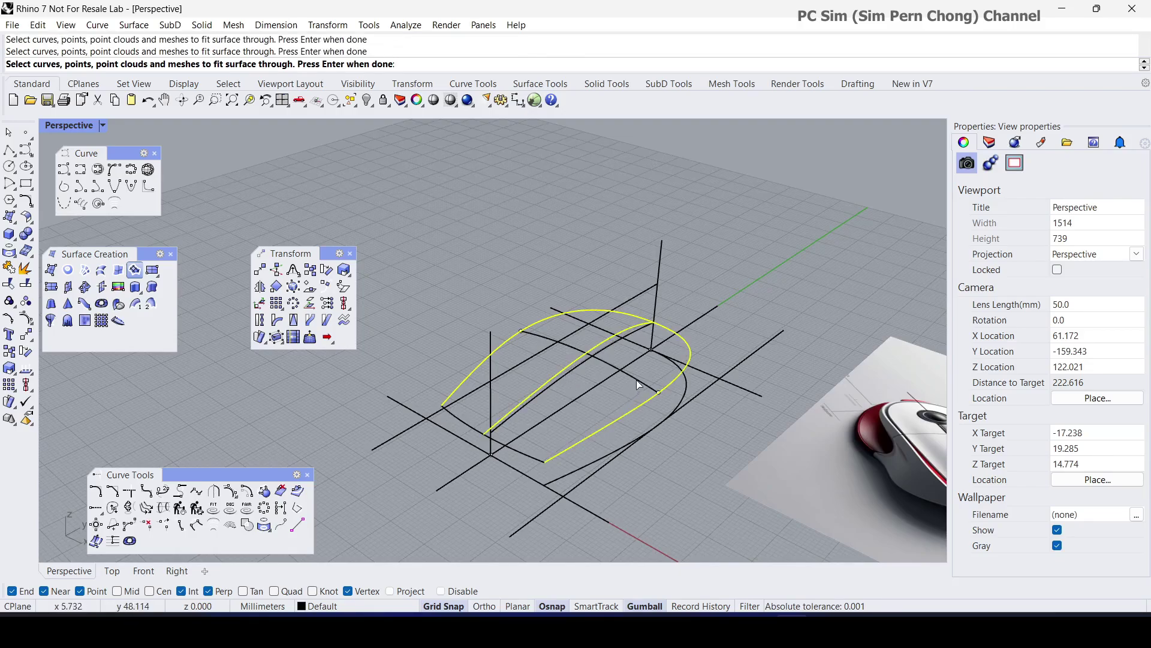
key("Return")
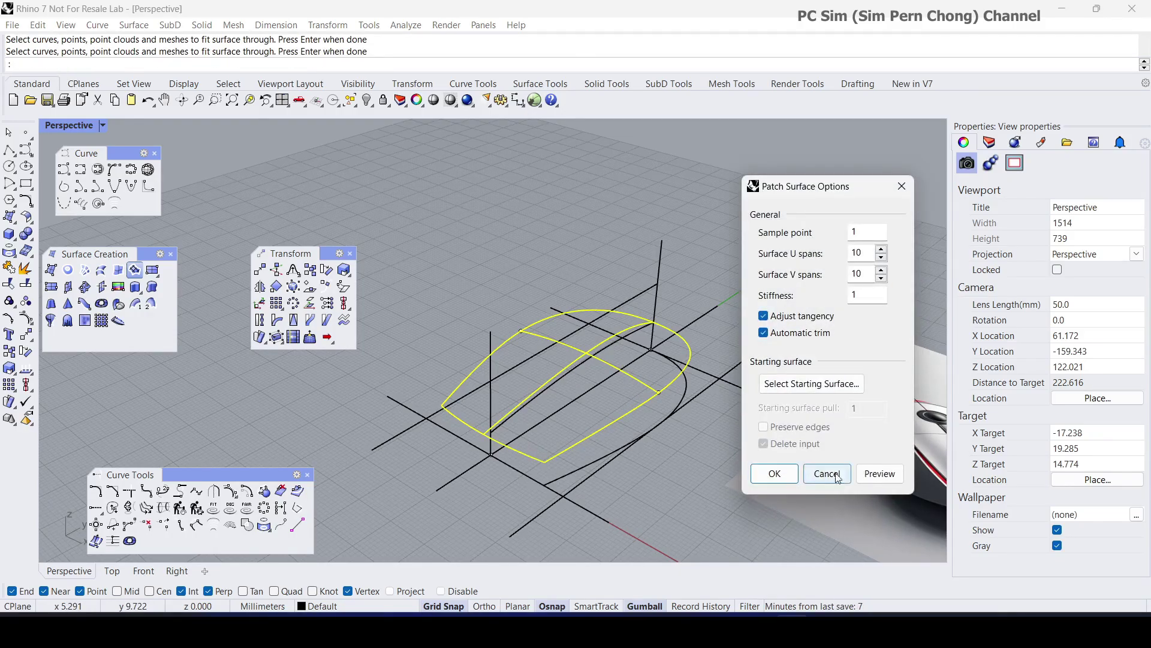
left_click(880, 474)
Hide the surface isocurves on the patched top surface.
left_click(602, 408)
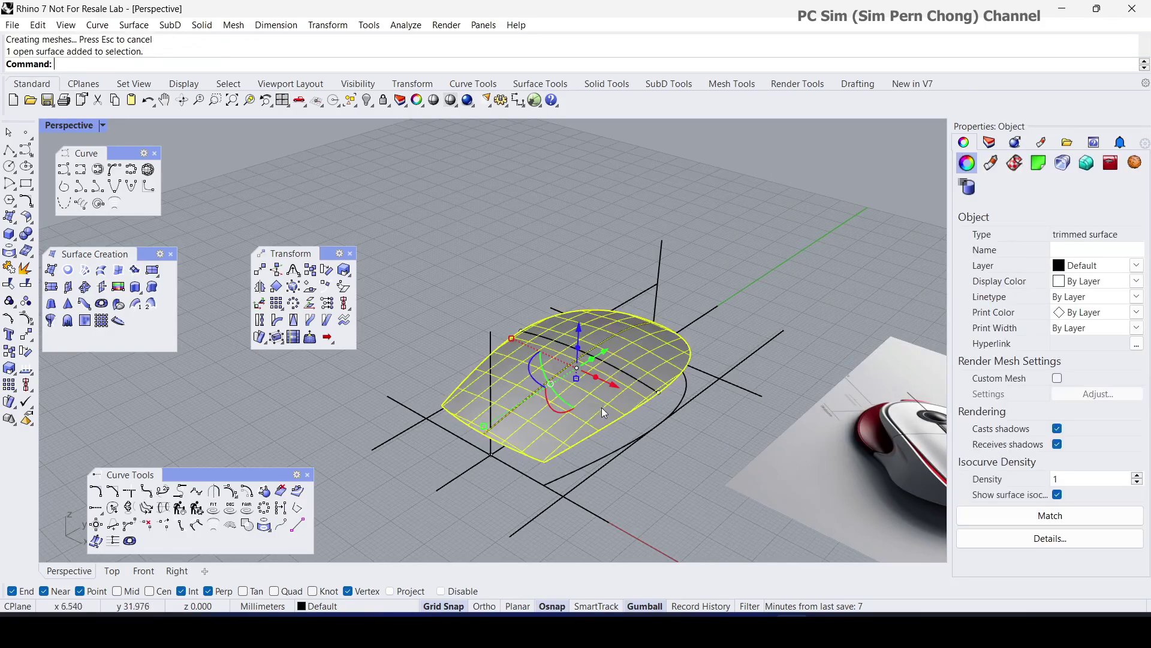
left_click(1057, 495)
left_click(688, 444)
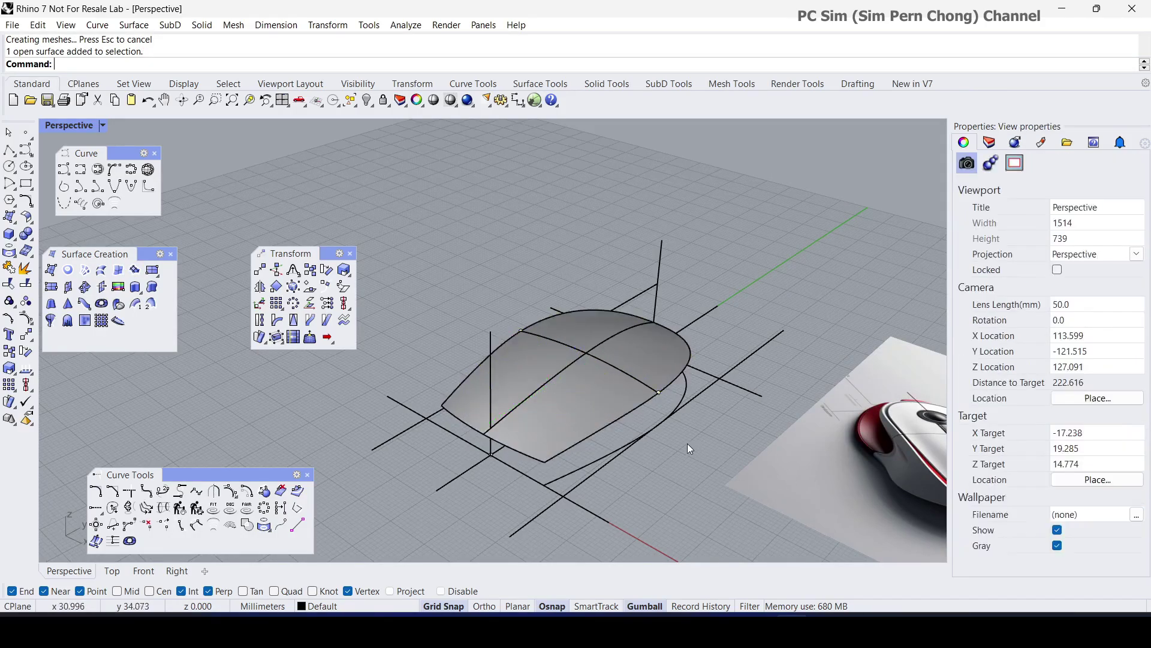
right_click_drag(688, 444, 720, 498)
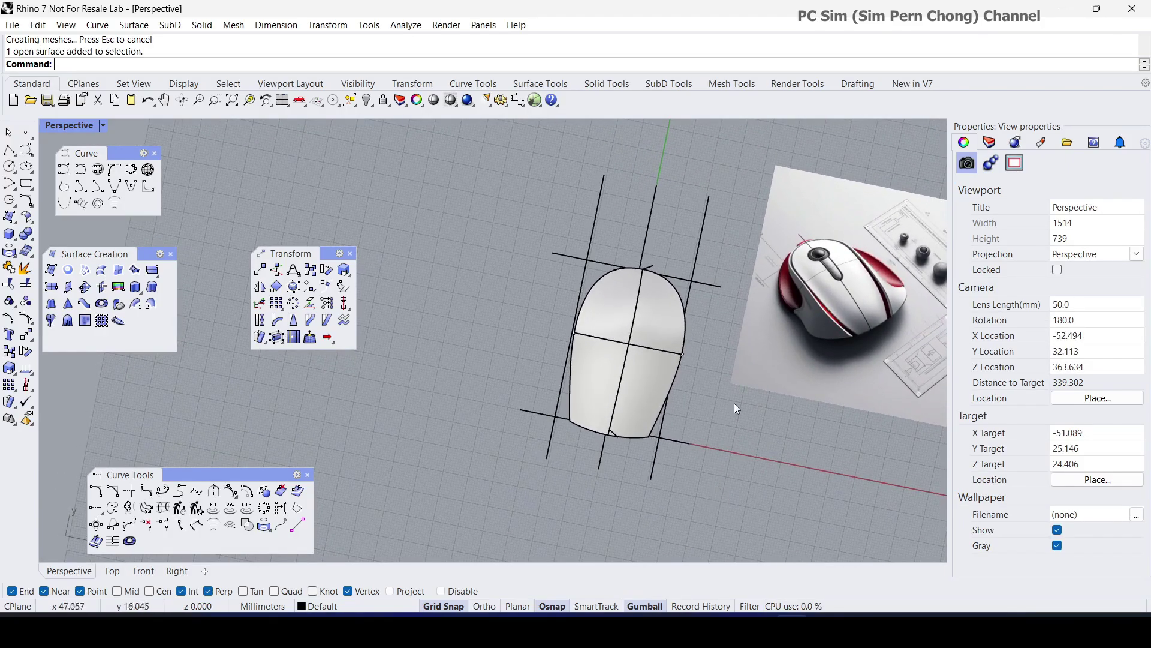
Copy the outer side curve on the ground plane and paste the duplicate in place.
right_click_drag(709, 429, 662, 477)
left_click(644, 475)
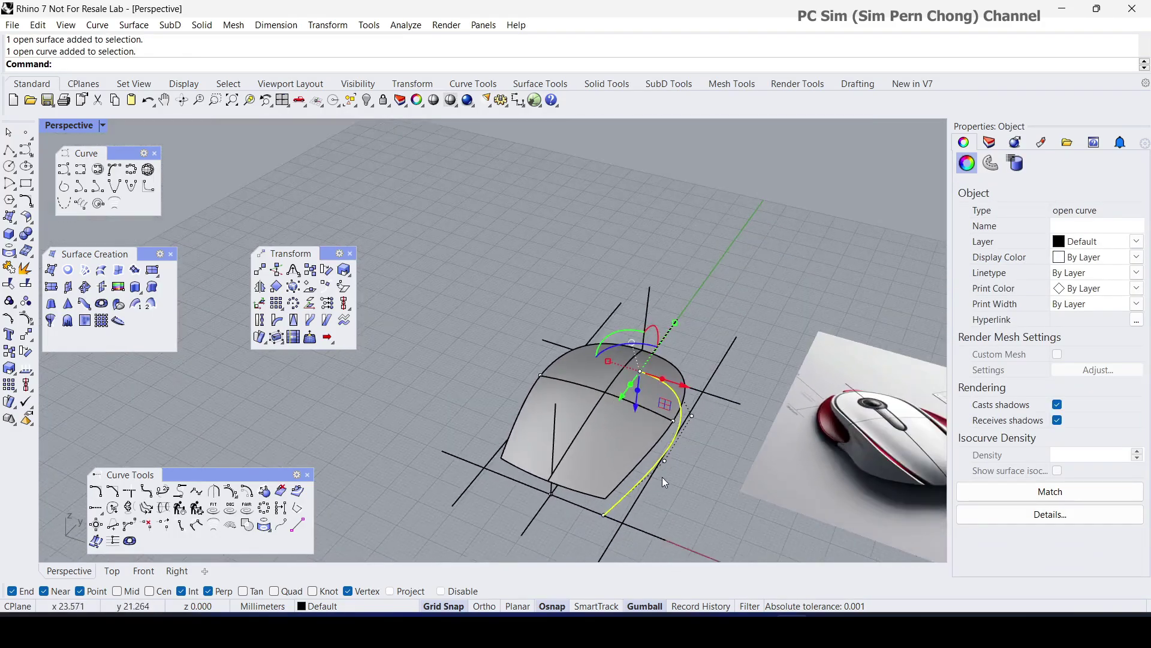
left_click(38, 24)
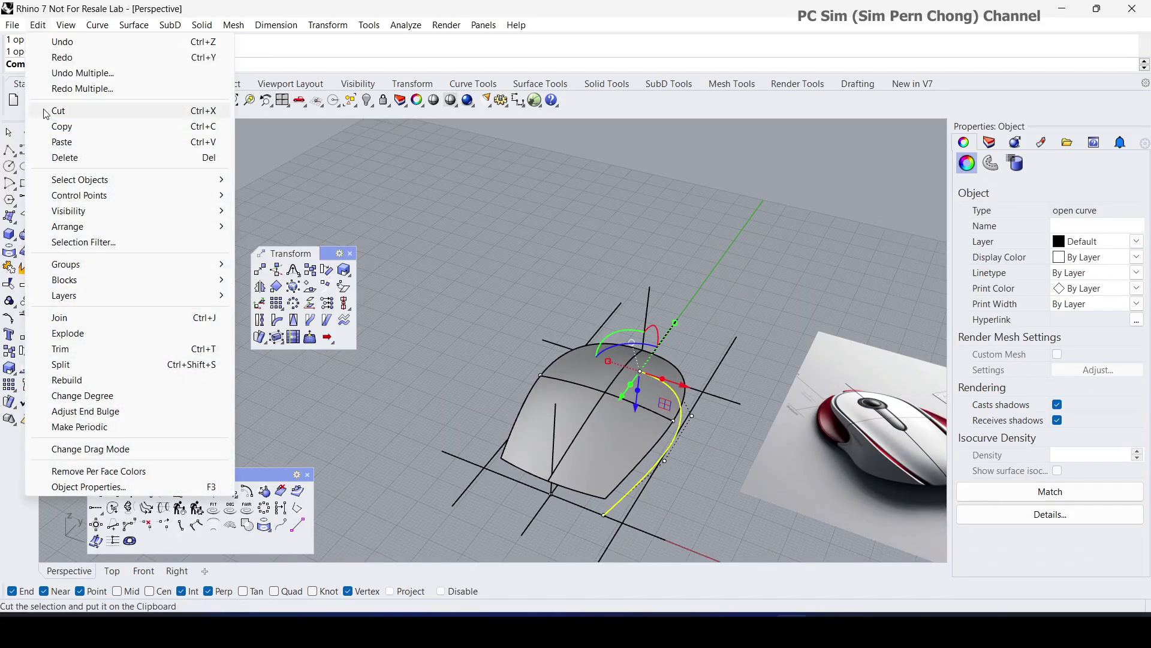
left_click(47, 126)
left_click(38, 25)
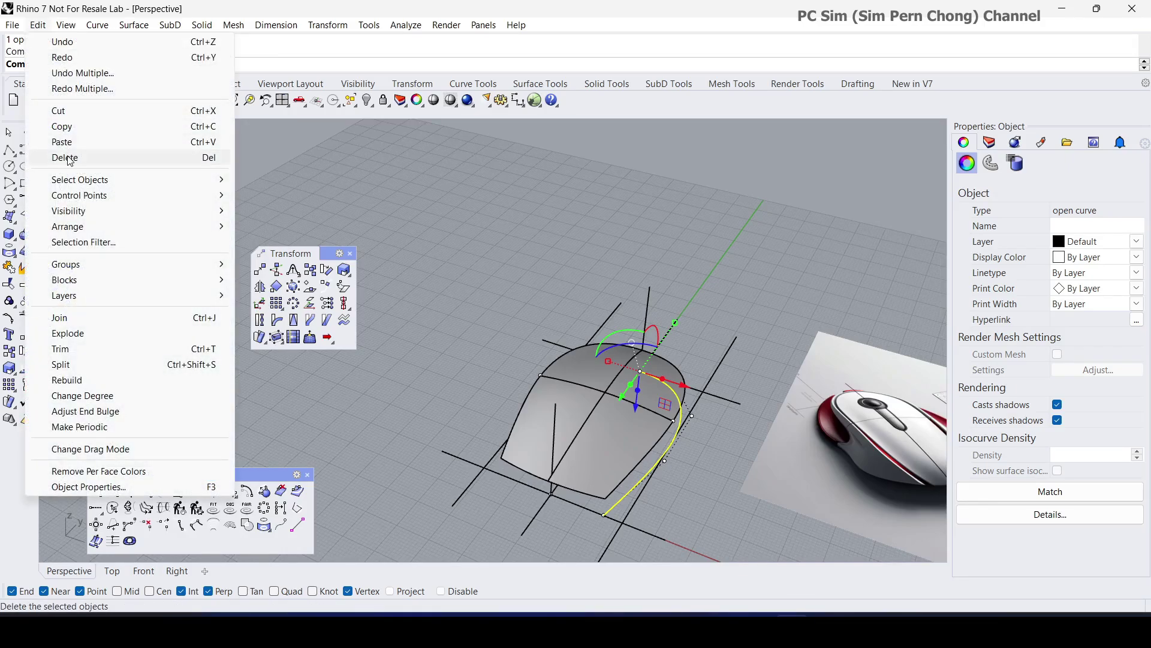
left_click(48, 141)
Scale the pasted ground curve outward with Grid Snap off, and shift it about 3.6 mm past the rounded end along the centre line.
scroll(583, 383, "down", 2)
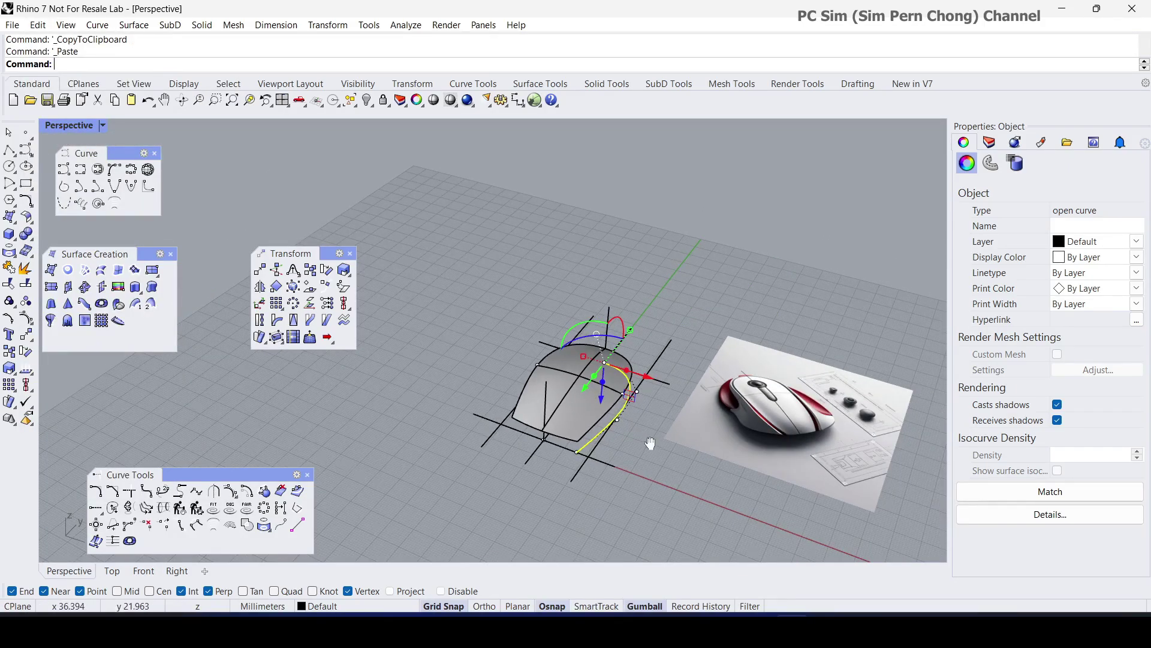
right_click_drag(650, 442, 656, 418)
scroll(530, 426, "up", 4)
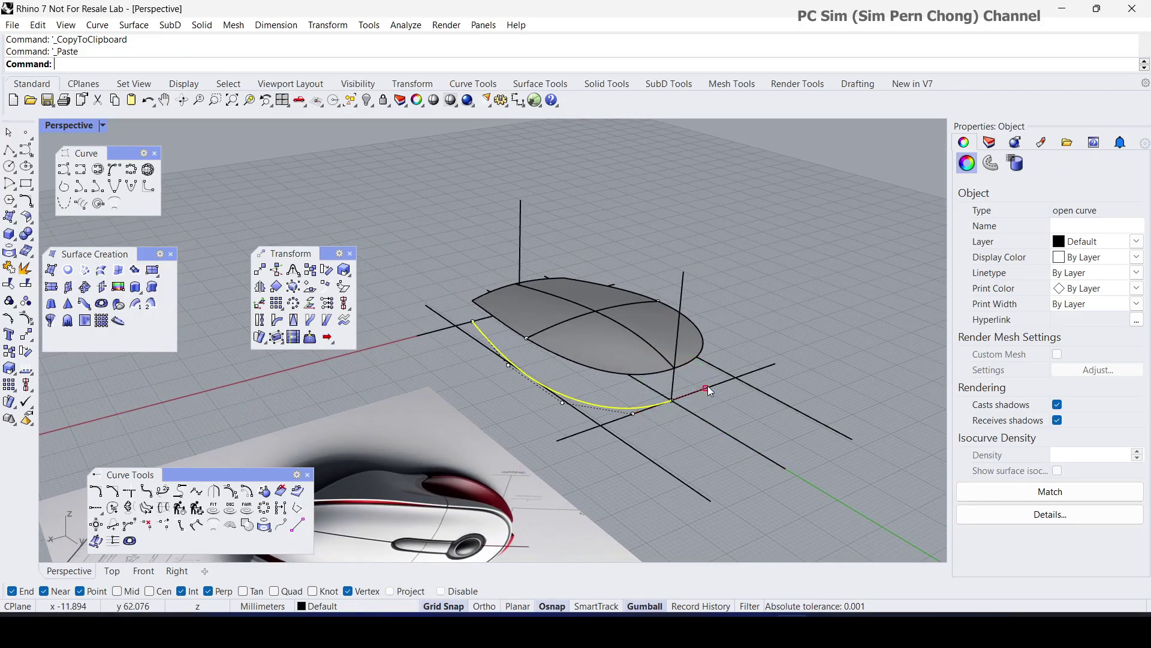
left_click_drag(707, 387, 721, 380)
left_click(451, 606)
right_click_drag(721, 381, 784, 429)
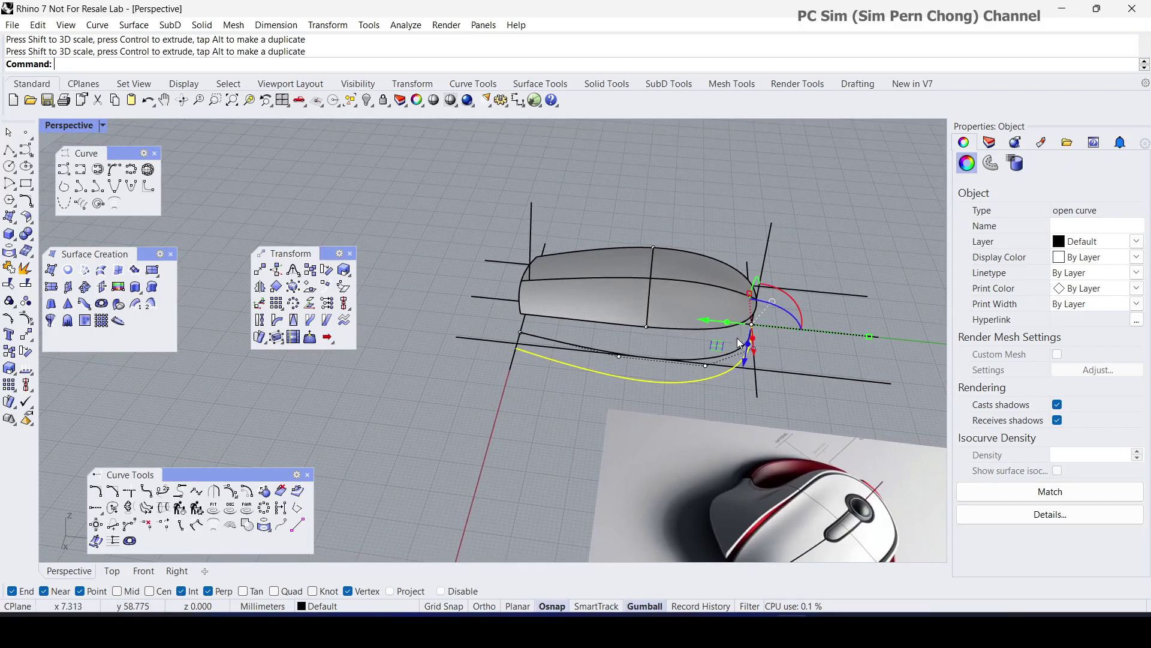
left_click_drag(707, 320, 722, 324)
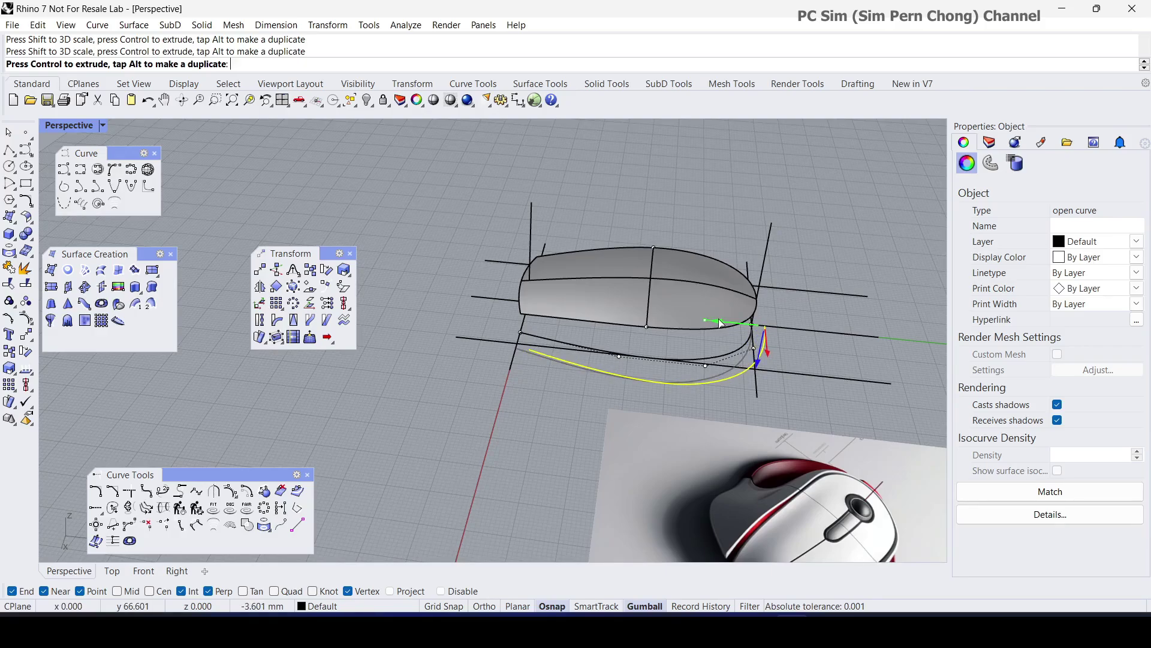
left_click_drag(722, 324, 722, 324)
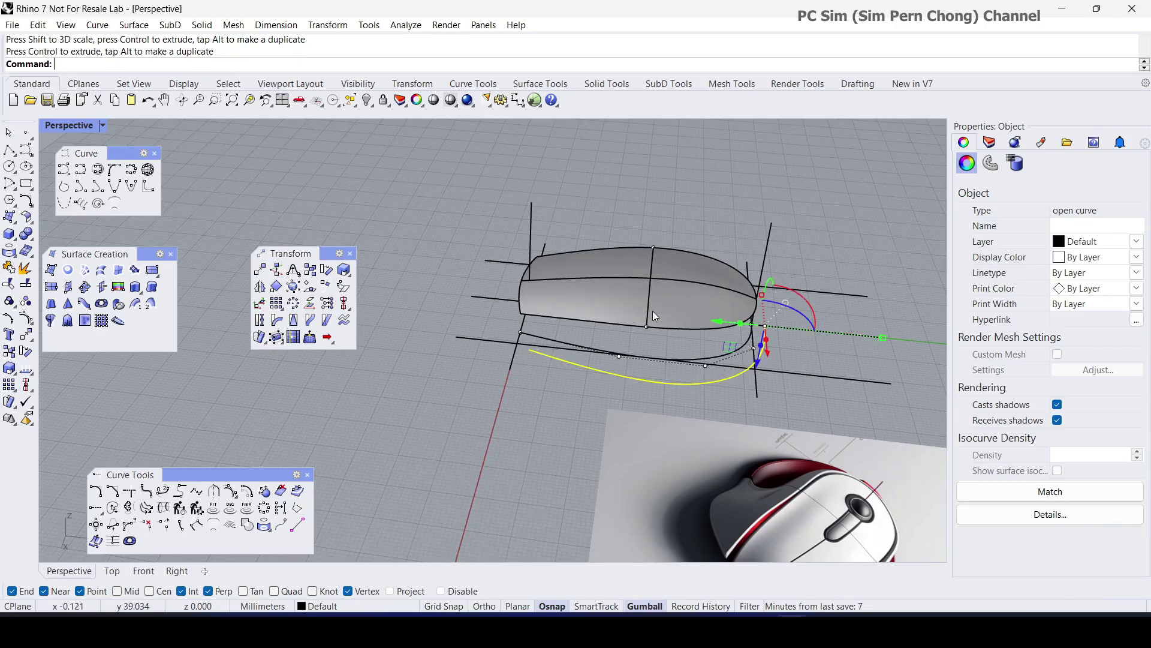
right_click_drag(652, 310, 692, 318)
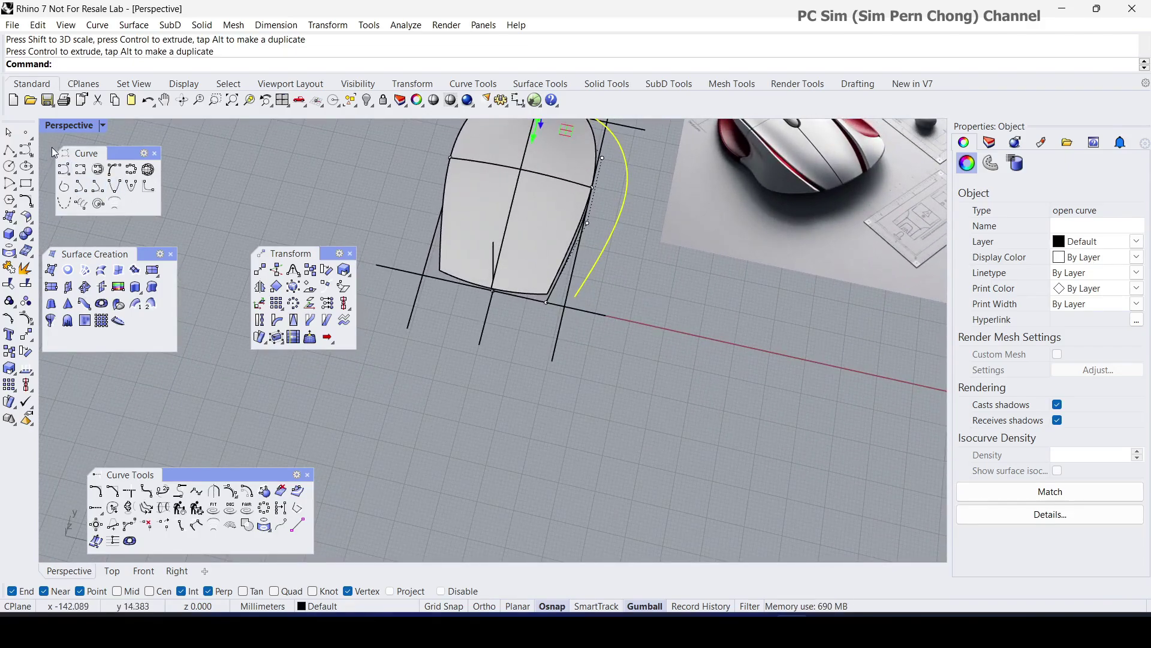
Switch to the maximized Top view and pull the enlarged curve's upper outer control point slightly inward.
double_click(54, 127)
double_click(54, 127)
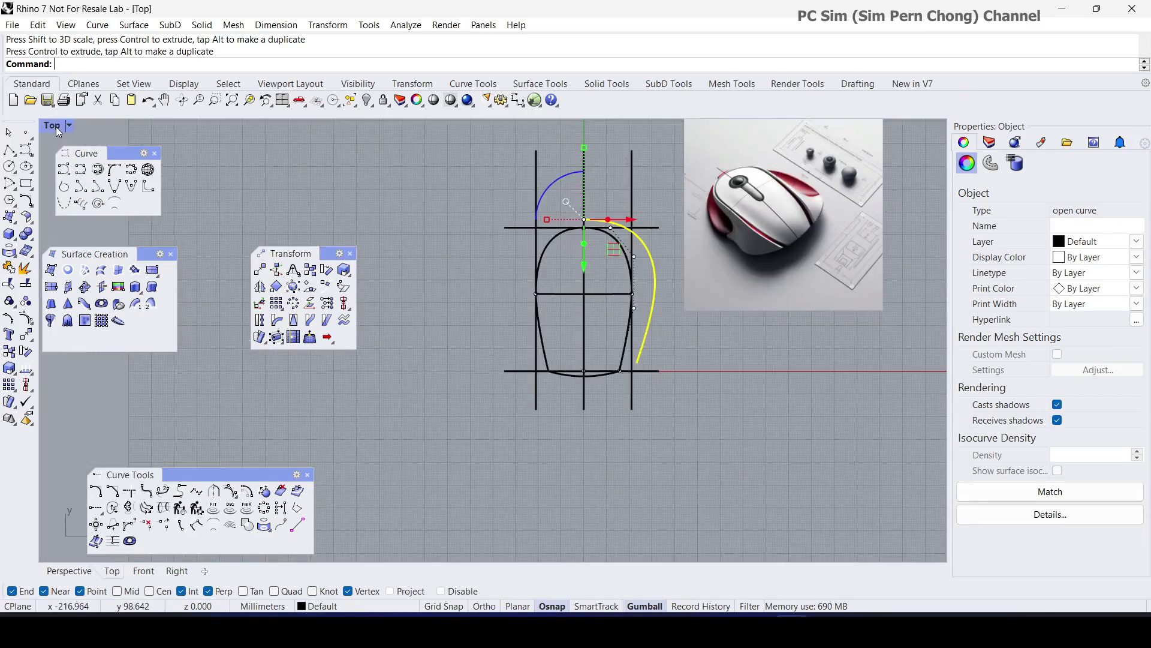
scroll(594, 429, "up", 4)
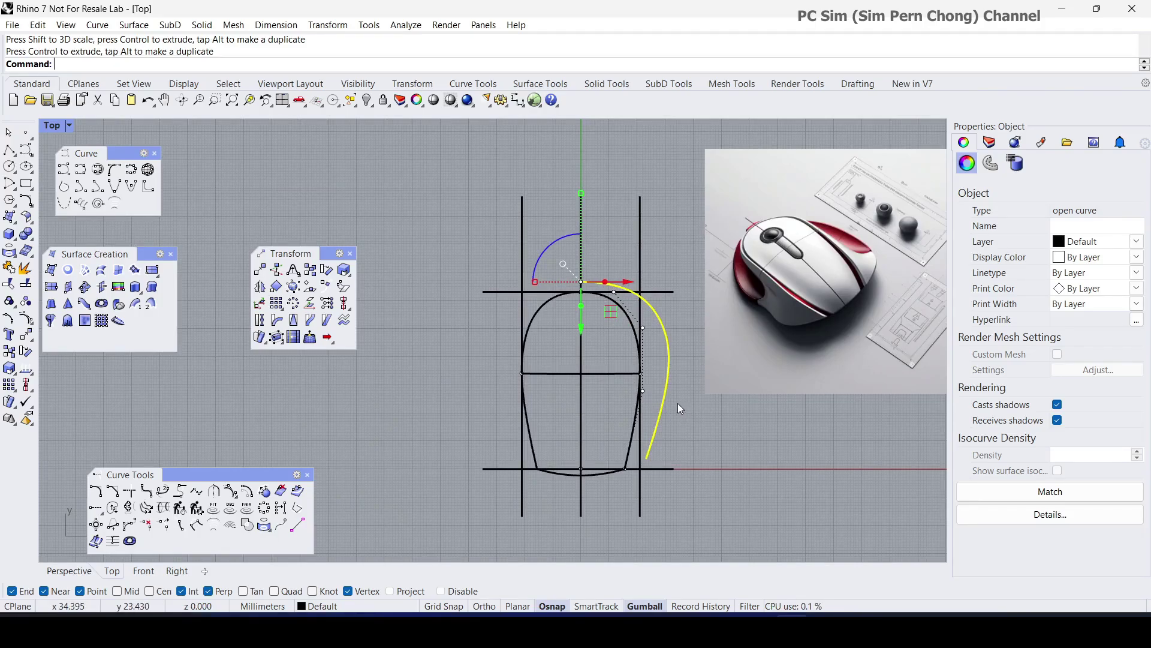
left_click(677, 403)
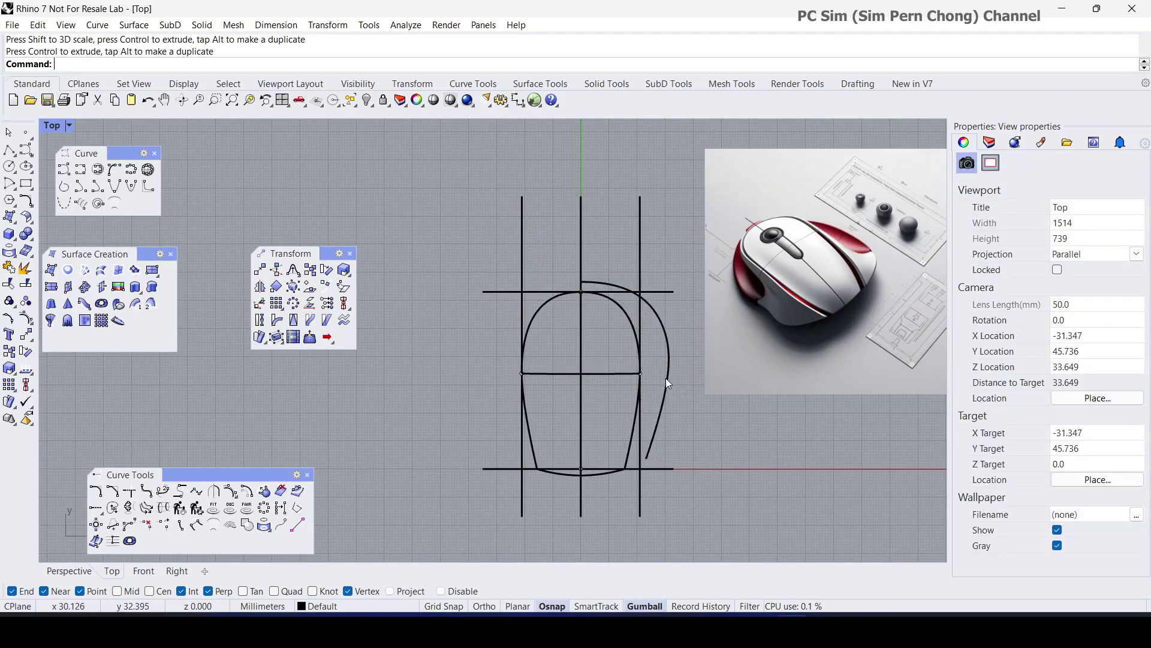
left_click(668, 377)
scroll(672, 391, "up", 1)
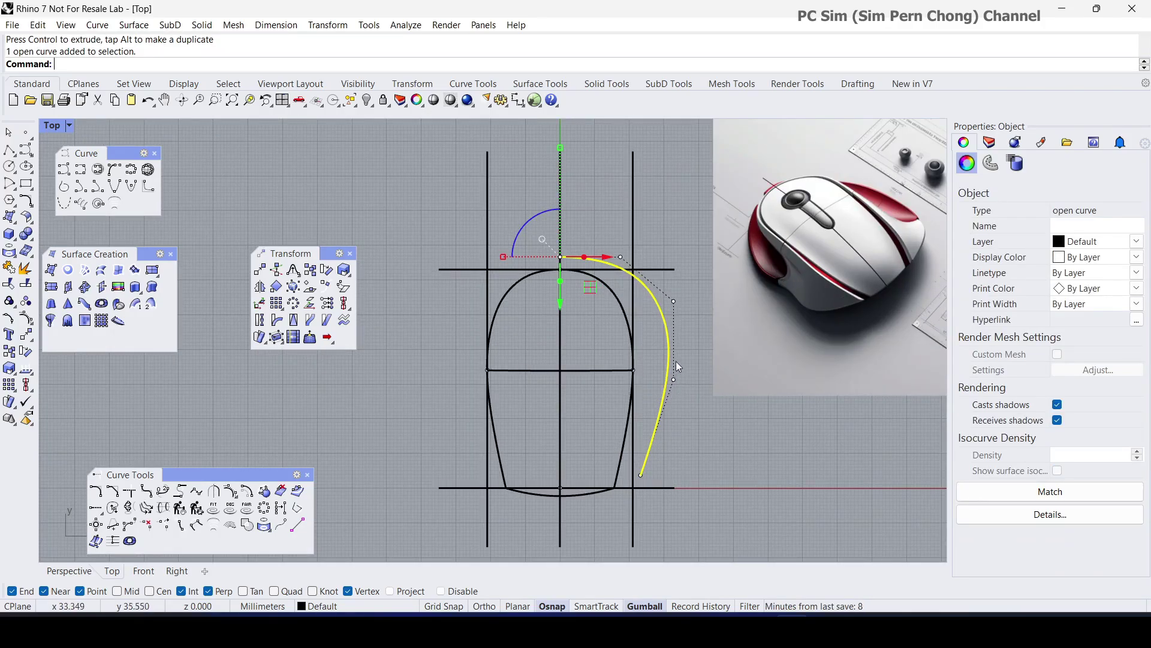
left_click(675, 303)
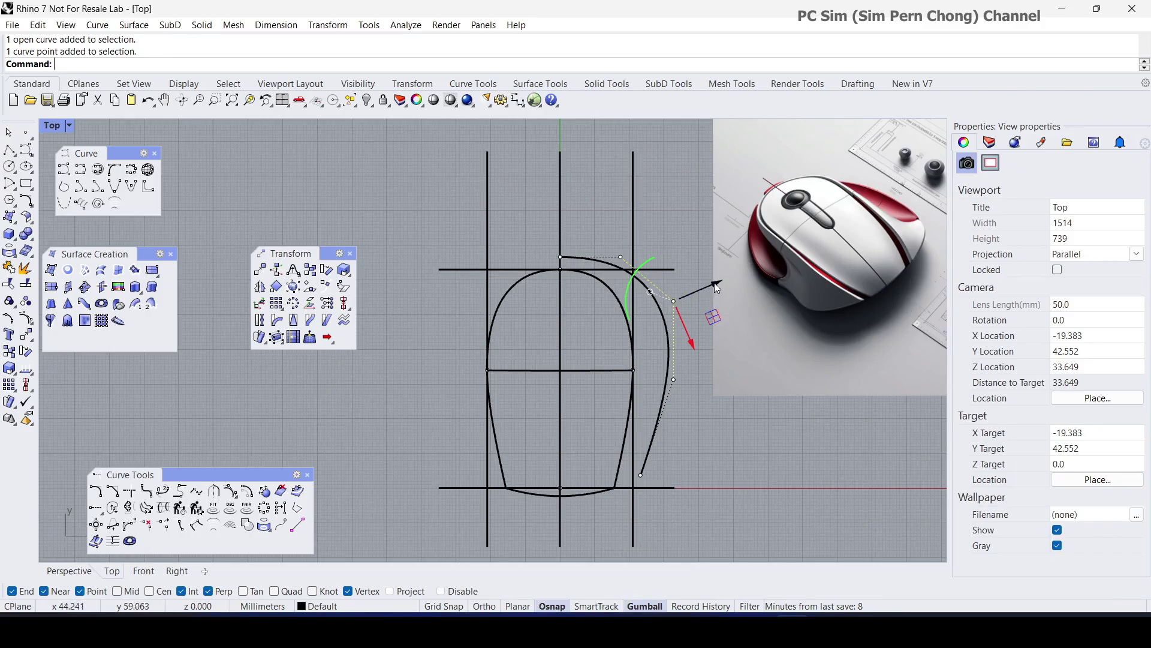
left_click_drag(716, 287, 699, 286)
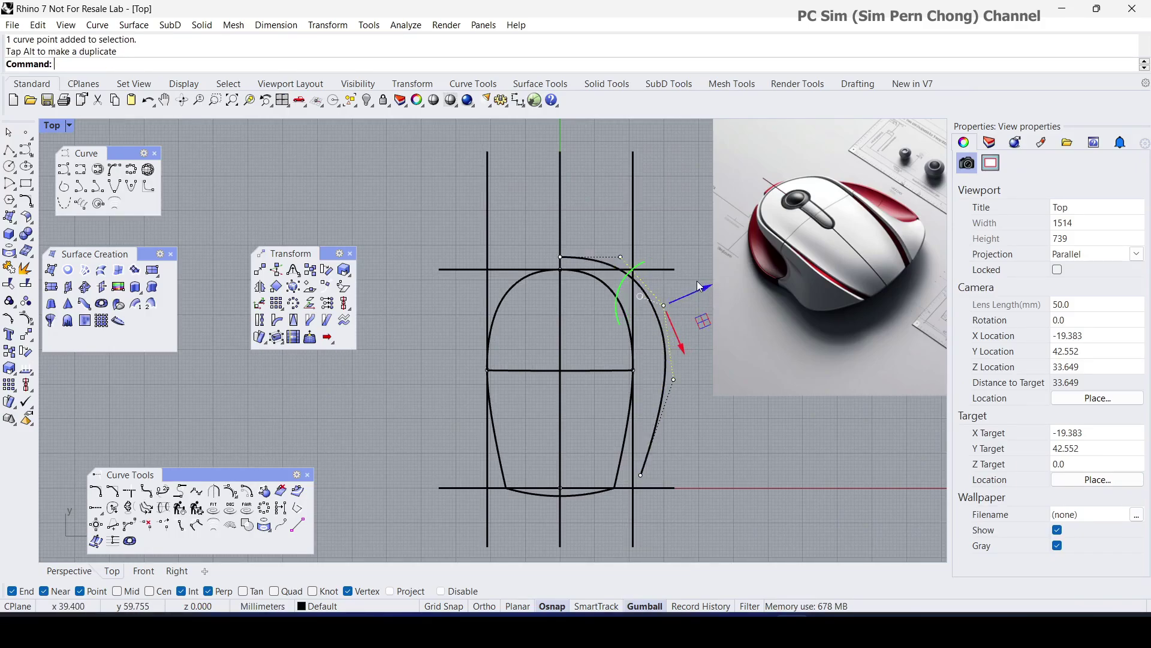
Align the gumball to the CPlane and move the curve's lower outer control point slightly outward.
right_click(646, 612)
left_click(670, 476)
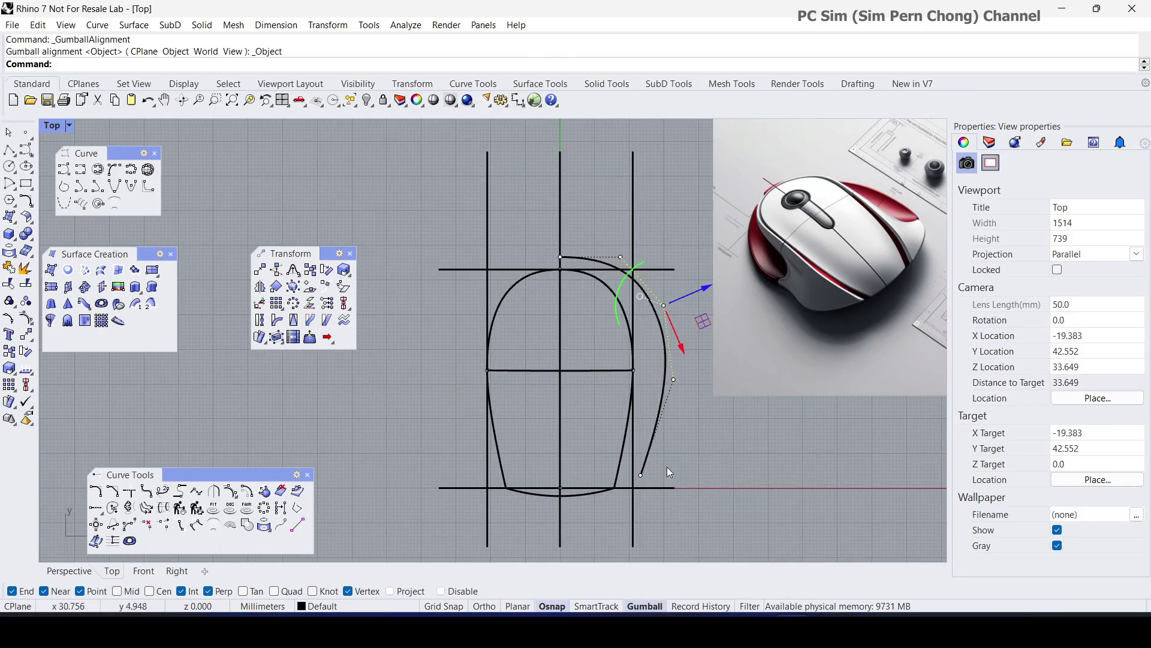
left_click(674, 379)
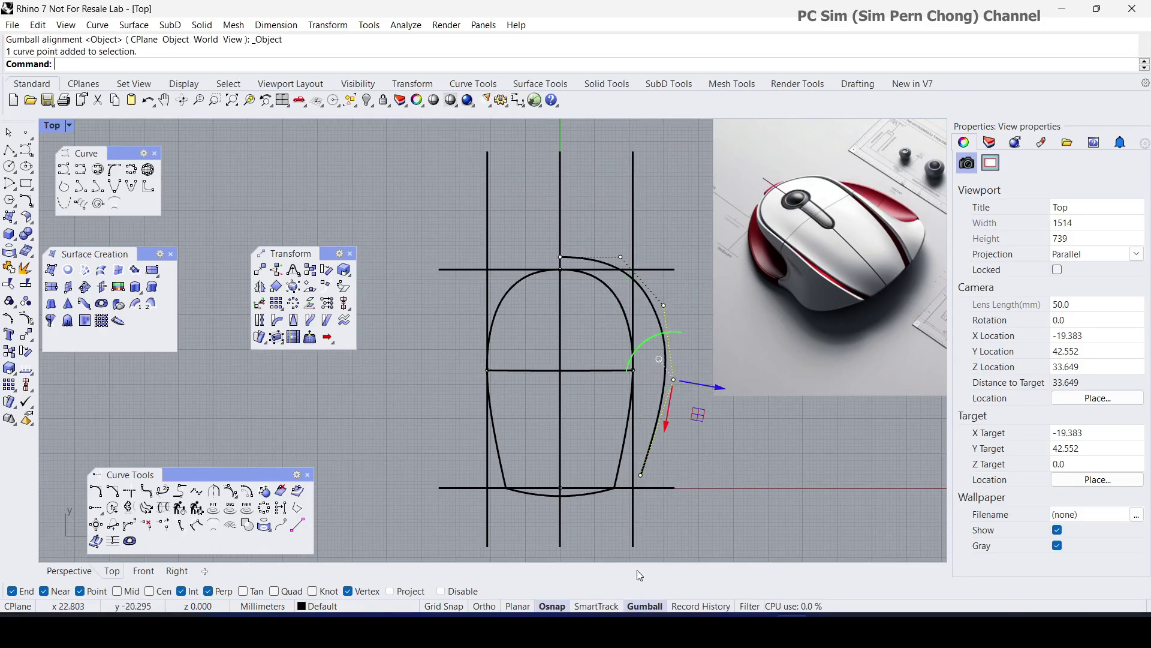
right_click(646, 612)
left_click(707, 458)
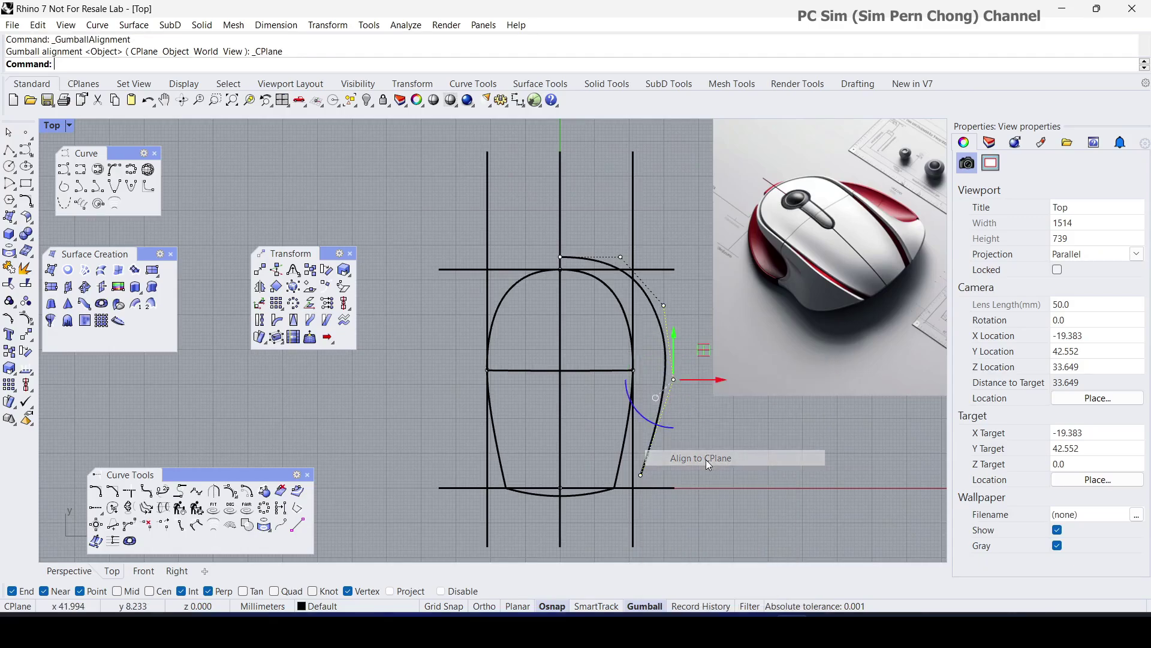
left_click_drag(719, 385, 725, 385)
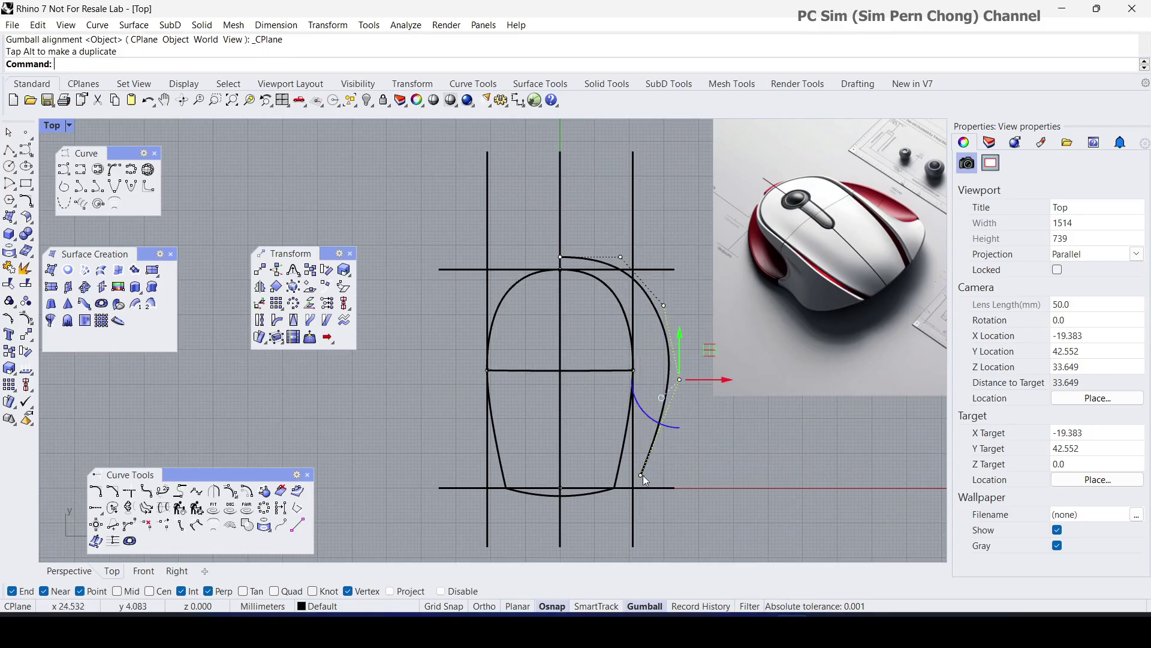
Move the curve's lower end point just below the horizontal baseline and about 6.9 mm outward.
left_click(642, 477)
left_click(677, 509)
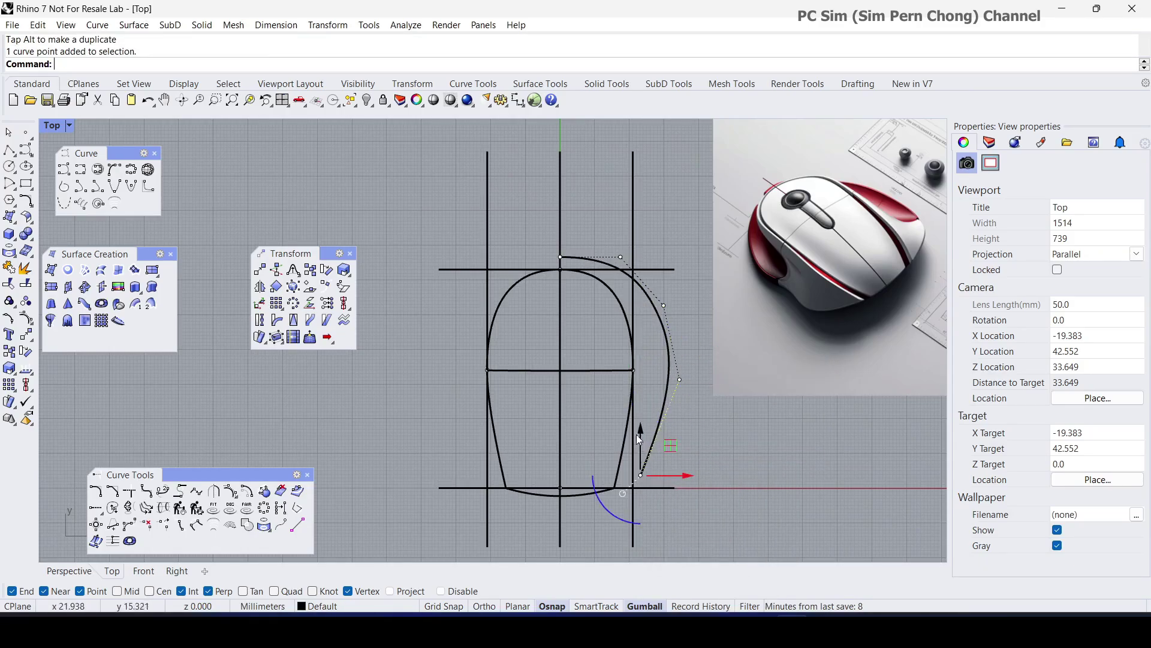
left_click_drag(642, 436, 639, 455)
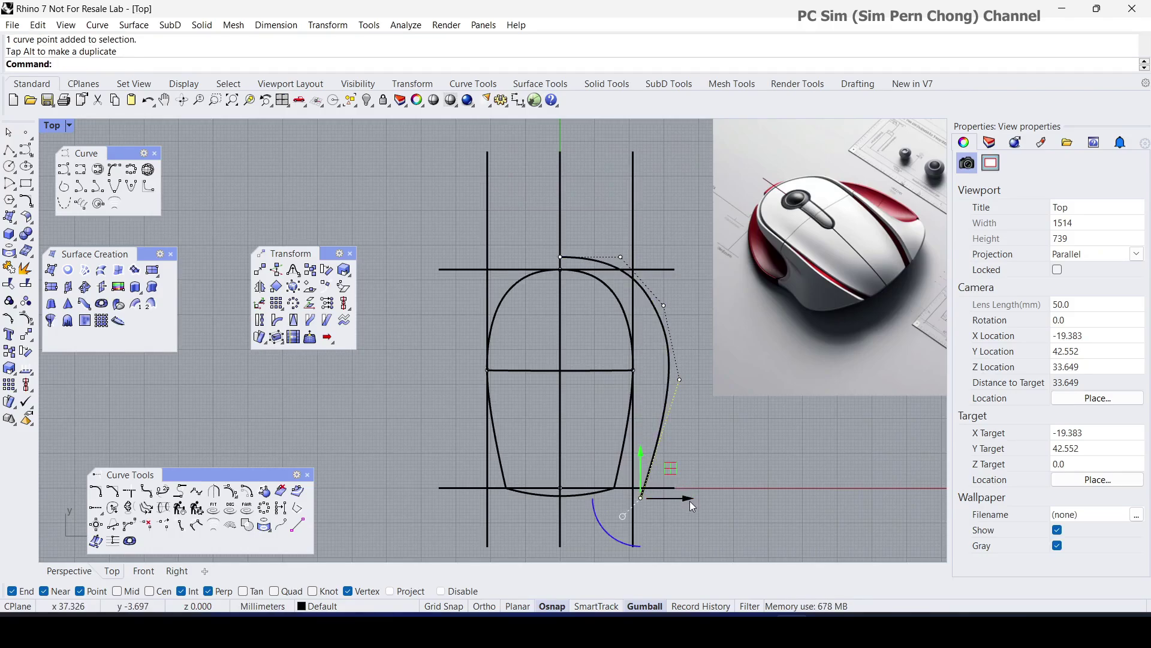
left_click_drag(684, 498, 707, 498)
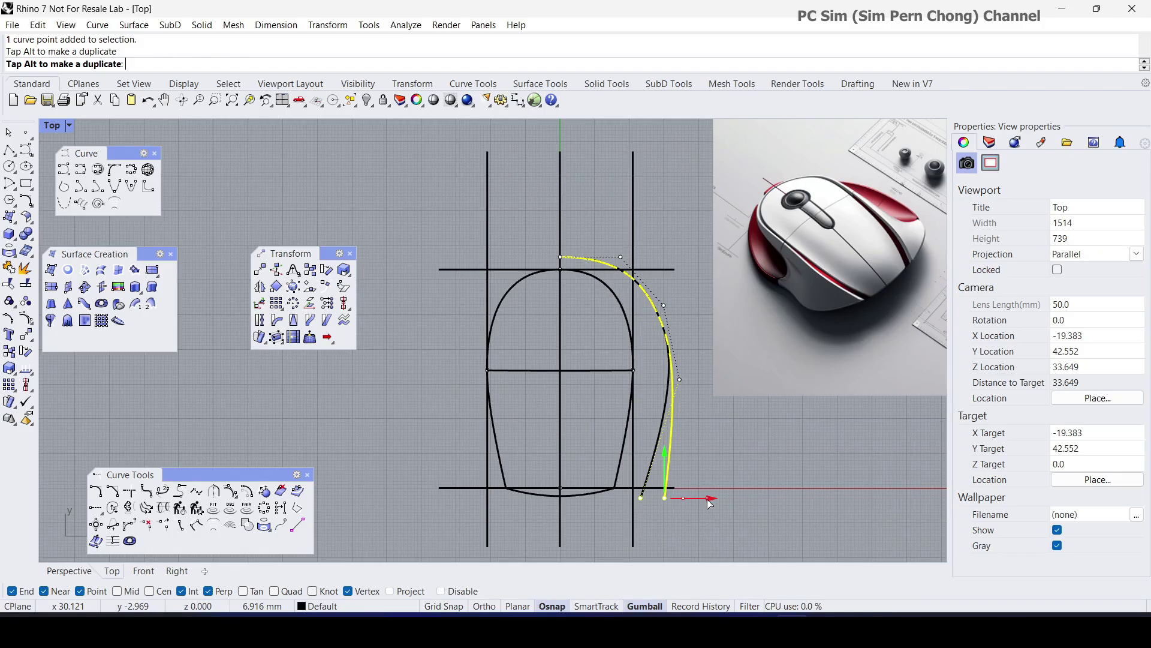
left_click_drag(707, 499, 707, 499)
Refine the curve's upper bend by nudging its upper outer control point and moving the one beside the centre line inward.
scroll(710, 501, "up", 4)
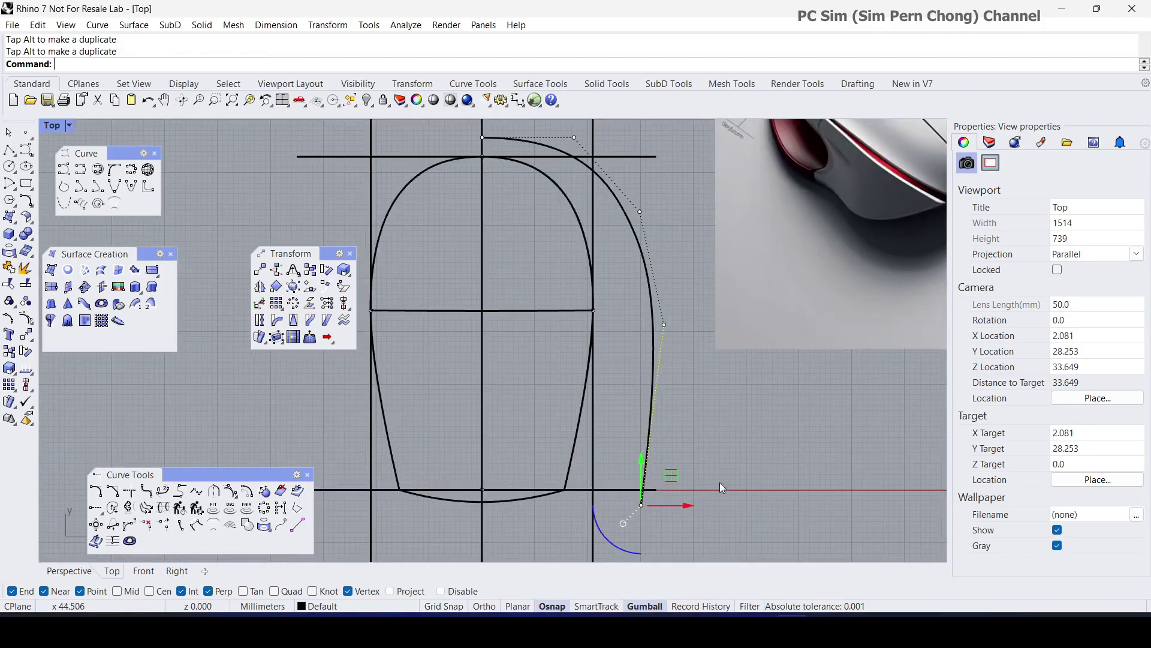
scroll(719, 479, "down", 4)
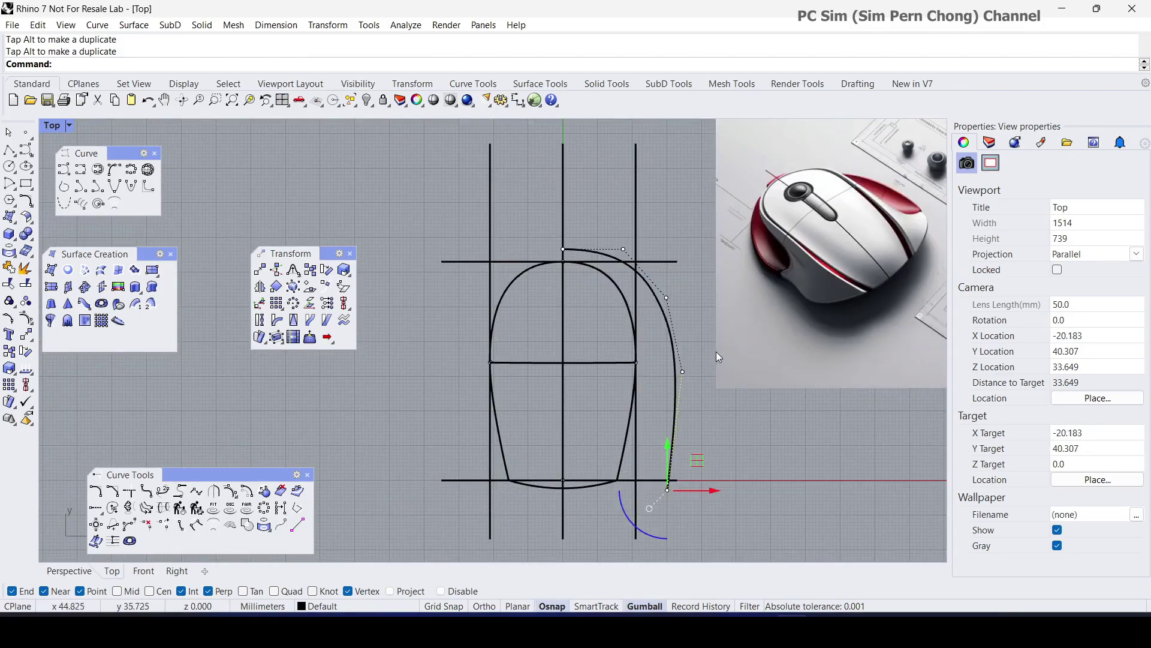
left_click(668, 298)
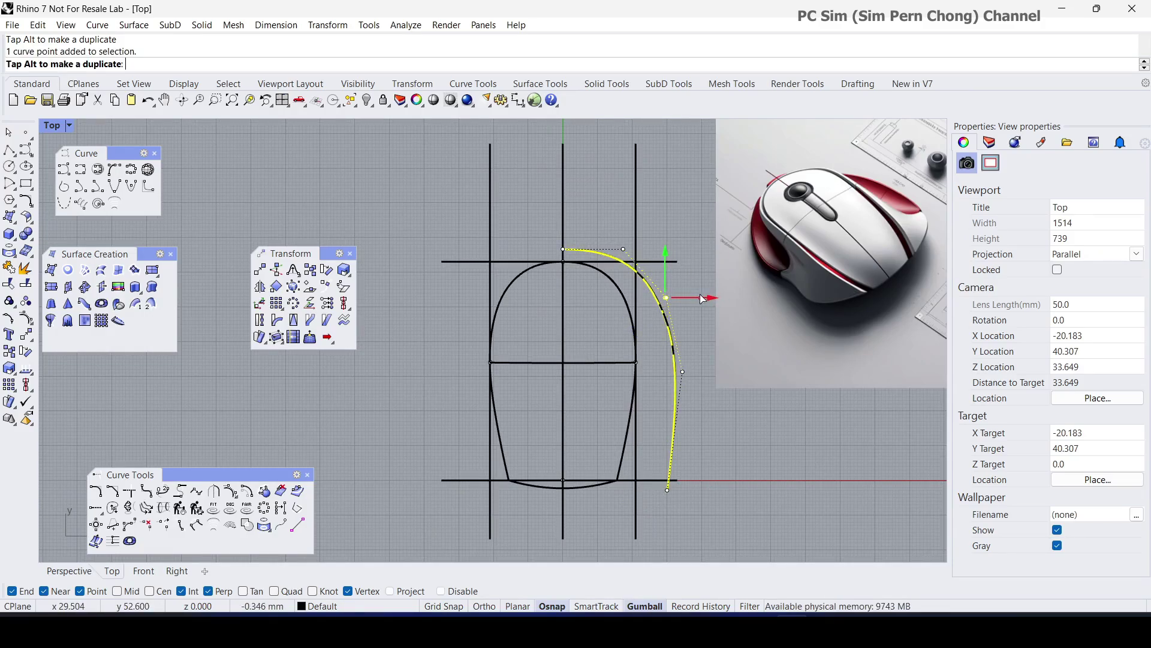
left_click(624, 248)
left_click_drag(671, 253, 661, 250)
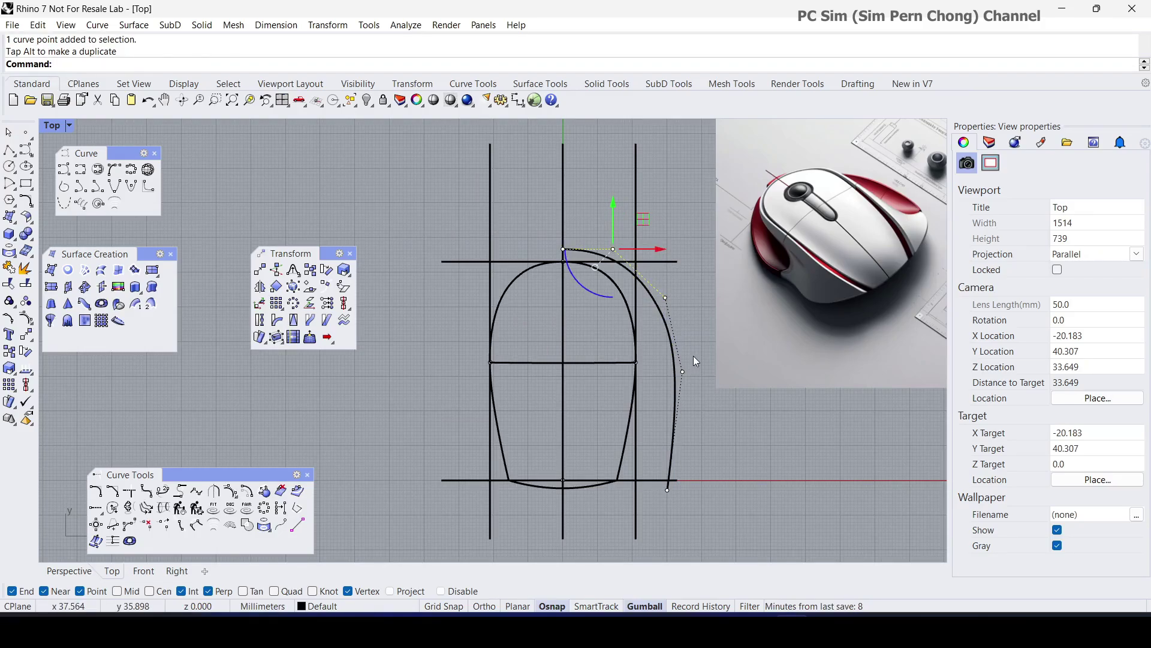
Move the curve's three outer control points together inward, closer to the body outline, leaving the baseline out of the selection.
left_click_drag(692, 291, 654, 501)
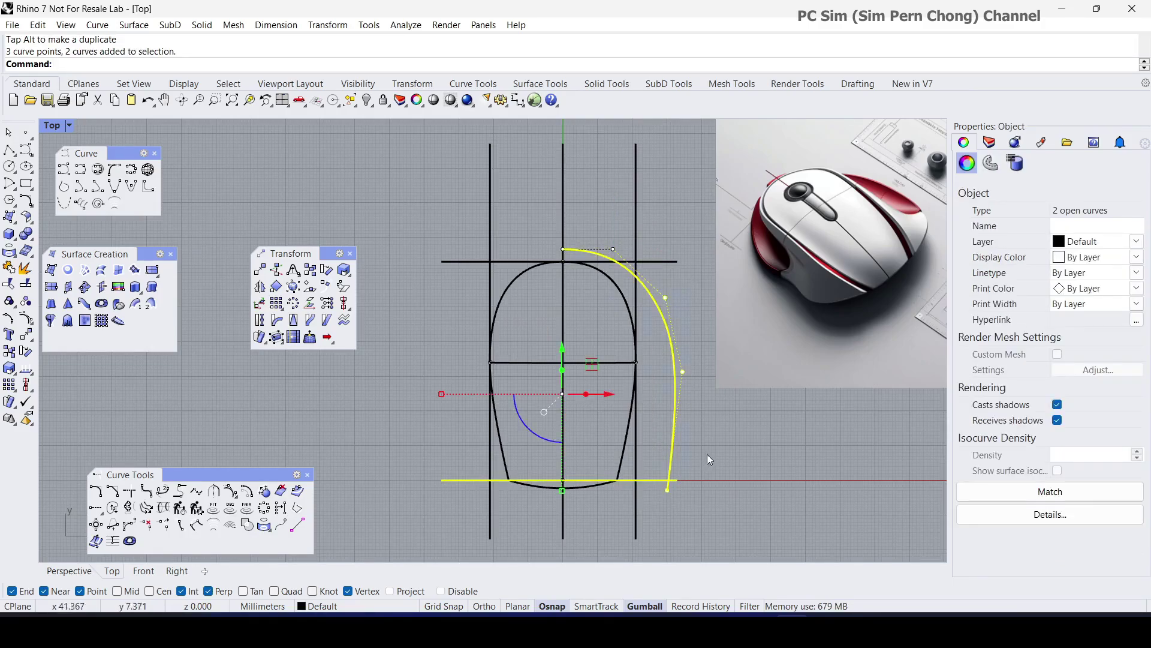
left_click(652, 480, "ctrl")
left_click_drag(725, 394, 710, 400)
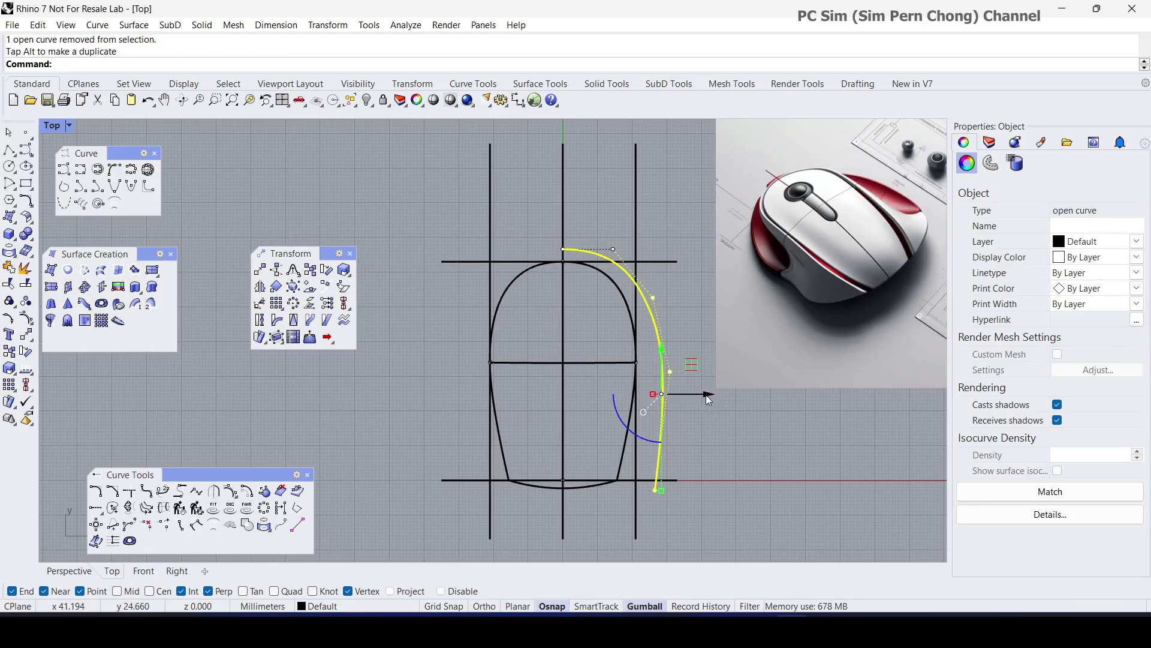
left_click_drag(707, 394, 709, 399)
left_click(707, 431)
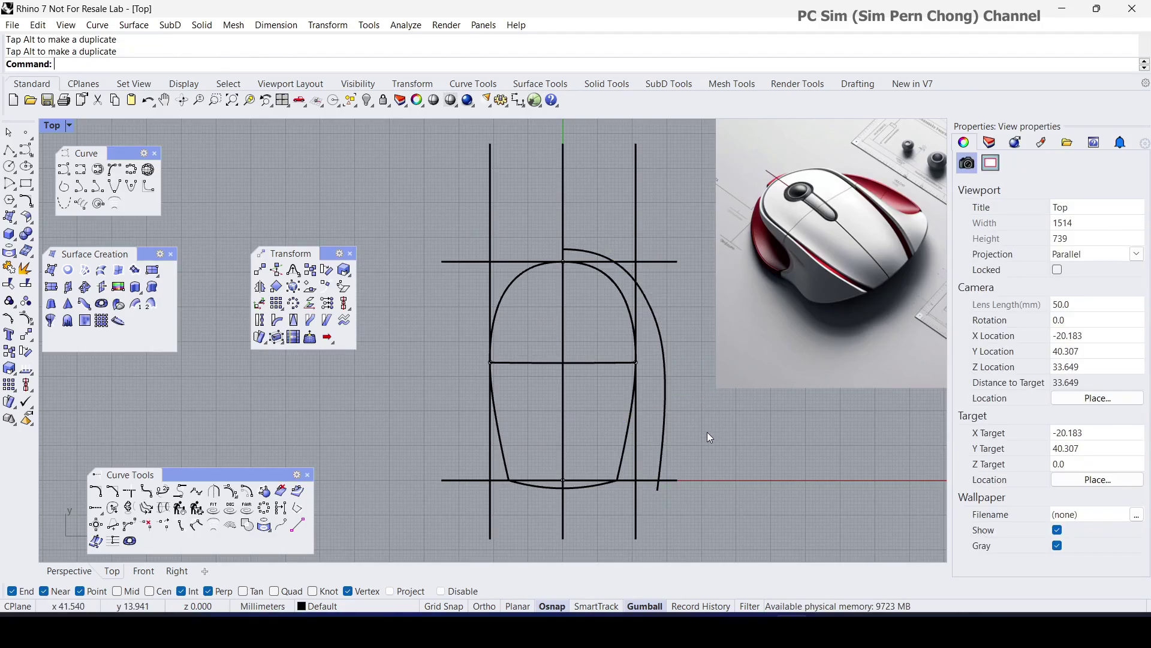
In the Perspective view, draw a two-point interpolated curve from the top surface's rounded end down to the outer lower curve's end.
double_click(54, 127)
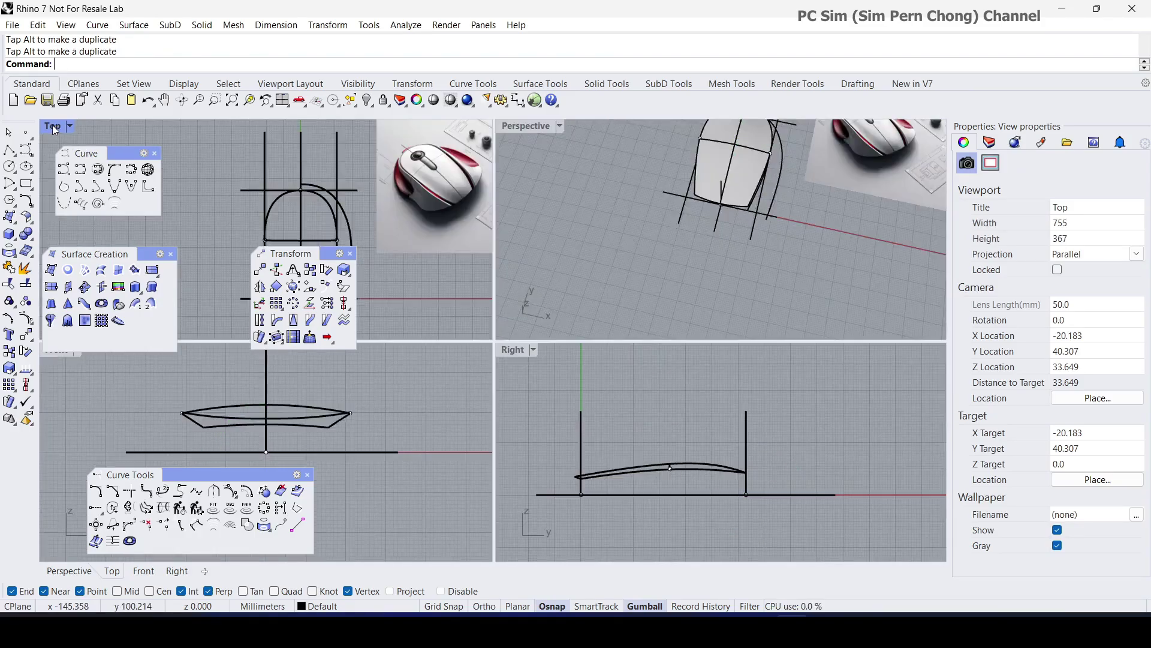
double_click(524, 127)
right_click_drag(719, 312, 557, 267)
scroll(623, 293, "up", 6)
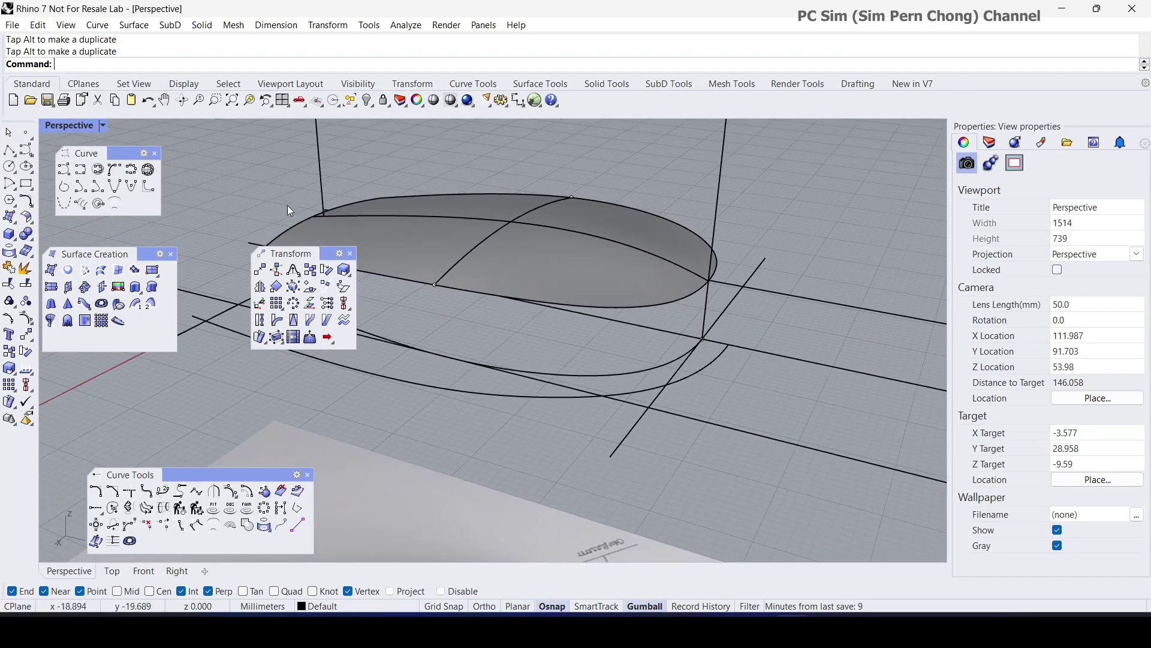
left_click(80, 169)
left_click(709, 280)
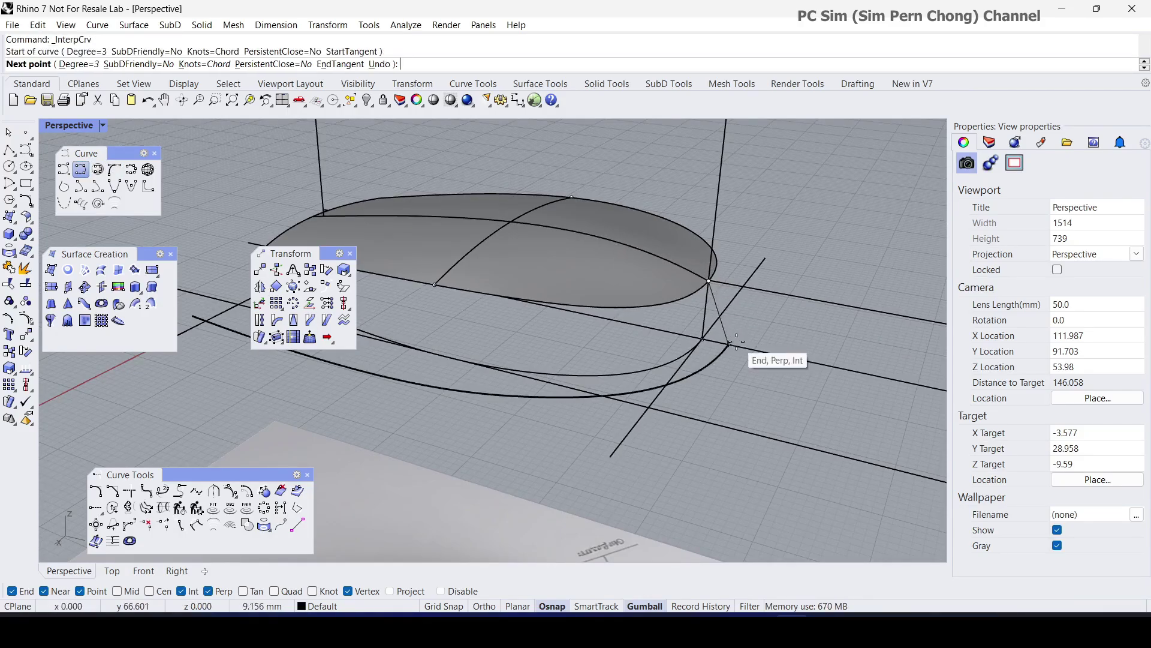
left_click(729, 343)
right_click(731, 343)
Bend the new profile curve by lowering its lower inner control point and adjusting its upper inner one horizontally.
scroll(731, 343, "up", 4)
right_click_drag(732, 343, 749, 286)
left_click(741, 282)
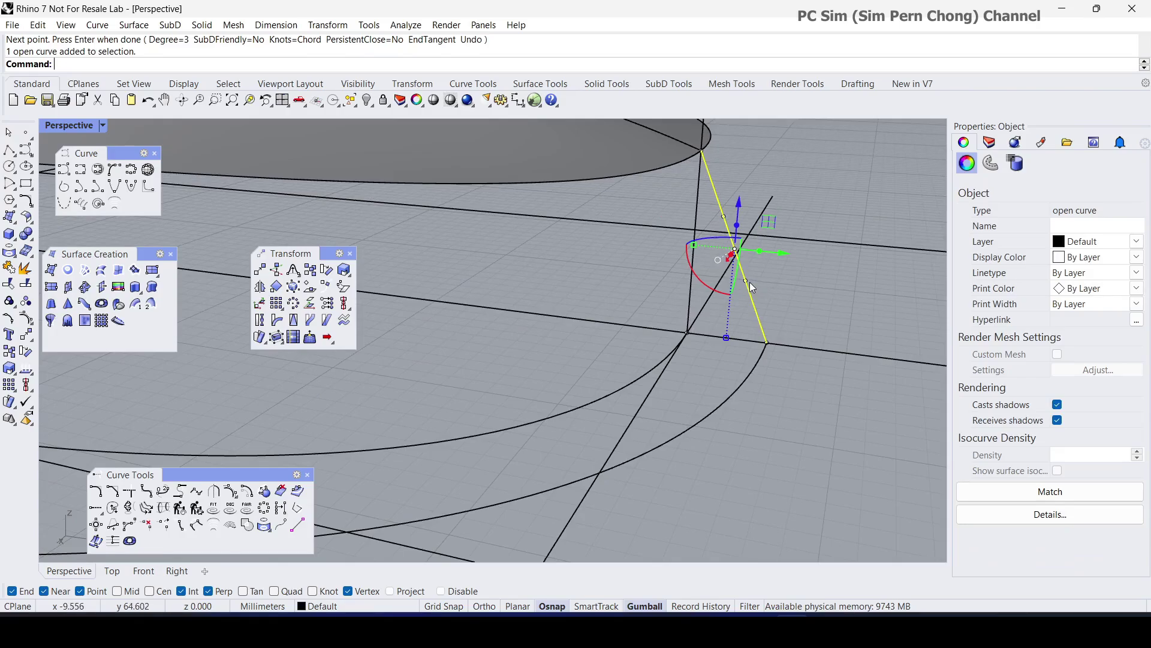
left_click(748, 281)
left_click_drag(750, 238, 746, 275)
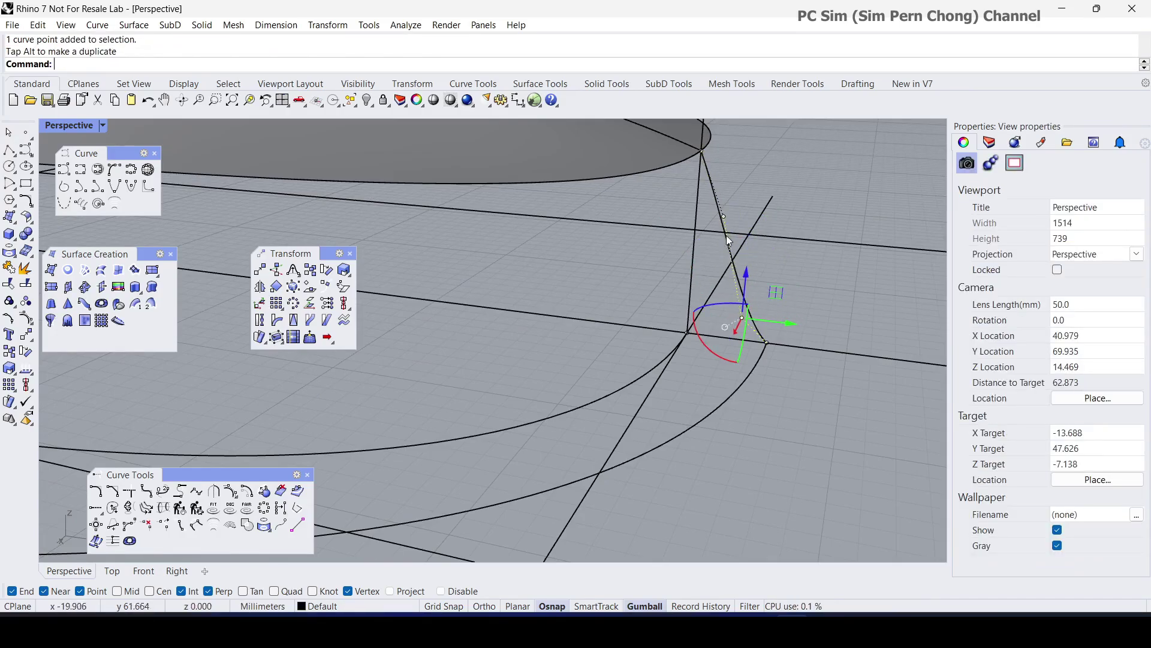
left_click(724, 217)
left_click_drag(763, 224, 749, 225)
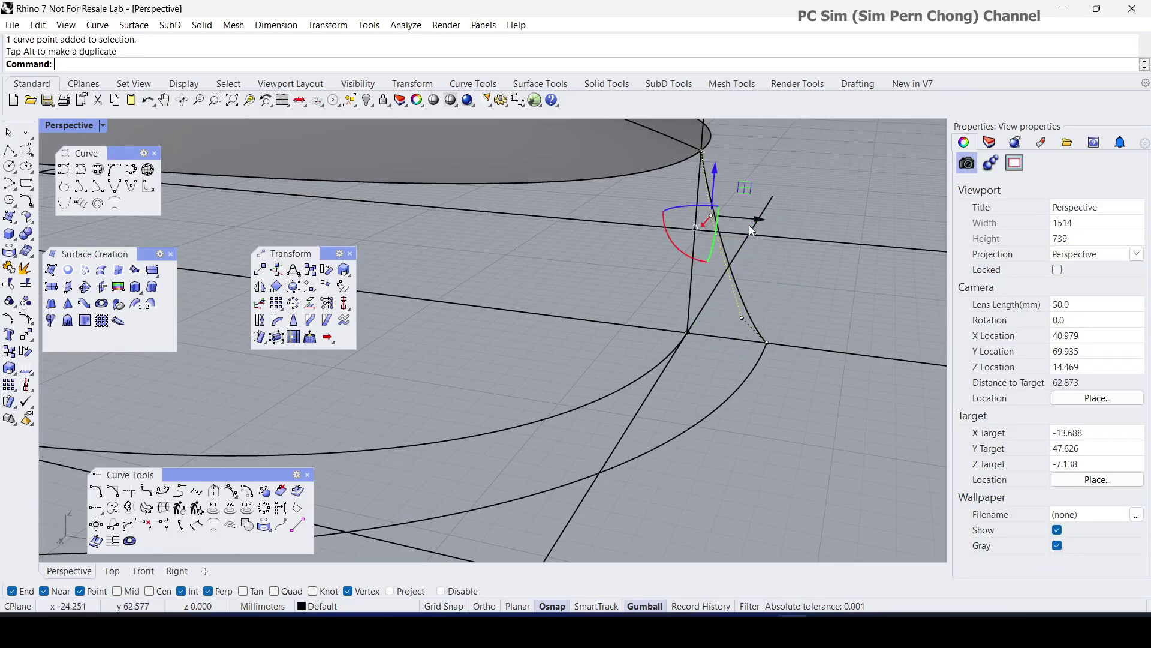
mouse_move(753, 230)
right_mouse_down()
mouse_move(750, 255)
mouse_move(804, 265)
mouse_move(776, 286)
mouse_move(777, 343)
mouse_move(763, 286)
mouse_move(746, 277)
mouse_move(751, 246)
right_mouse_up()
scroll(794, 287, "up", 10)
left_click_drag(757, 242, 773, 237)
Select the top surface together with its curves and points, and move them all down slightly towards the base outline.
scroll(773, 236, "down", 8)
right_click_drag(686, 236, 629, 223)
key("Escape")
scroll(762, 297, "down", 10)
scroll(704, 268, "up", 6)
right_click_drag(667, 283, 660, 249)
left_click_drag(458, 237, 804, 307)
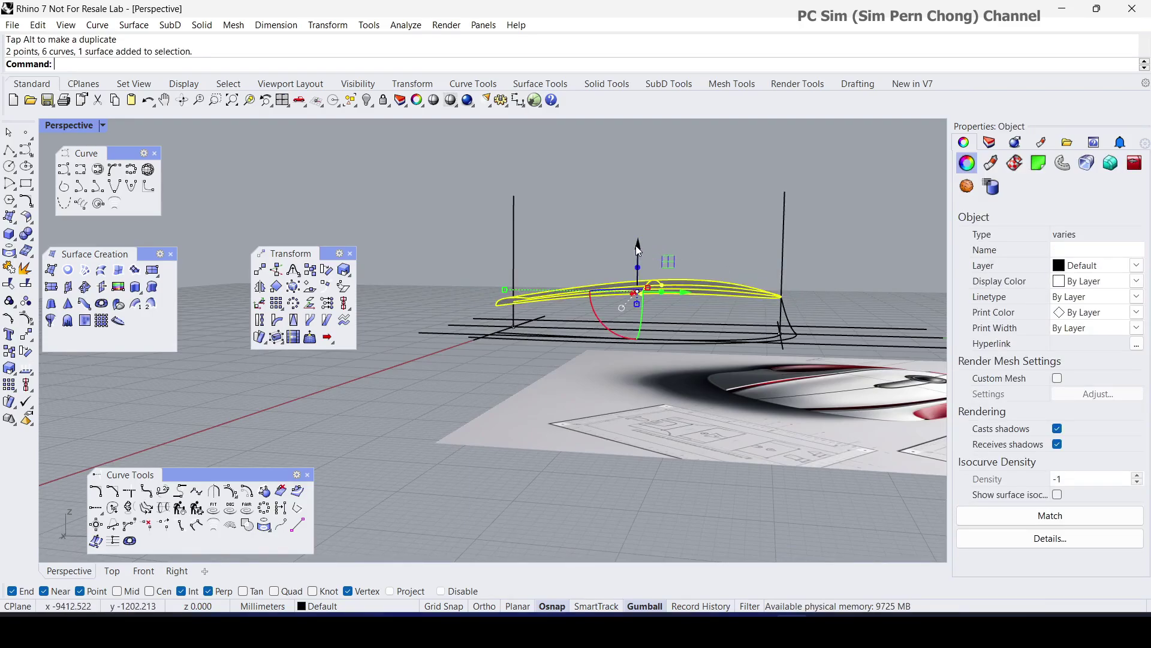
left_click_drag(637, 246, 638, 263)
scroll(828, 315, "up", 5)
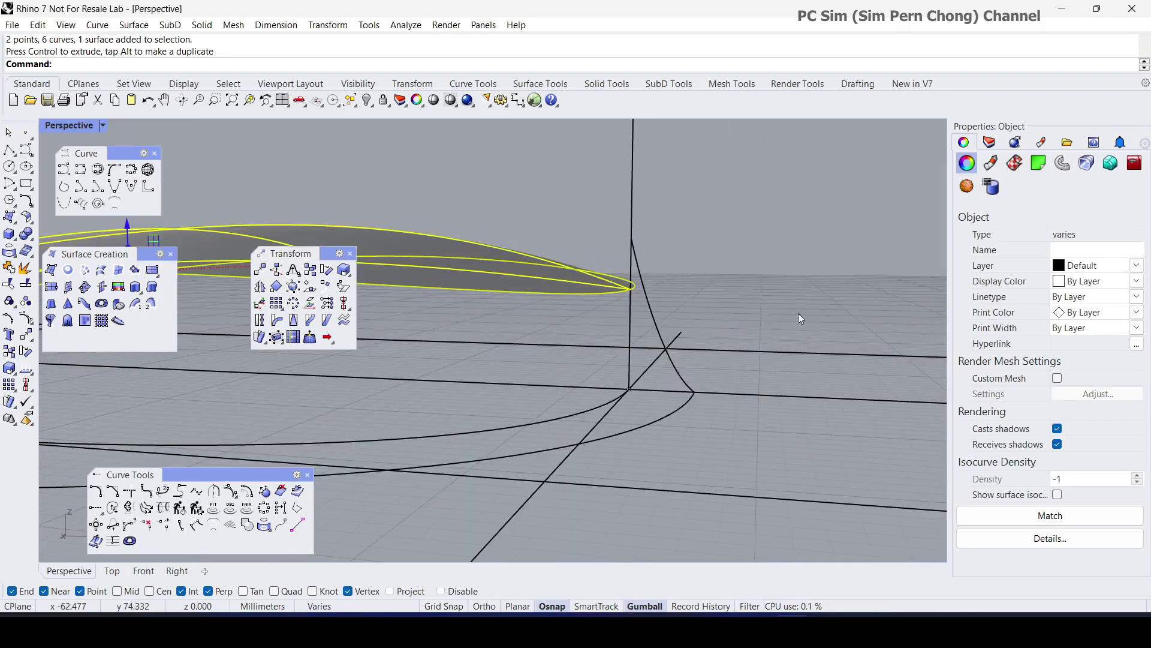
left_click(772, 290)
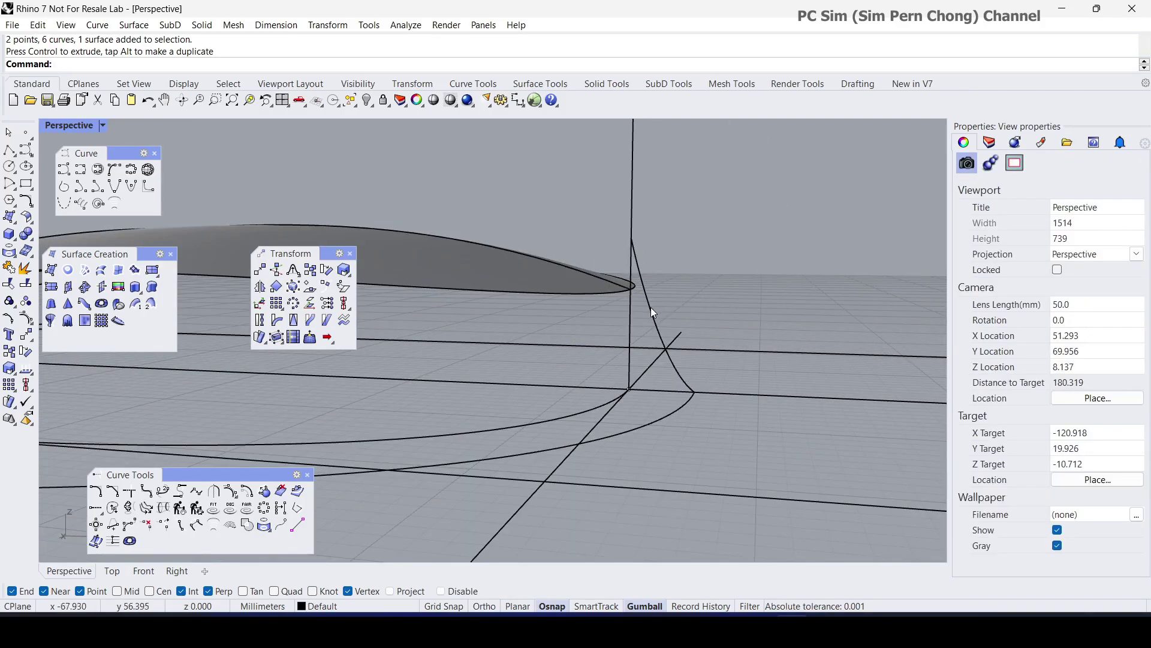
Snap the profile curve's upper end point onto the tip of the top surface's rounded end.
left_click(637, 250)
left_click(633, 240)
left_click_drag(633, 240, 635, 288)
mouse_move(709, 299)
right_mouse_down()
mouse_move(707, 322)
mouse_move(706, 309)
right_mouse_up()
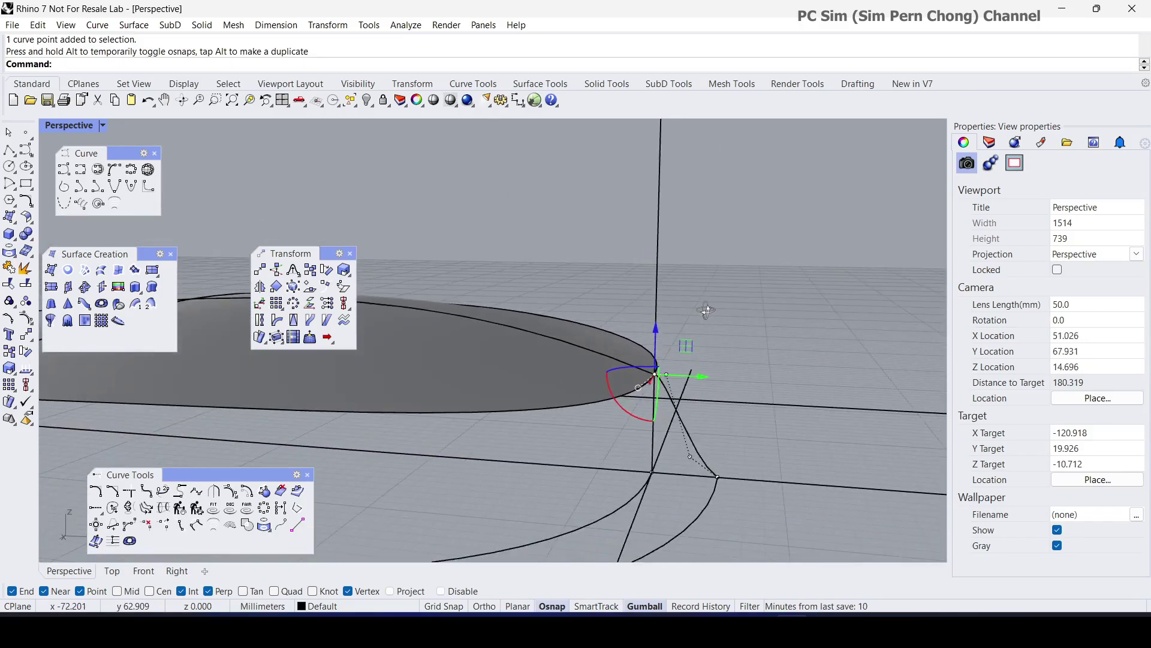
scroll(675, 381, "up", 4)
scroll(672, 367, "down", 2)
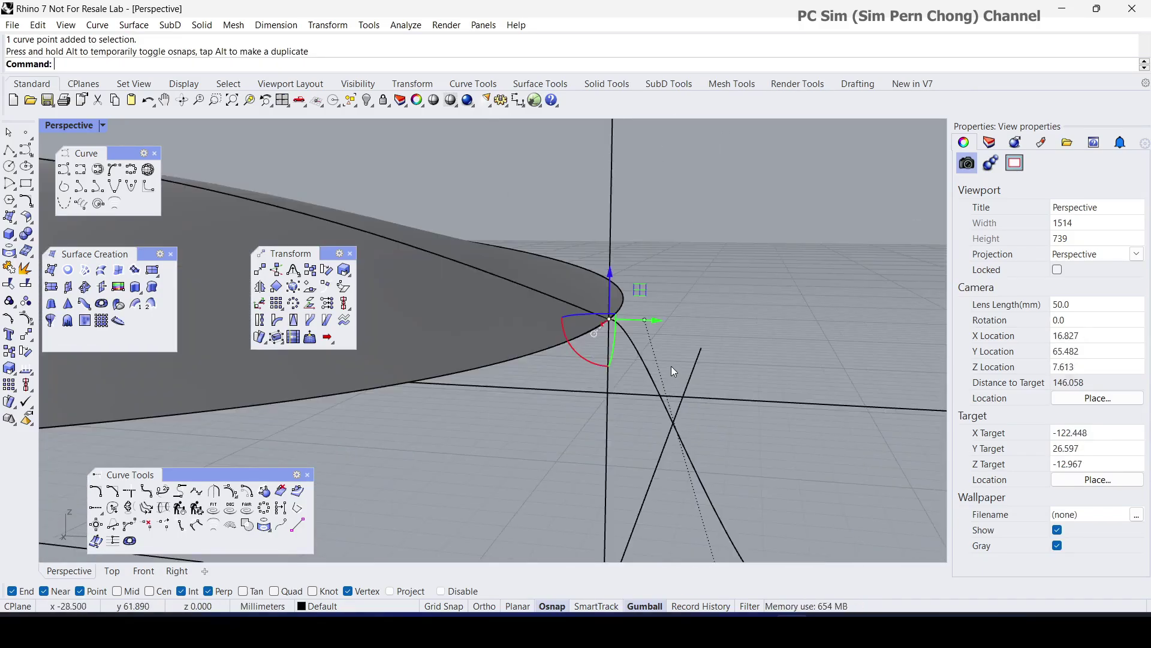
Lower the profile curve's upper inner control point below the top surface's tip and refine its position with a second move.
left_click(646, 320)
key("Escape")
key("Escape")
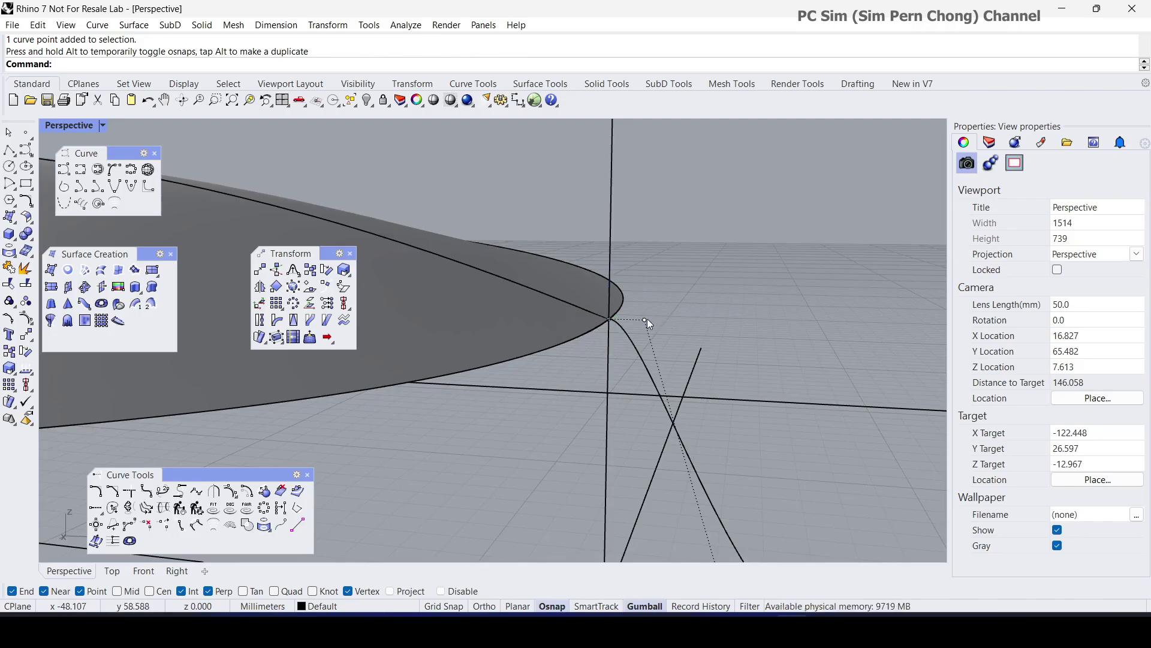
left_click(645, 319)
left_click_drag(646, 277, 641, 373)
scroll(653, 372, "down", 2)
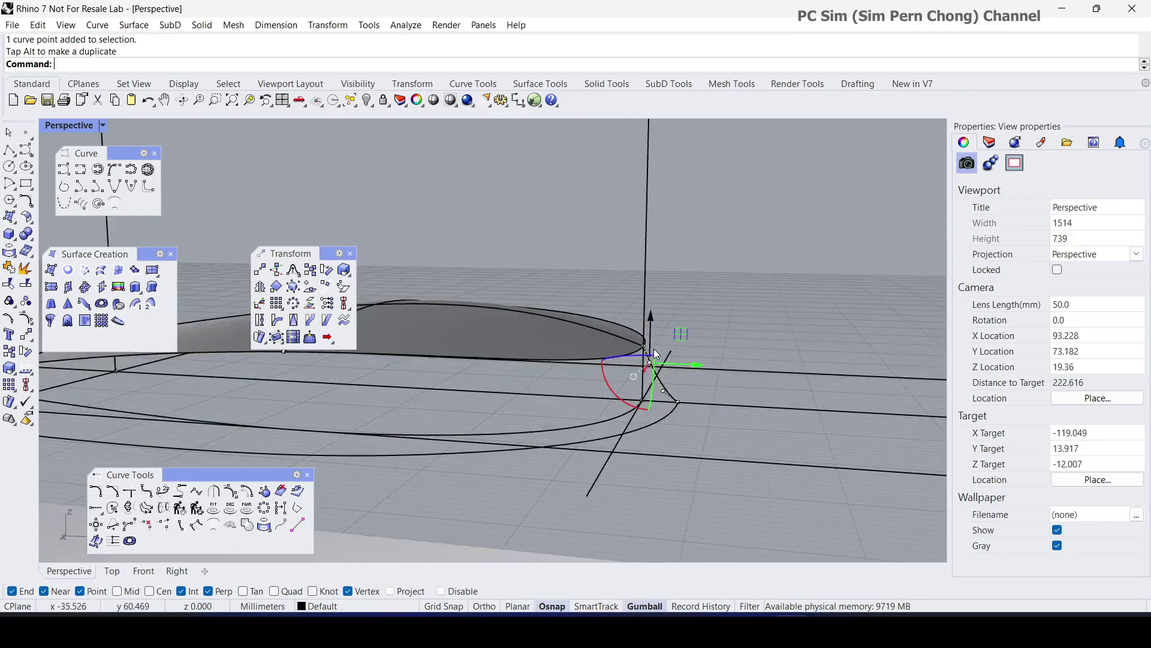
right_click_drag(657, 360, 679, 336)
scroll(679, 336, "down", 1)
scroll(764, 289, "up", 1)
right_click_drag(765, 290, 723, 290)
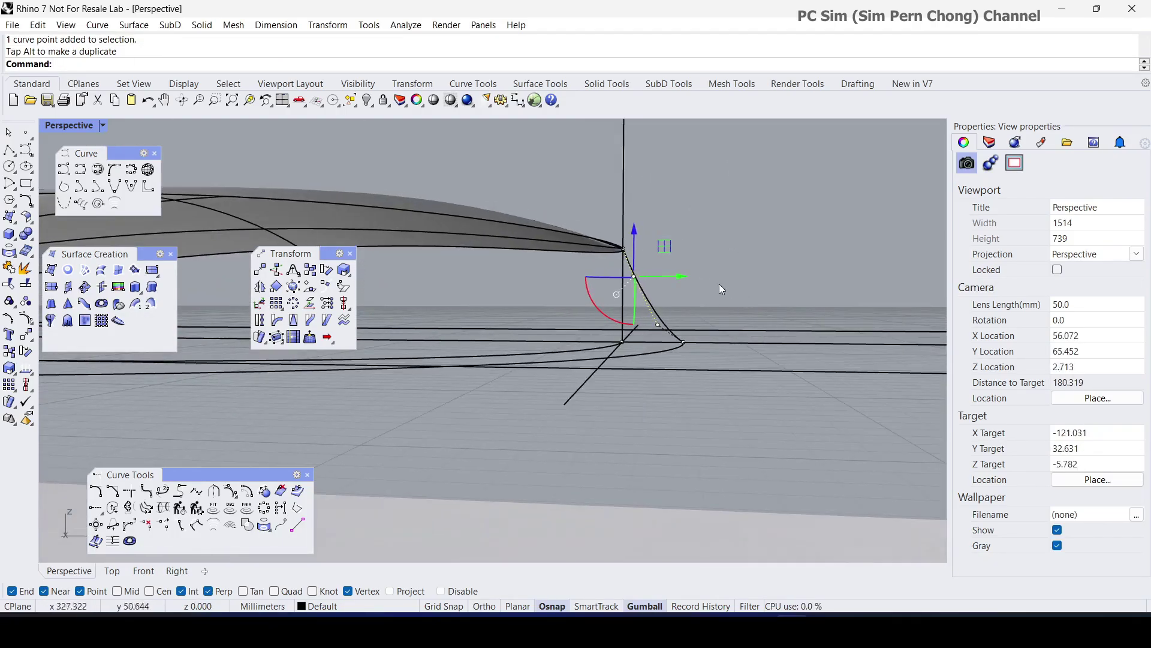
left_click_drag(636, 232, 657, 264)
Start a Sweep 2 Rails between the top surface's side edge curve and the outer lower curve, with the profile as cross section.
right_click_drag(657, 264, 792, 345)
scroll(666, 301, "down", 6)
scroll(765, 388, "up", 8)
scroll(682, 361, "down", 2)
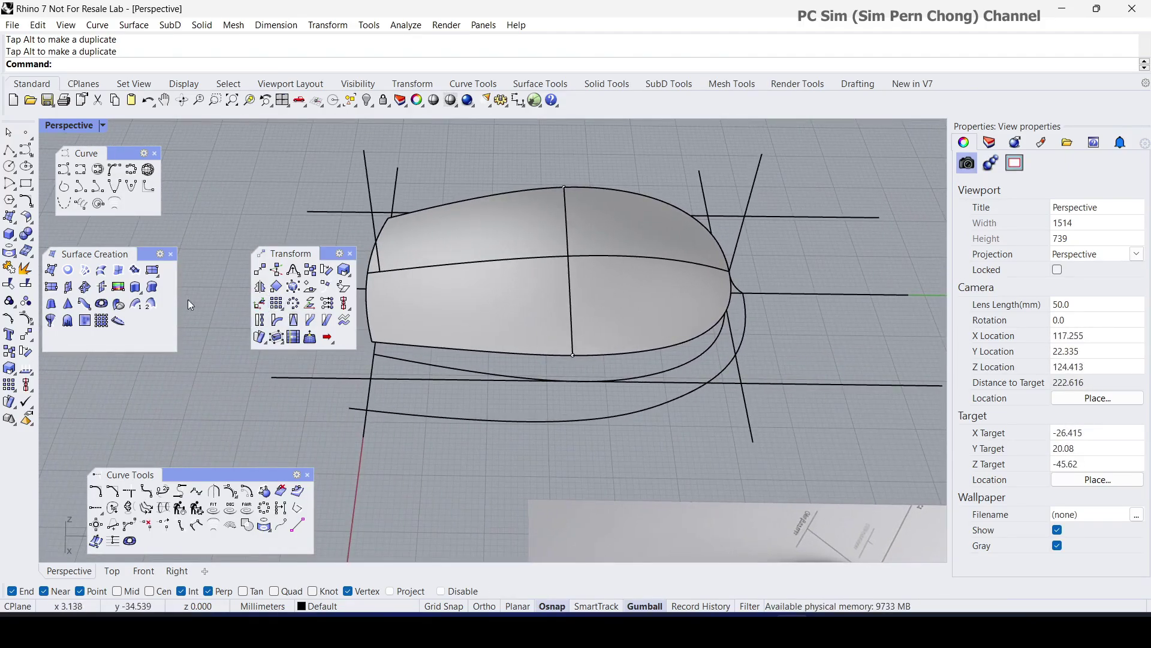
left_click(136, 303)
left_click(707, 333)
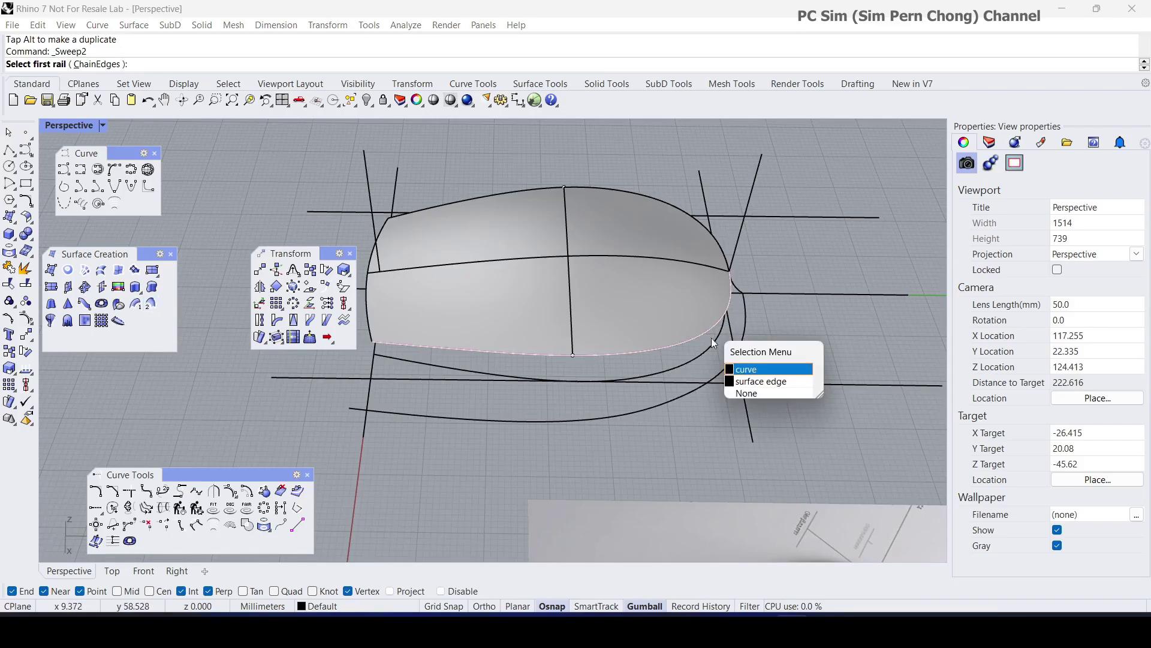
left_click(744, 365)
left_click(743, 344)
left_click(737, 286)
right_click(778, 320)
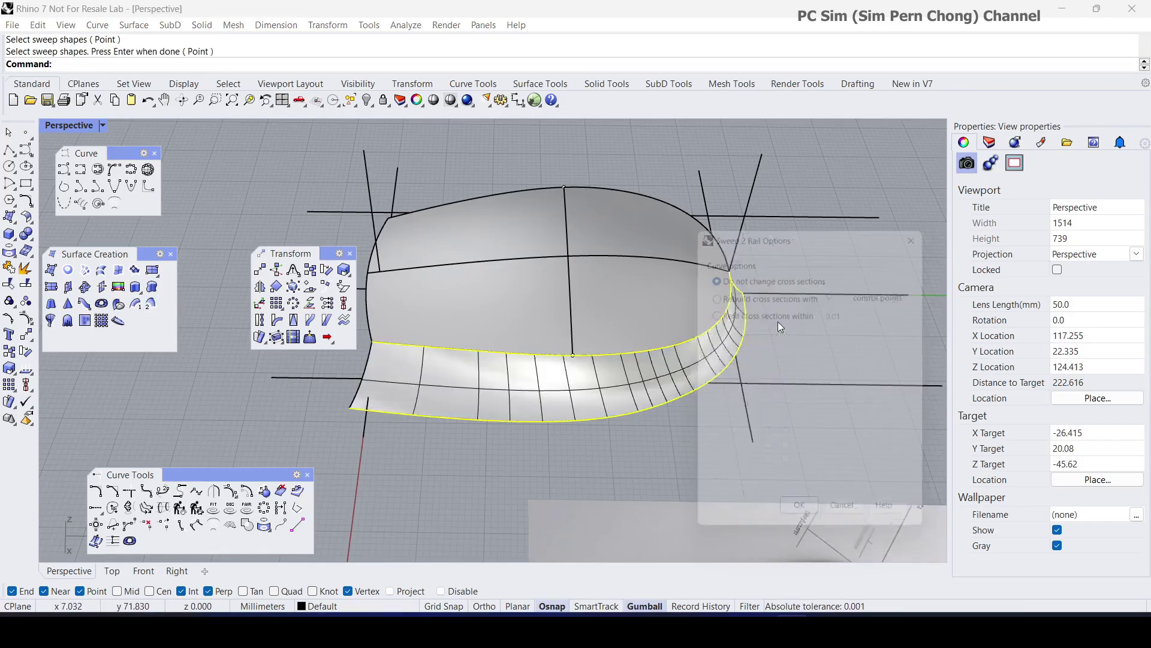
right_click_drag(671, 419, 560, 384)
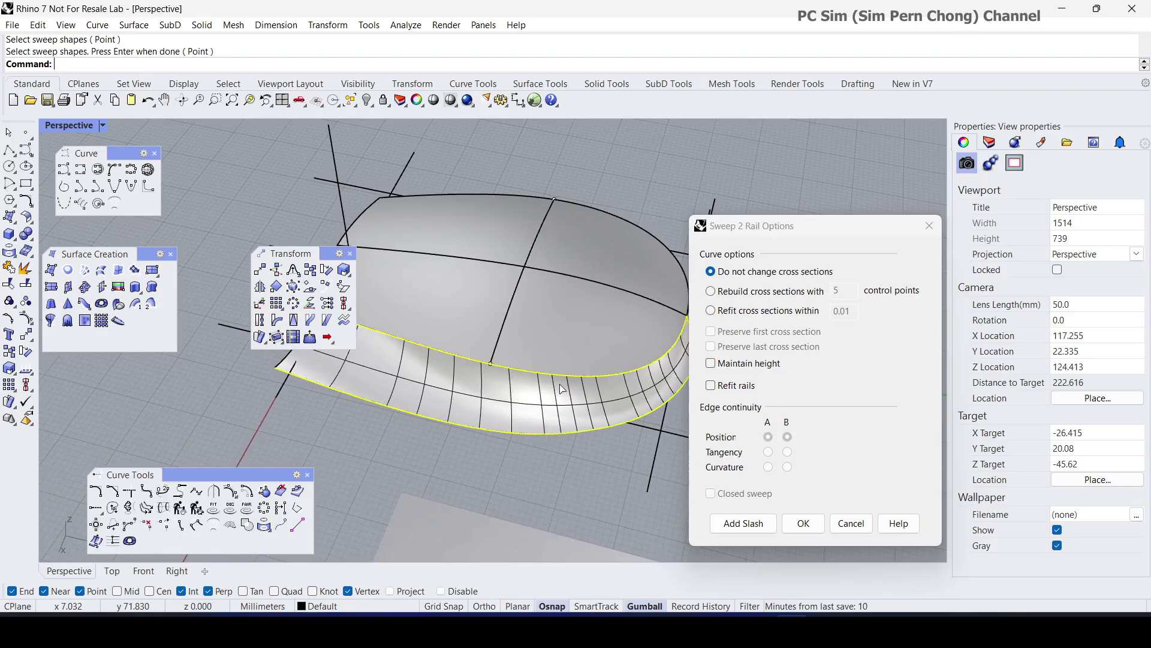
Add a slash between the two rails near the middle of the side and create the sweep with unchanged cross sections.
left_click(727, 519)
left_click(483, 363)
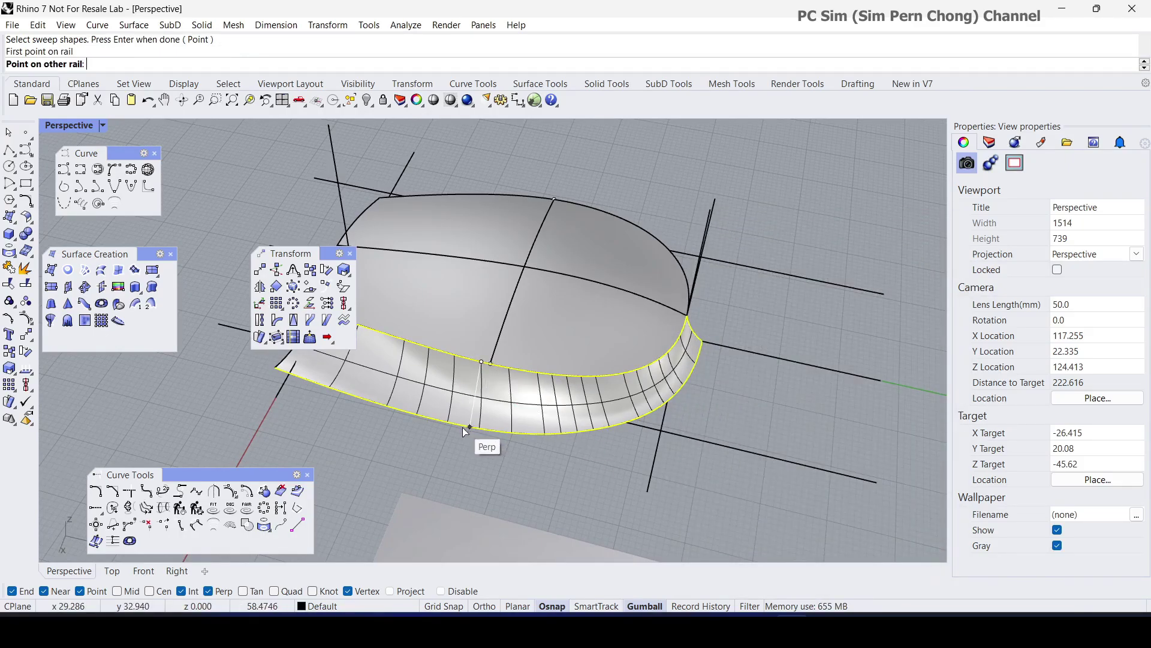
left_click(469, 429)
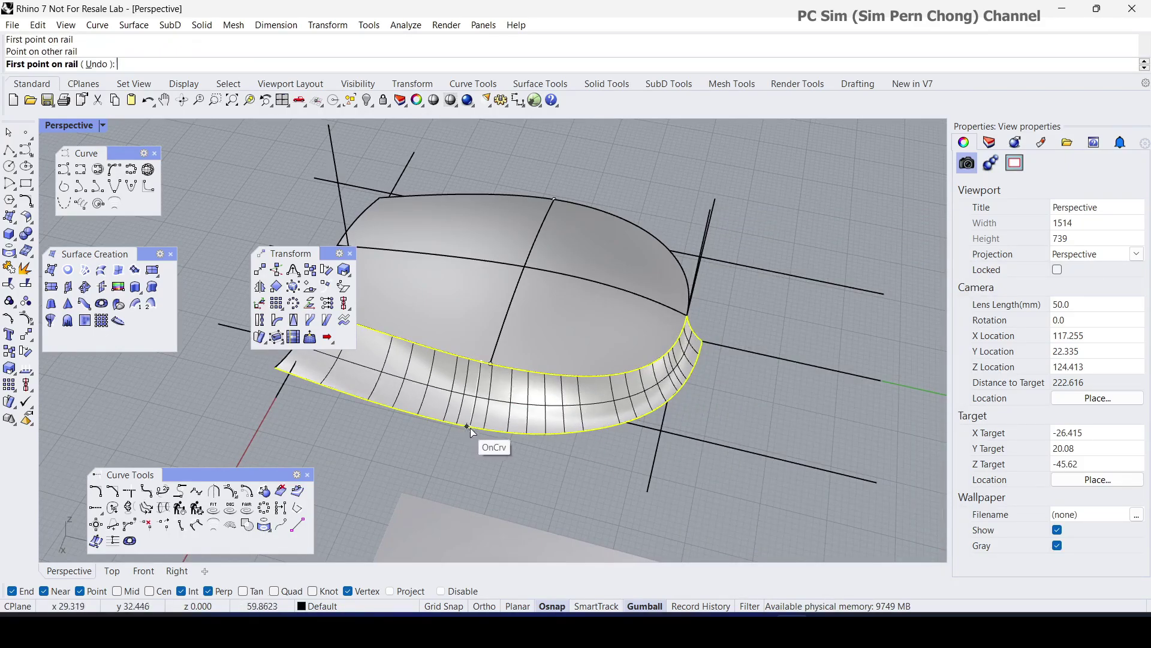
right_click_drag(471, 431, 530, 440)
right_click(537, 466)
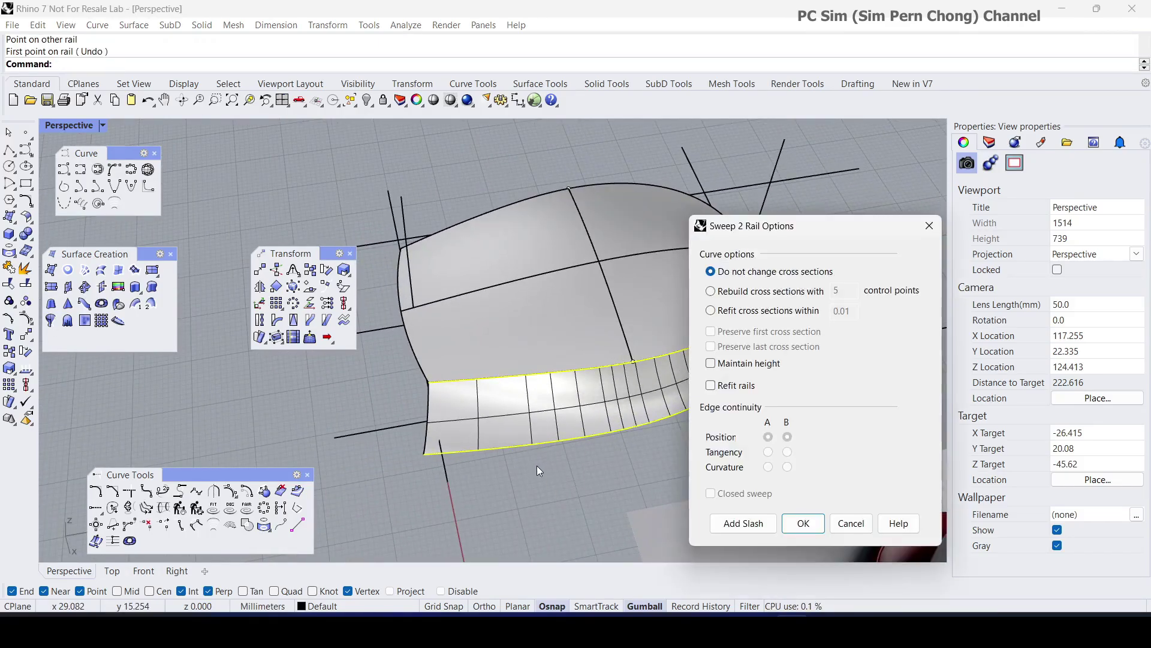
left_click(803, 523)
Hide the isocurves of the swept side surface and compare the body with the concept image.
right_click_drag(803, 523, 708, 443)
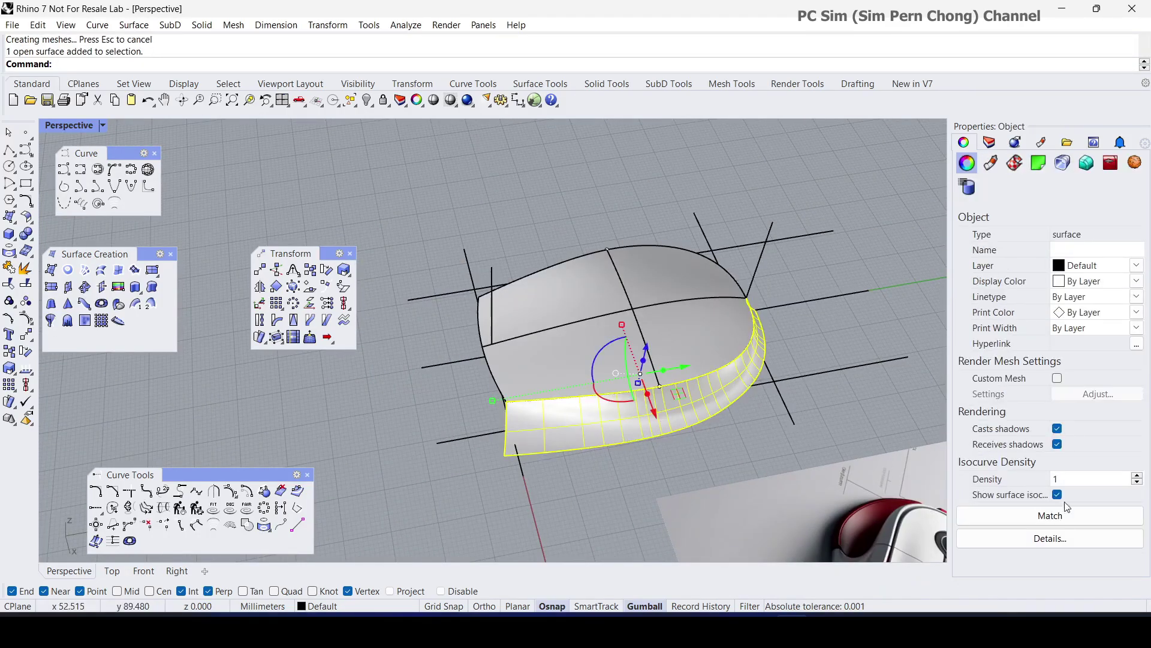
left_click(847, 404)
right_click_drag(846, 405, 873, 415)
scroll(783, 372, "down", 3)
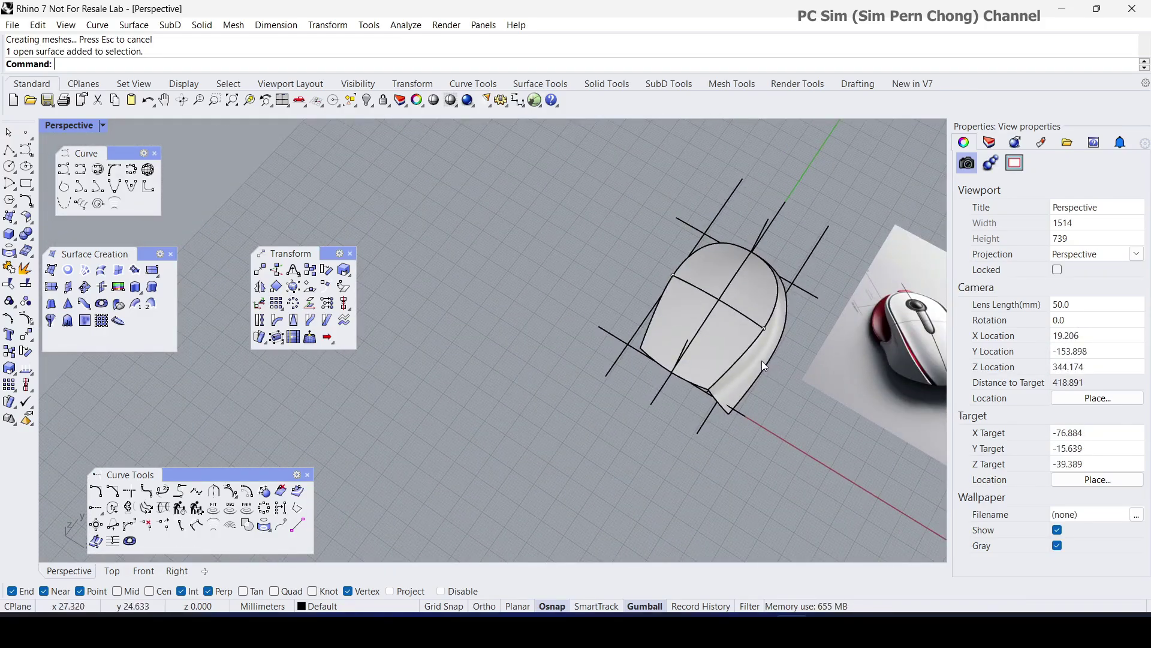
right_click_drag(762, 361, 658, 408, "shift")
scroll(671, 333, "up", 2)
right_click_drag(646, 399, 532, 320)
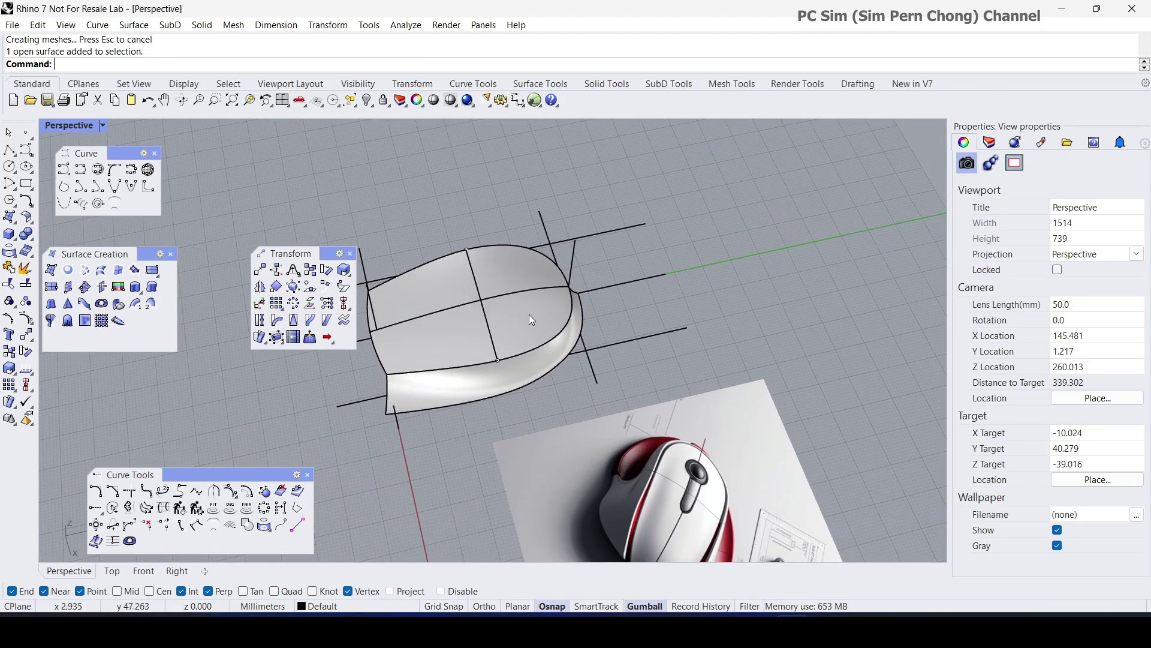
Mirror a copy of the side surface across the body's centre line to the opposite side.
left_click(557, 358)
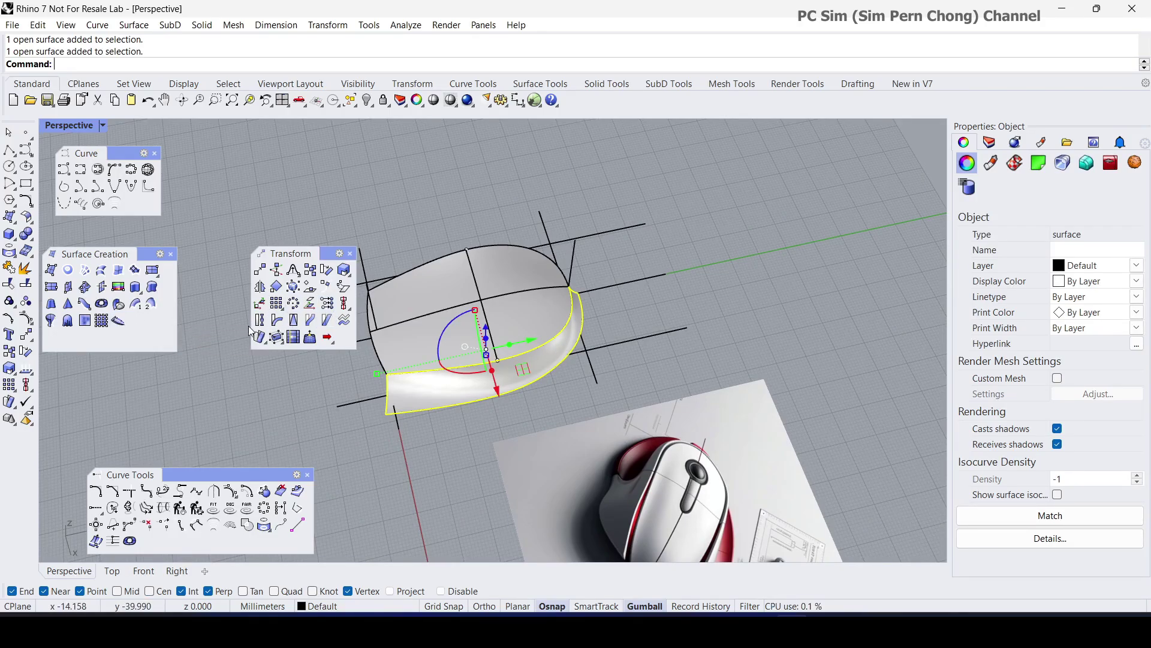
right_click(594, 301)
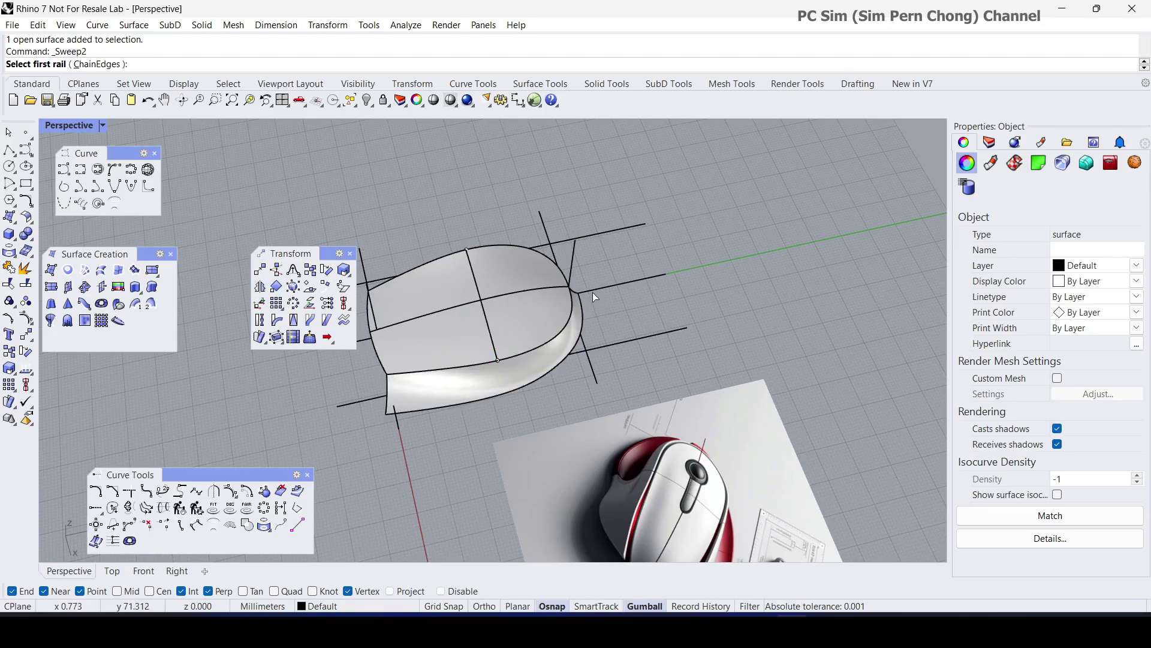
left_click(261, 287)
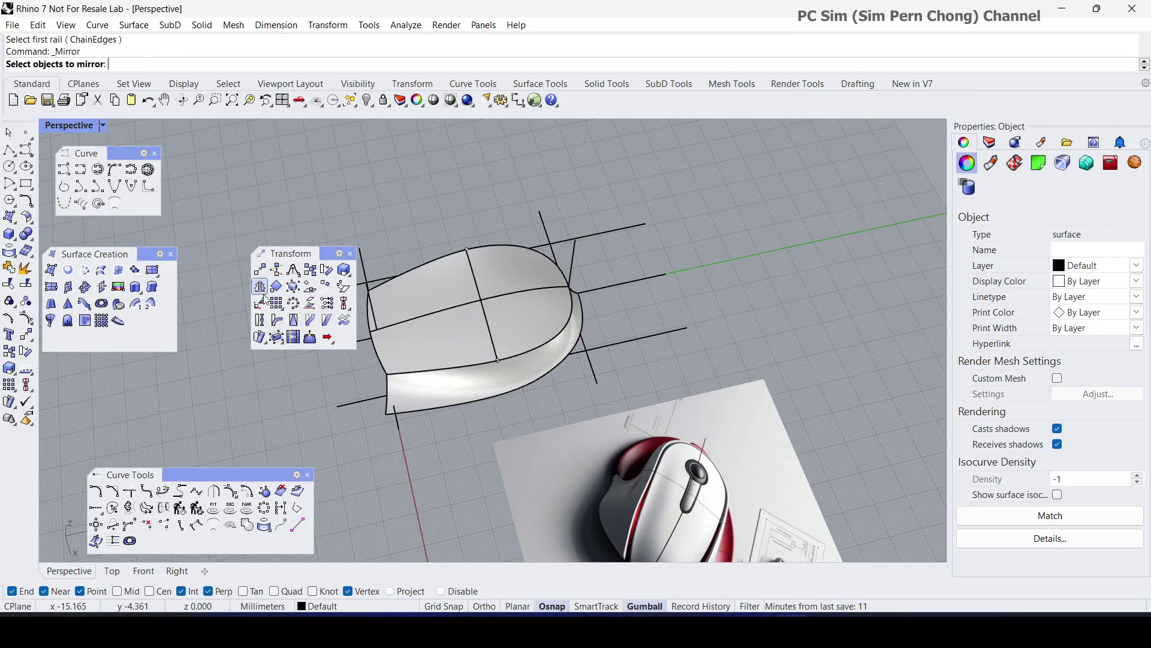
left_click(576, 317)
right_click(605, 298)
left_click(584, 295)
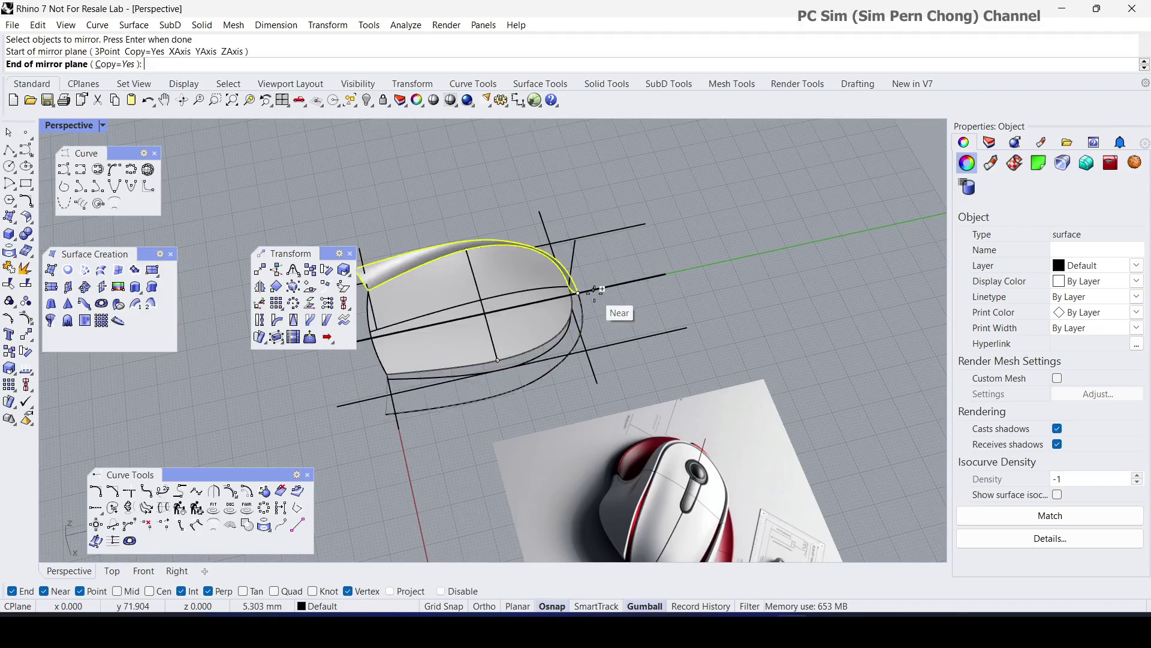
left_click(594, 291)
right_click_drag(606, 304, 534, 312)
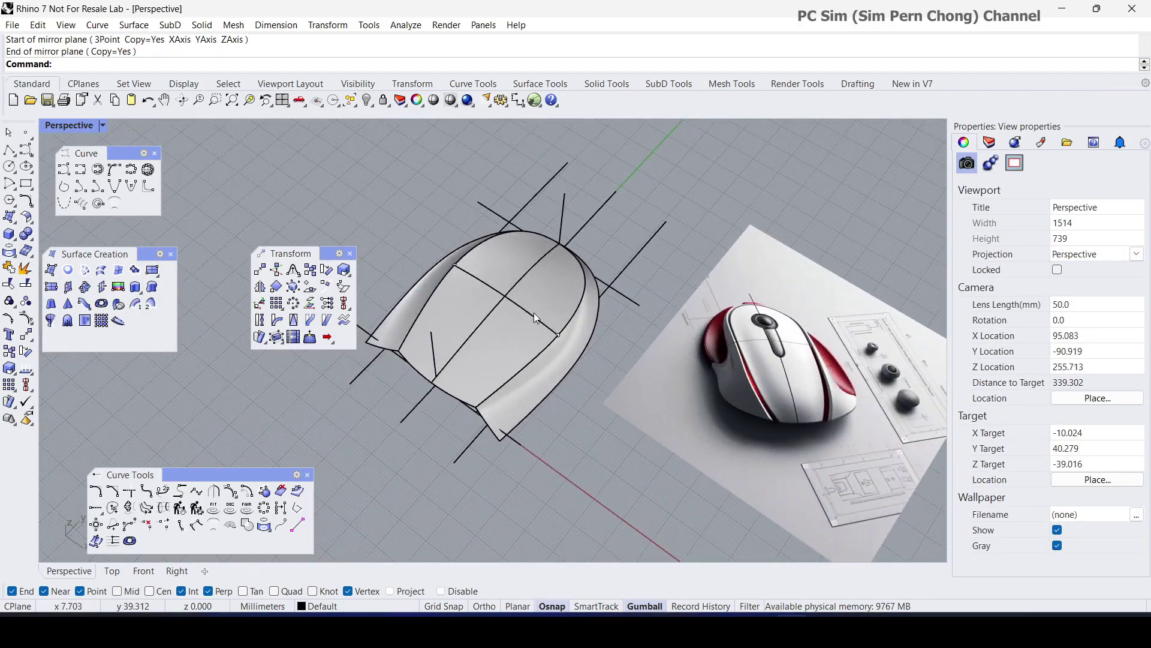
Examine the body with both side surfaces from several angles and from above, comparing its outline with the concept image.
scroll(509, 370, "up", 4)
right_click_drag(504, 394, 689, 429)
scroll(682, 383, "down", 6)
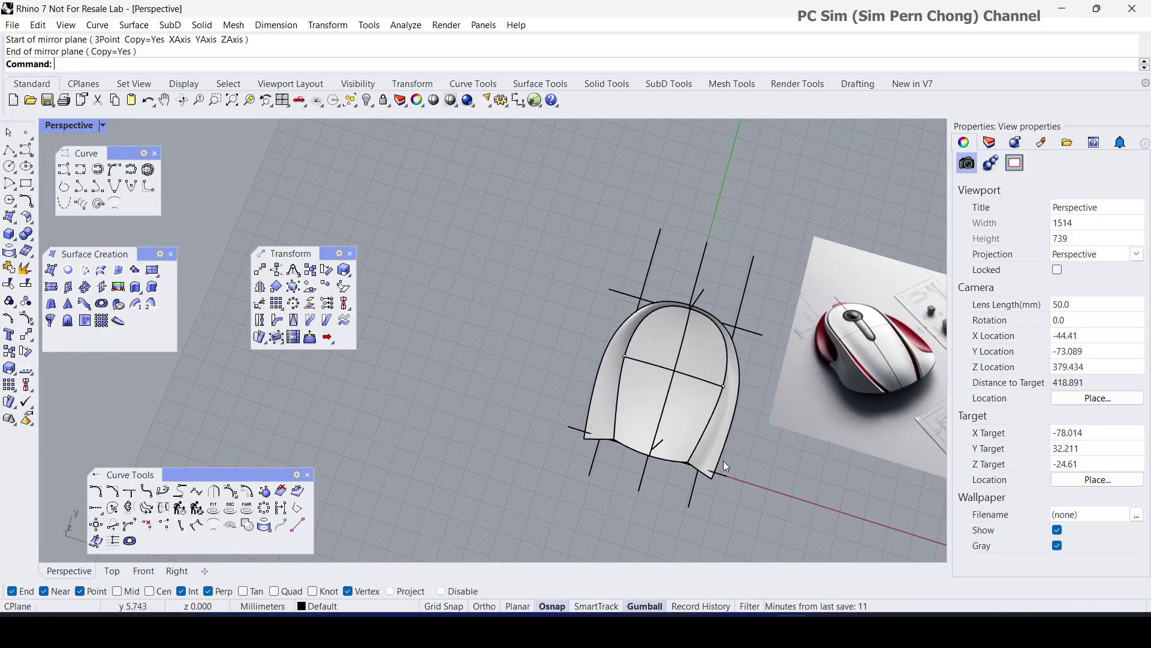
scroll(669, 307, "up", 4)
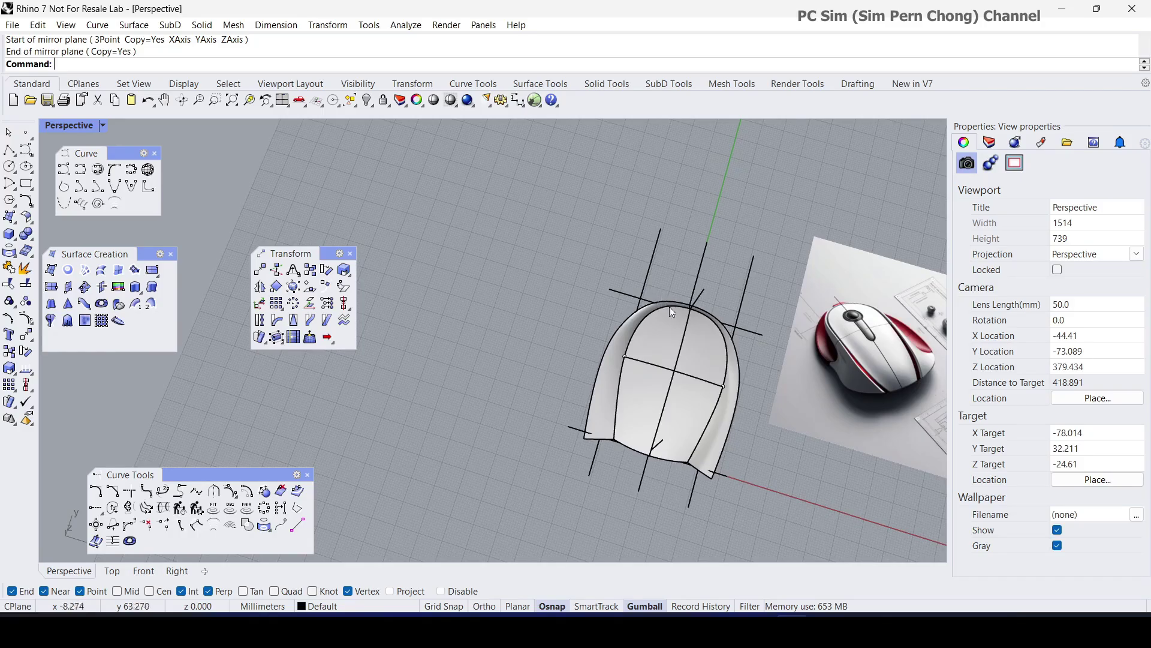
right_click_drag(696, 340, 627, 347, "shift")
right_click_drag(626, 347, 674, 321)
scroll(655, 348, "up", 2)
scroll(652, 275, "down", 2)
scroll(652, 276, "down", 3)
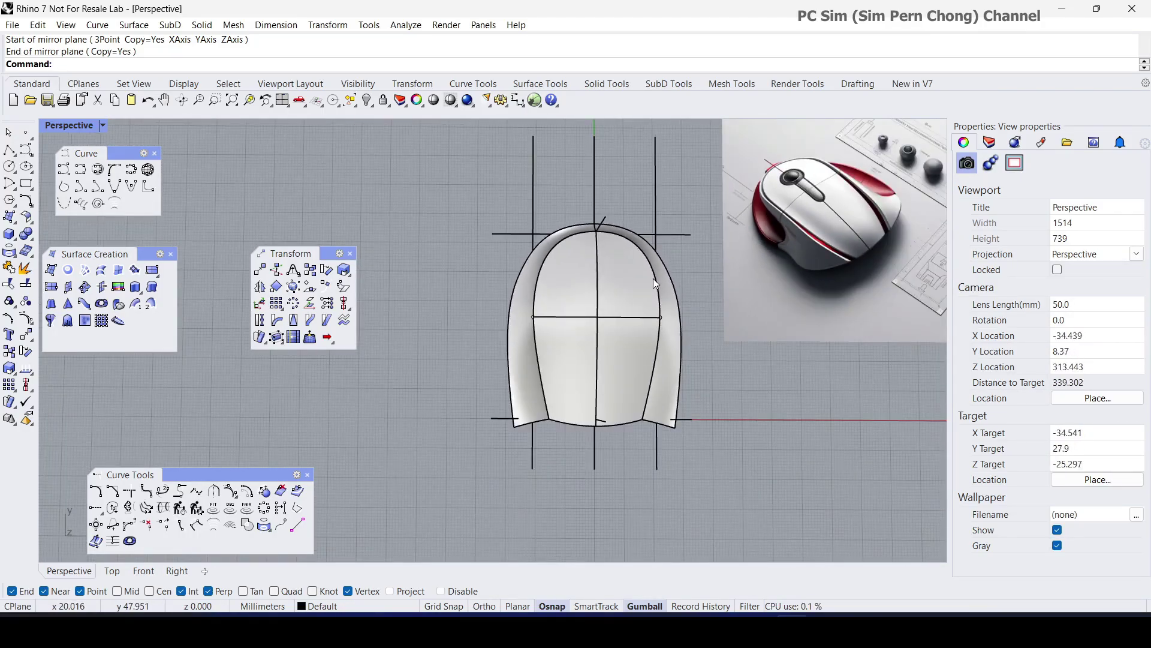
Undo the mirroring and the isocurve display change, and delete the remaining swept side surface.
key("ctrl+z")
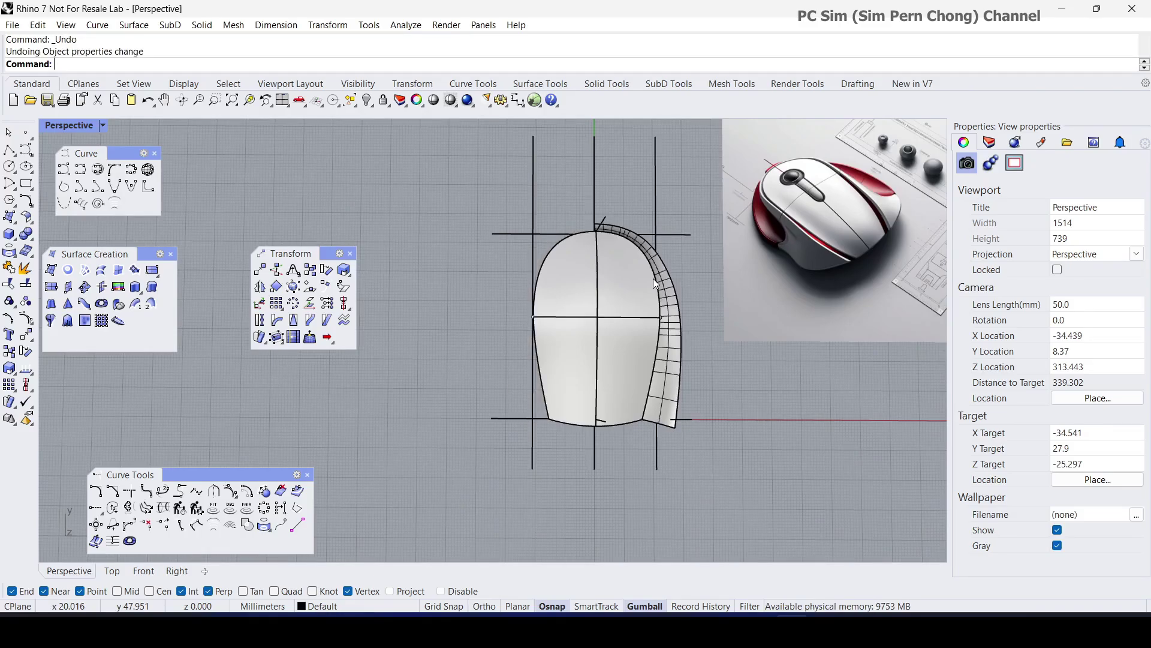
left_click(674, 329)
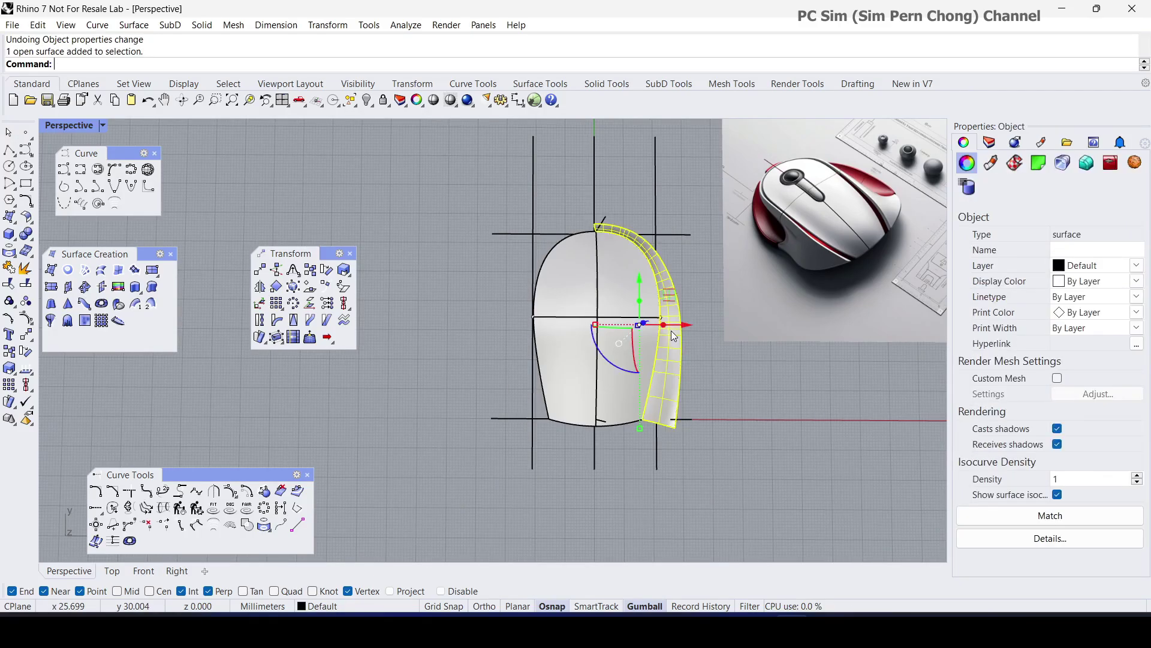
key("Delete")
Return from the maximized Perspective view to the four-viewport layout.
scroll(671, 330, "down", 2)
right_click_drag(671, 331, 619, 332, "shift")
double_click(67, 126)
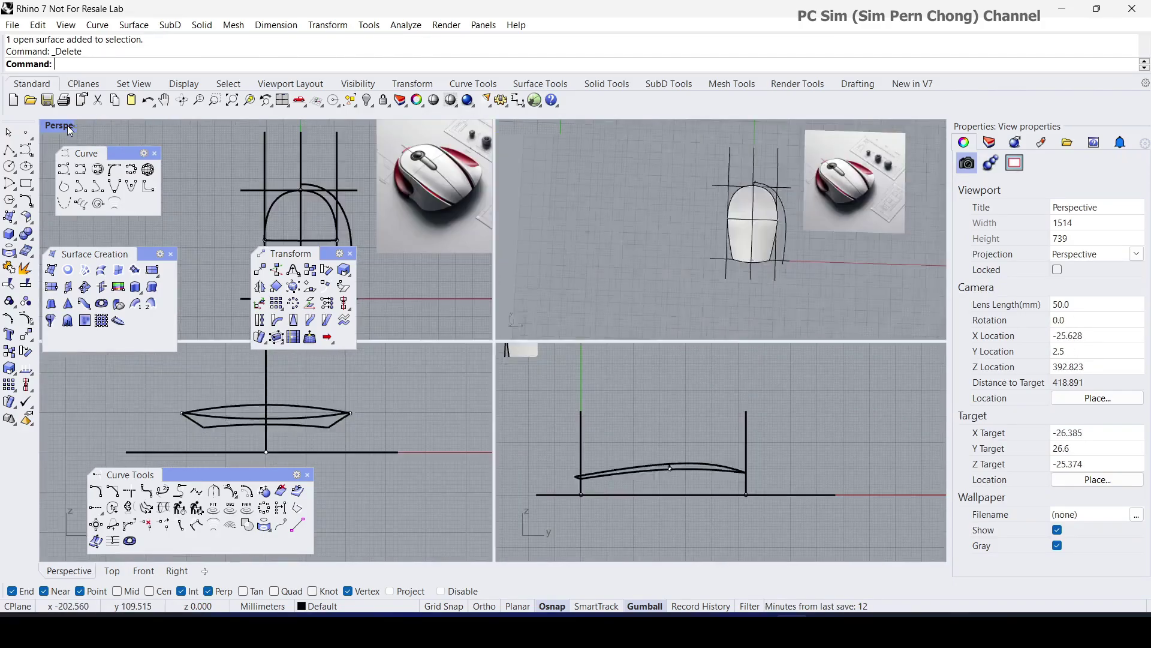
In the Top view, scale all mouse curves and the top surface narrower across their width about the centre line.
double_click(64, 129)
scroll(498, 306, "down", 2)
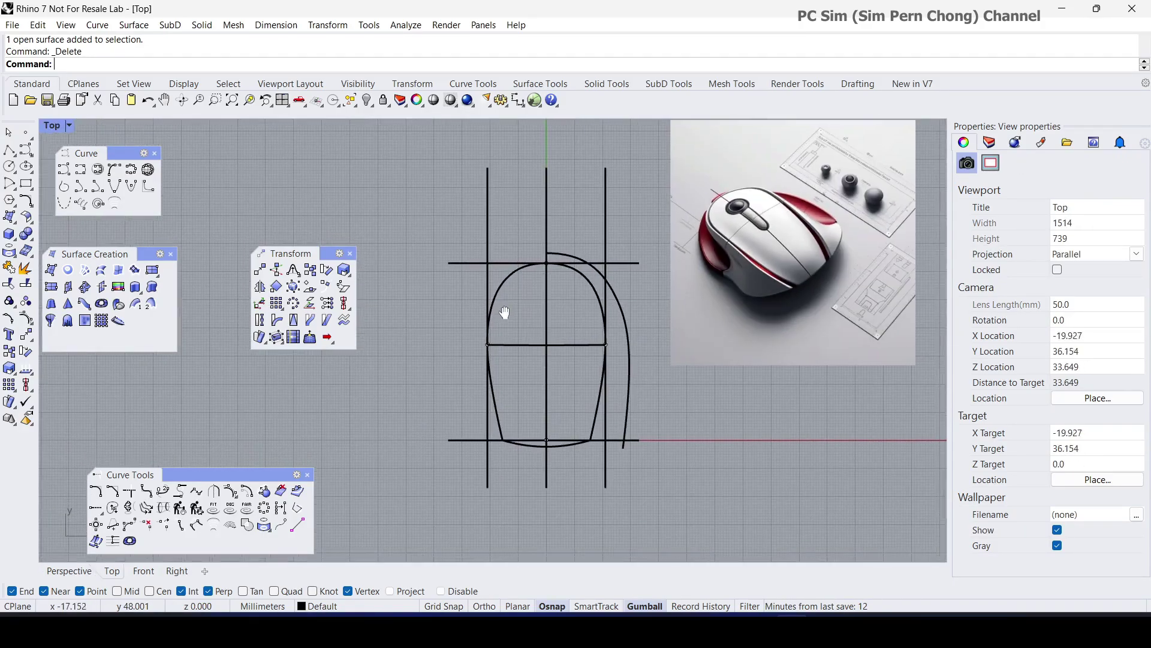
mouse_move(412, 155)
left_mouse_down()
mouse_move(612, 429)
mouse_move(639, 514)
left_mouse_up()
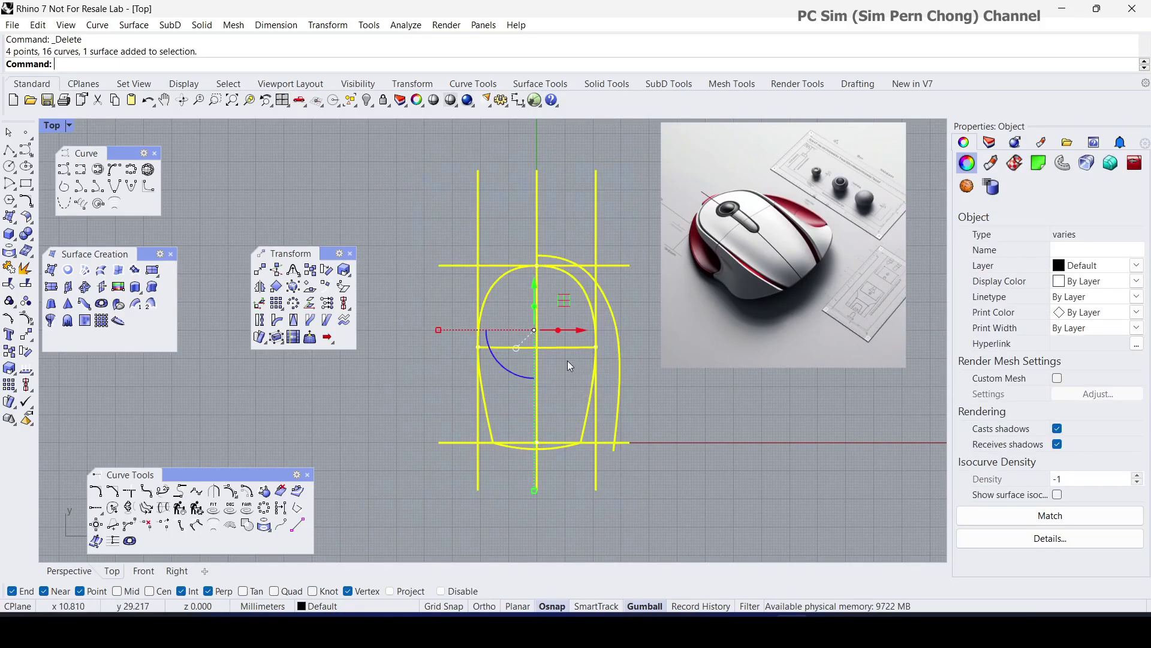
scroll(568, 362, "up", 2)
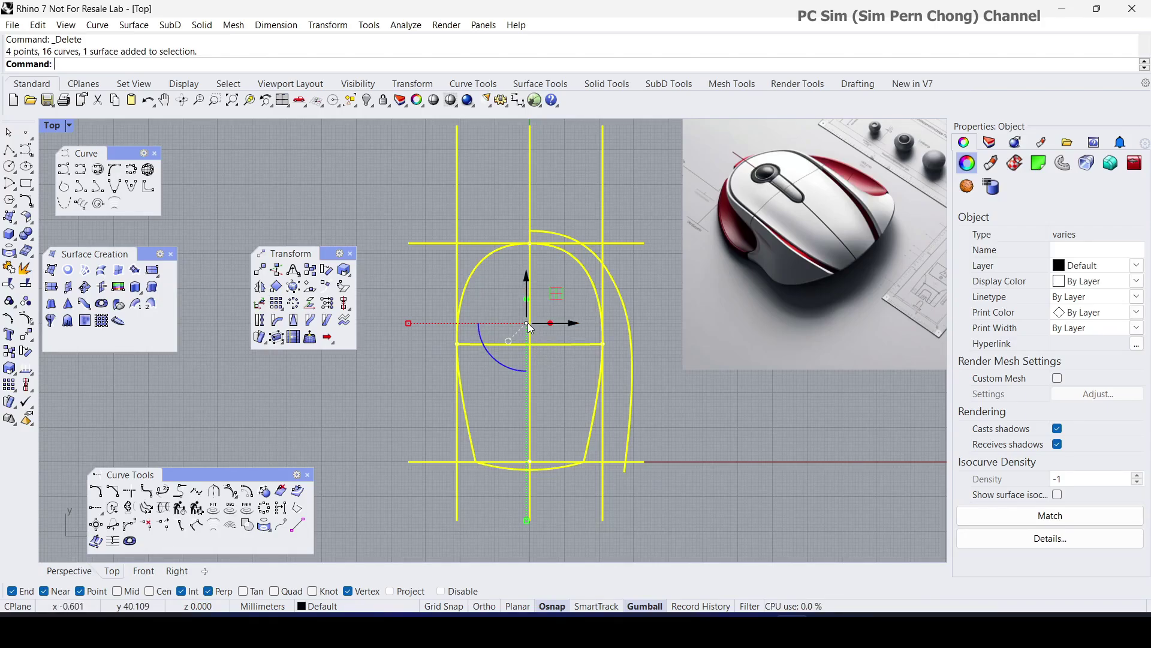
left_click_drag(528, 324, 530, 344, "ctrl")
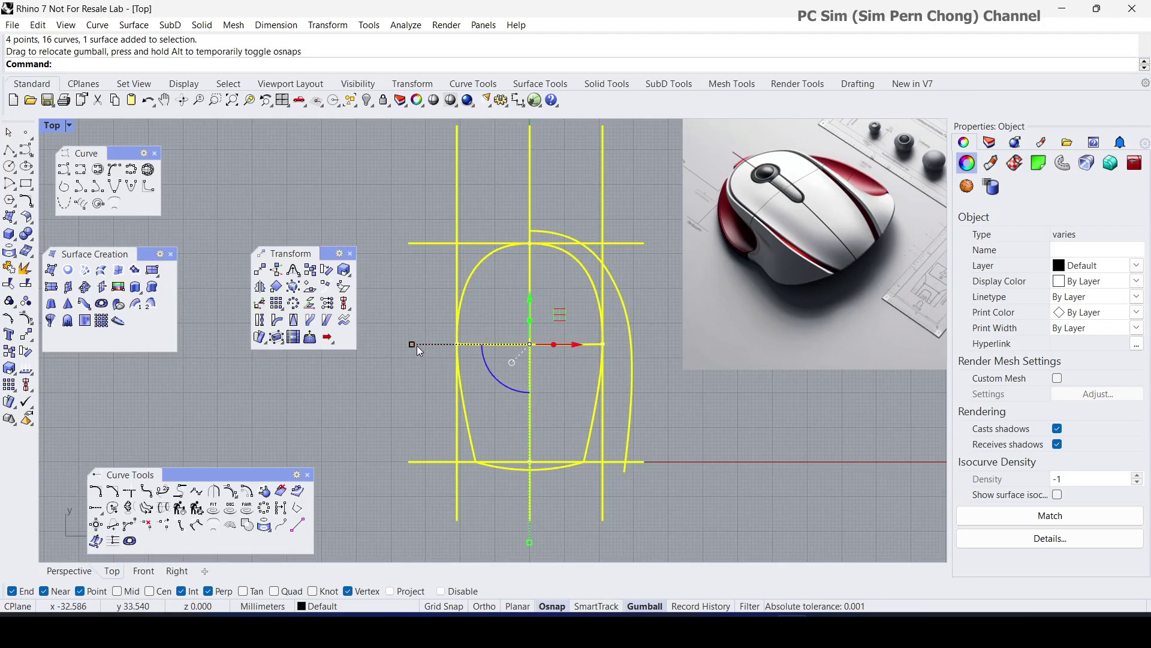
left_click_drag(419, 347, 433, 348)
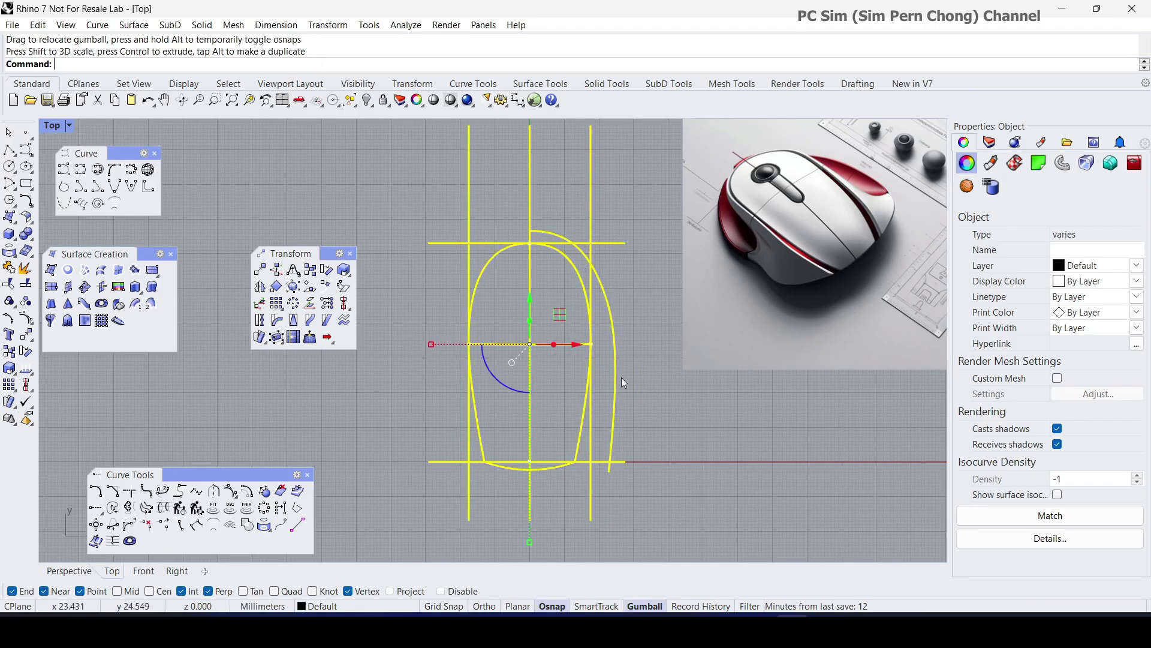
key("Escape")
Move the three rear control points of the outer lower outline curve slightly outward, away from the body.
left_click(624, 374)
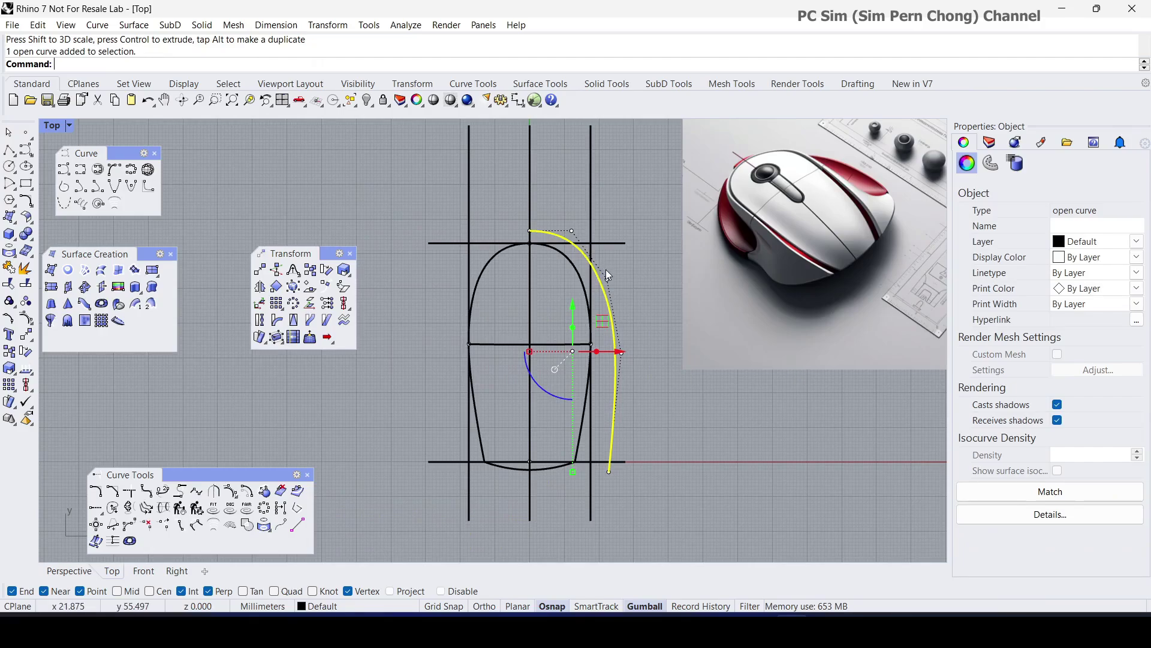
left_click(607, 280)
left_click(622, 353, "shift")
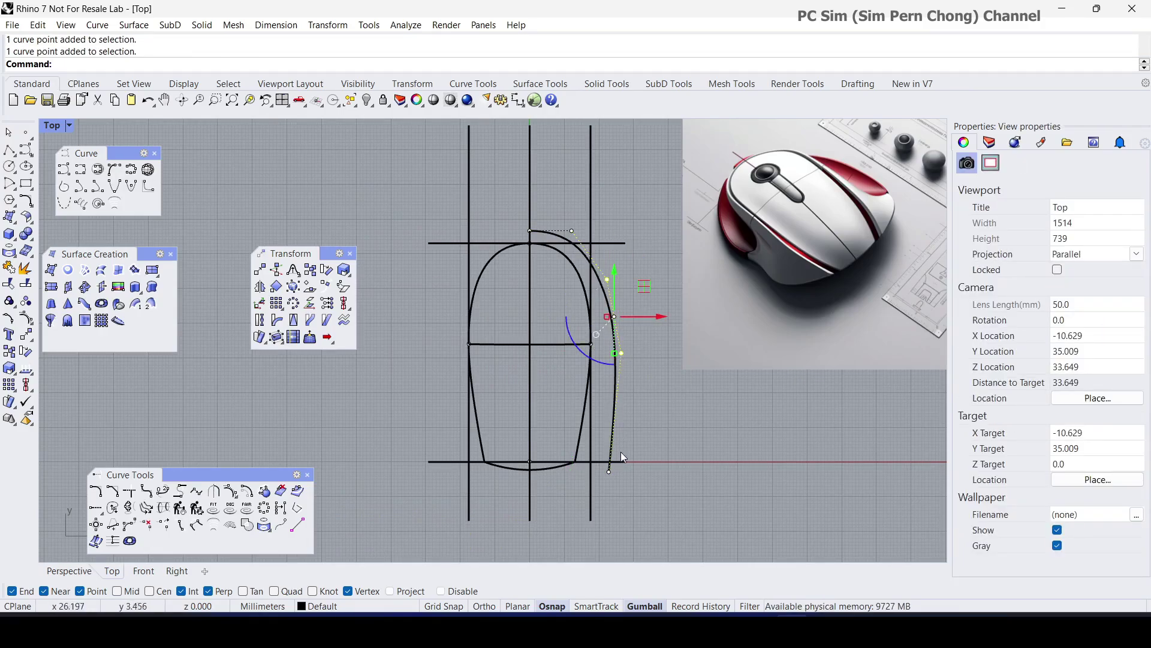
left_click(610, 471, "shift")
left_click_drag(657, 377, 672, 389)
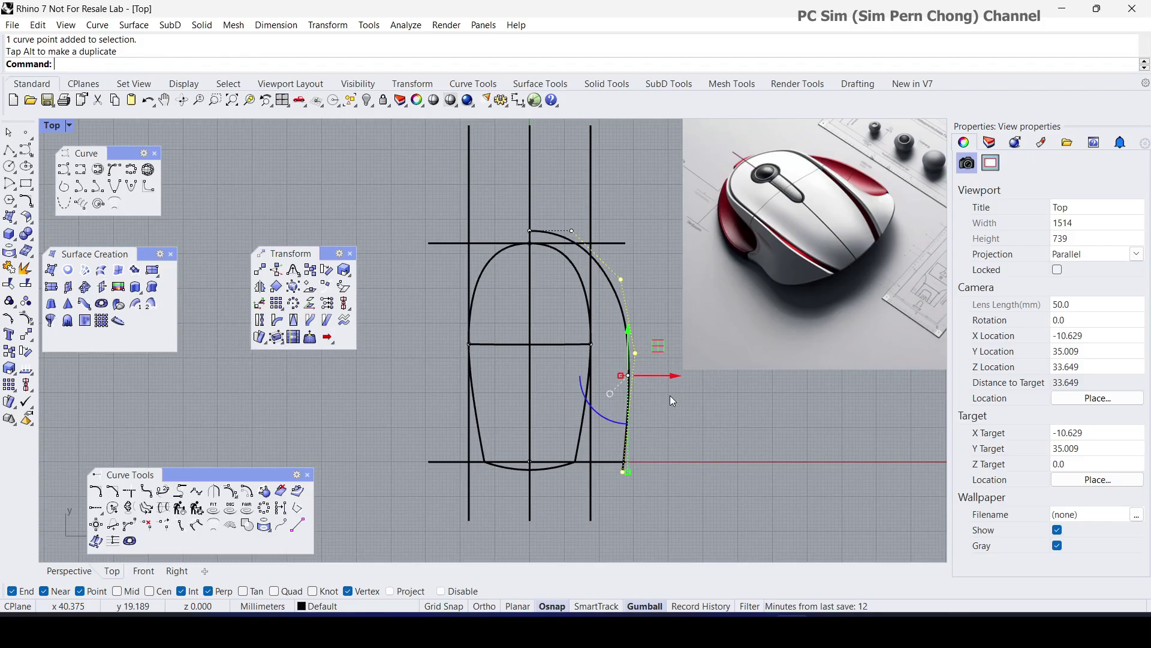
key("Escape")
key("Escape")
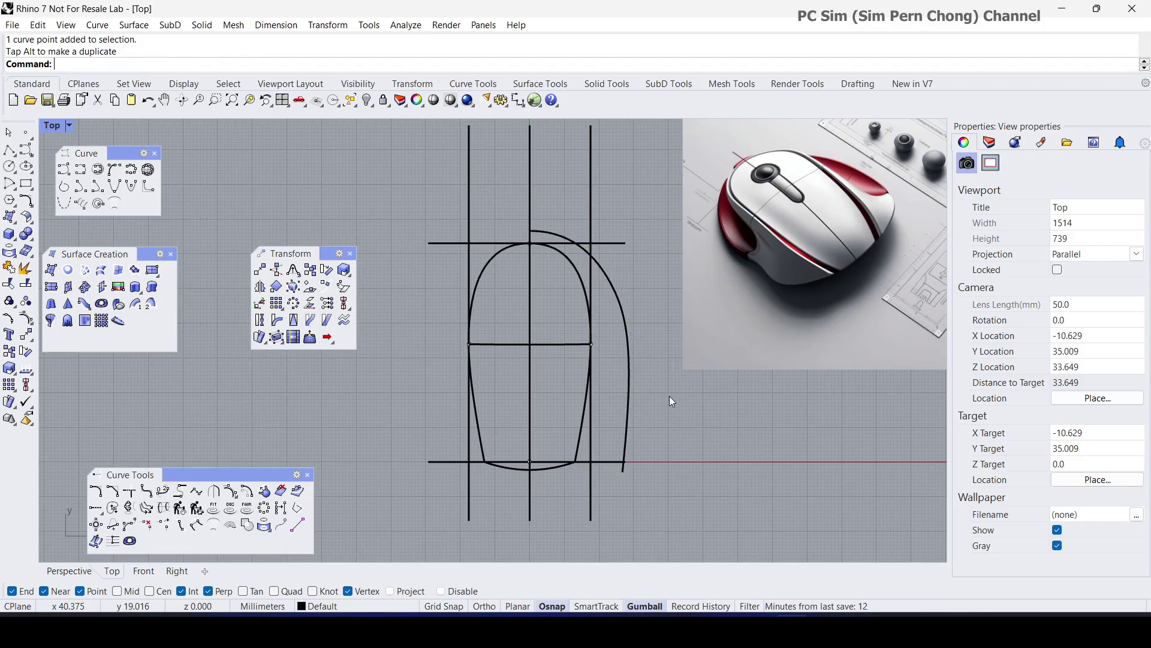
Sweep the short flared end profile along two rails, the top surface's side edge and the lower outline curve, in the Perspective view.
double_click(58, 124)
double_click(509, 126)
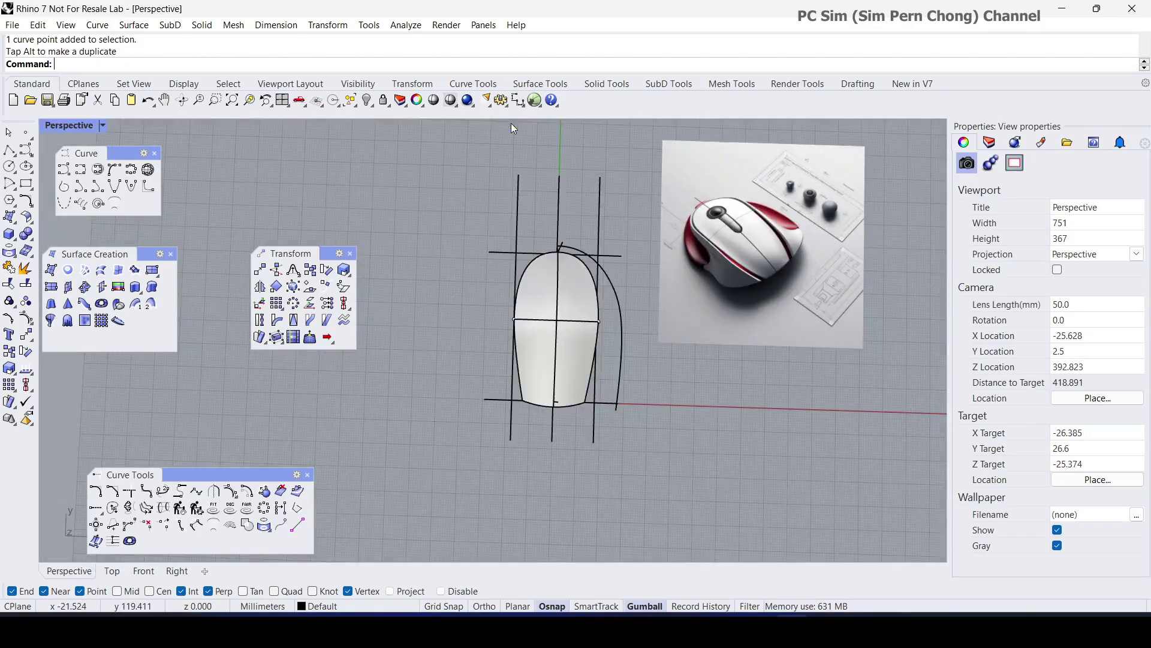
right_click_drag(528, 288, 630, 311)
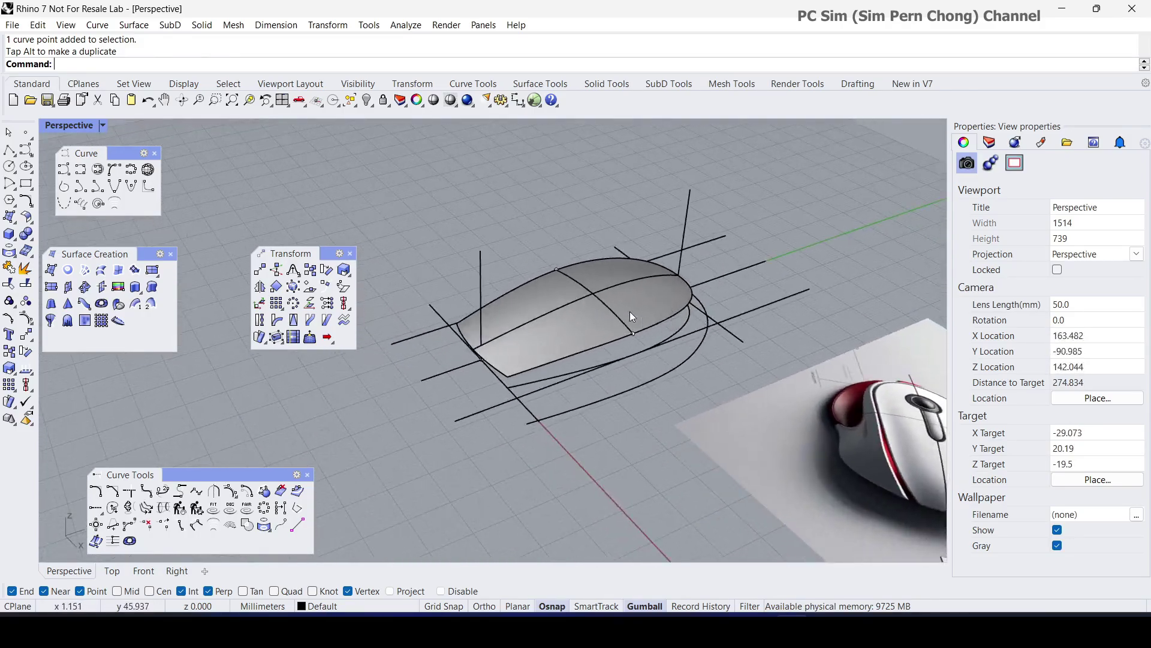
left_click(137, 306)
left_click(150, 304)
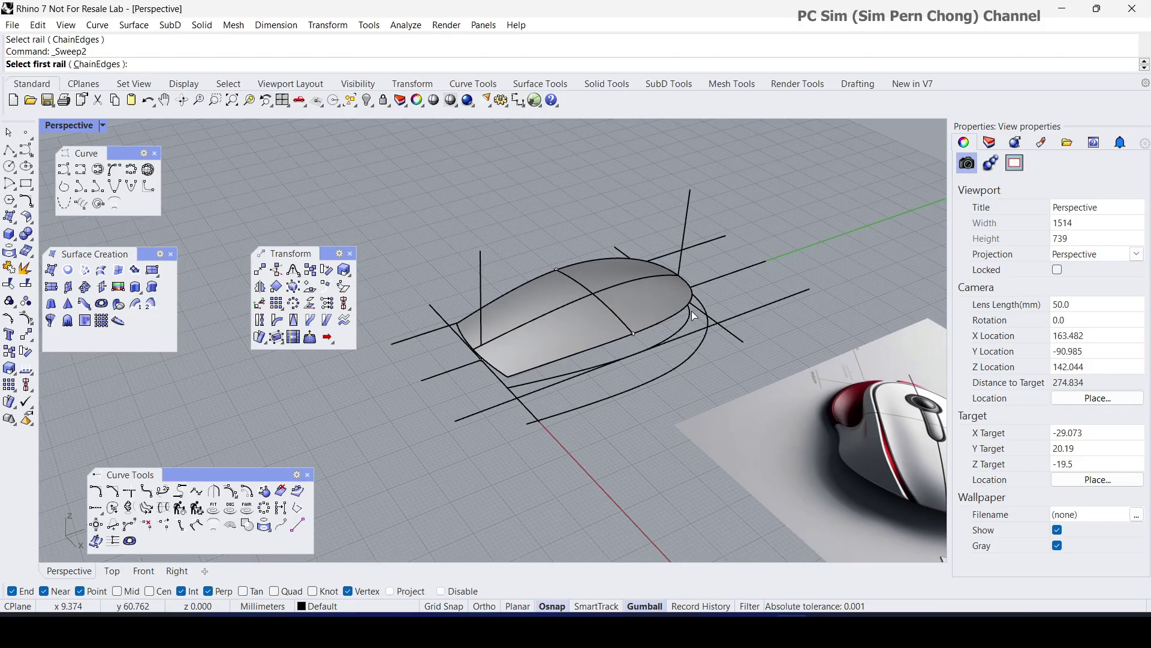
right_click_drag(692, 311, 653, 325)
left_click(648, 340)
left_click(684, 377)
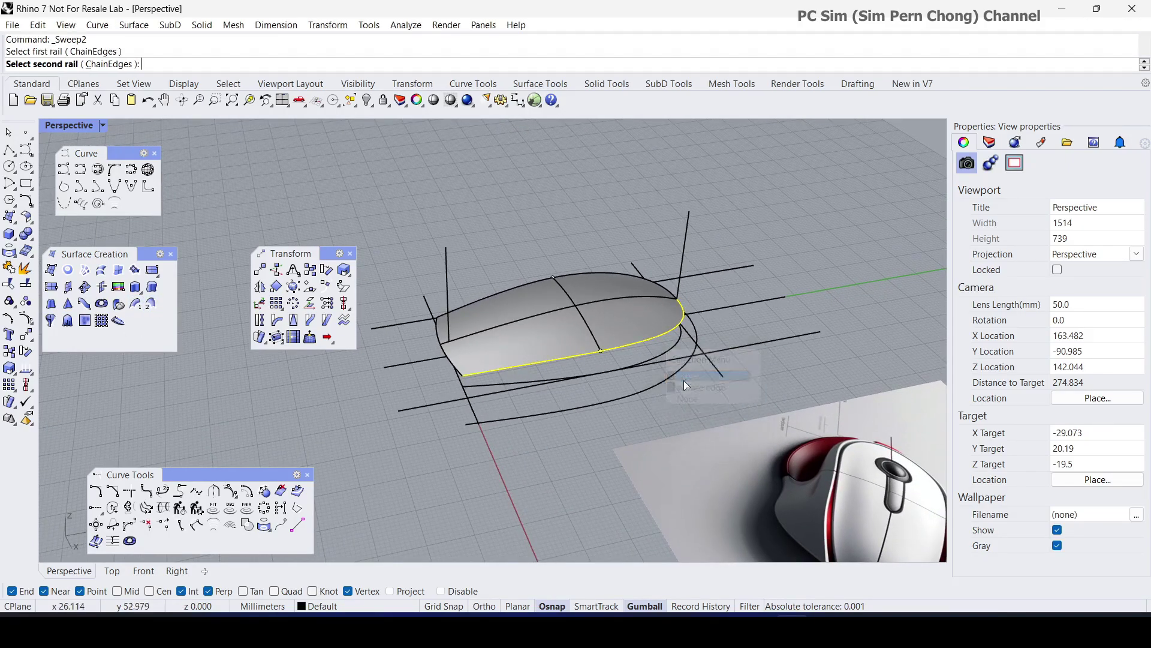
left_click(670, 376)
right_click_drag(670, 376, 653, 363)
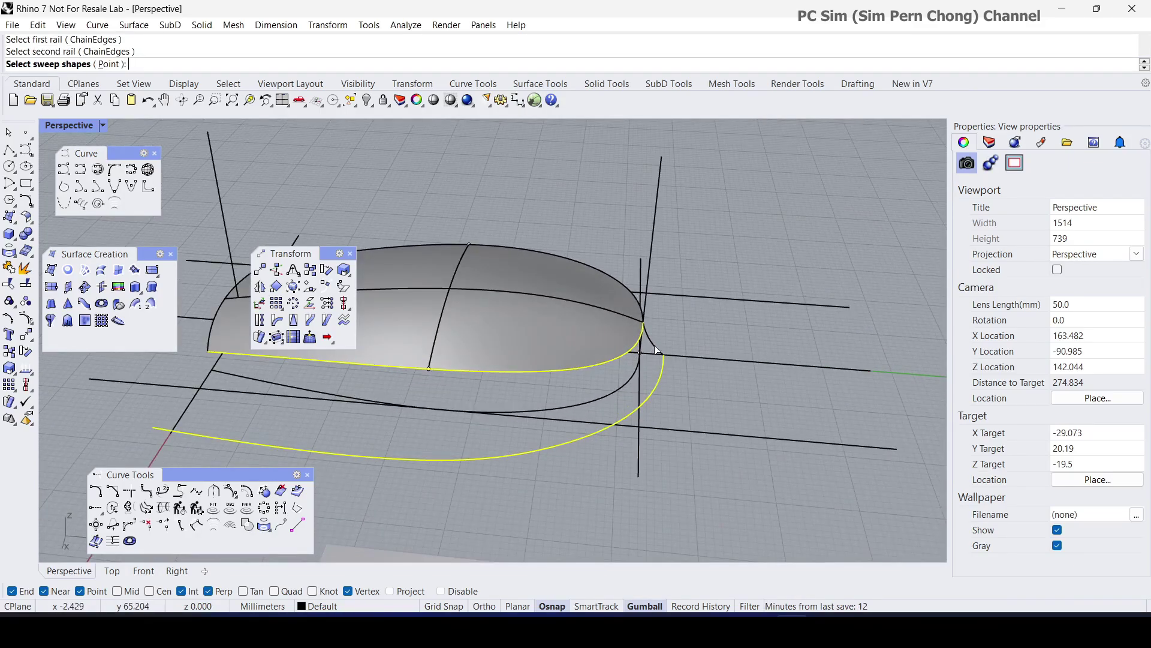
left_click(654, 352)
right_click(696, 365)
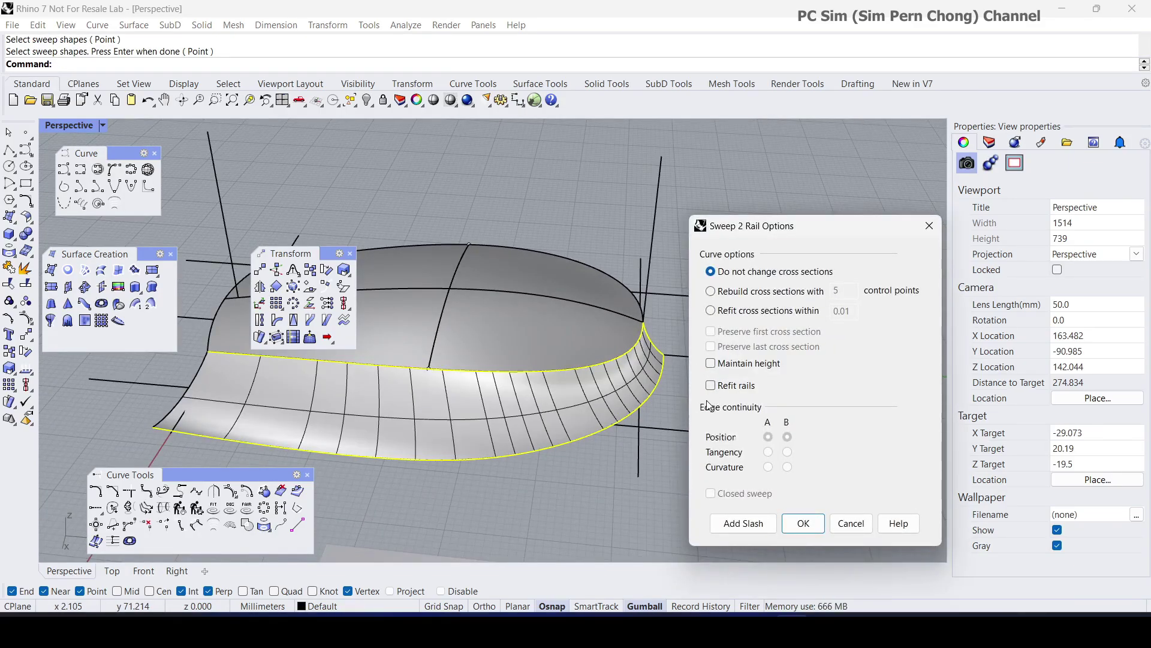
Add a slash between the two rails near the middle of the side and accept the sweep without changing cross sections.
left_click(747, 524)
left_click(405, 367)
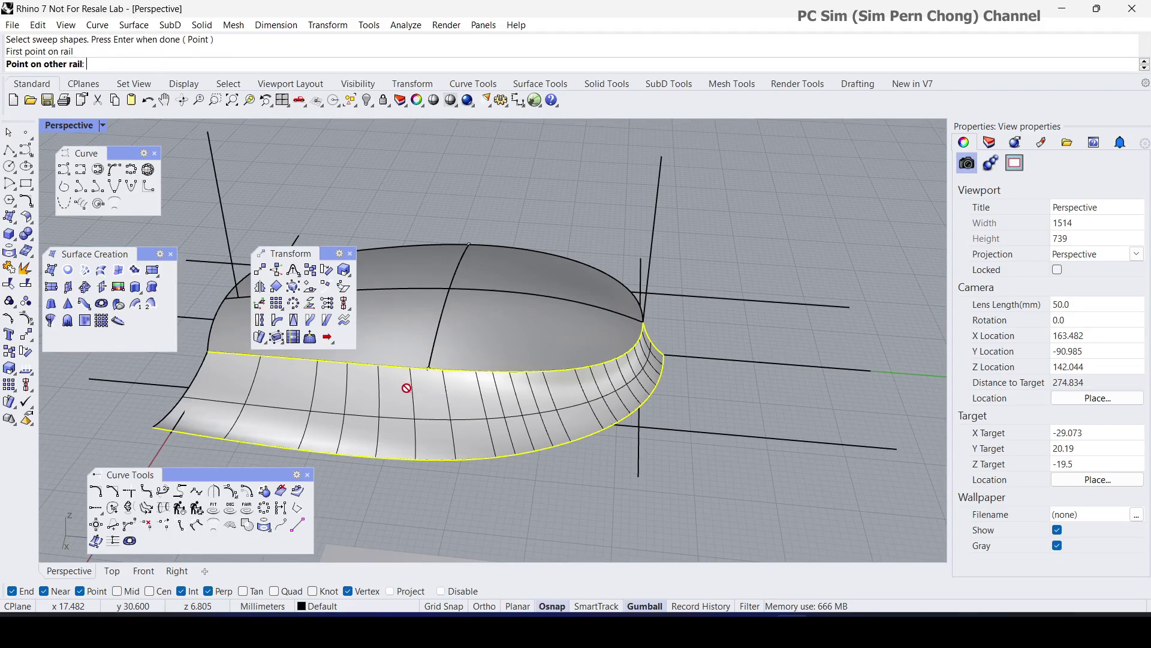
left_click(405, 460)
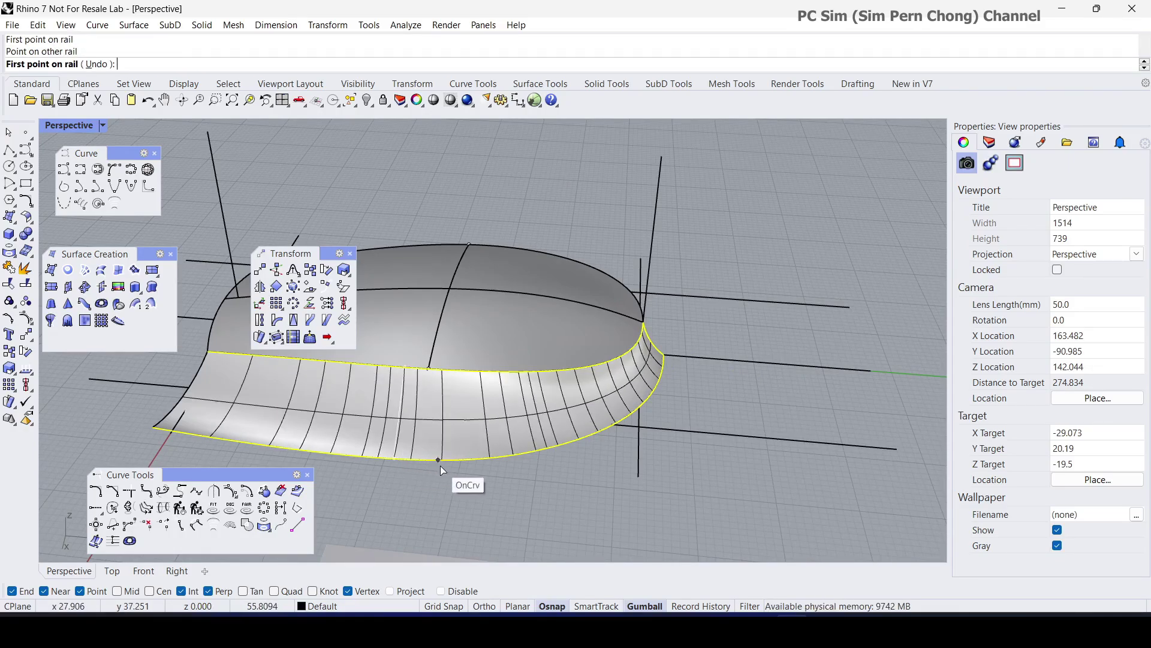
right_click(441, 466)
left_click(799, 524)
Hide the isocurves of the newly swept side surface.
scroll(735, 474, "down", 5)
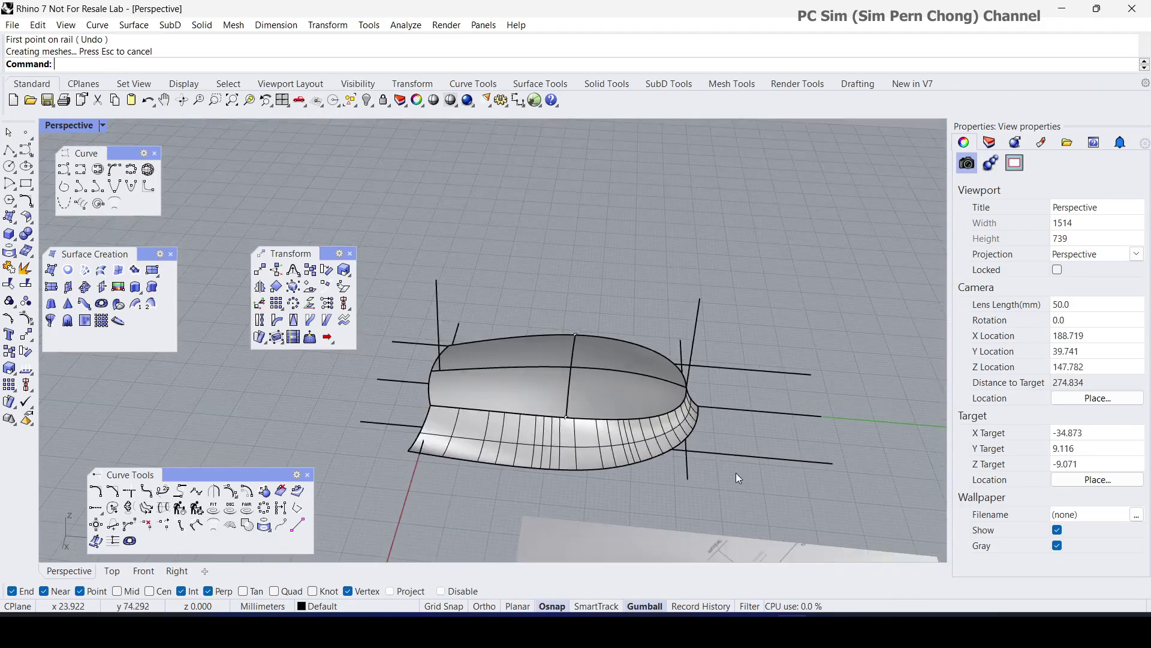
right_click_drag(736, 473, 587, 481)
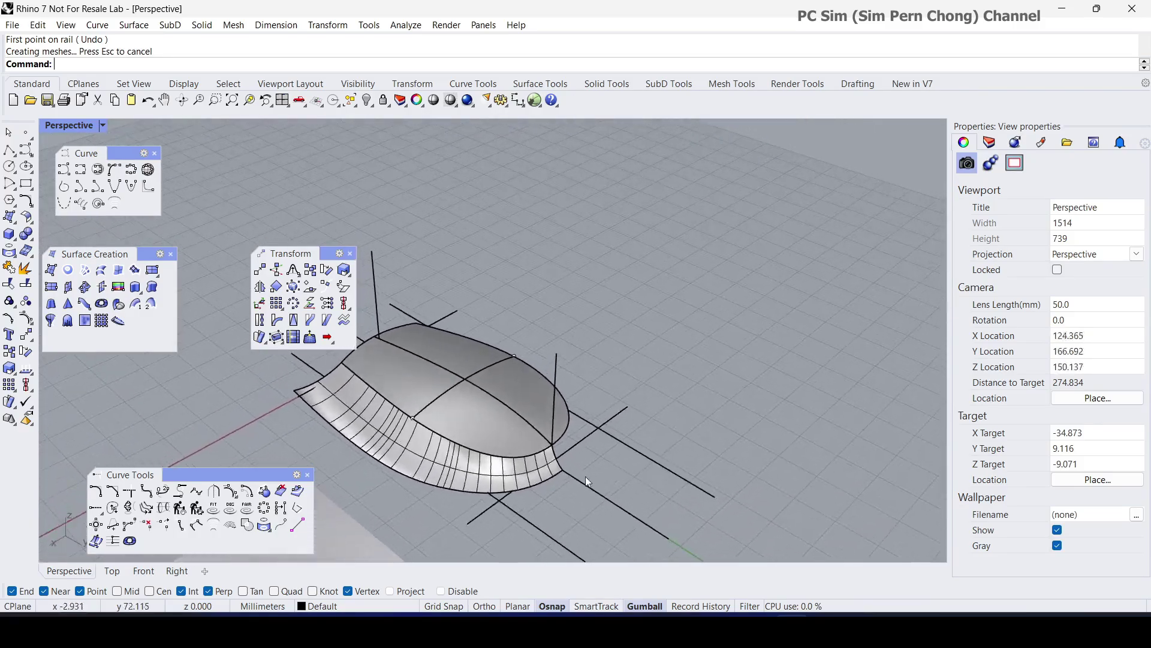
left_click(522, 479)
left_click(1059, 497)
left_click(657, 418)
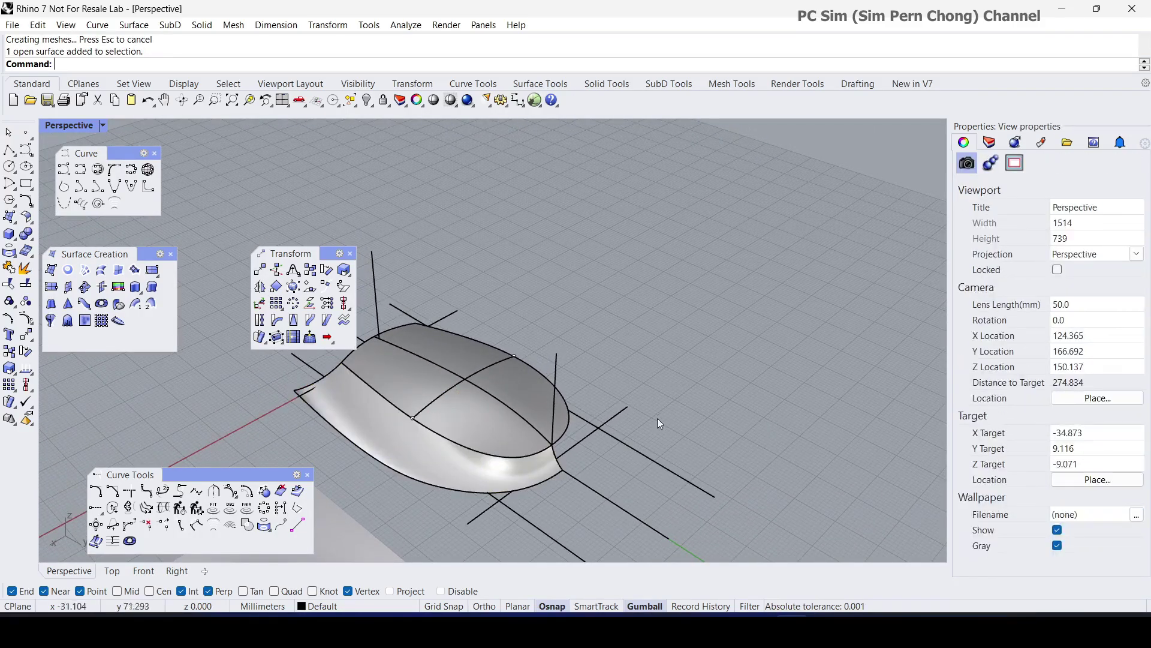
Mirror a copy of the side surface across the body's centre line to the opposite side.
right_click_drag(658, 419, 609, 452)
left_click(585, 460)
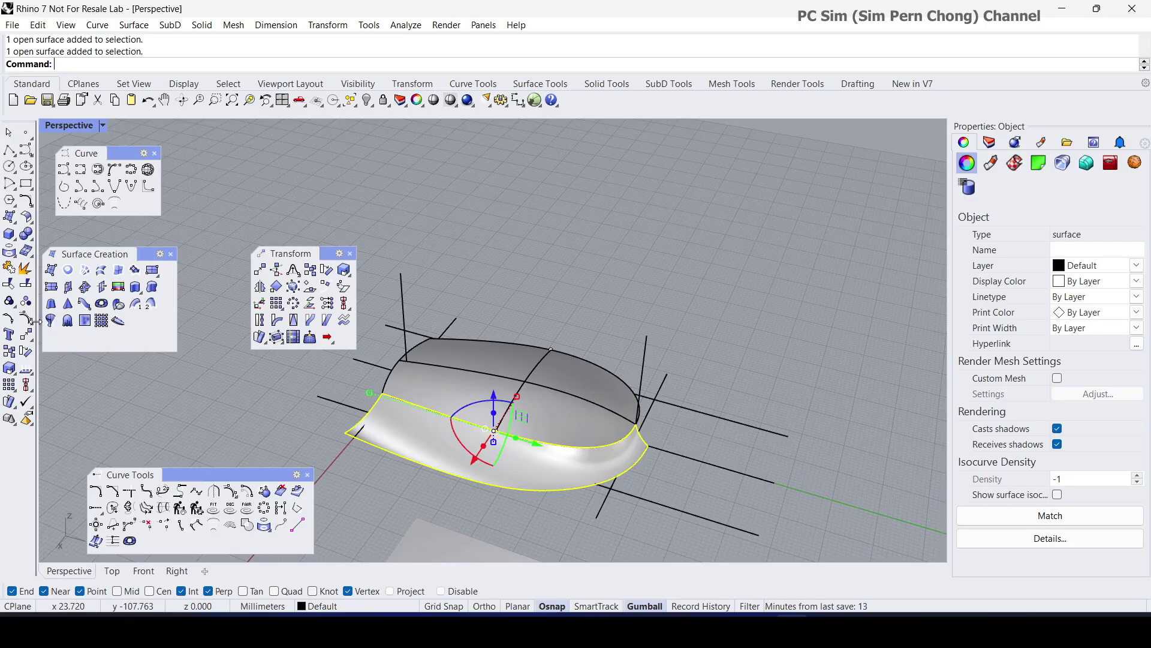
left_click(259, 288)
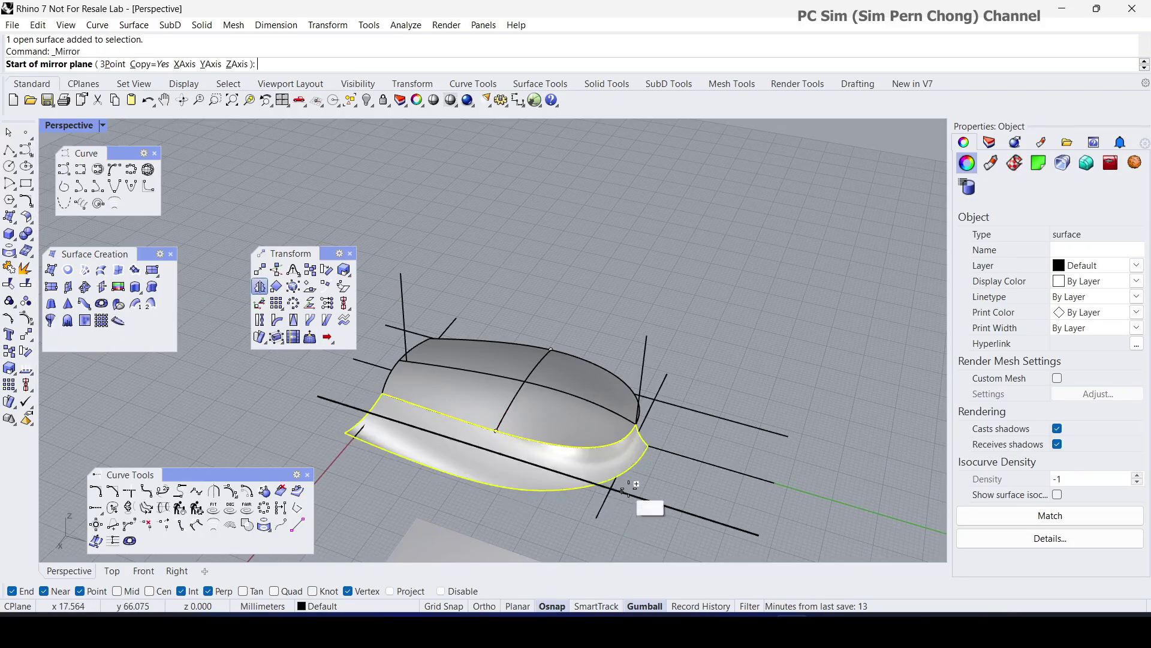
left_click(649, 445)
left_click(666, 461)
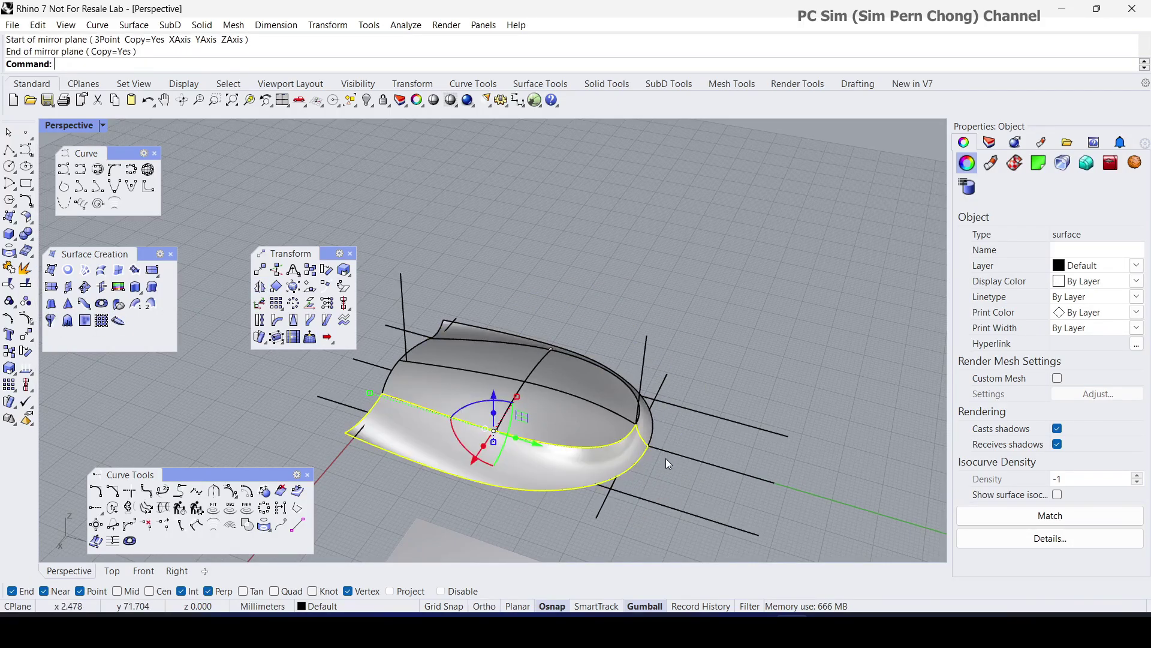
left_click(665, 458)
Check the continuity of the top and side surfaces with a horizontal, medium-stripe Zebra analysis.
right_click_drag(665, 458, 574, 347)
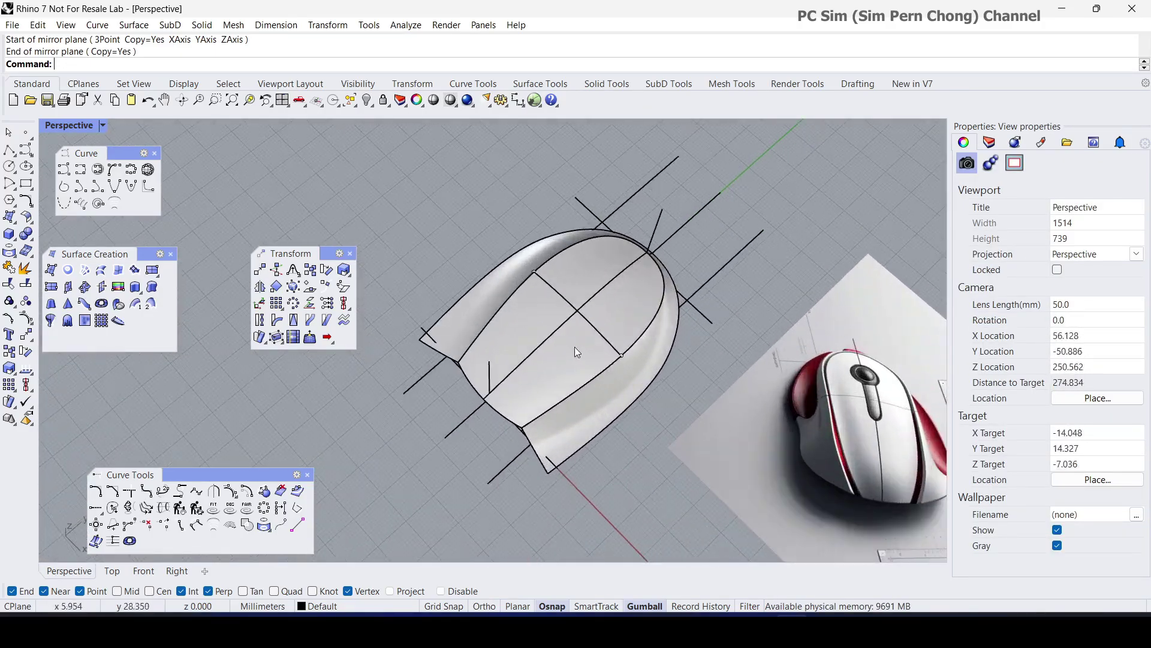
left_click(570, 358)
left_click(595, 396, "shift")
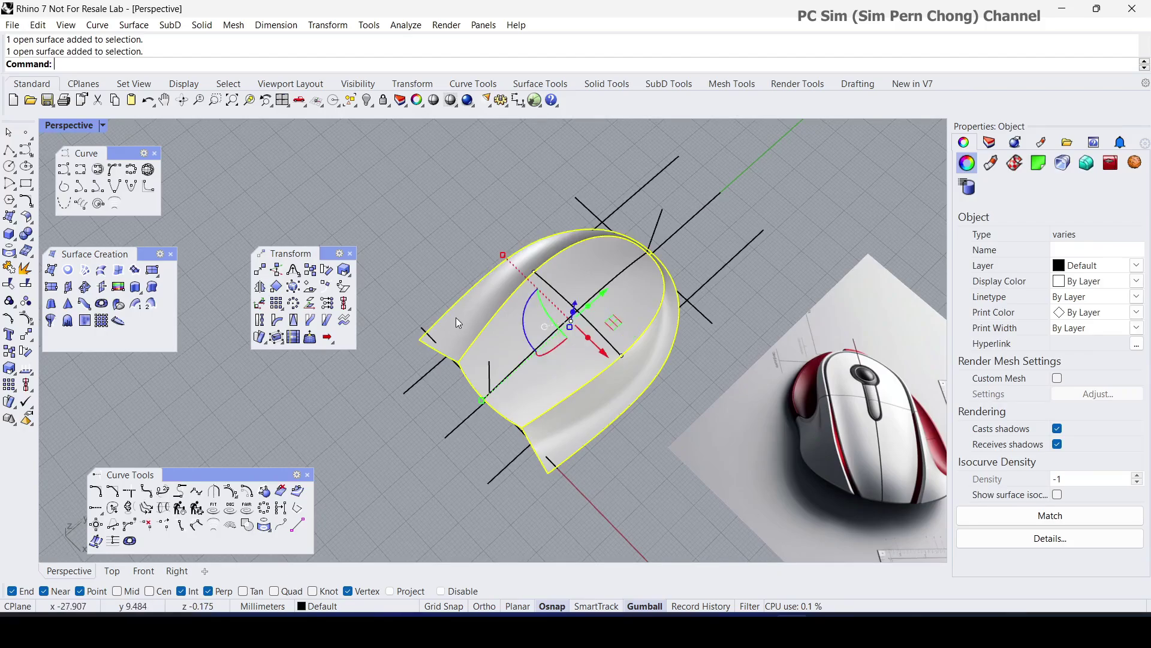
left_click(406, 25)
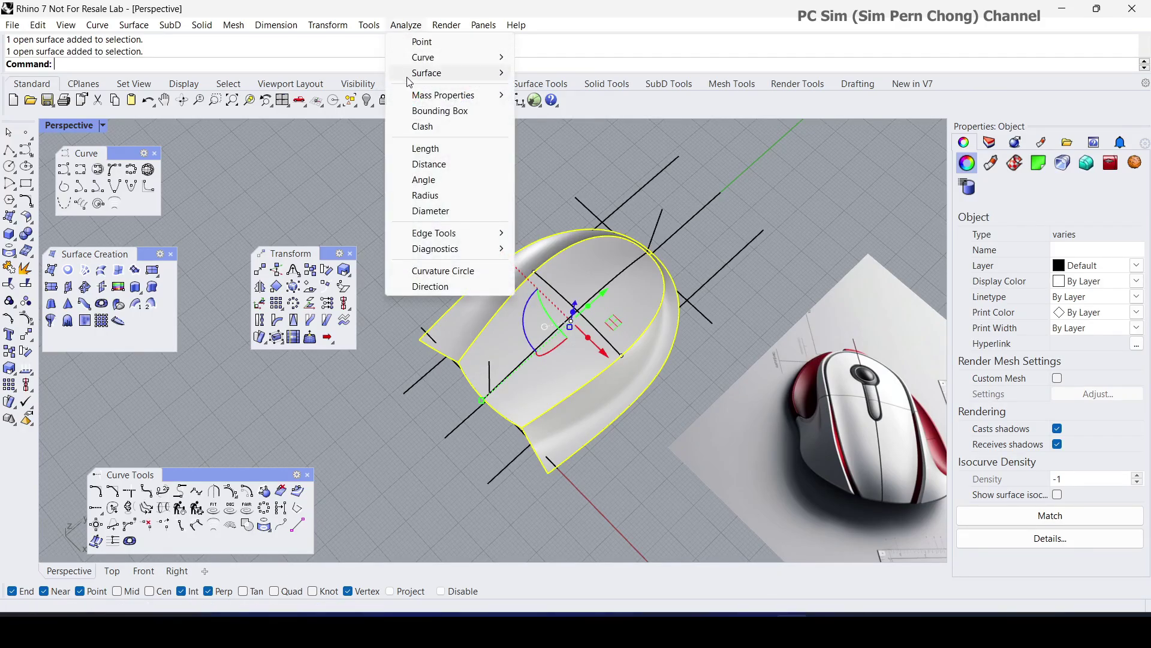
mouse_move(412, 74)
left_click(549, 120)
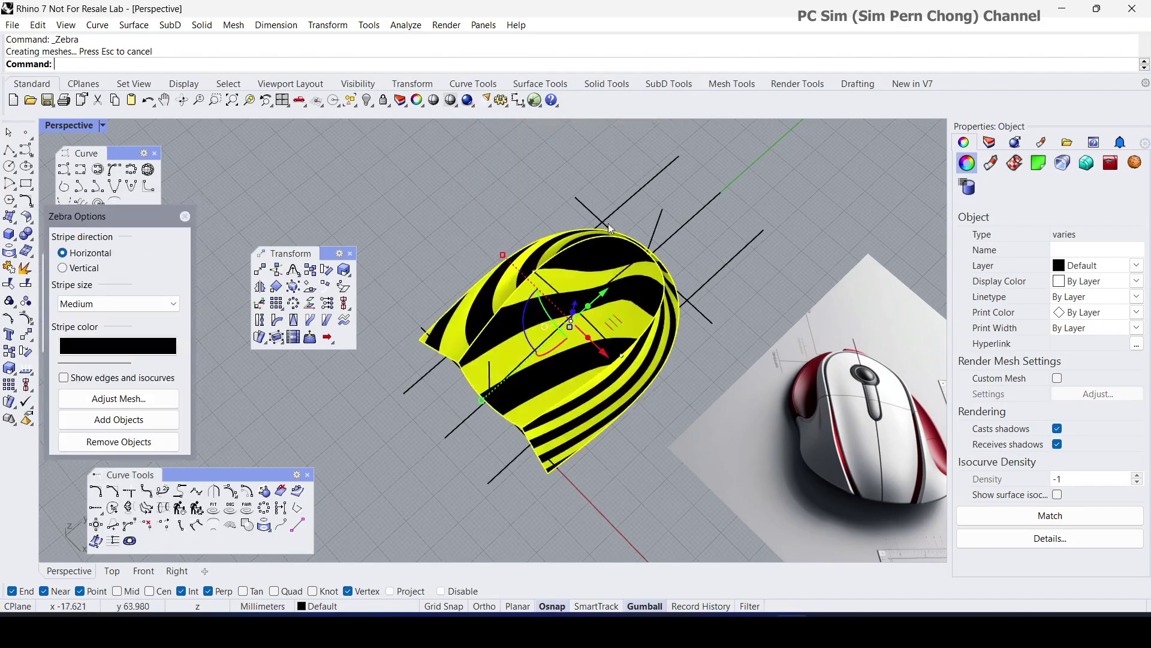
right_click_drag(552, 360, 555, 382)
scroll(554, 382, "up", 4)
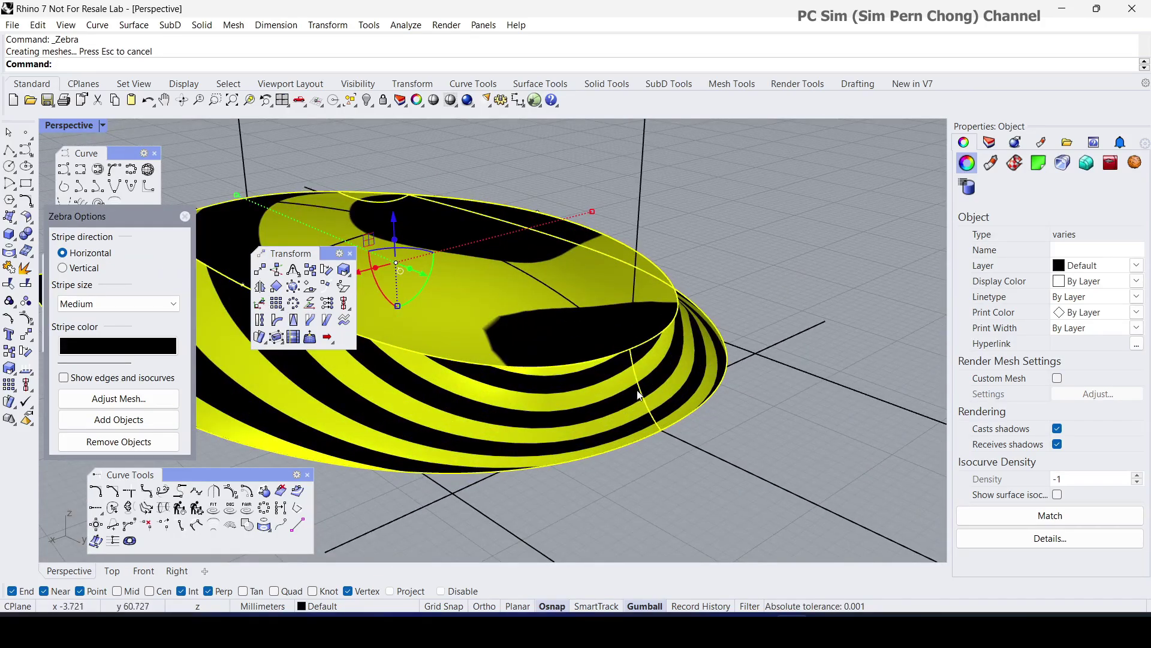
right_click_drag(639, 393, 688, 400)
left_click(184, 217)
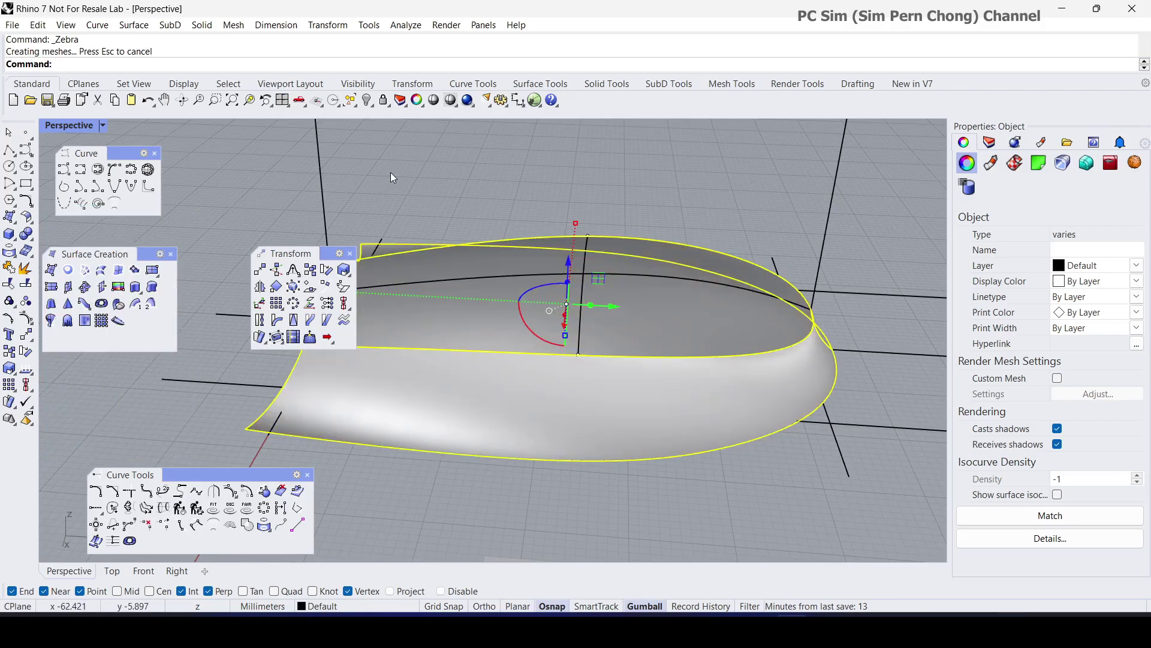
Examine the flared body from above, the side and the rounded end, comparing its shape with the concept image.
left_click(390, 172)
right_click_drag(391, 171, 517, 201)
scroll(480, 228, "down", 2)
right_click_drag(519, 250, 526, 282)
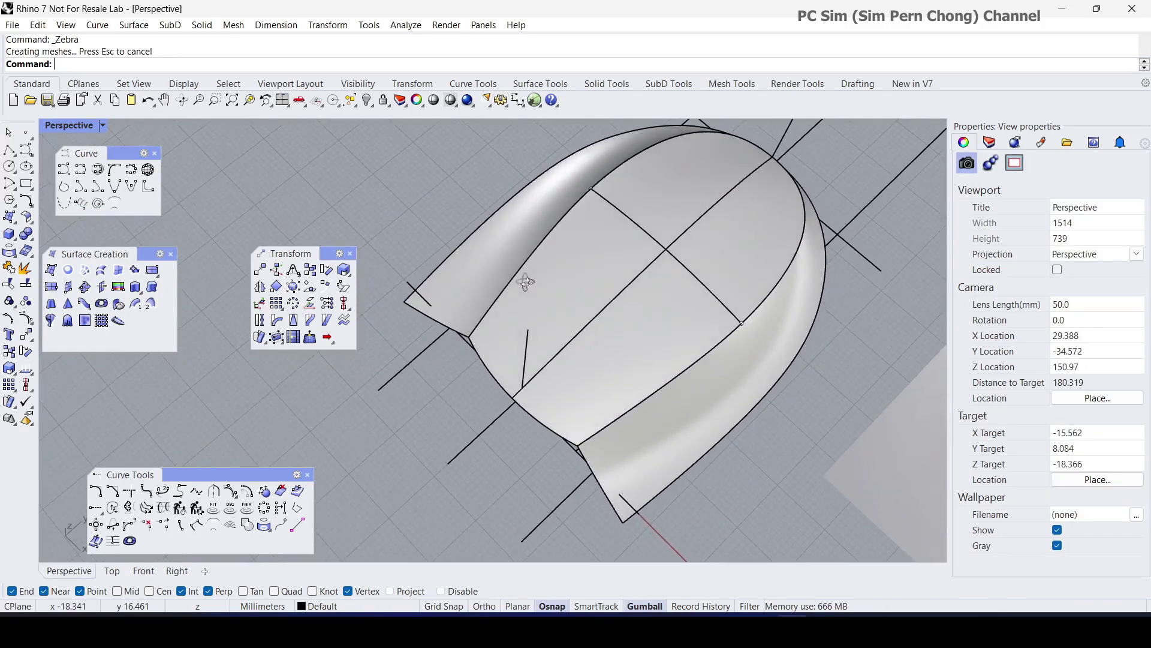
scroll(524, 282, "down", 4)
scroll(596, 352, "down", 2)
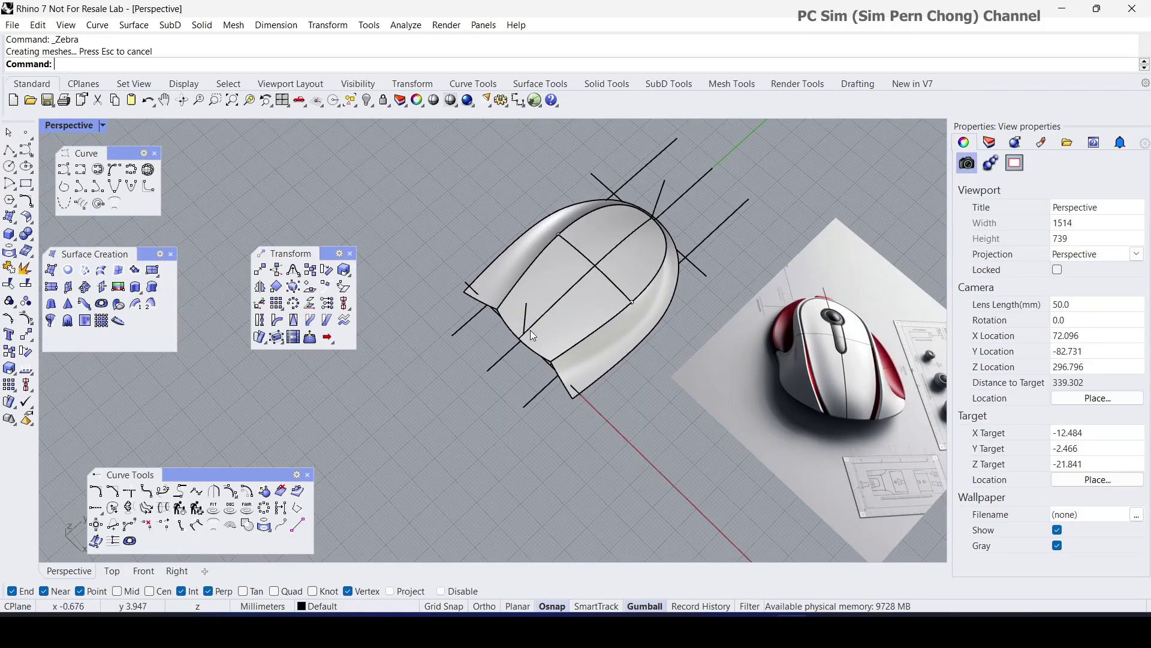
right_click_drag(530, 330, 512, 287)
scroll(570, 339, "up", 2)
scroll(570, 339, "up", 3)
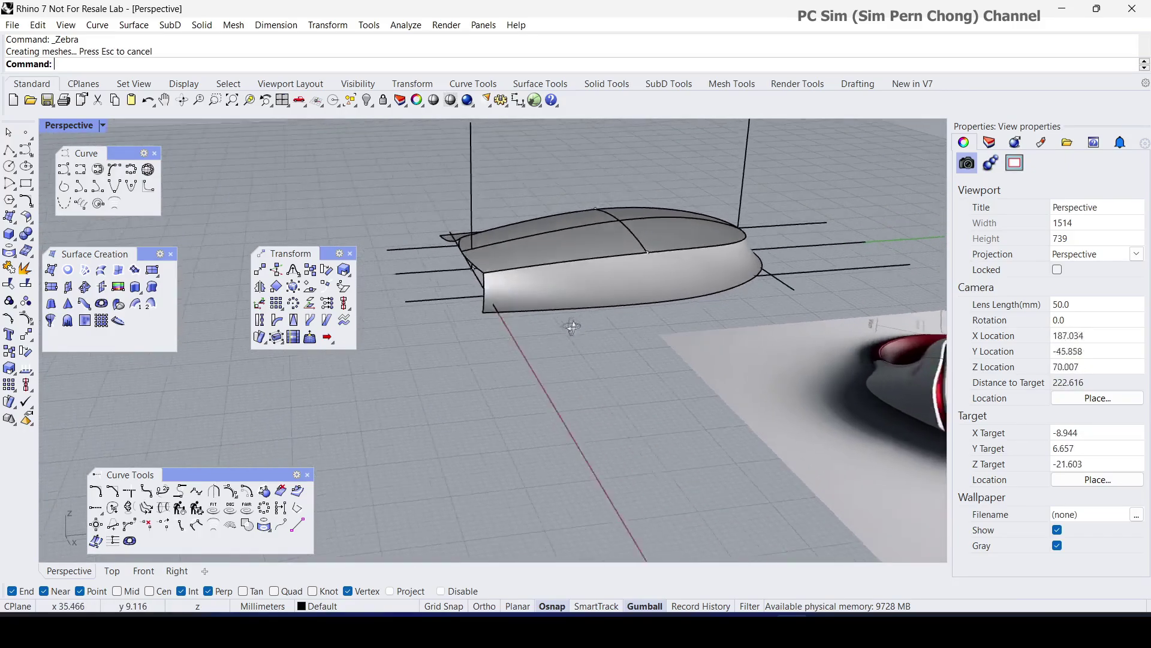
right_click_drag(569, 338, 728, 326)
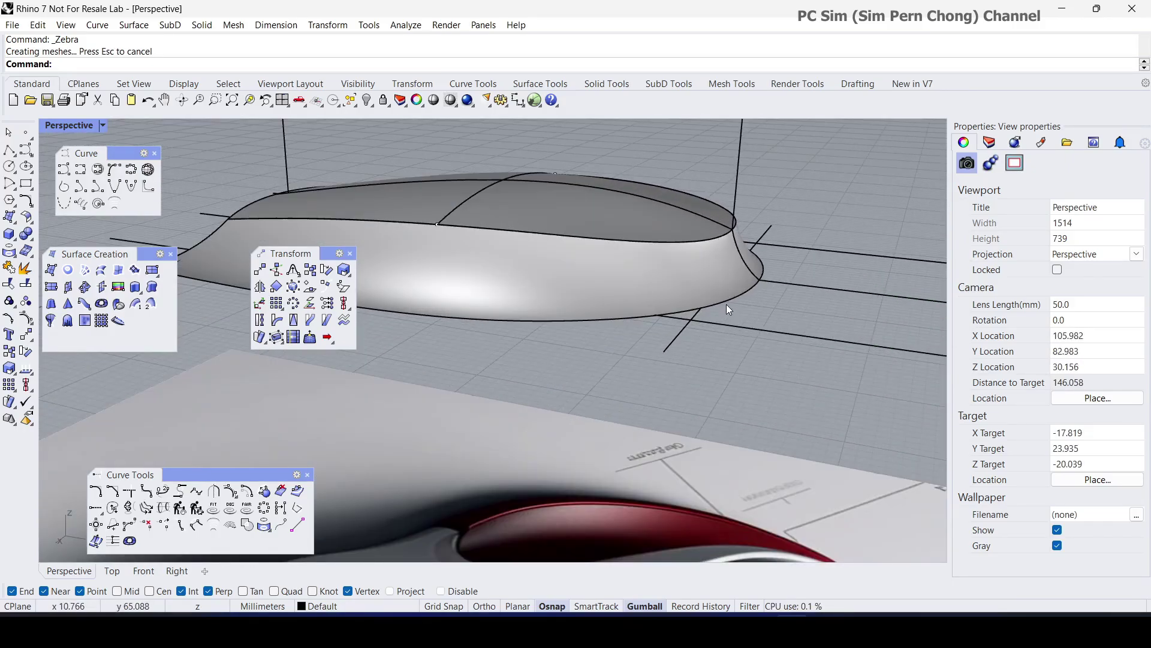
scroll(726, 304, "up", 1)
scroll(703, 322, "up", 1)
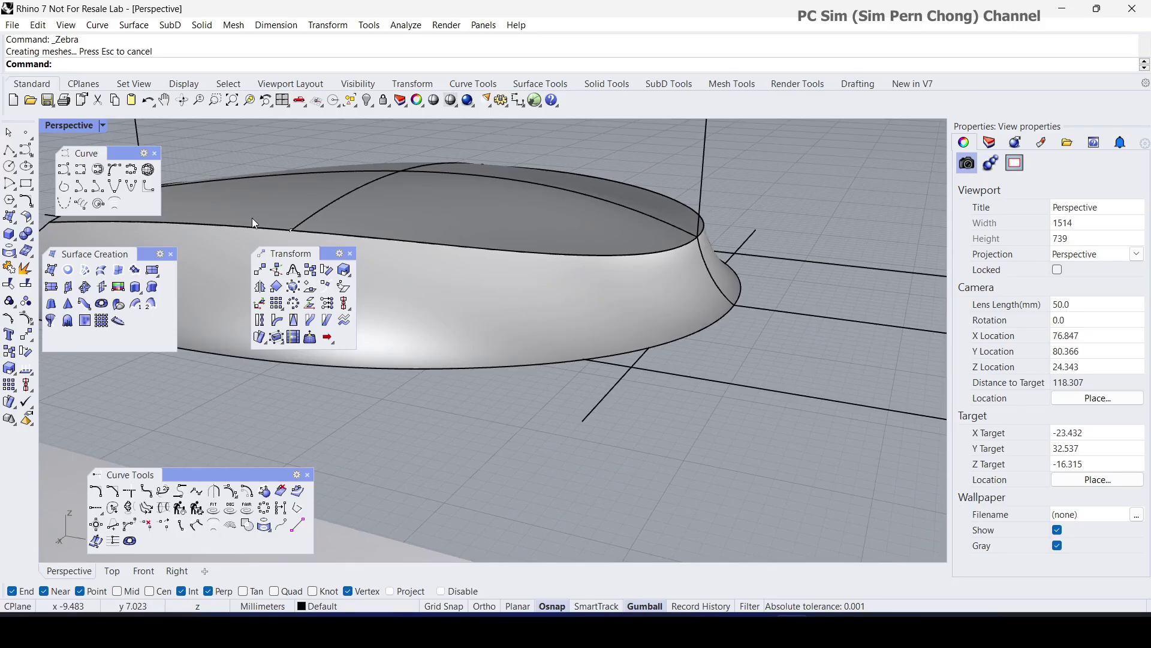
Draw a short control-point curve about 1.4 mm long, running downward from the foot of the side surface's profile at the rounded end.
left_click(80, 172)
scroll(714, 300, "up", 2)
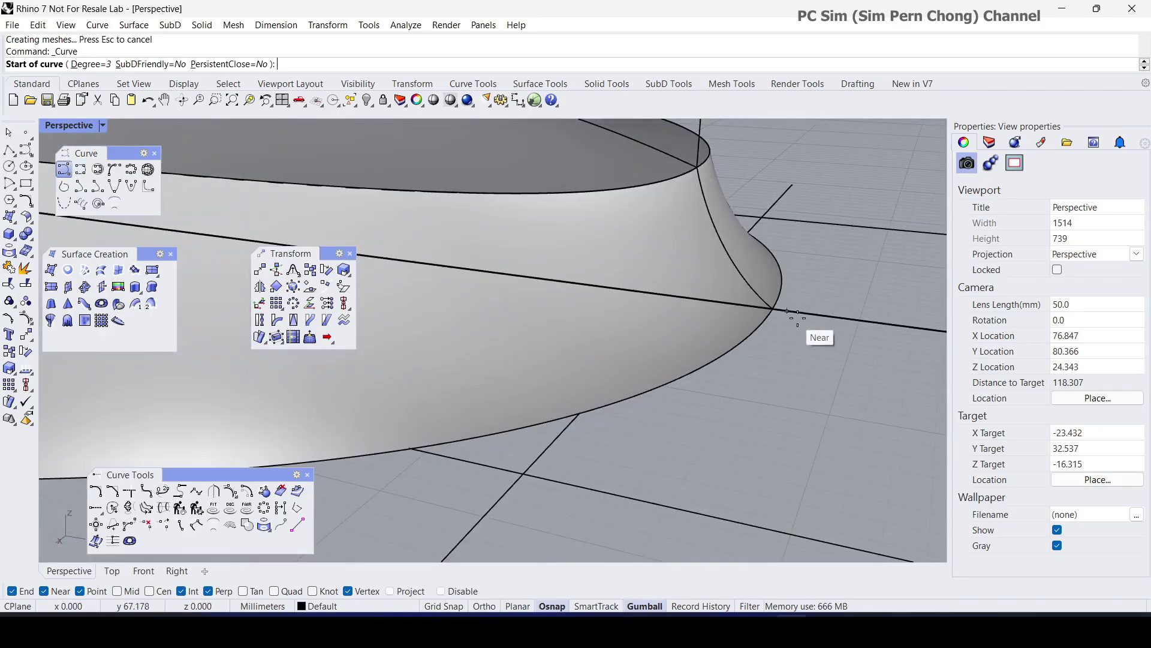
left_click(772, 310)
scroll(755, 297, "down", 3)
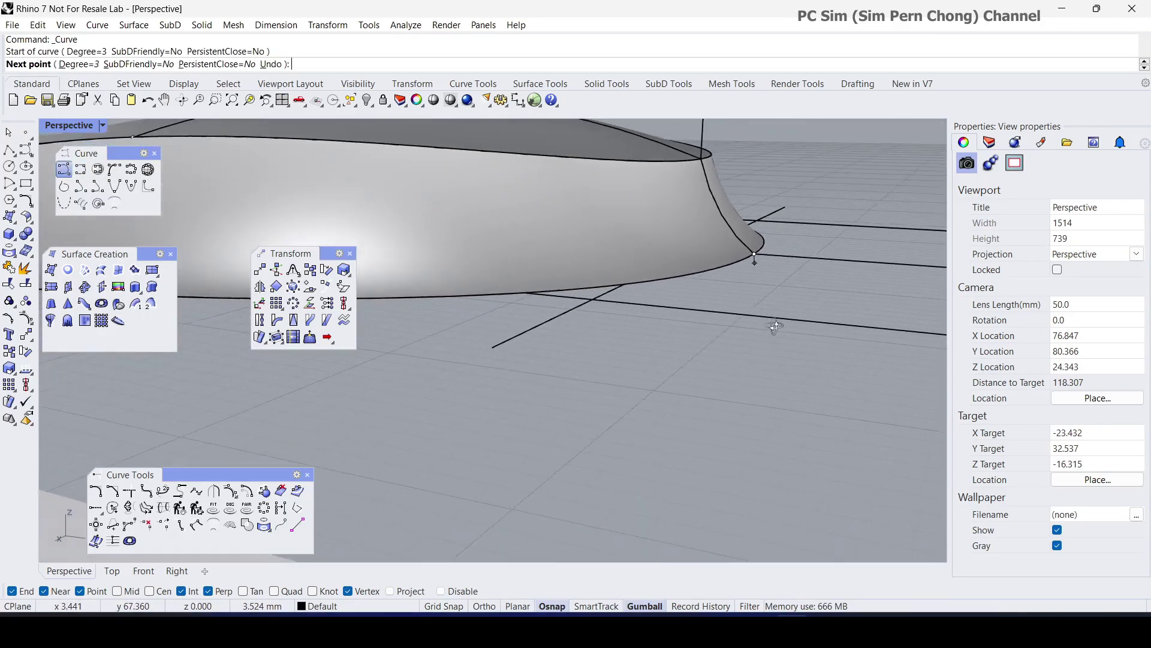
double_click(80, 126)
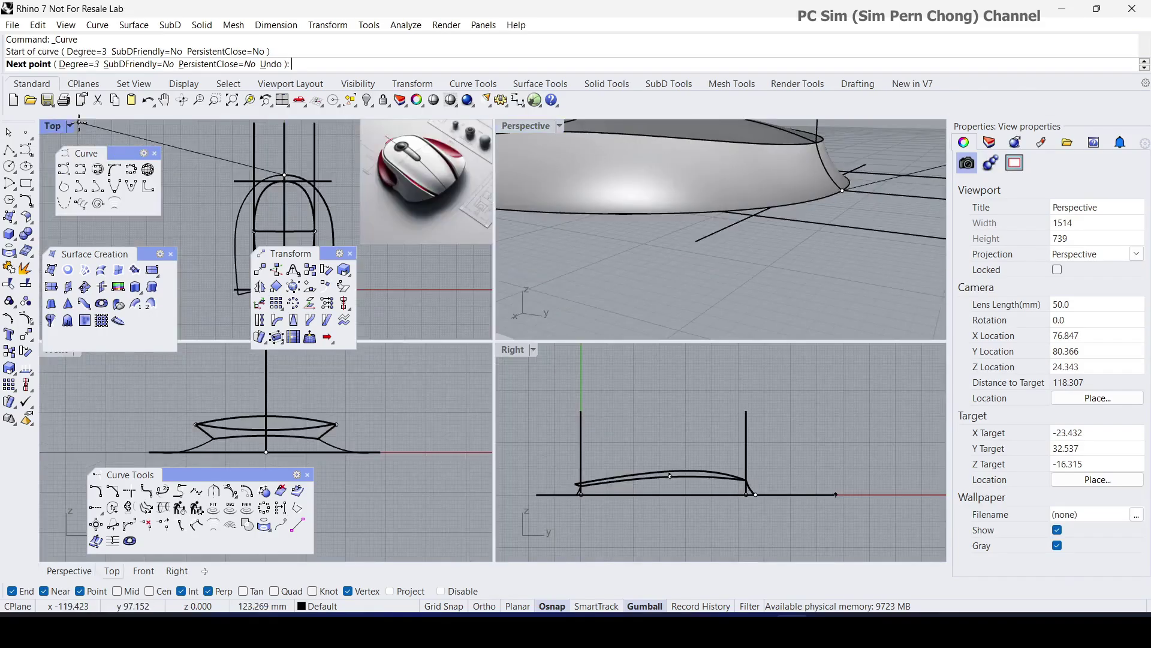
scroll(697, 503, "up", 5)
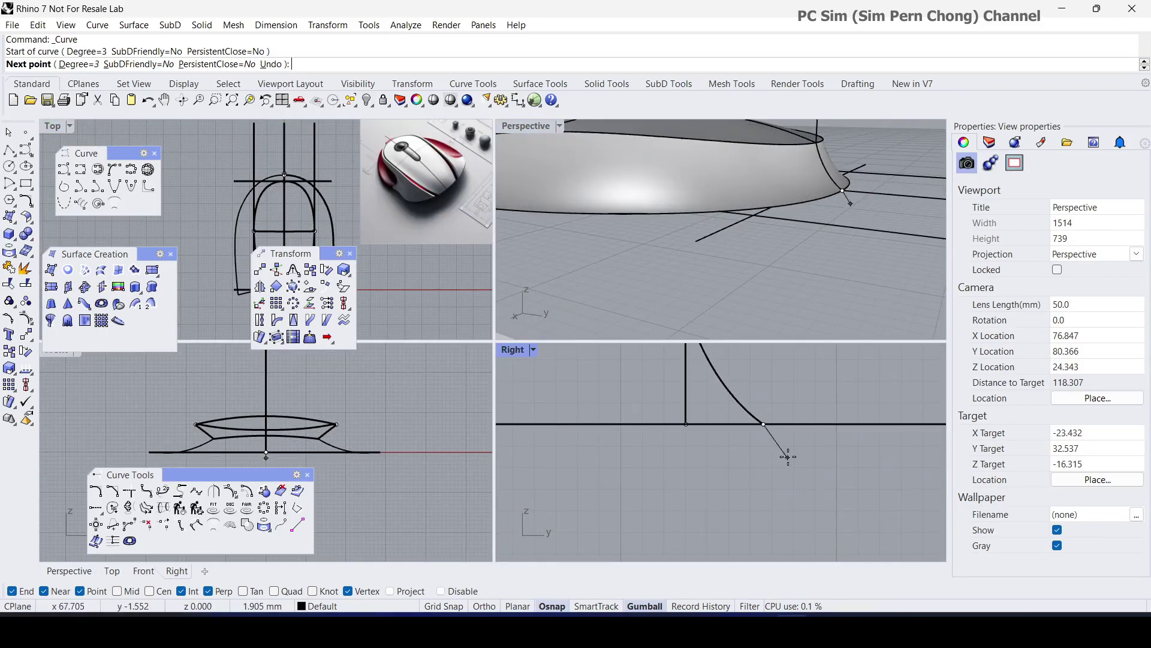
scroll(769, 449, "up", 2)
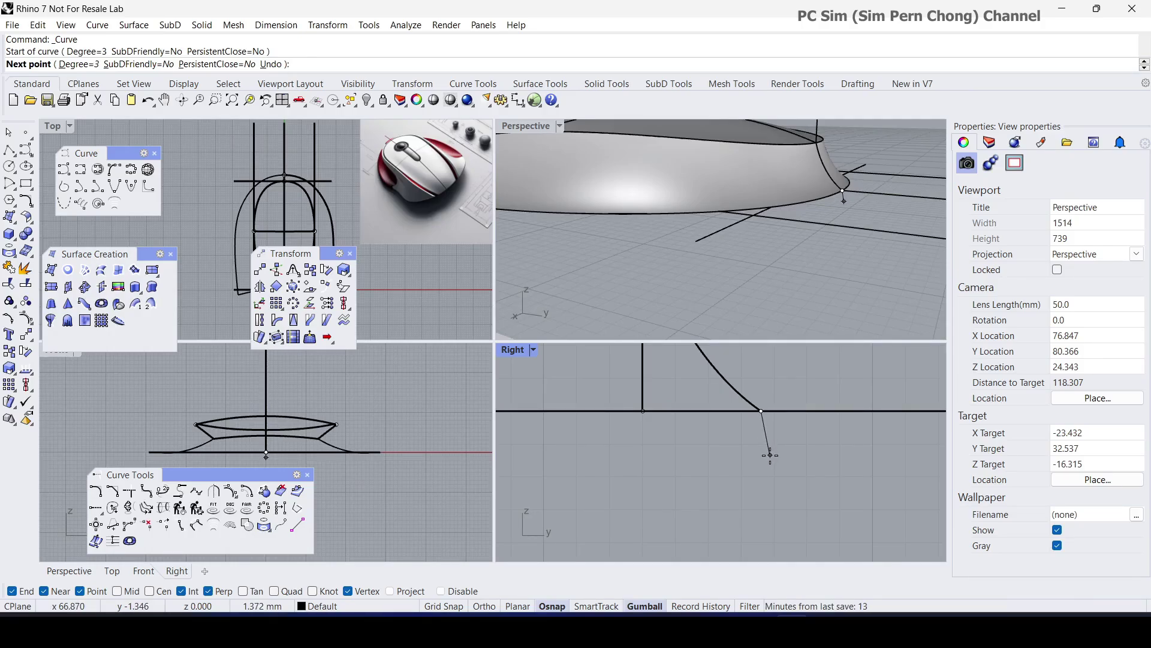
left_click(770, 455)
key("Return")
scroll(770, 434, "down", 2)
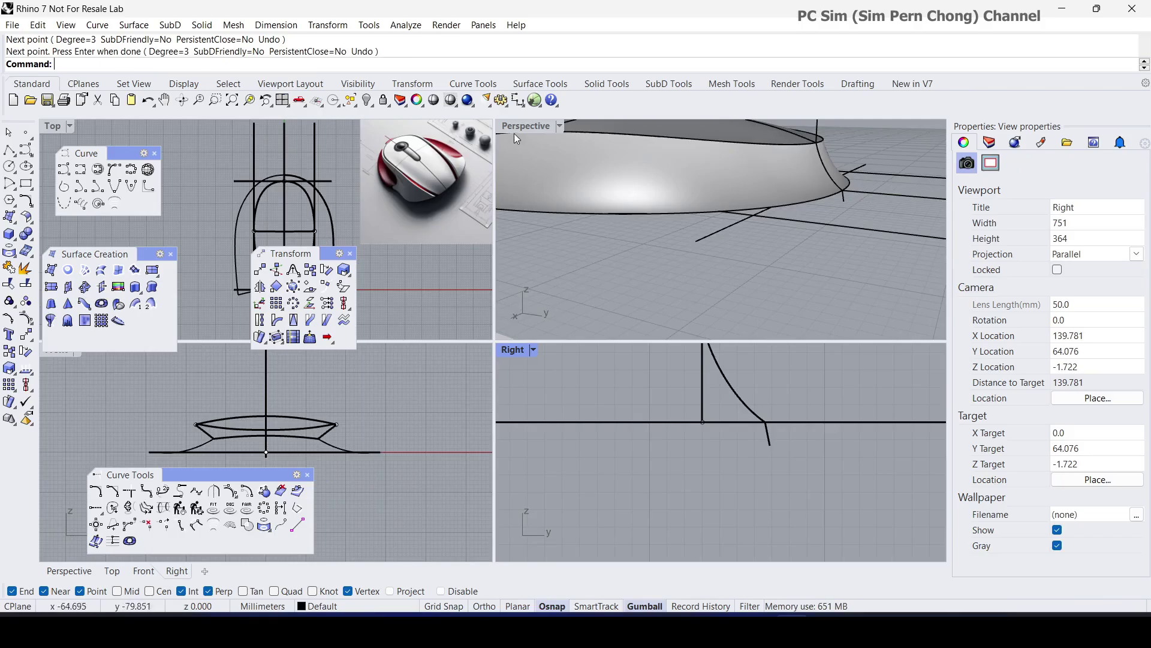
Sweep the short curve along the flared side's bottom curve with one rail, using Freeform frame style and unchanged cross sections.
double_click(514, 128)
scroll(514, 137, "down", 6)
right_click_drag(520, 168, 649, 311)
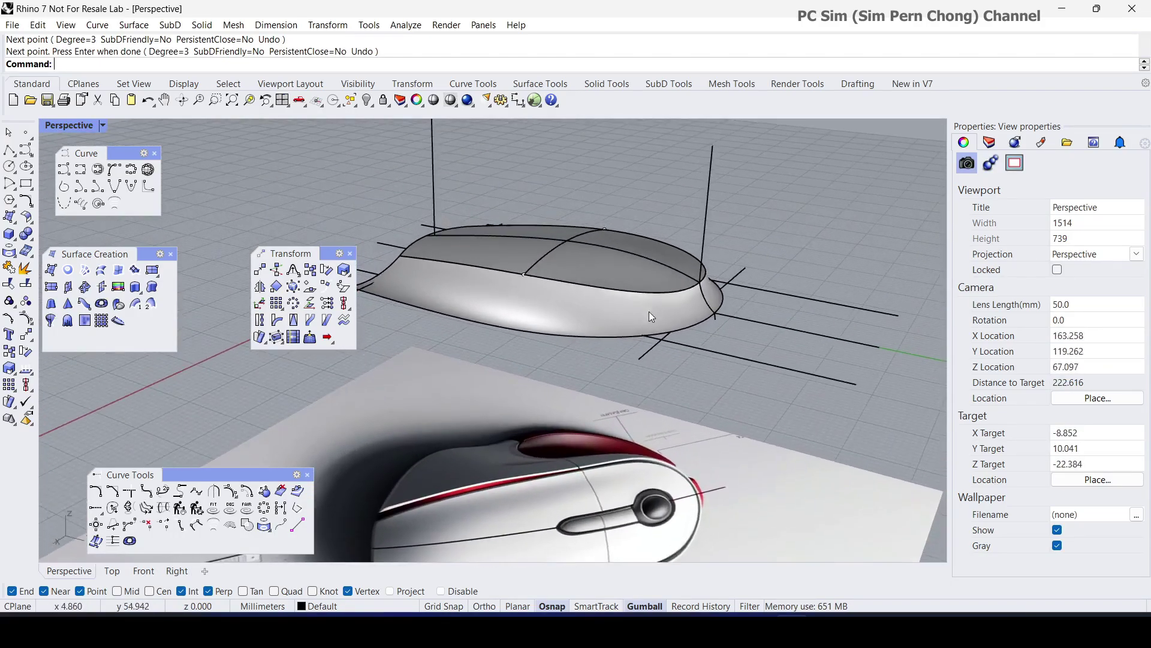
scroll(648, 311, "up", 3)
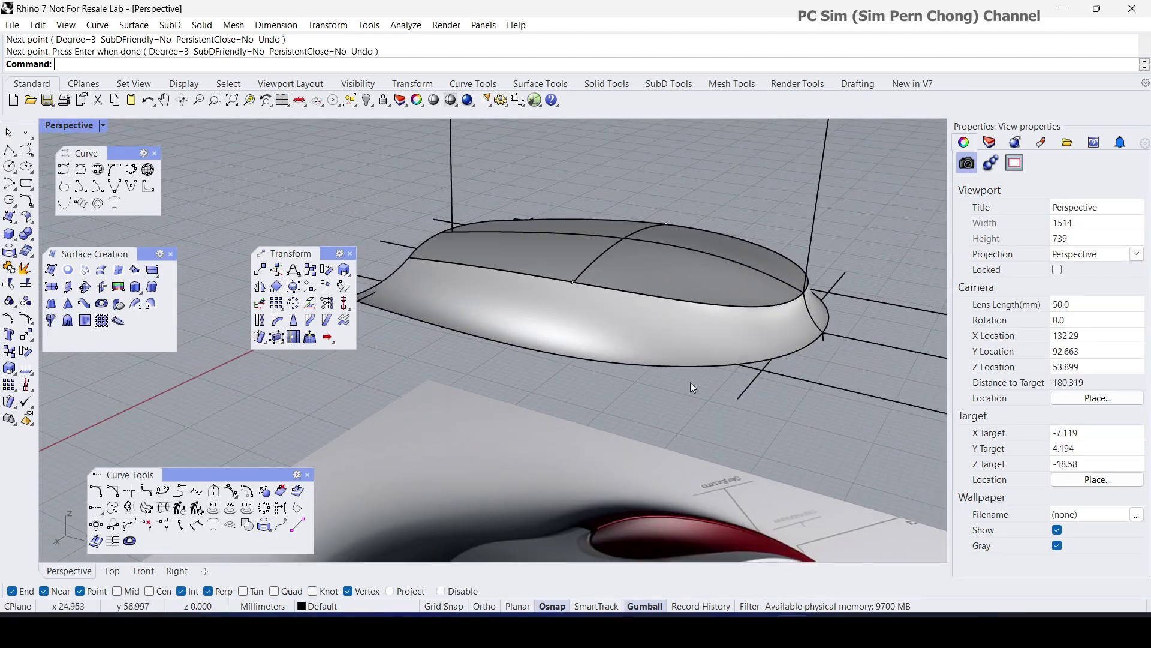
left_click(135, 304)
left_click(804, 347)
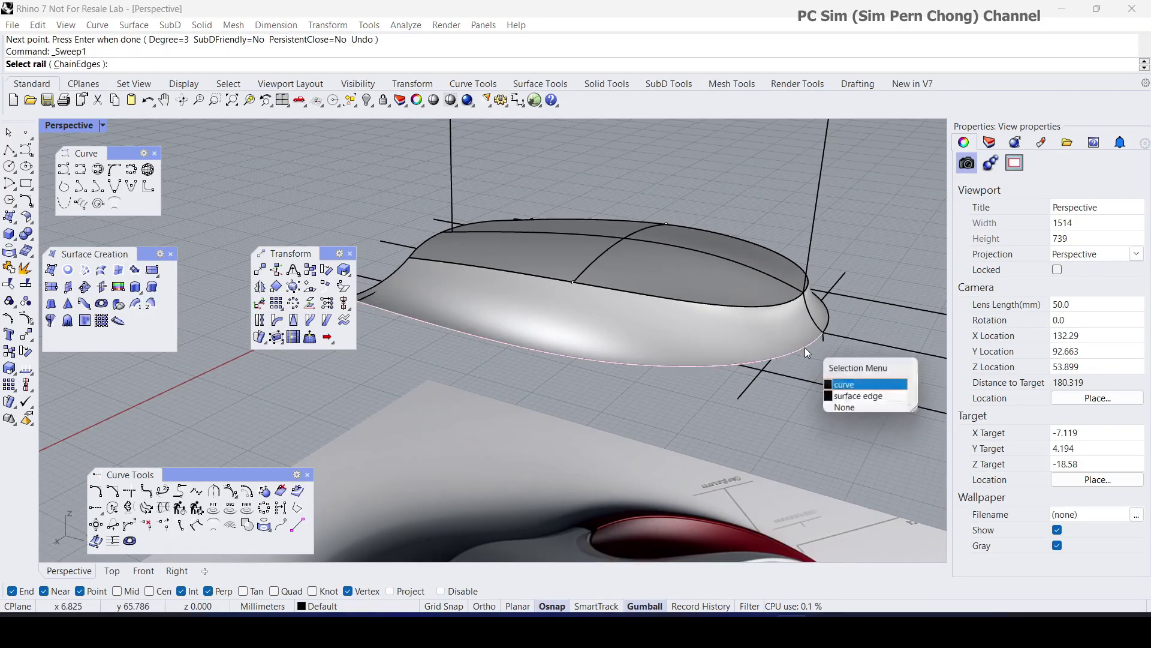
left_click(837, 371)
scroll(837, 367, "up", 4)
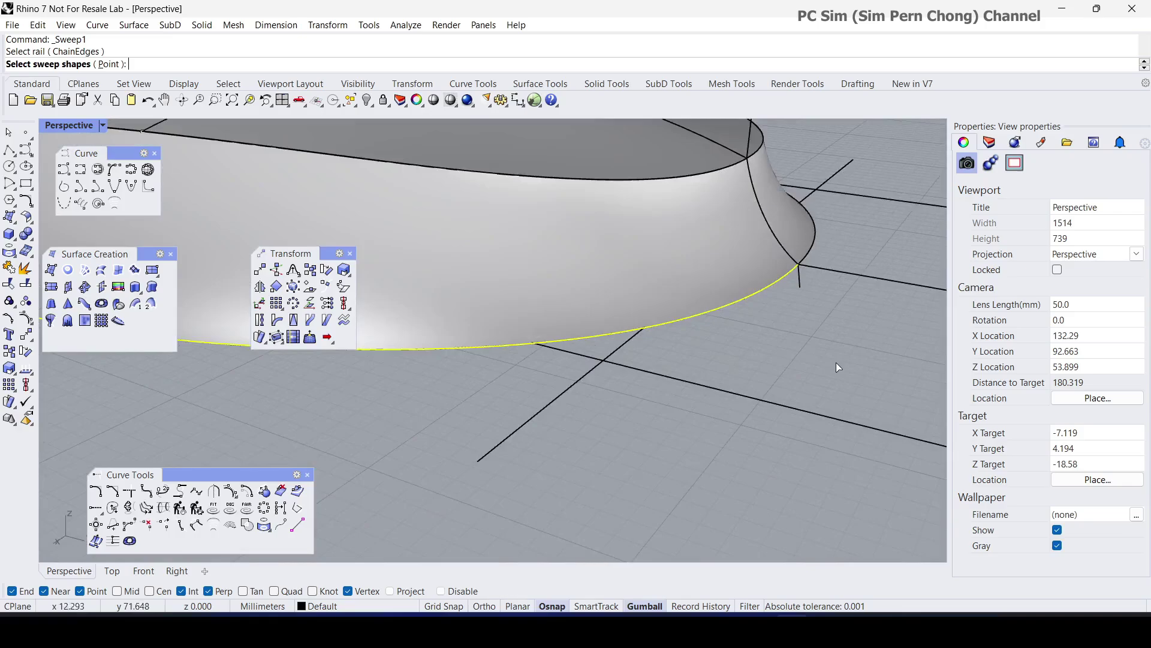
left_click(798, 280)
key("Return")
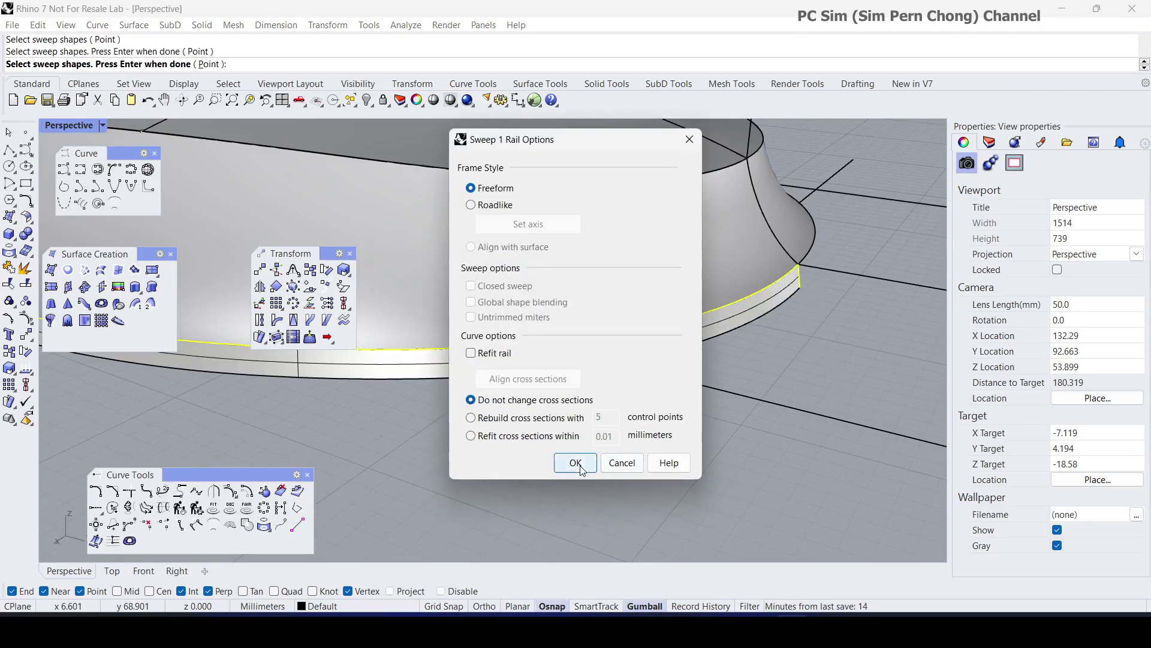
left_click(580, 470)
Mirror a copy of the narrow base strip across the body's centre line to the opposite side.
scroll(619, 443, "down", 9)
right_click_drag(621, 443, 567, 445)
scroll(567, 447, "up", 8)
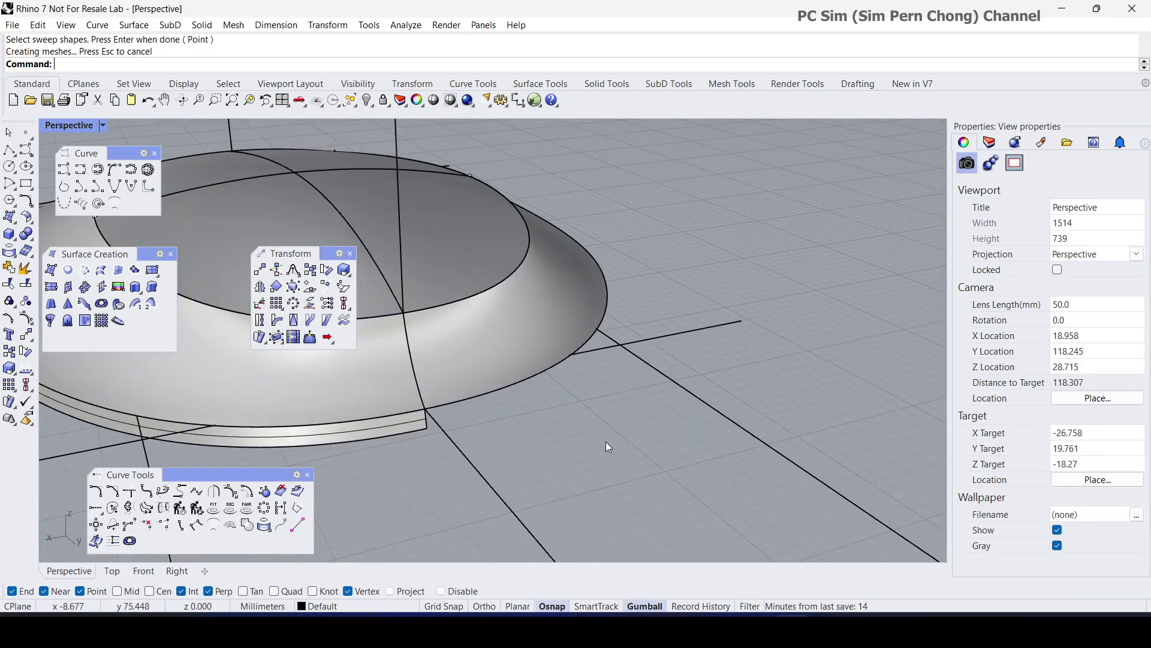
left_click(382, 429)
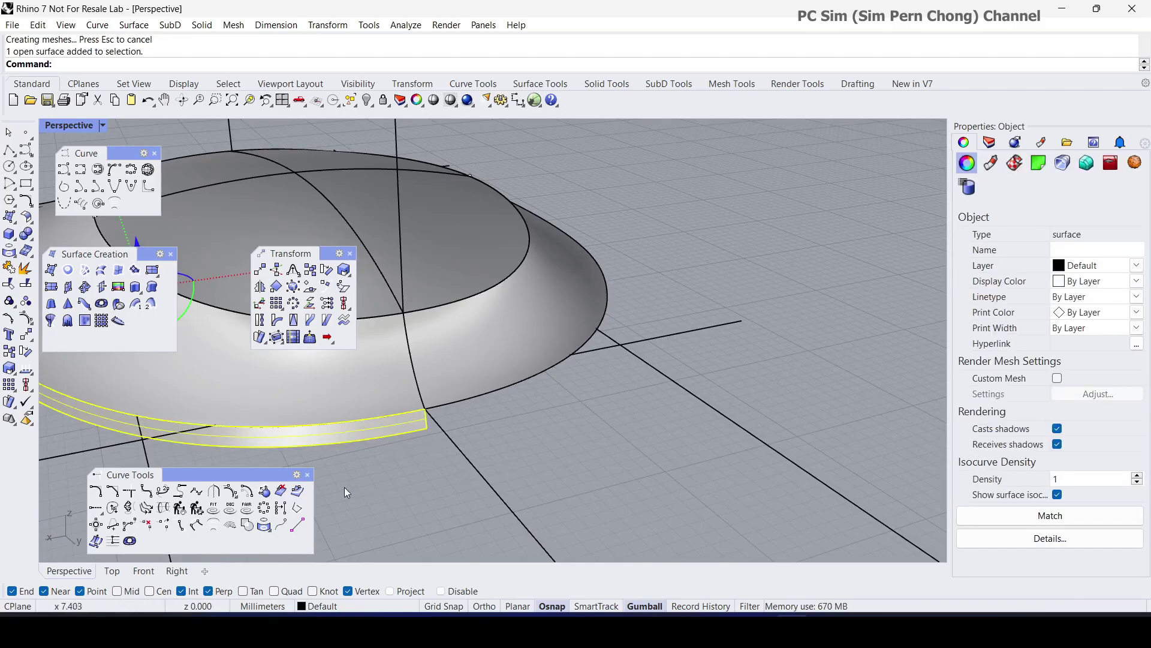
left_click(260, 287)
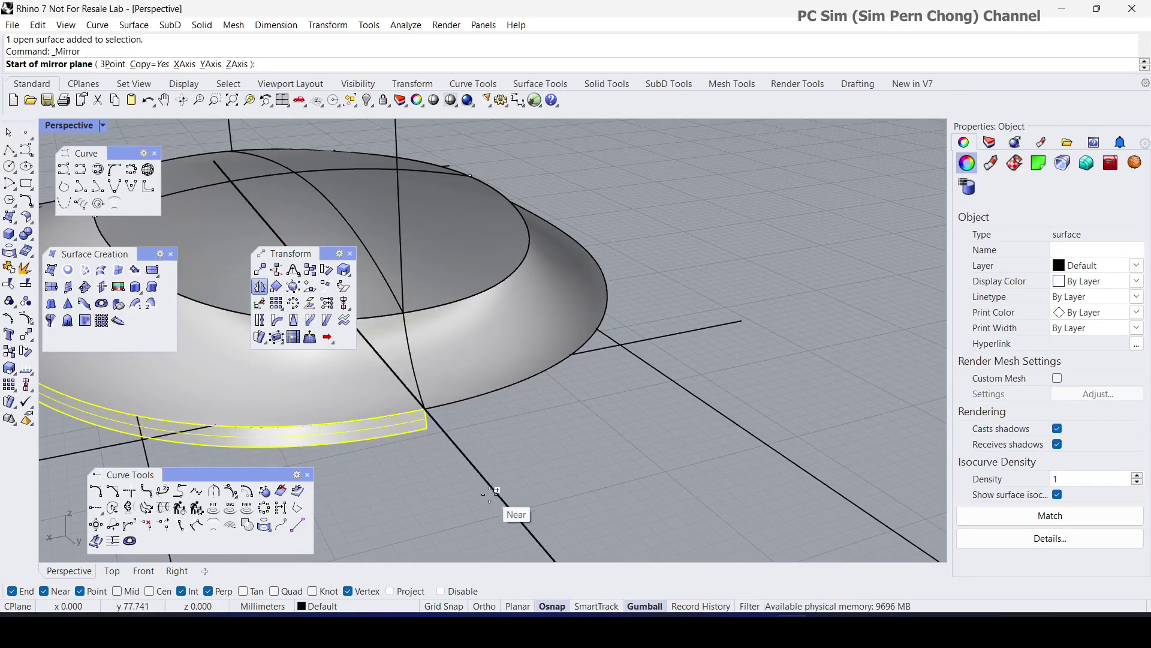
left_click(464, 456)
left_click(477, 482, "shift")
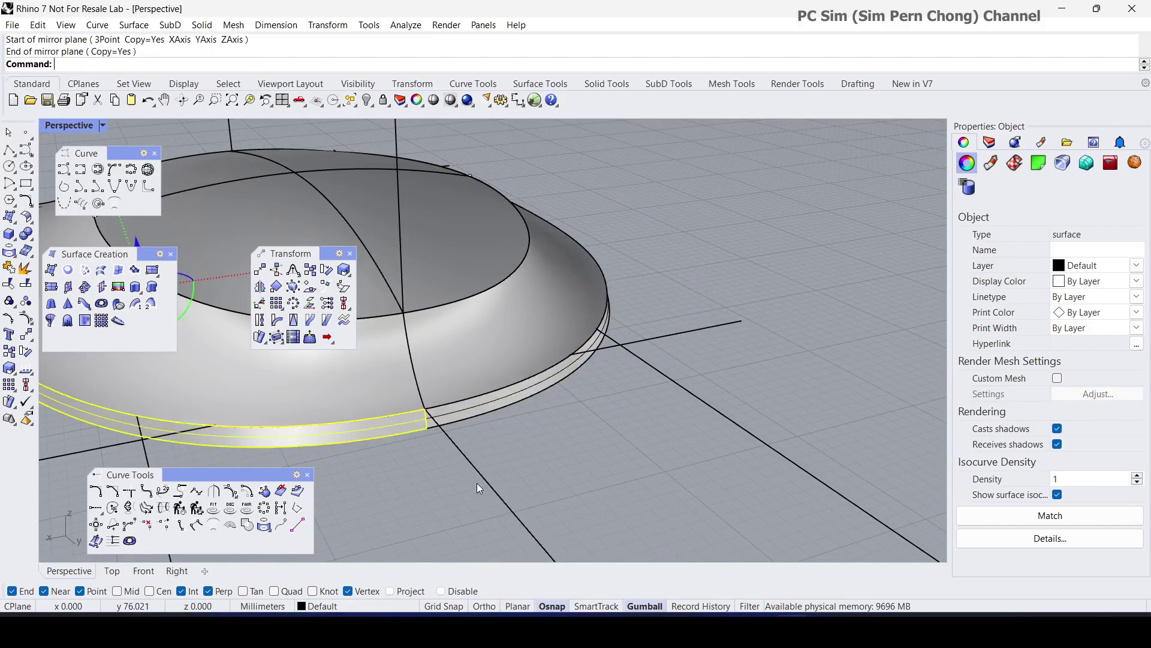
scroll(476, 484, "down", 8)
left_click(475, 483)
Draw a straight interpolated curve in the top view across the body's open end, from X -30 to X 30 at Y 5, using Grid Snap.
right_click_drag(475, 483, 603, 502)
scroll(579, 469, "up", 4)
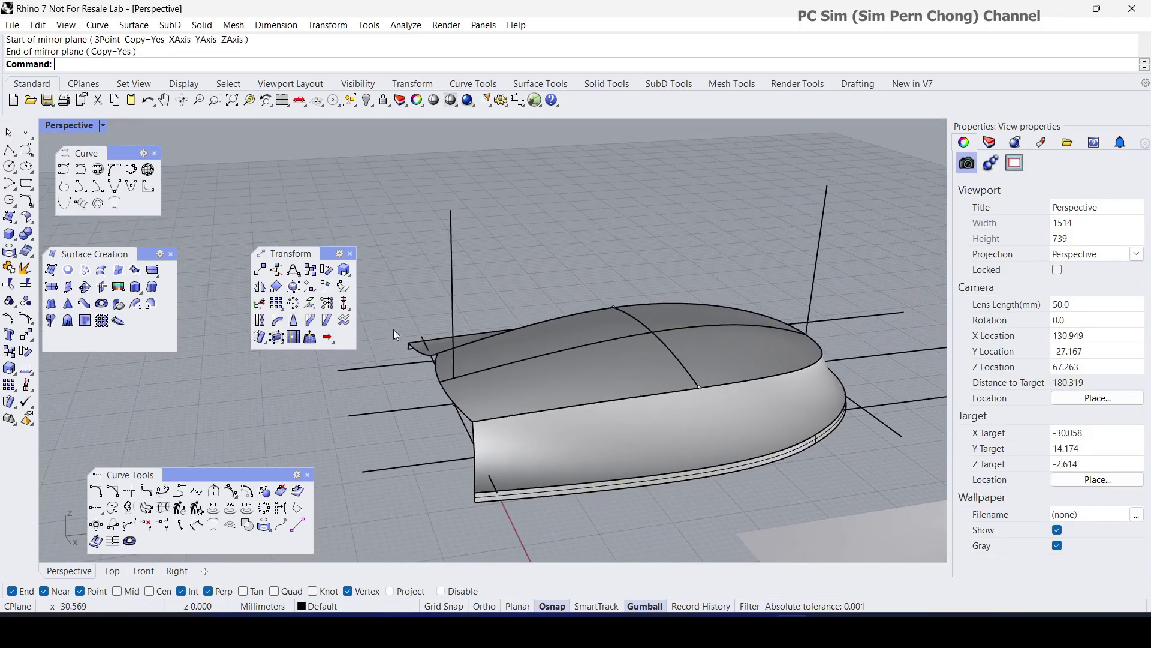
double_click(64, 132)
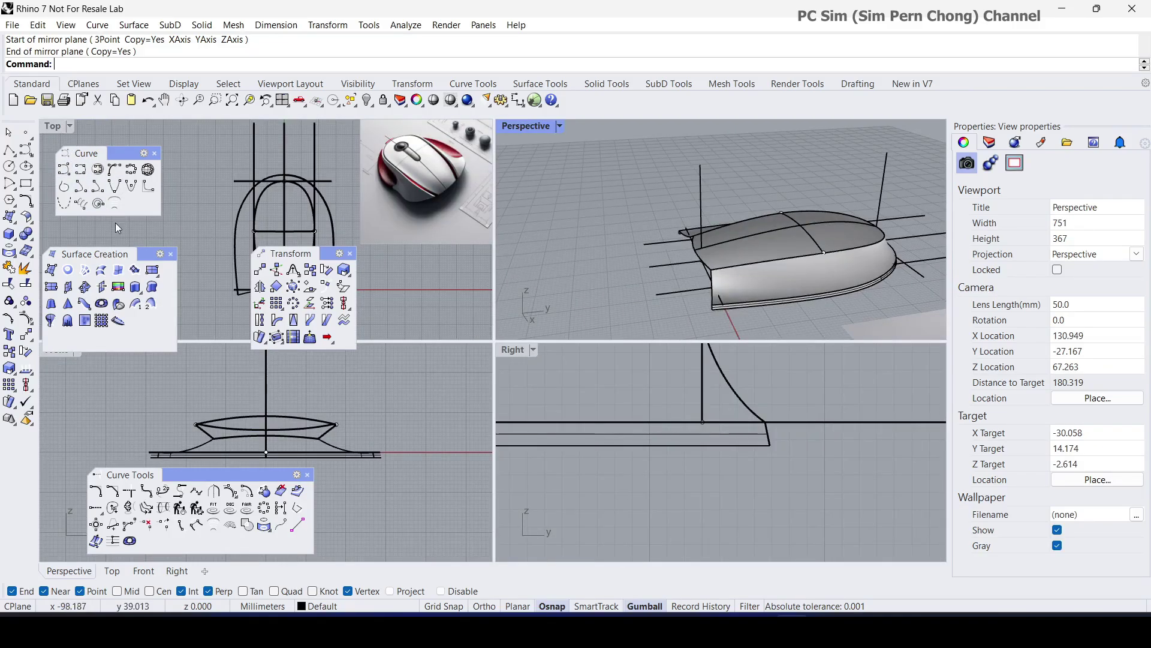
double_click(60, 137)
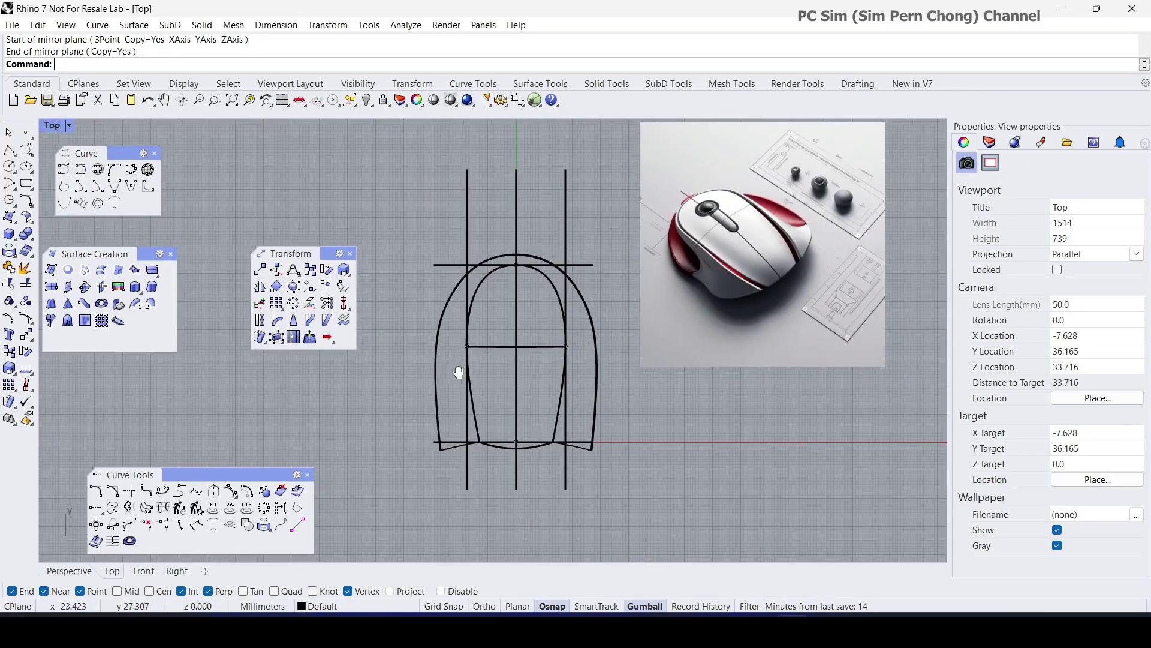
scroll(450, 390, "up", 3)
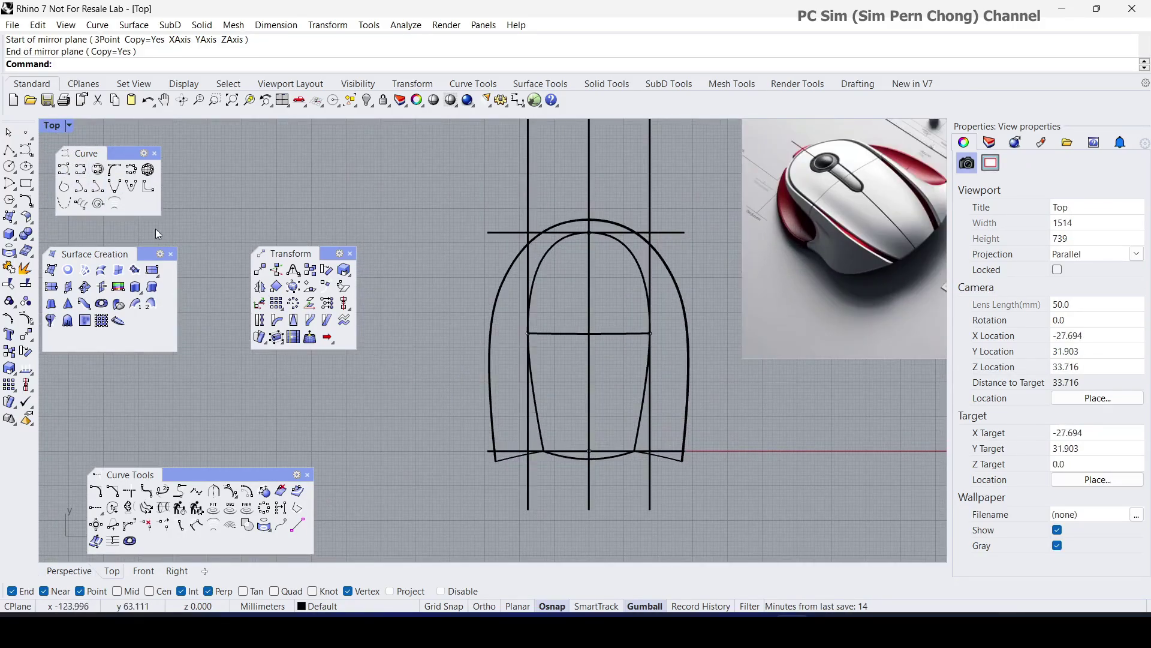
left_click(81, 170)
scroll(446, 480, "up", 1)
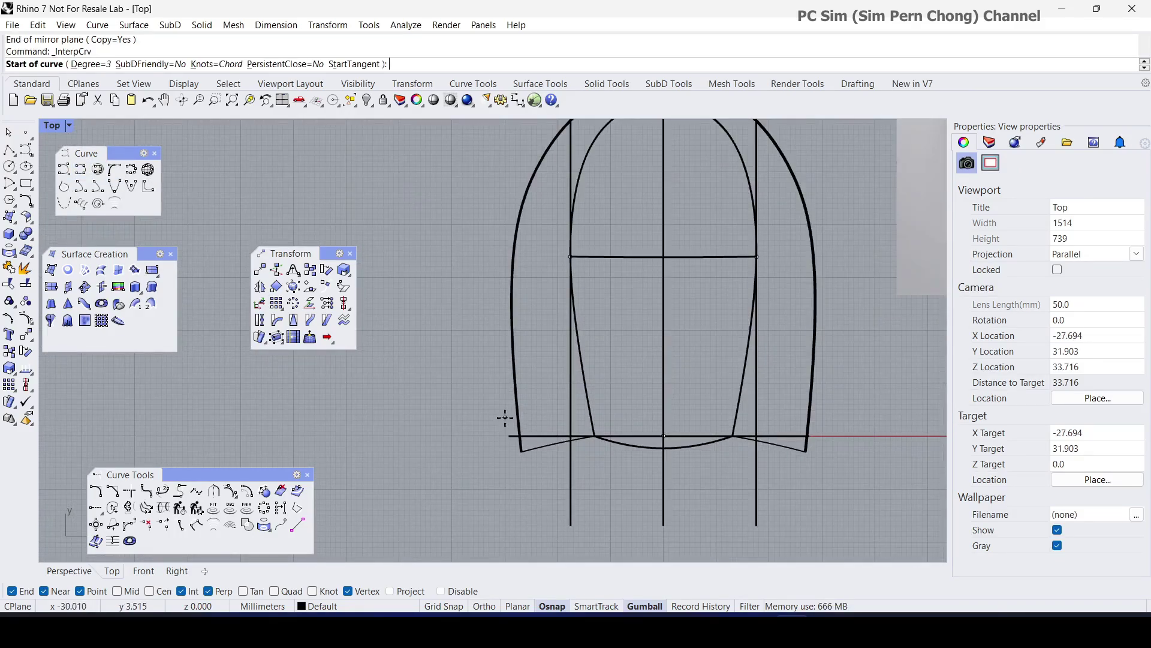
key("F9")
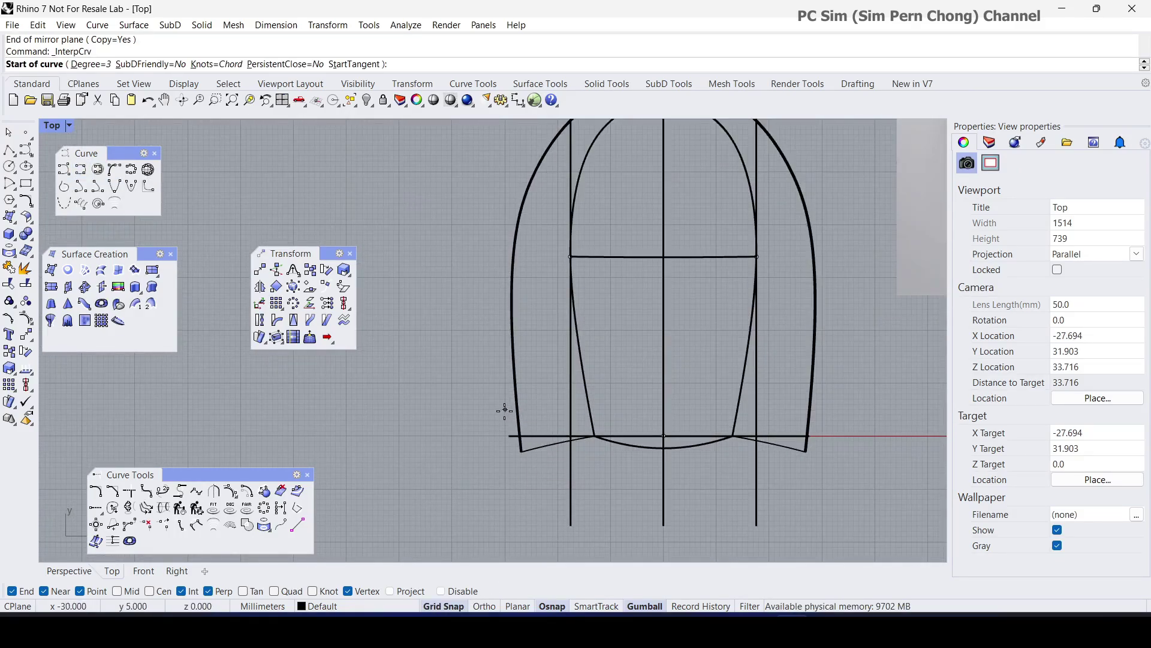
left_click(504, 409)
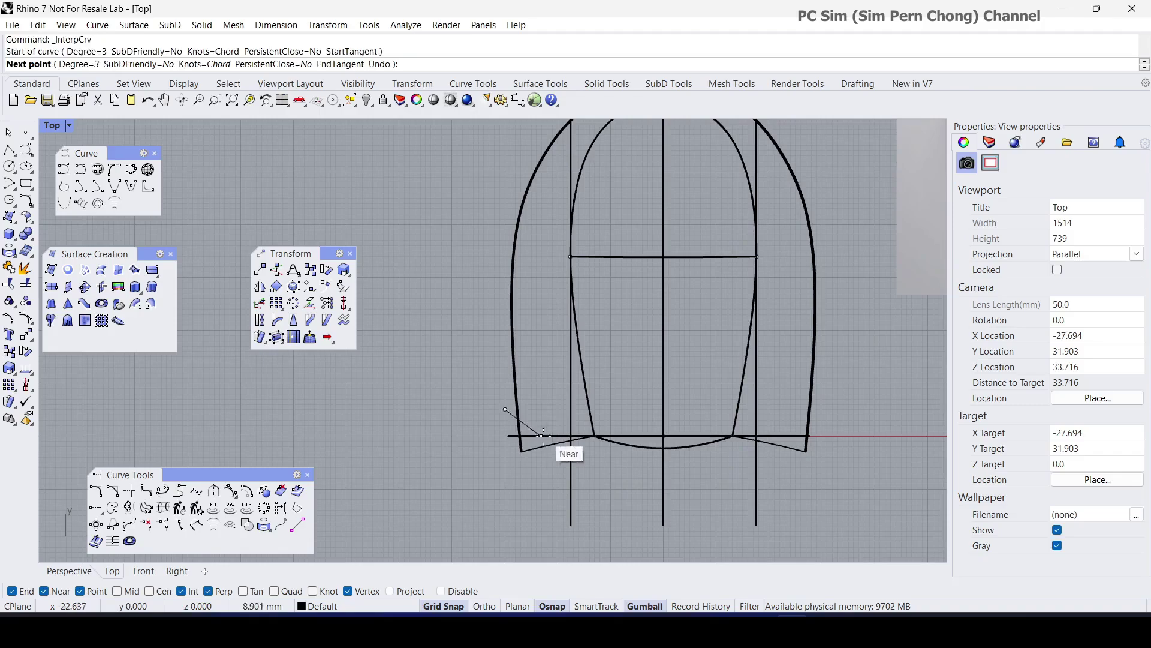
left_click(824, 403, "shift")
key("Return")
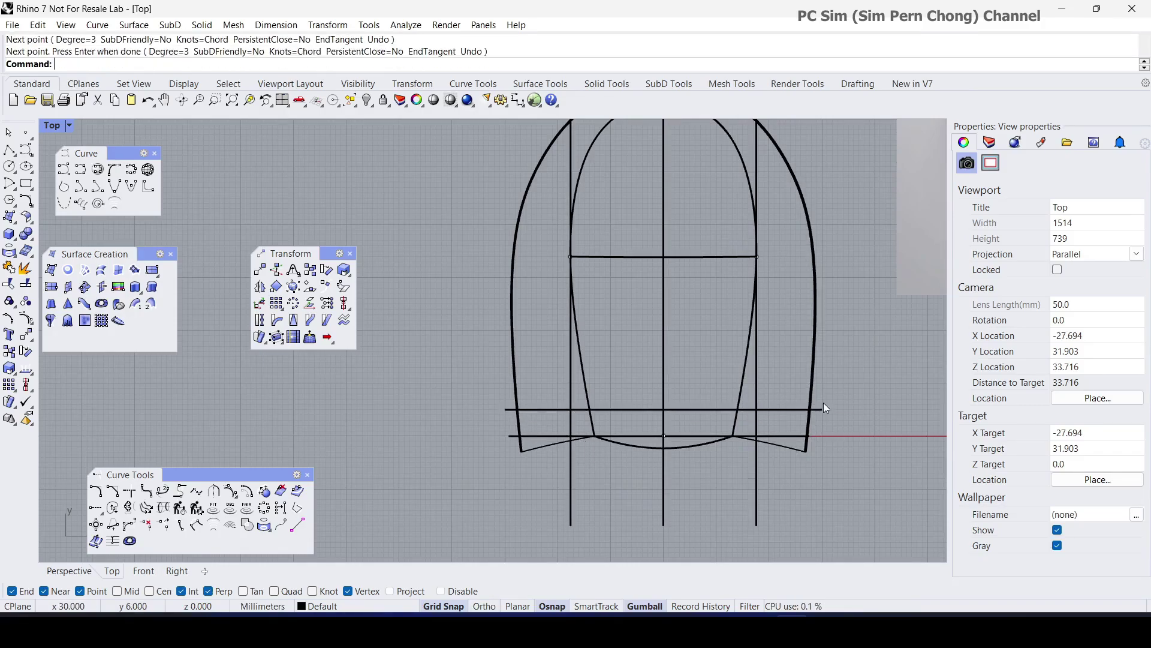
Bow the new cross line outward toward the open end by moving its two middle control points together along Y, with Grid Snap off.
left_click(704, 409)
scroll(603, 415, "up", 4)
left_click(612, 406)
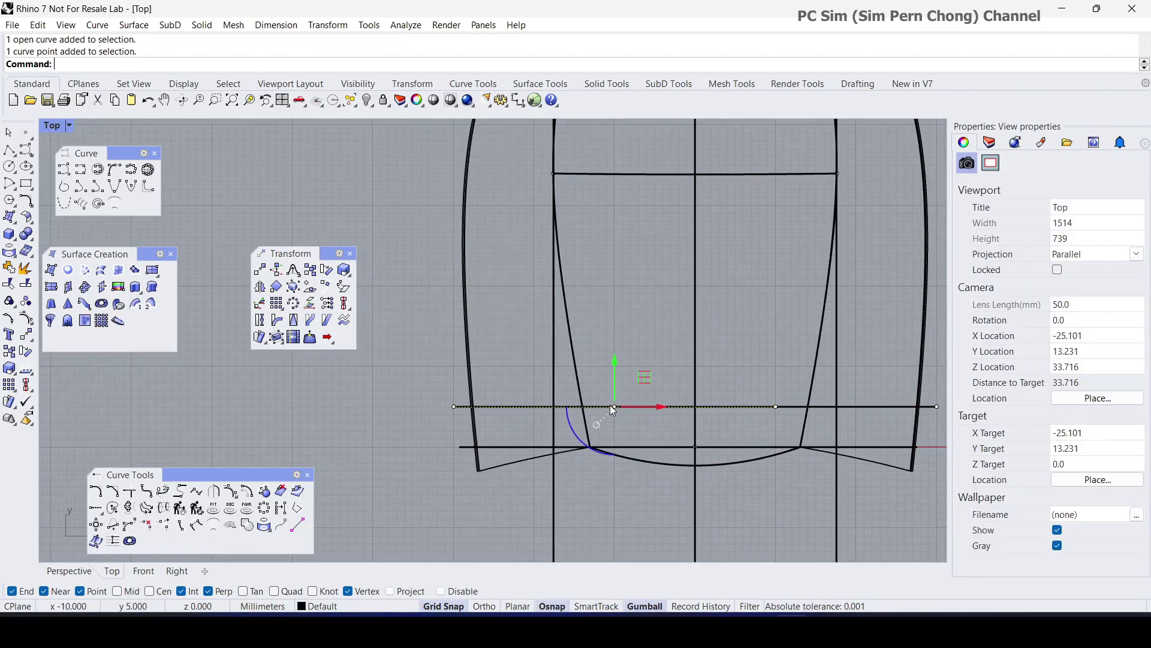
left_click(772, 406, "ctrl+shift")
left_click_drag(699, 365, 694, 400)
scroll(696, 394, "down", 8)
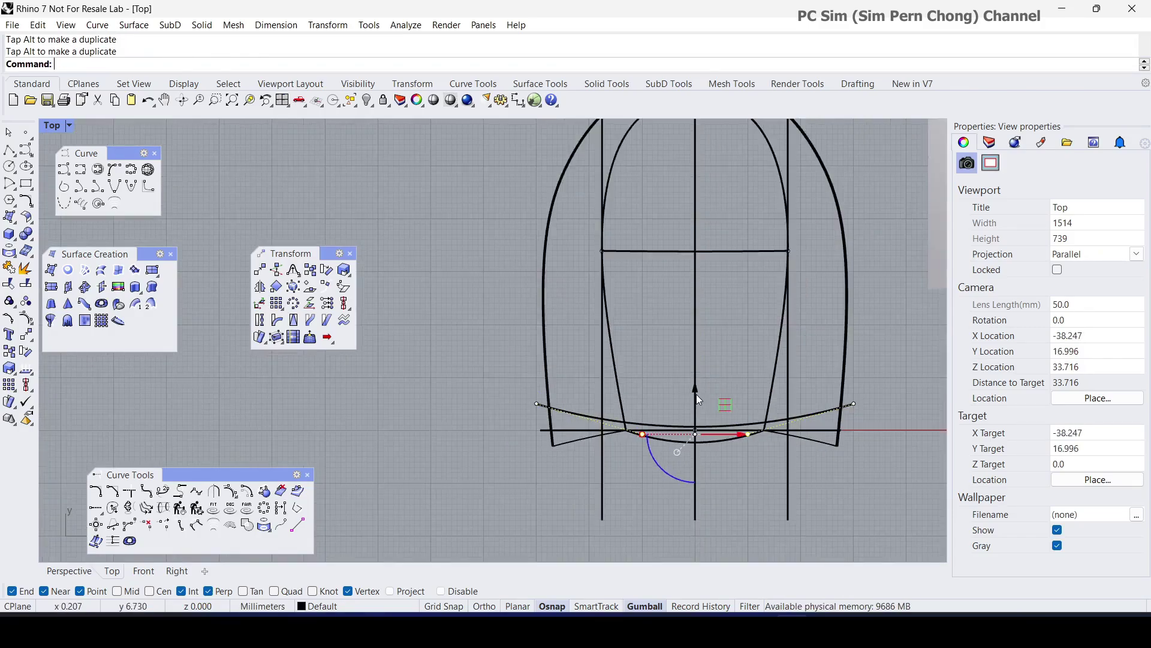
right_click_drag(711, 397, 587, 400)
scroll(645, 407, "up", 3)
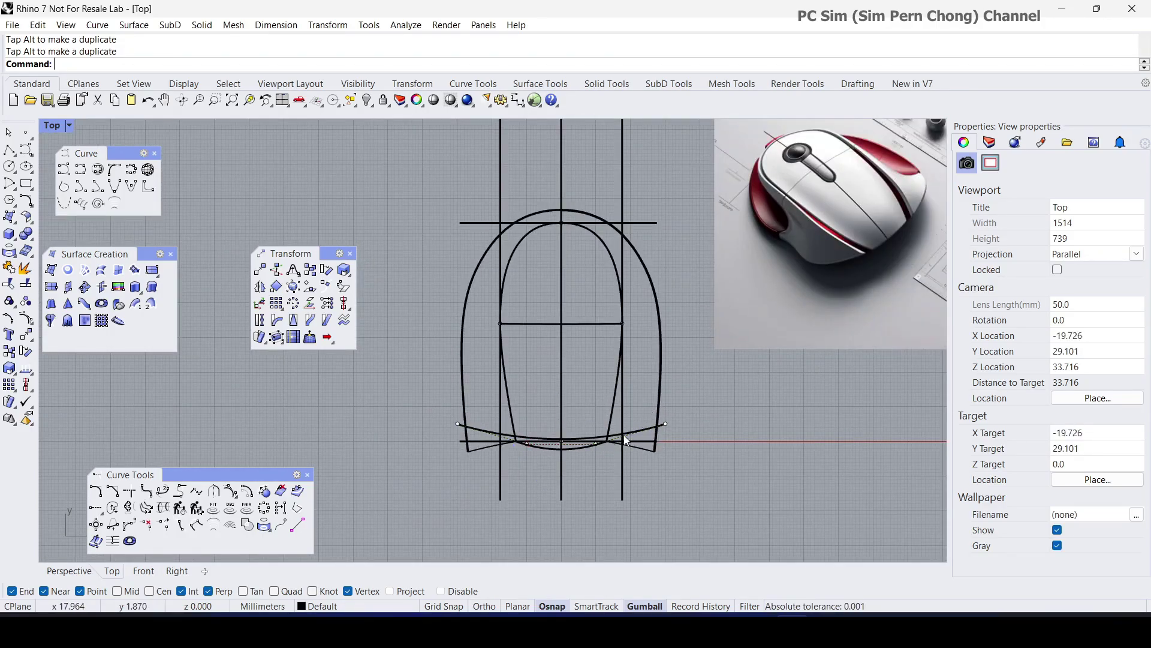
Raise the bowed curve vertically in the perspective view to about the height of the body's top at the open end.
left_click(634, 434)
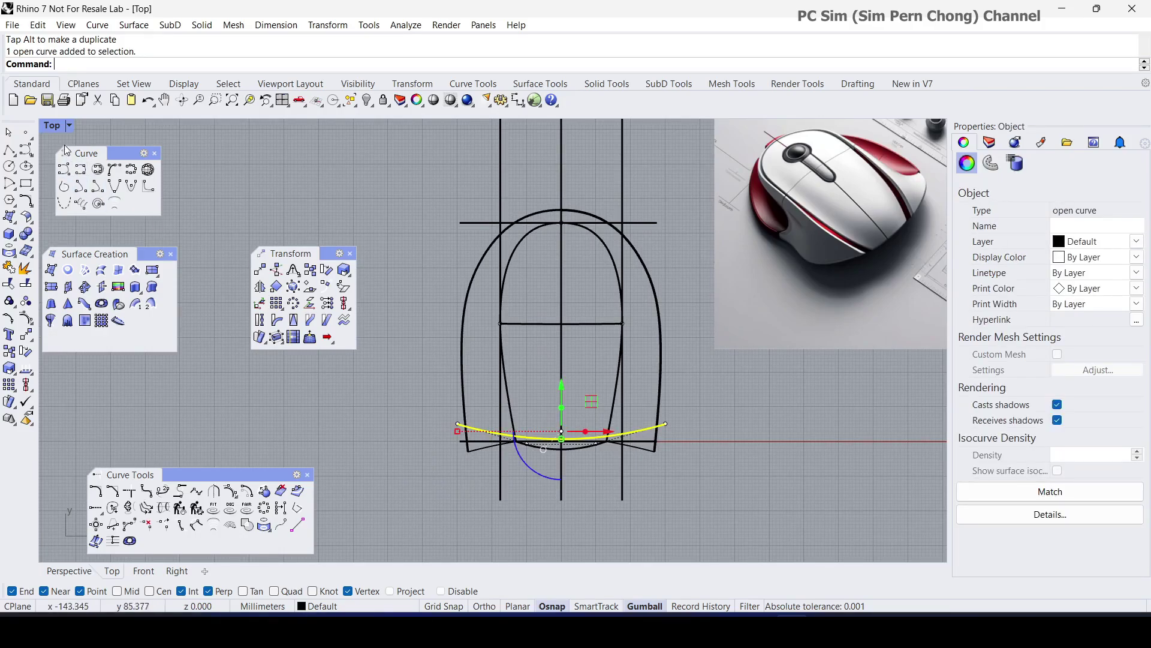
double_click(56, 127)
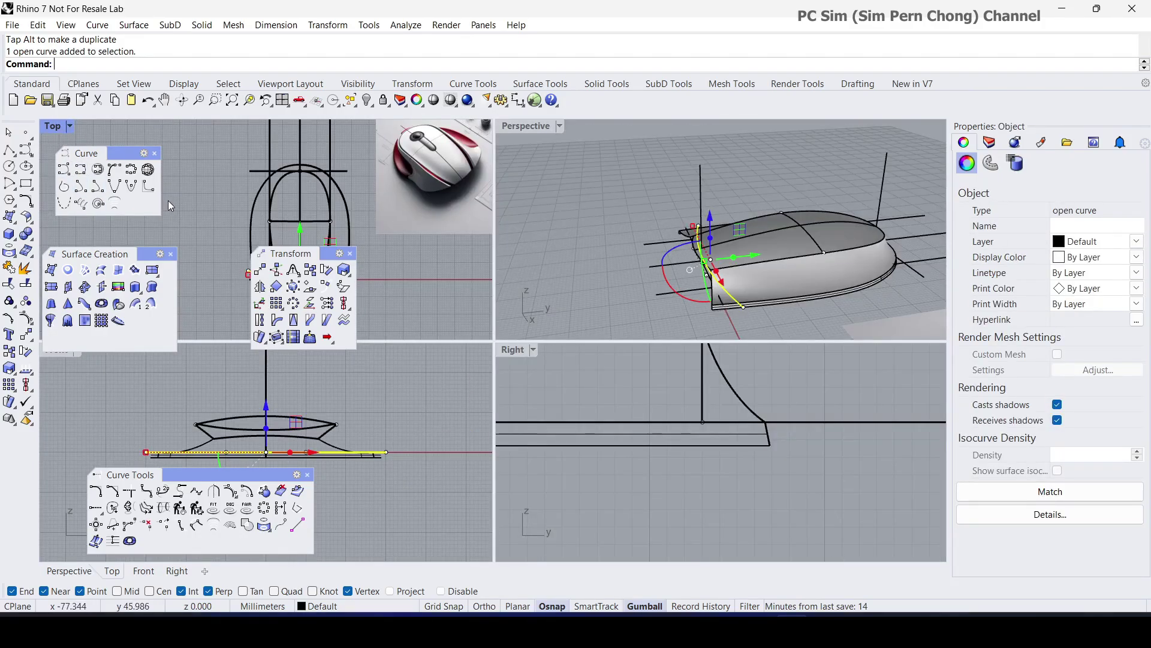
double_click(507, 127)
right_click_drag(475, 233, 463, 199)
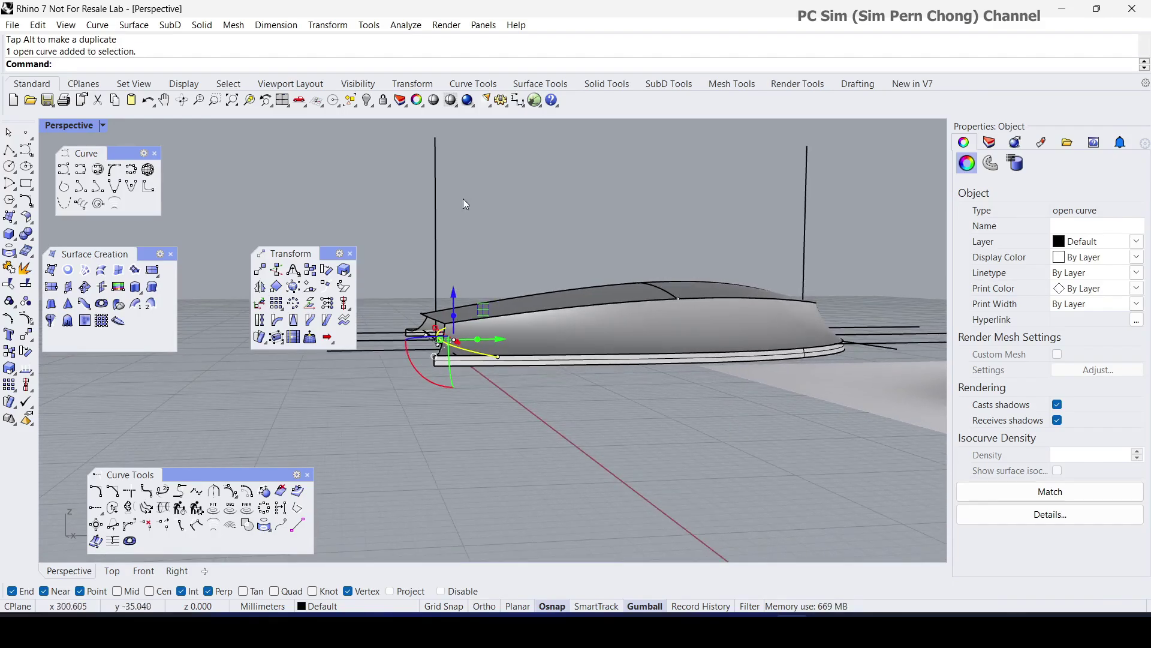
scroll(451, 278, "up", 3)
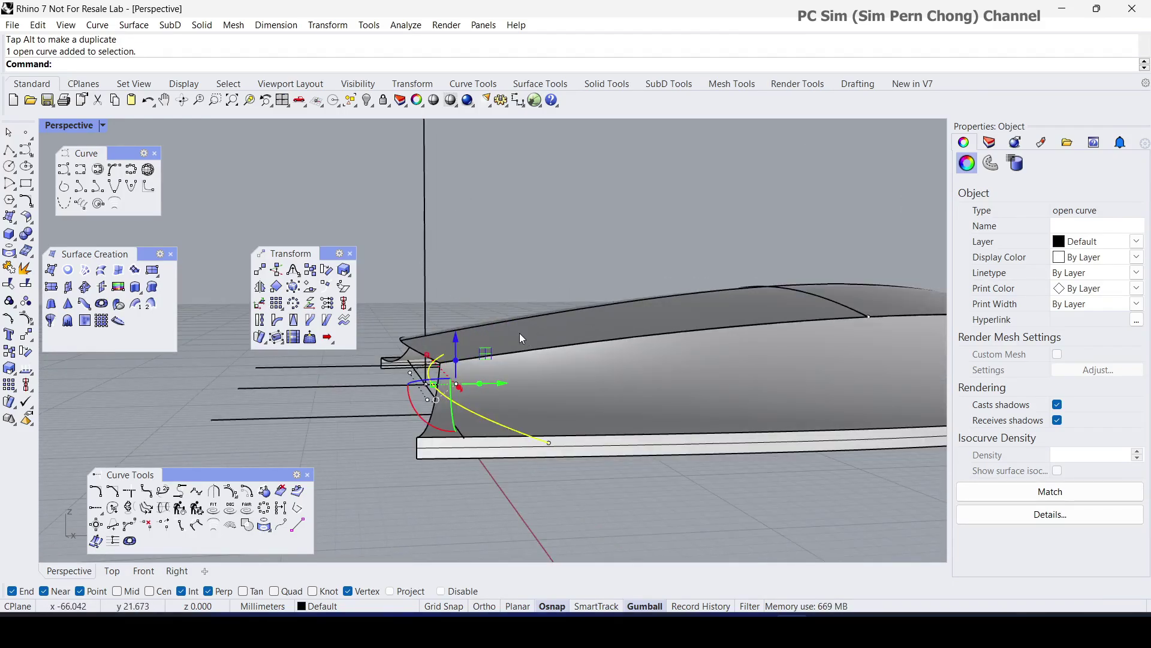
scroll(519, 333, "down", 5)
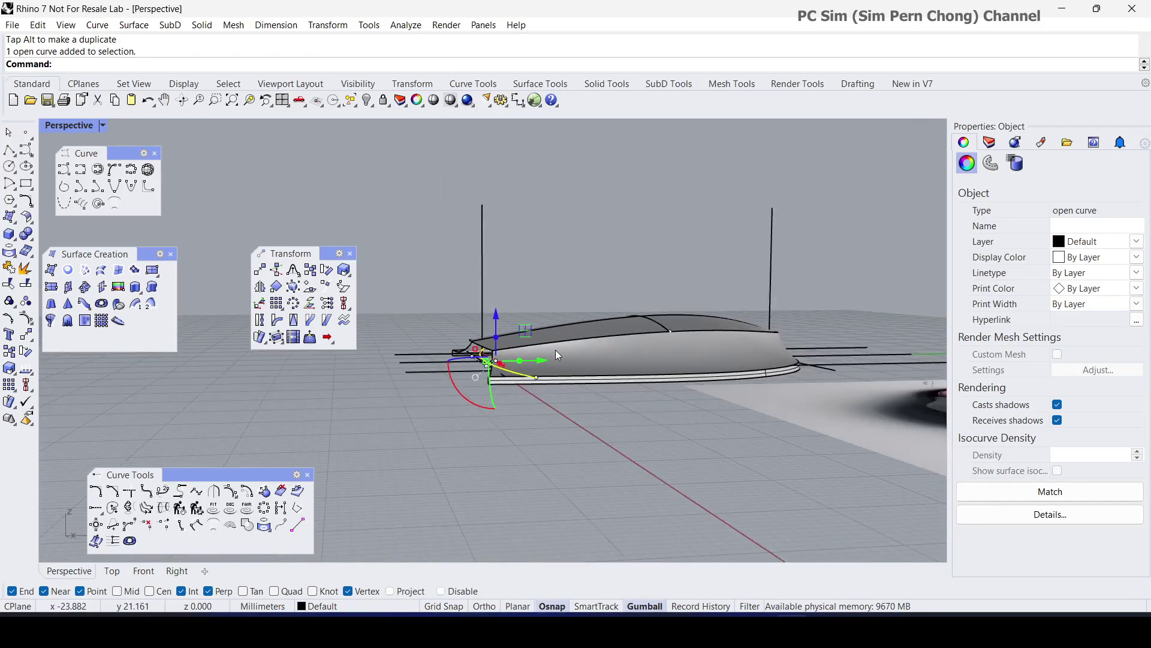
left_click_drag(497, 317, 498, 292)
scroll(513, 313, "down", 2)
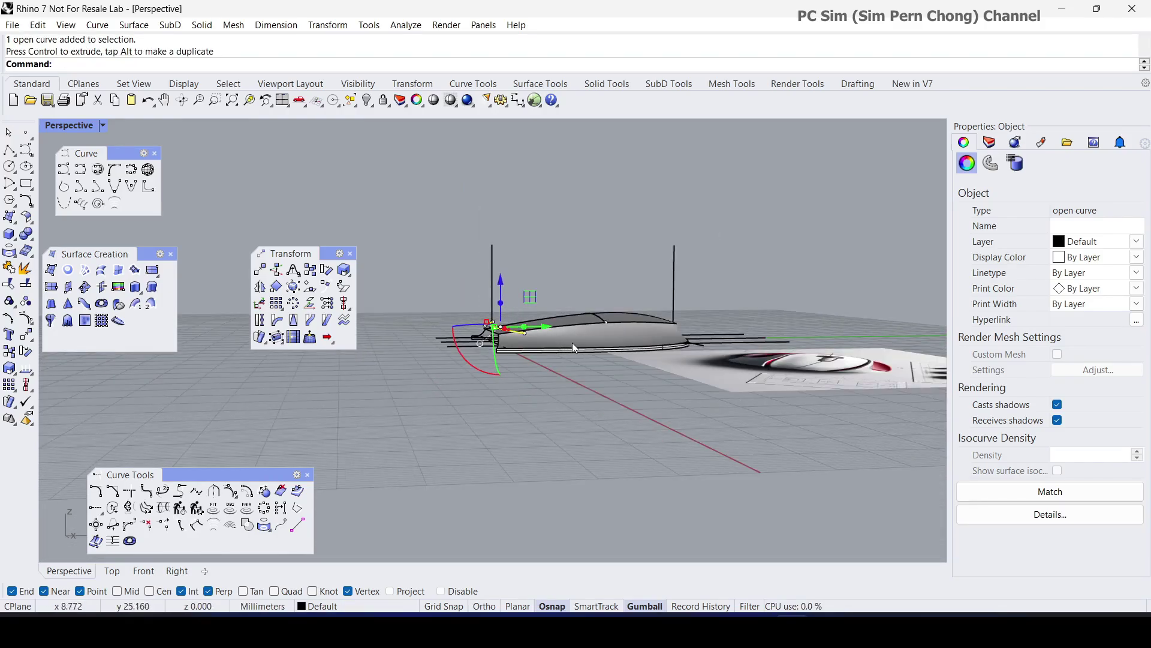
mouse_move(685, 356)
right_mouse_down()
mouse_move(683, 391)
mouse_move(690, 357)
right_mouse_up()
scroll(486, 341, "up", 3)
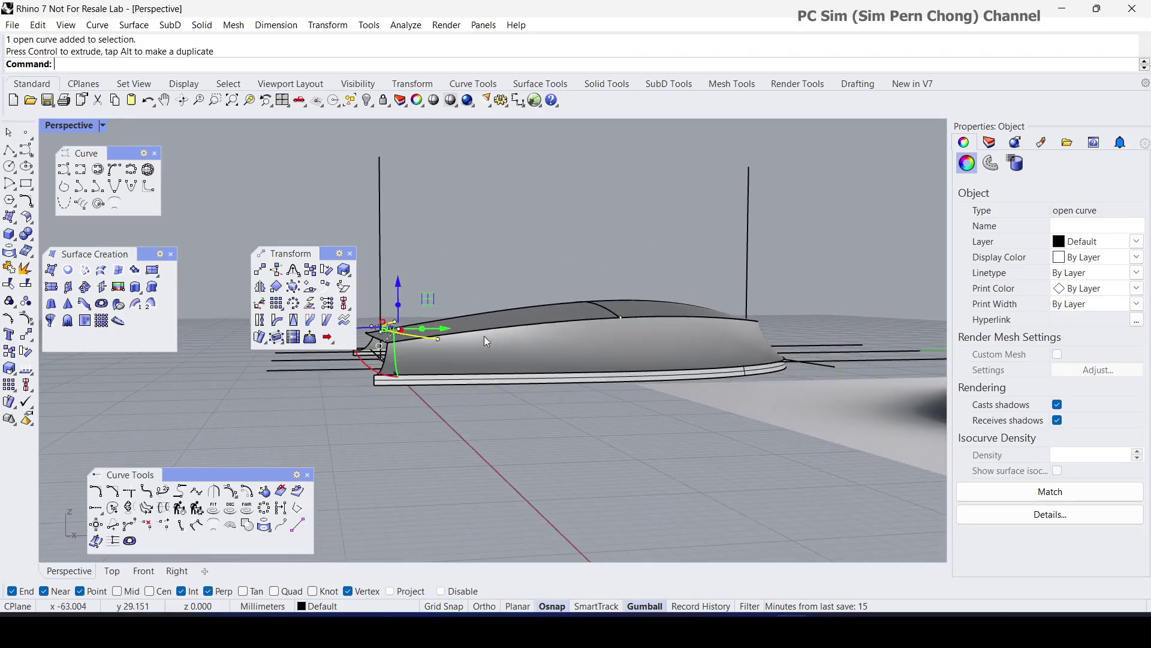
left_click_drag(401, 303, 428, 353)
right_click_drag(413, 393, 429, 387)
key("ctrl+z")
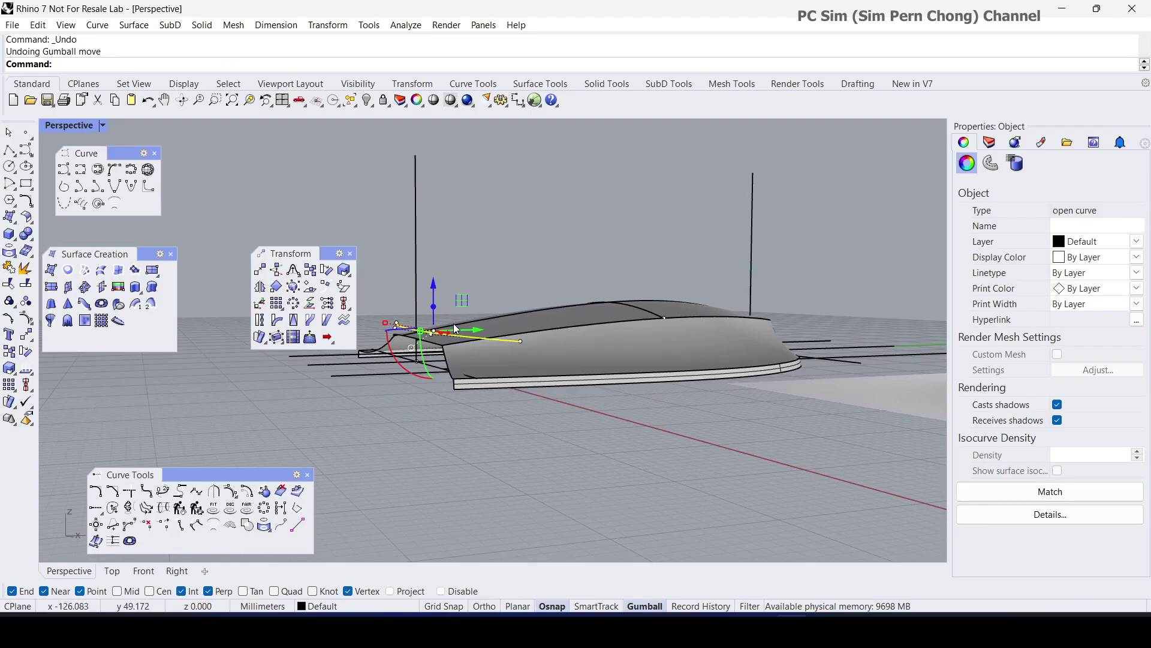
Extrude the raised bowed curve straight down past the base strip to form a curved cutting surface across the open end.
left_click_drag(433, 304, 437, 390)
right_click_drag(553, 397, 598, 401)
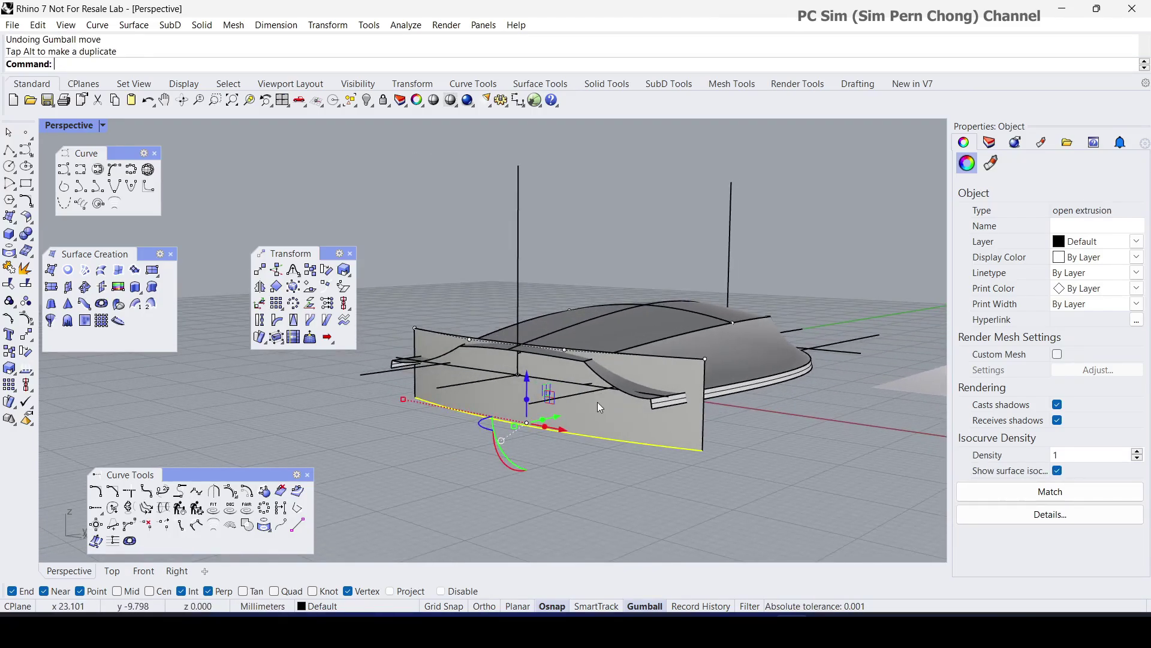
Move the curved cutting surface along Y into the body so it crosses the flared sides near the open end.
key("Escape")
key("Escape")
left_click(585, 411)
left_click_drag(530, 340, 555, 342)
right_click_drag(555, 341, 566, 381)
key("Escape")
scroll(568, 357, "down", 3)
scroll(546, 381, "up", 6)
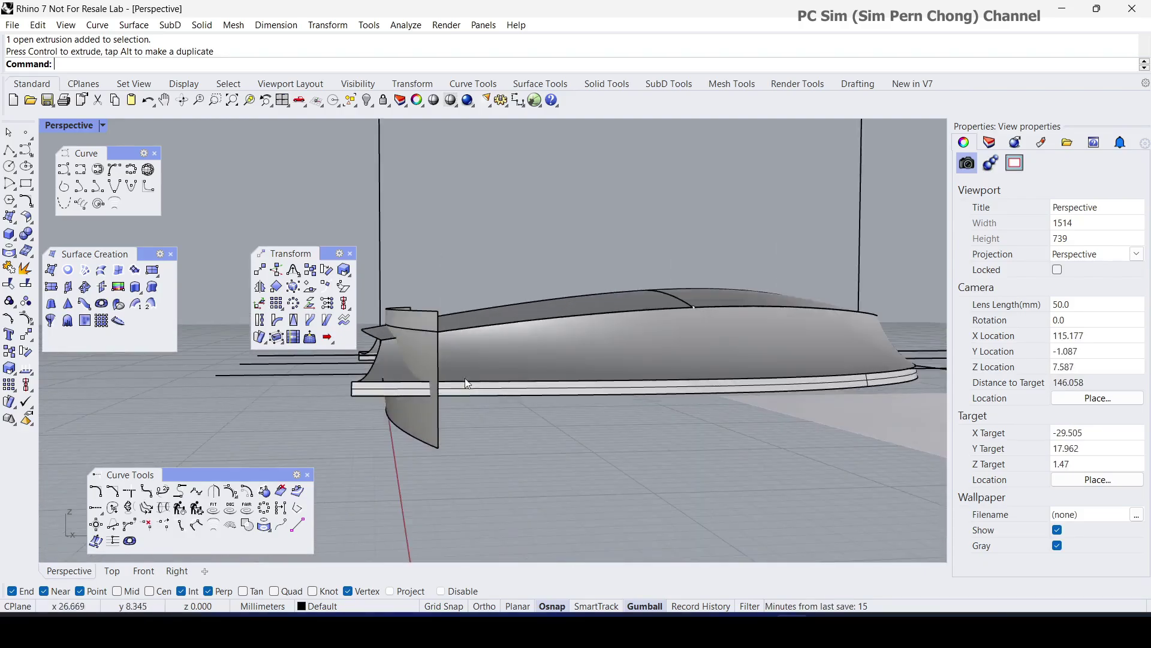
Tilt the cutting surface about the X axis so its top edge leans toward the body.
left_click(413, 345)
right_click_drag(427, 354, 456, 351, "shift")
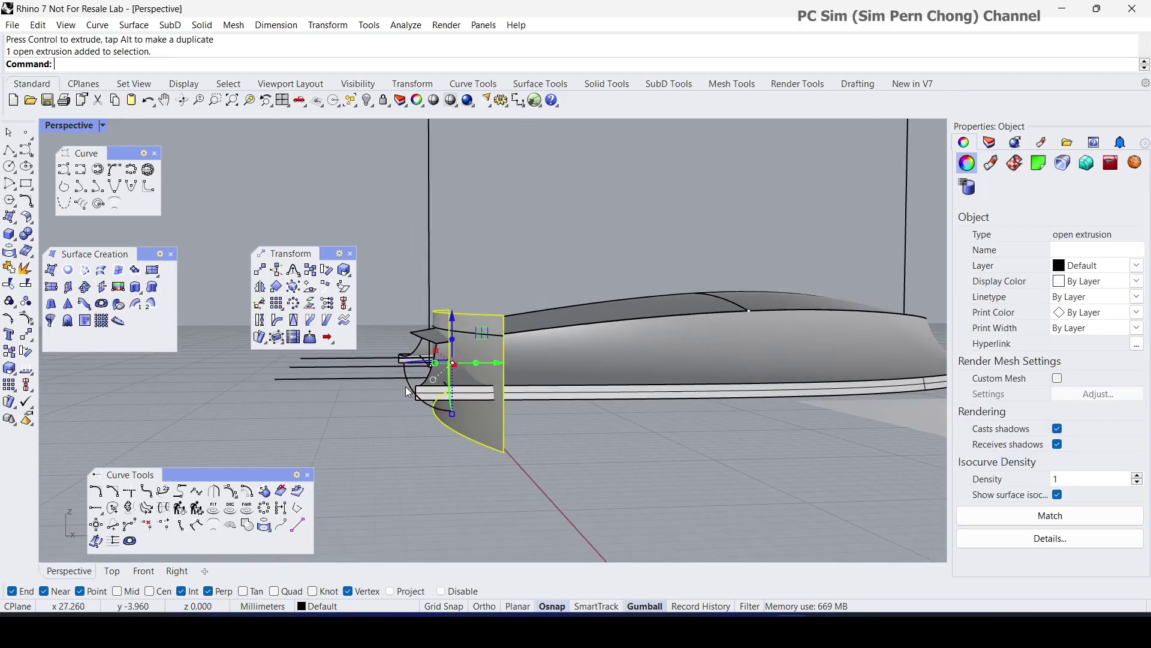
left_click_drag(436, 352, 398, 371)
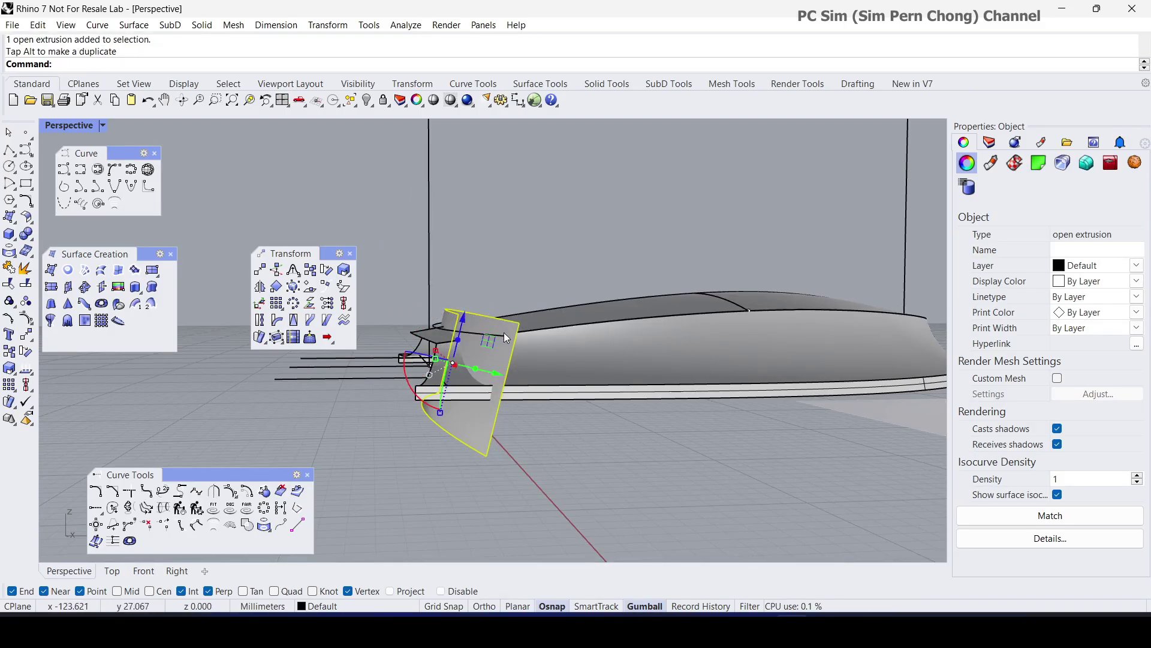
right_click(646, 608)
left_click(705, 477)
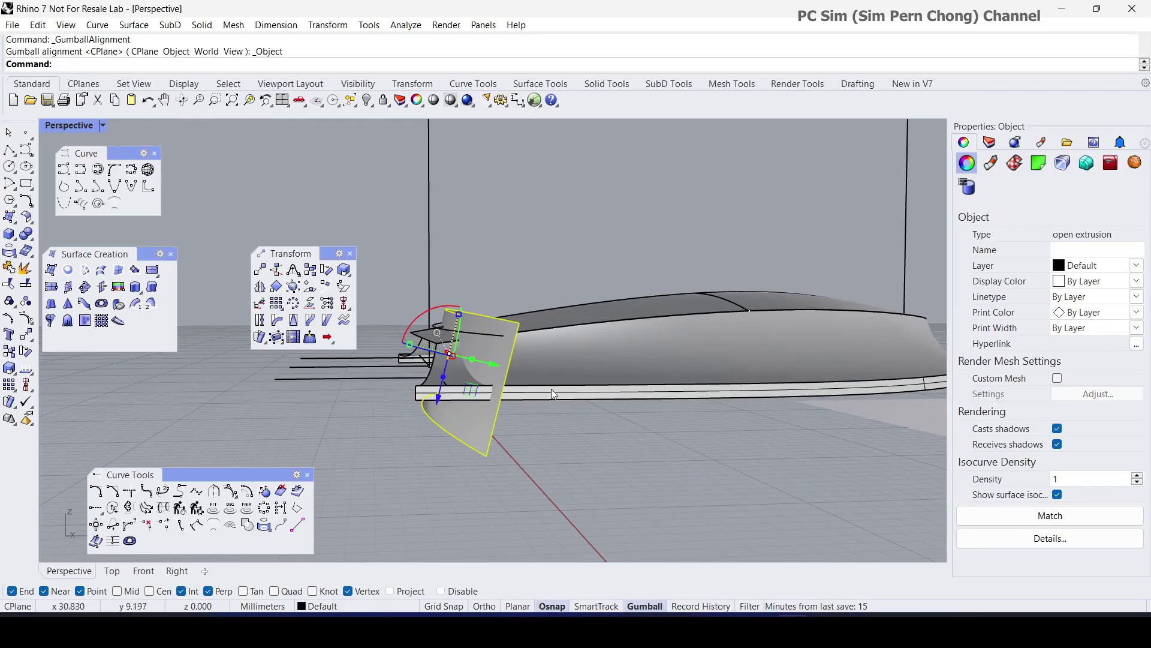
right_click(654, 607)
left_click(713, 457)
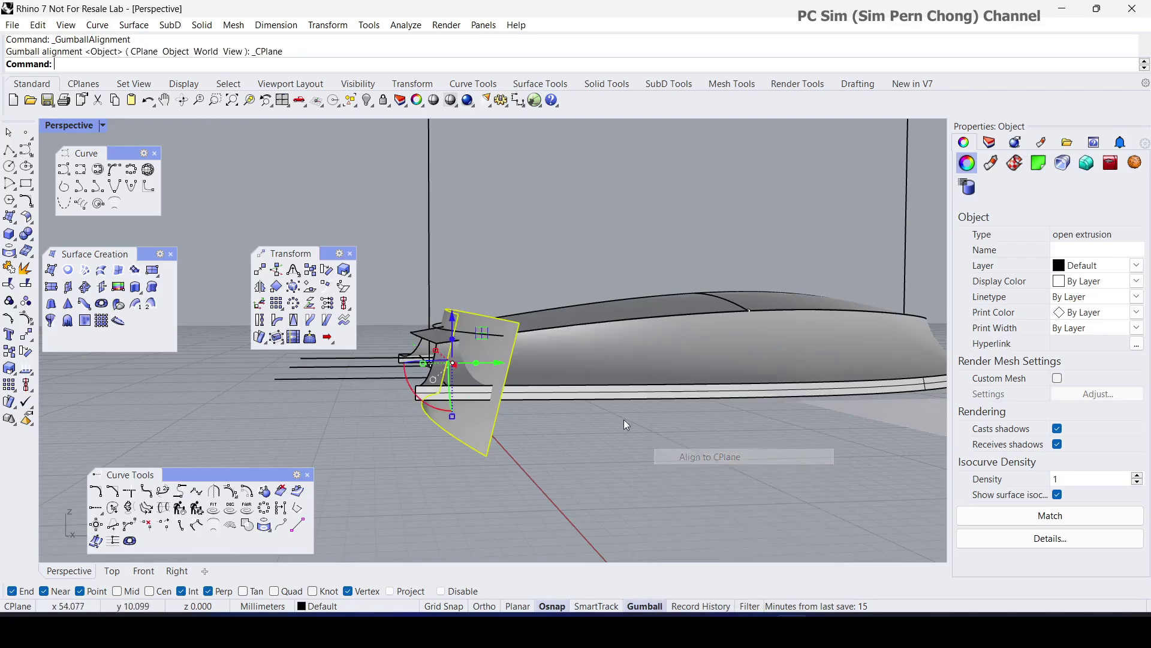
Shift the tilted cutting surface slightly outward along Y toward the body's open end.
left_click_drag(495, 364, 487, 367)
right_click_drag(484, 364, 574, 370)
scroll(502, 386, "down", 4)
key("Escape")
Delete the leftover bowed curve that the cutting surface was extruded from.
right_click_drag(665, 467, 682, 395)
left_click(687, 404)
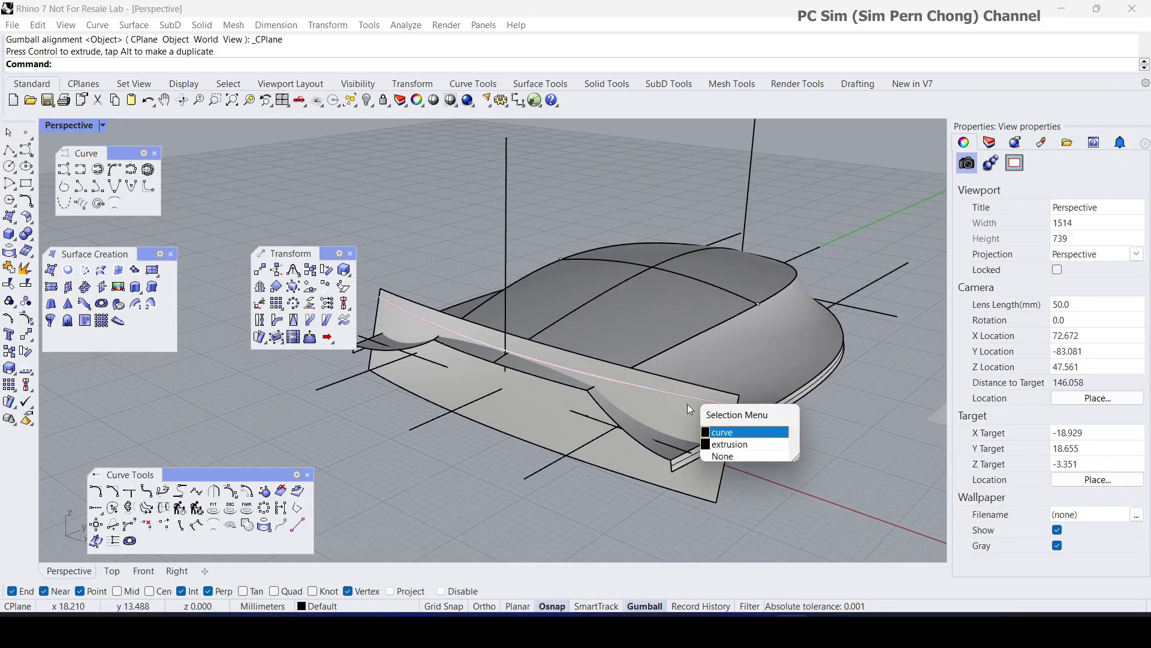
left_click(718, 433)
key("Delete")
Draw a rectangular plane surface in the top view, corner to corner, large enough to surround the whole mouse body.
scroll(713, 436, "down", 6)
right_click_drag(713, 436, 708, 474)
scroll(611, 472, "down", 6)
double_click(70, 127)
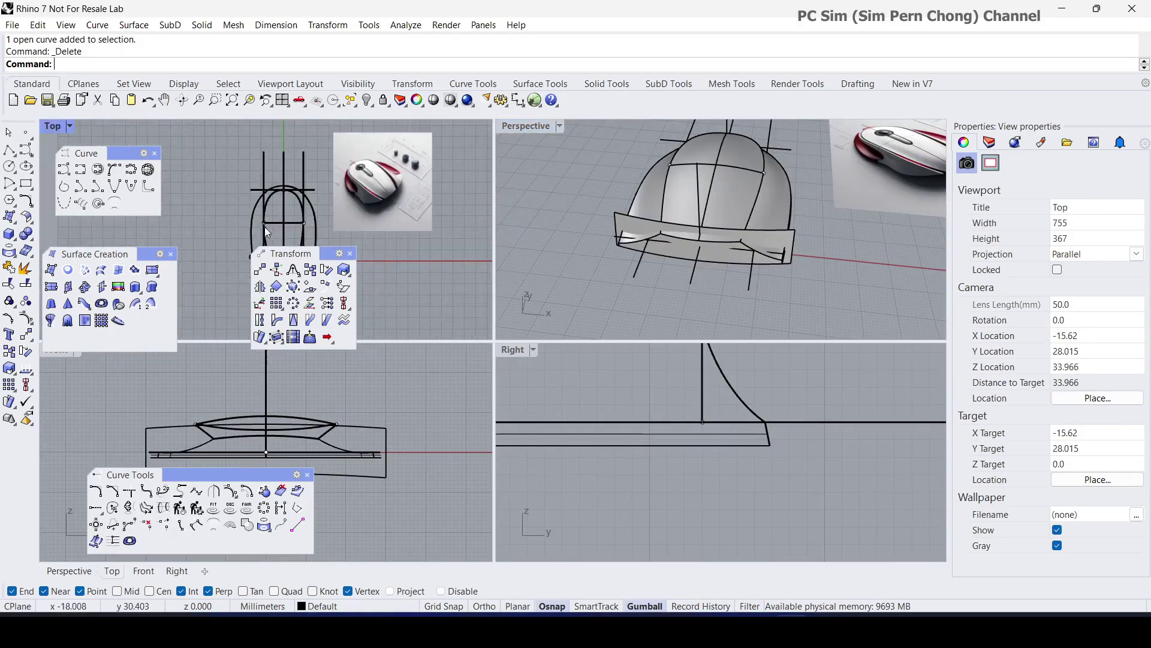
left_click(12, 221)
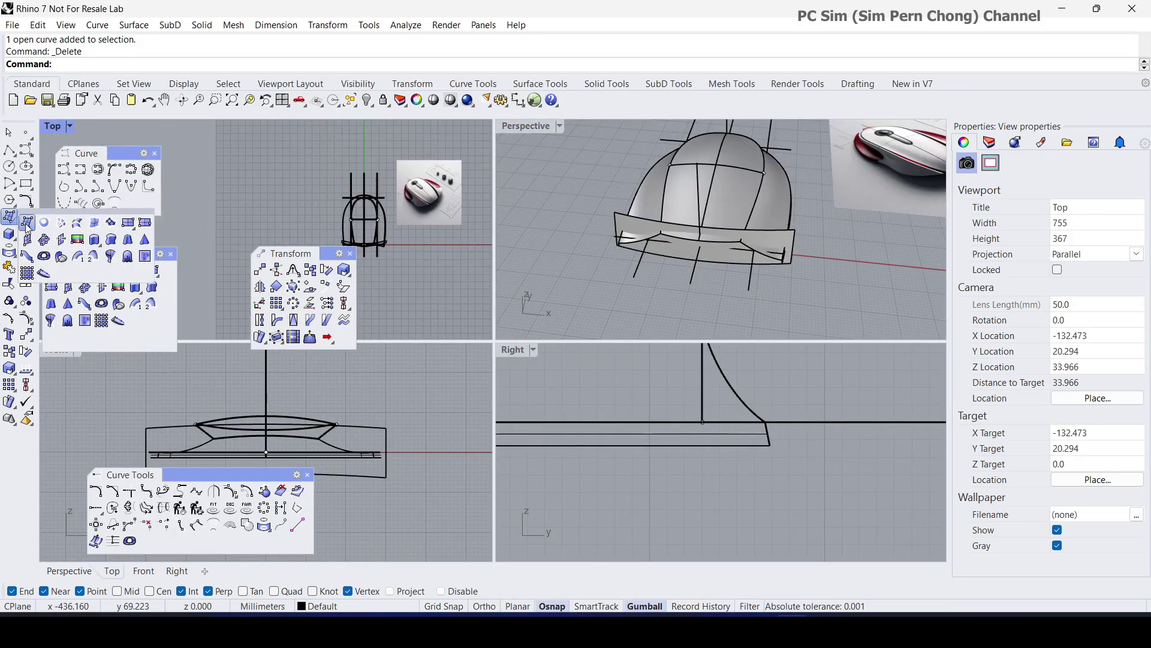
left_click(138, 223)
left_click(308, 172)
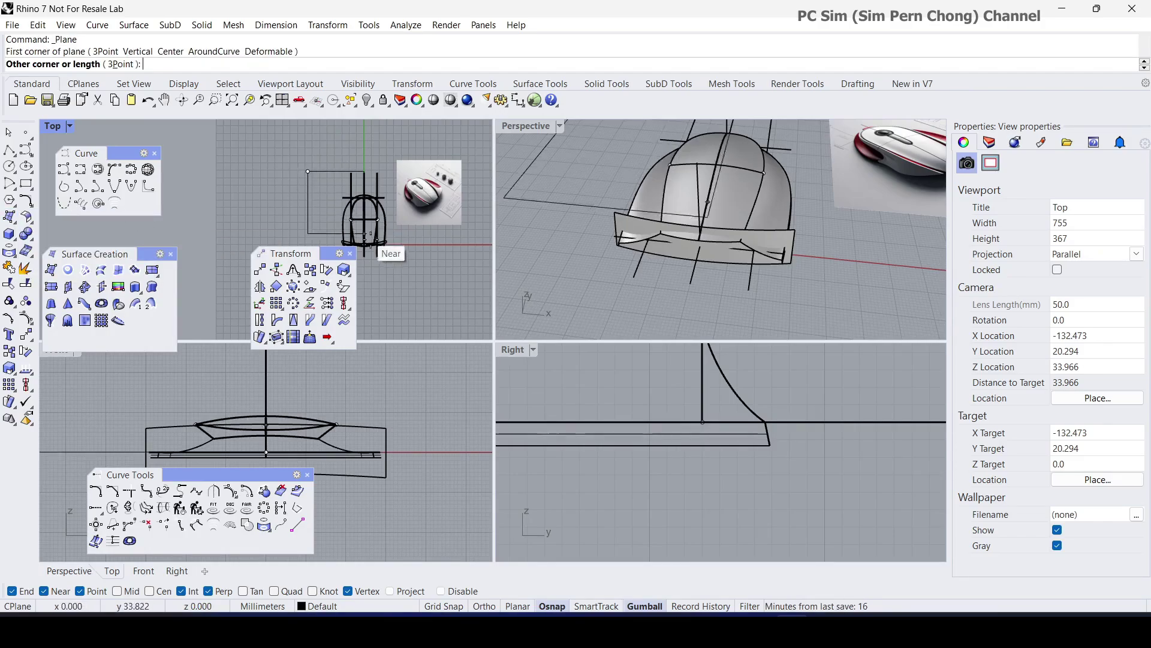
left_click(413, 273)
Try to lower the new plane slightly below the body in the perspective view, and undo the move.
double_click(539, 127)
right_click_drag(539, 128, 463, 186)
scroll(463, 186, "down", 4)
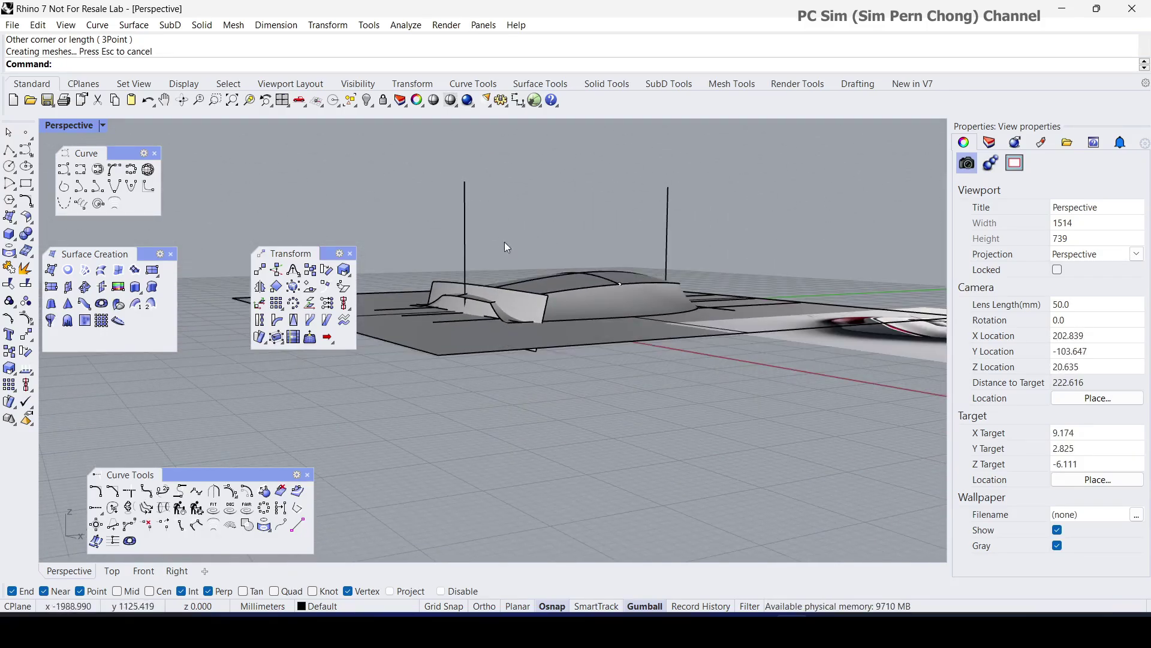
left_click(573, 339)
left_click_drag(557, 261, 557, 268)
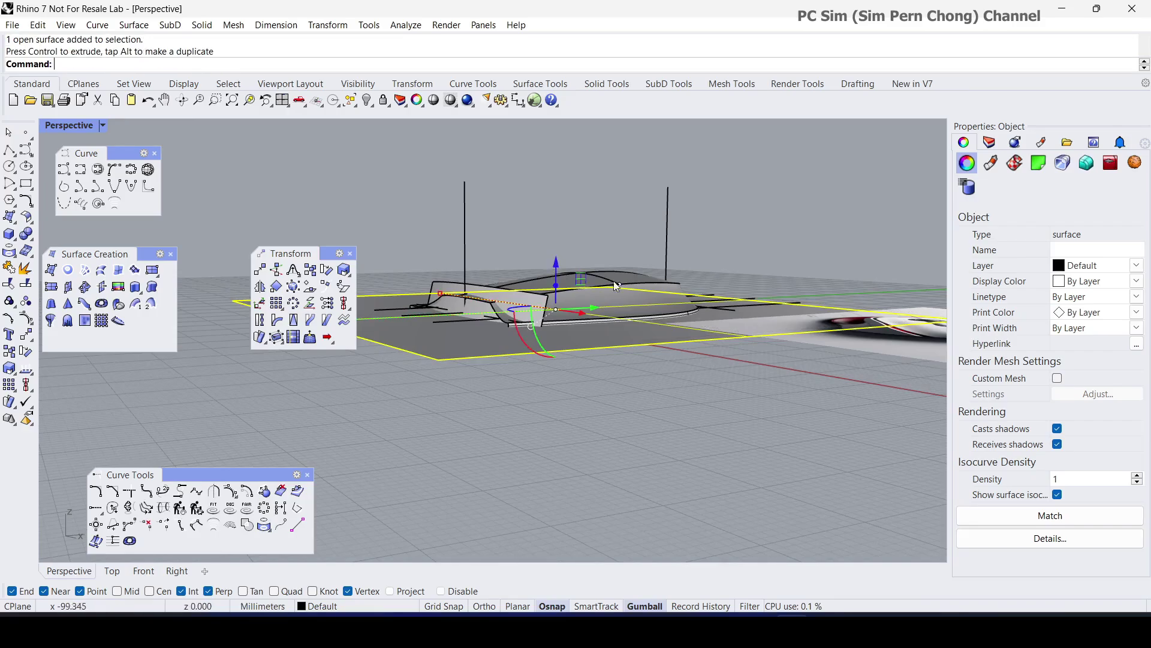
scroll(616, 283, "up", 4)
right_click_drag(616, 283, 733, 297)
key("ctrl+z")
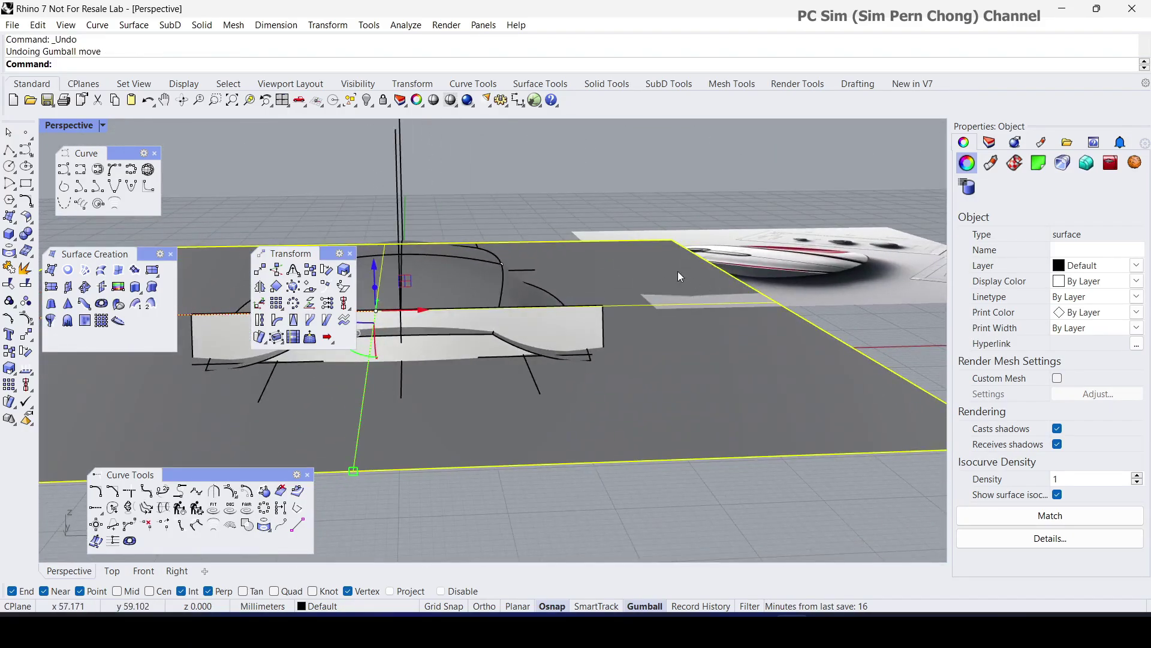
Raise the mouse body together with its curves, points and cutting surface slightly, leaving the large plane in place.
scroll(678, 271, "down", 4)
key("Escape")
scroll(631, 261, "down", 2)
right_click_drag(631, 262, 660, 269, "shift")
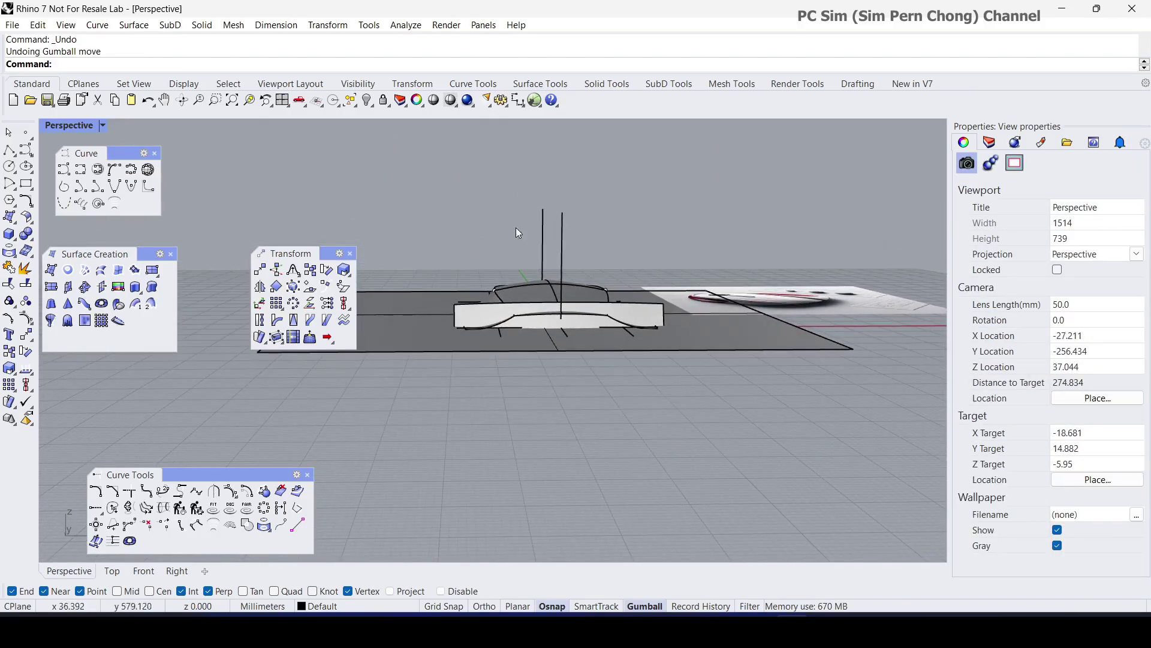
left_click_drag(413, 160, 673, 397)
right_click_drag(672, 394, 592, 355)
scroll(587, 280, "up", 4)
right_click_drag(596, 280, 642, 307, "shift")
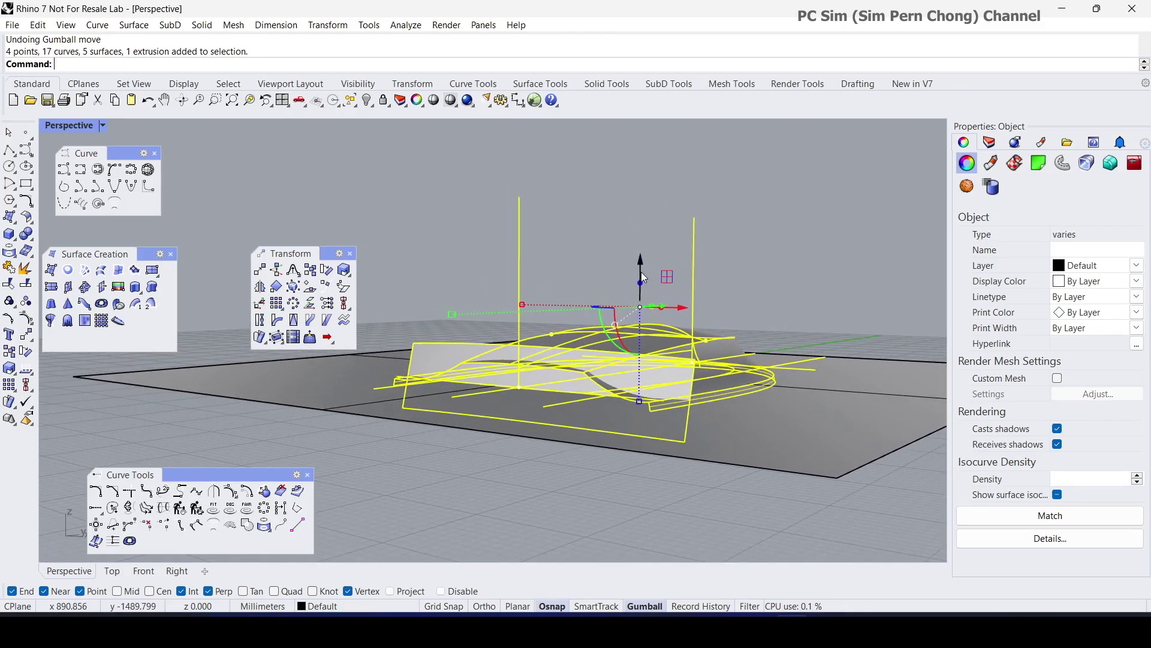
right_click_drag(684, 281, 547, 284)
left_click_drag(584, 271, 585, 266)
left_click(595, 287)
right_click_drag(596, 287, 709, 342)
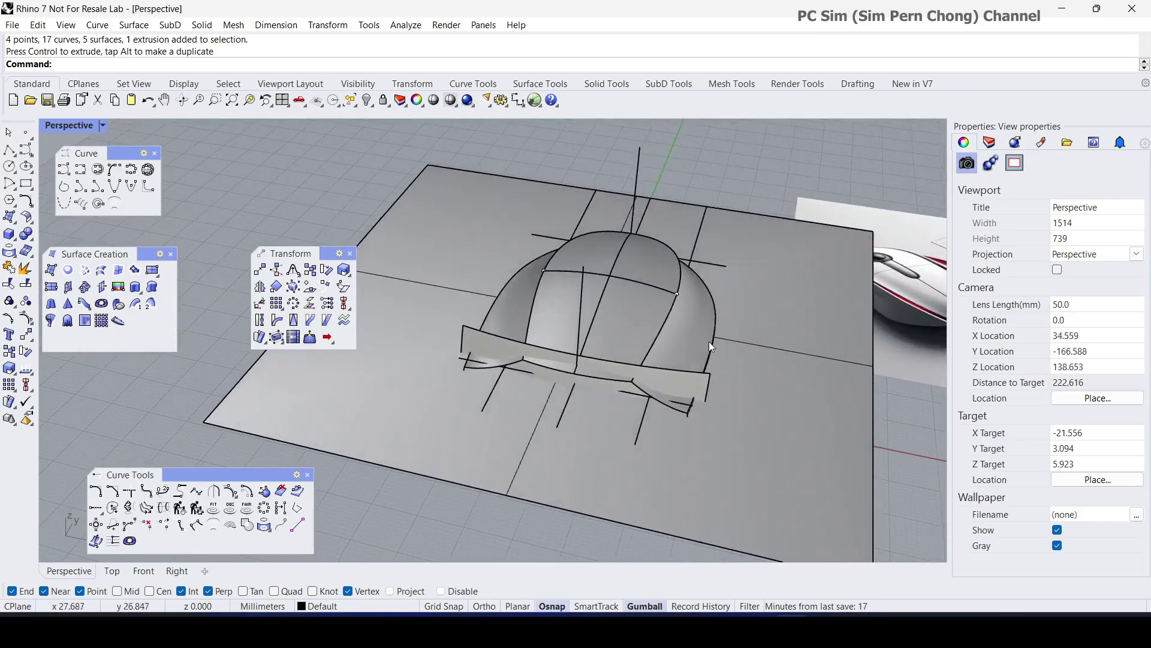
Try to create a solid from the body, the cutting surface and the plane with everything around the mouse selected.
scroll(713, 347, "down", 4)
right_click_drag(697, 284, 735, 287)
right_click_drag(735, 287, 658, 318, "shift")
scroll(567, 217, "down", 4)
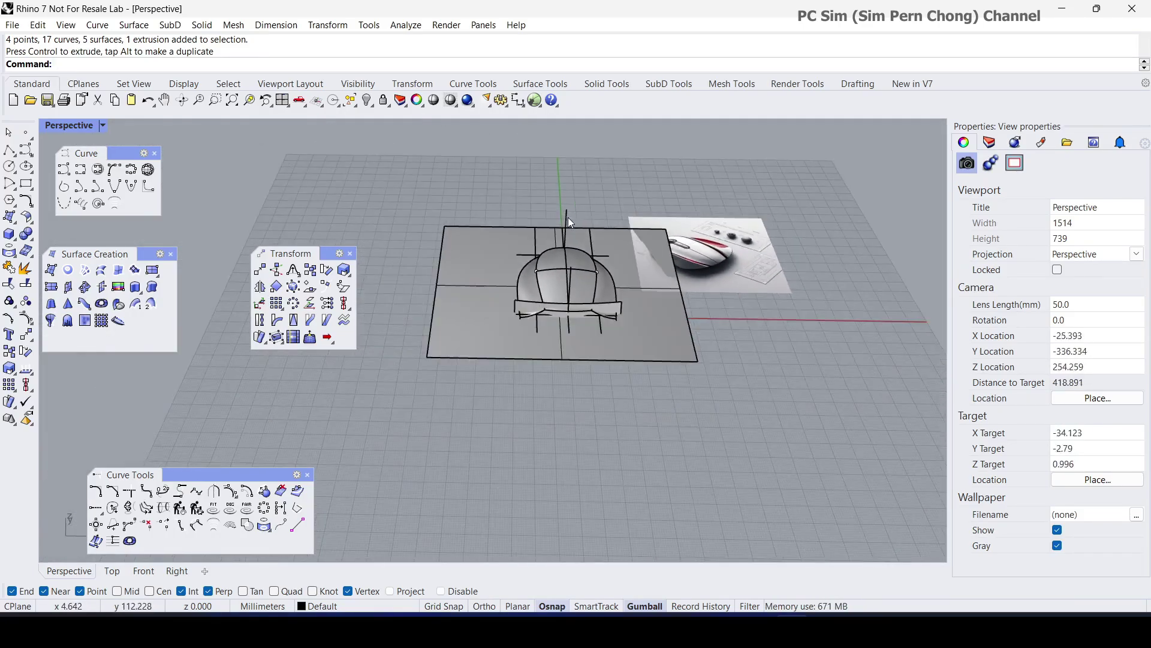
left_click_drag(384, 151, 745, 433)
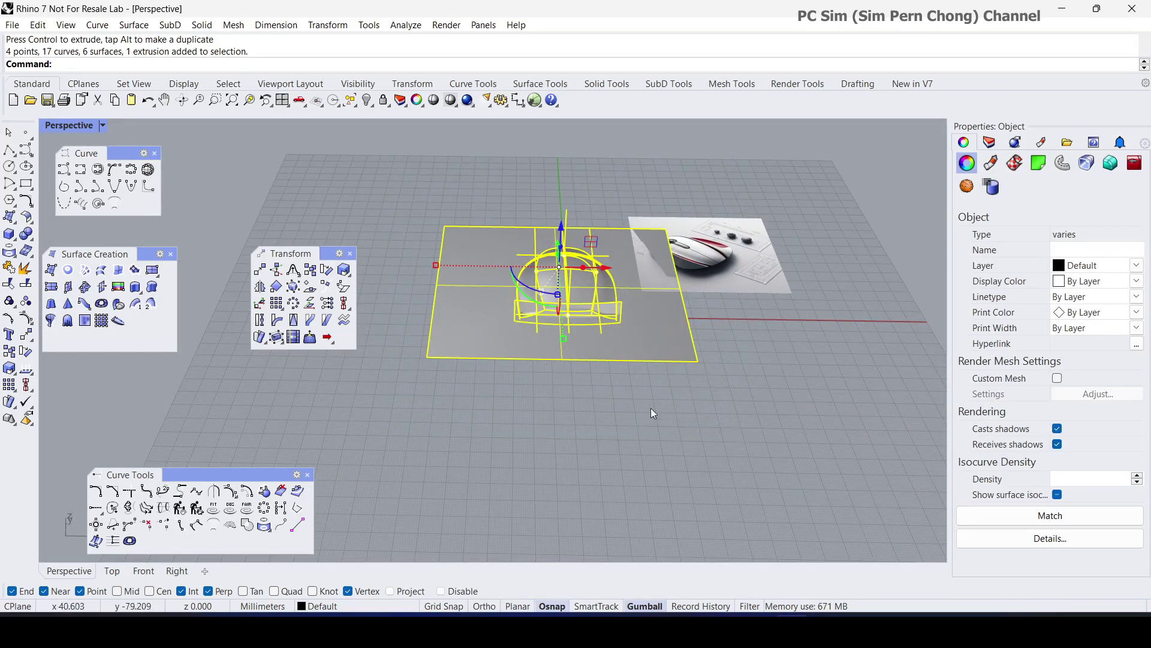
scroll(378, 278, "up", 3)
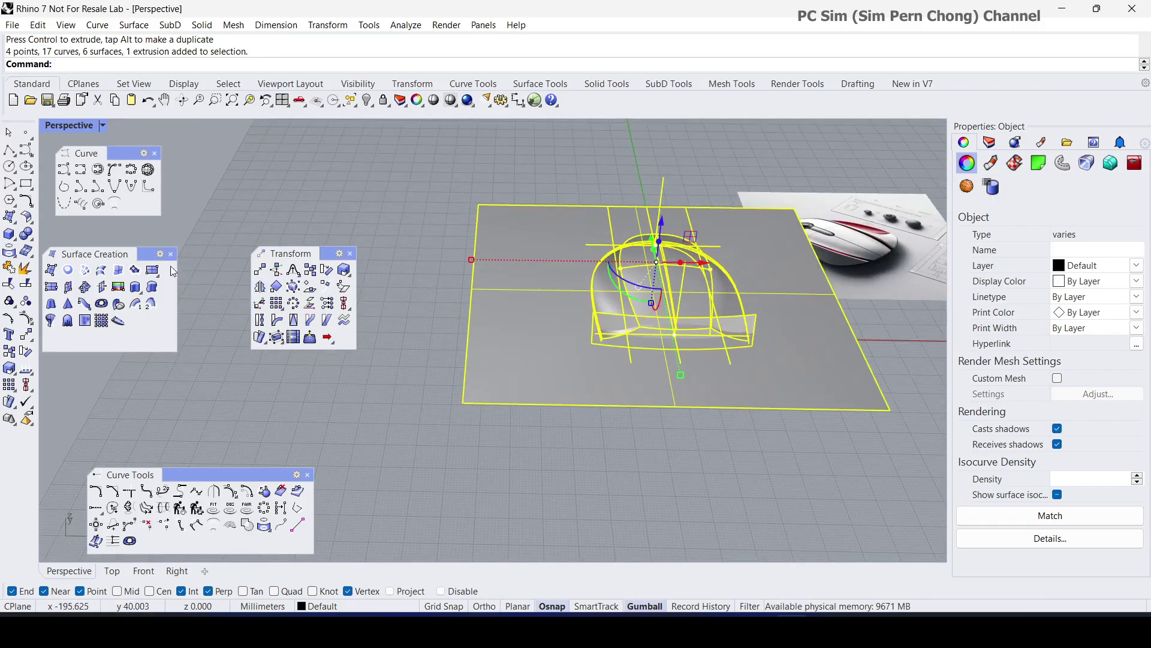
left_click(27, 234)
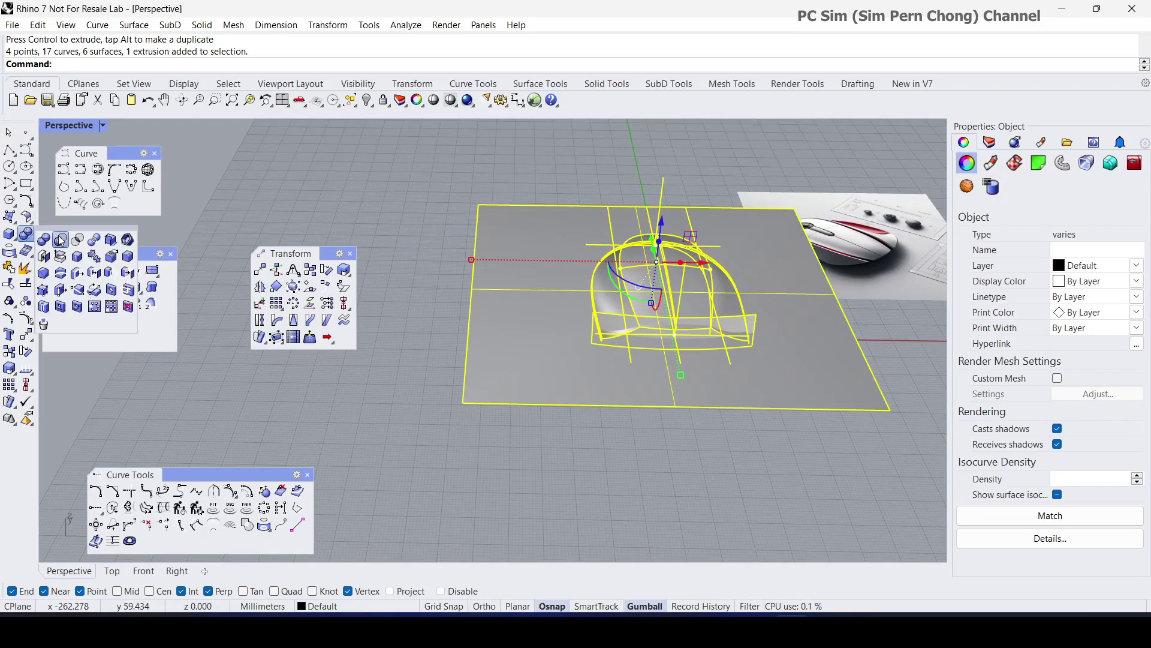
left_click_drag(78, 235, 376, 182)
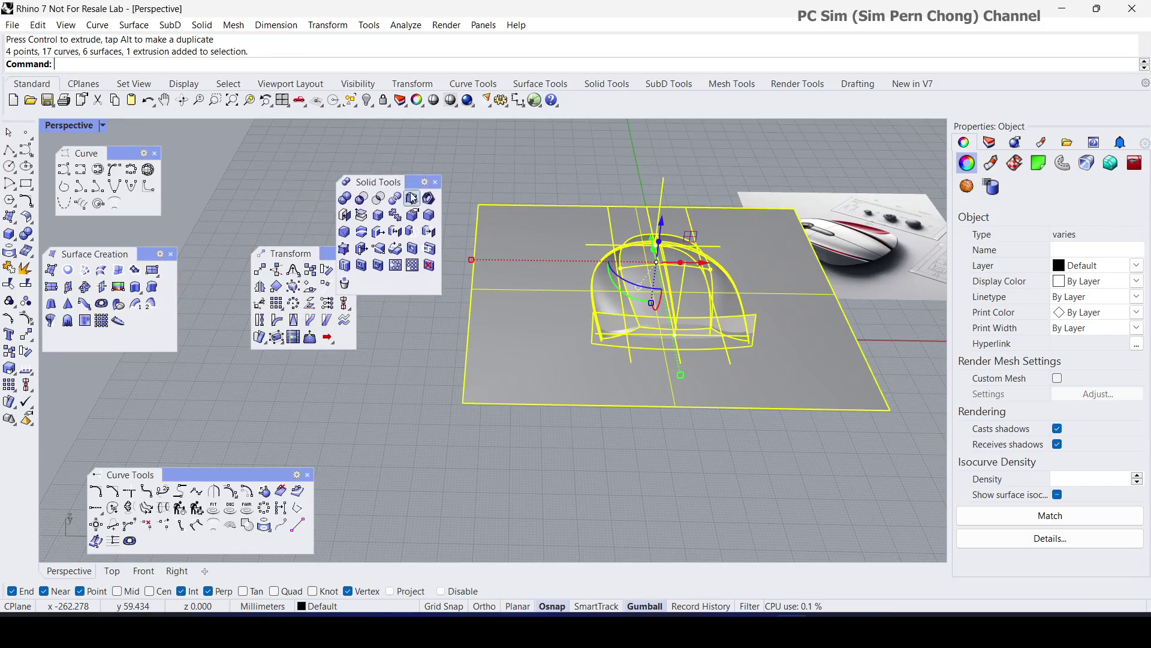
left_click(433, 251)
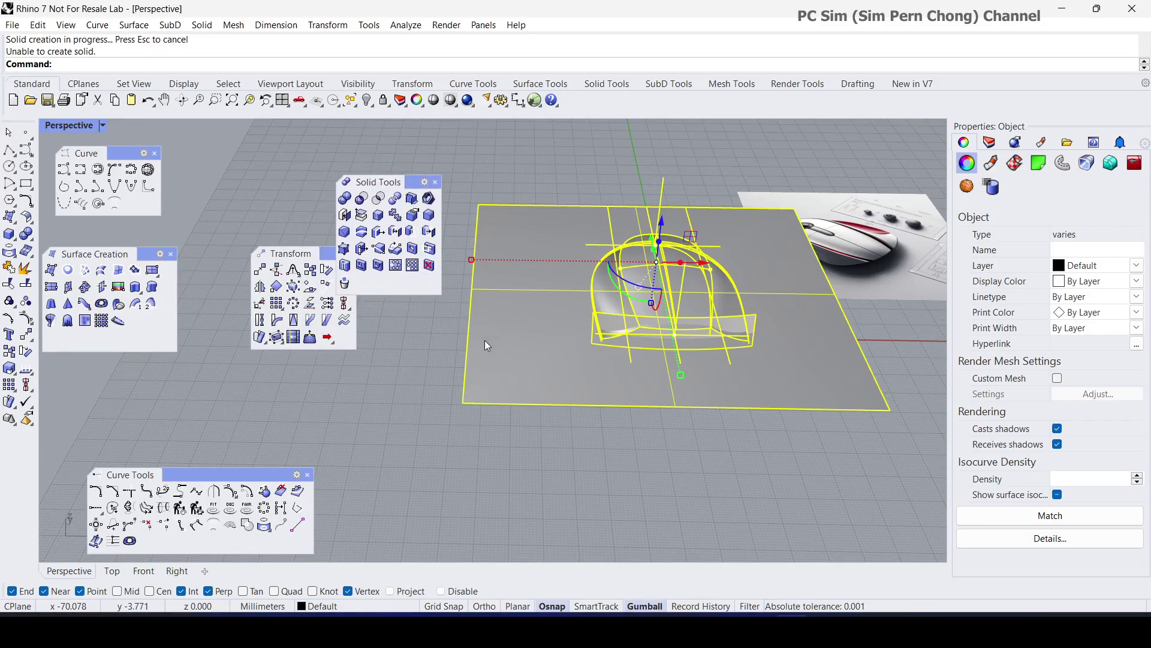
left_click(462, 340)
Isolate the body's top and side surfaces, the base strips, the cutting surface and the large plane.
right_click_drag(461, 341, 645, 374)
left_click(704, 363)
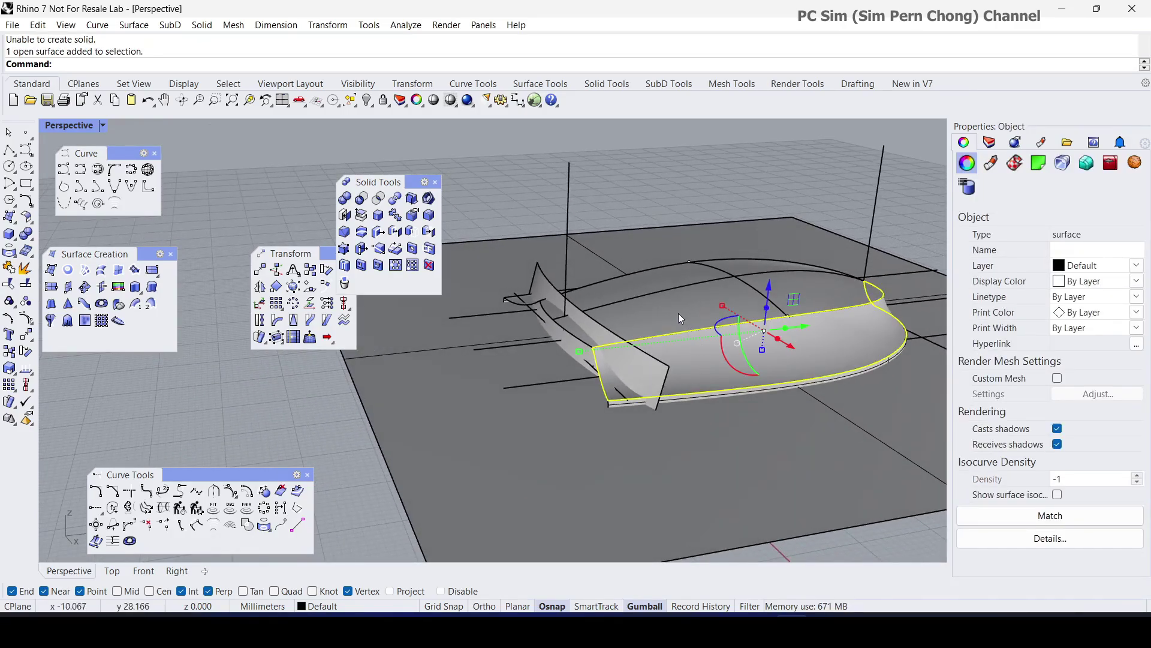
left_click(631, 362)
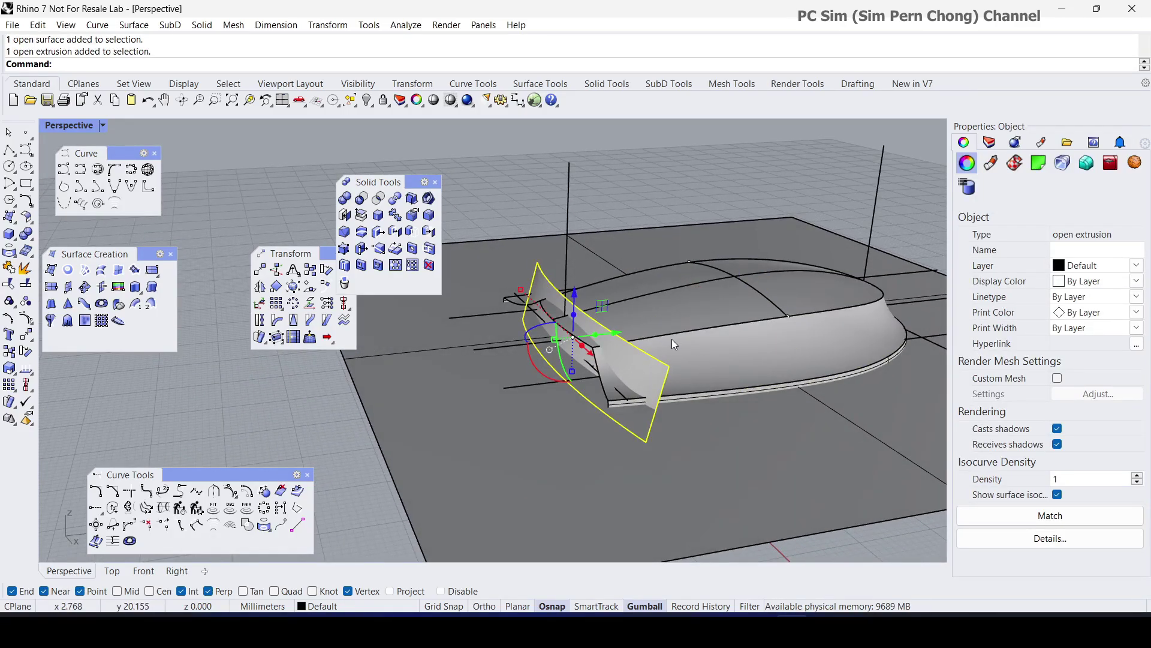
left_click(665, 321, "shift")
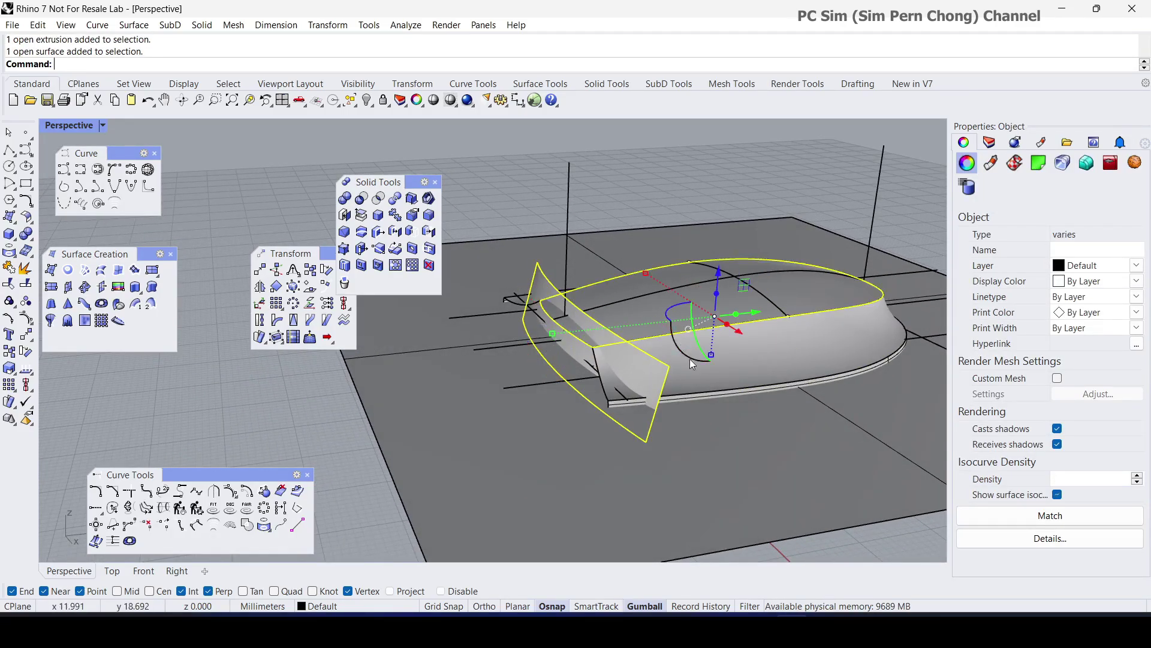
left_click(699, 399, "shift")
left_click(737, 445)
right_click_drag(721, 429, 642, 418)
left_click(643, 416, "shift")
left_click(588, 393, "shift")
scroll(591, 420, "up", 5)
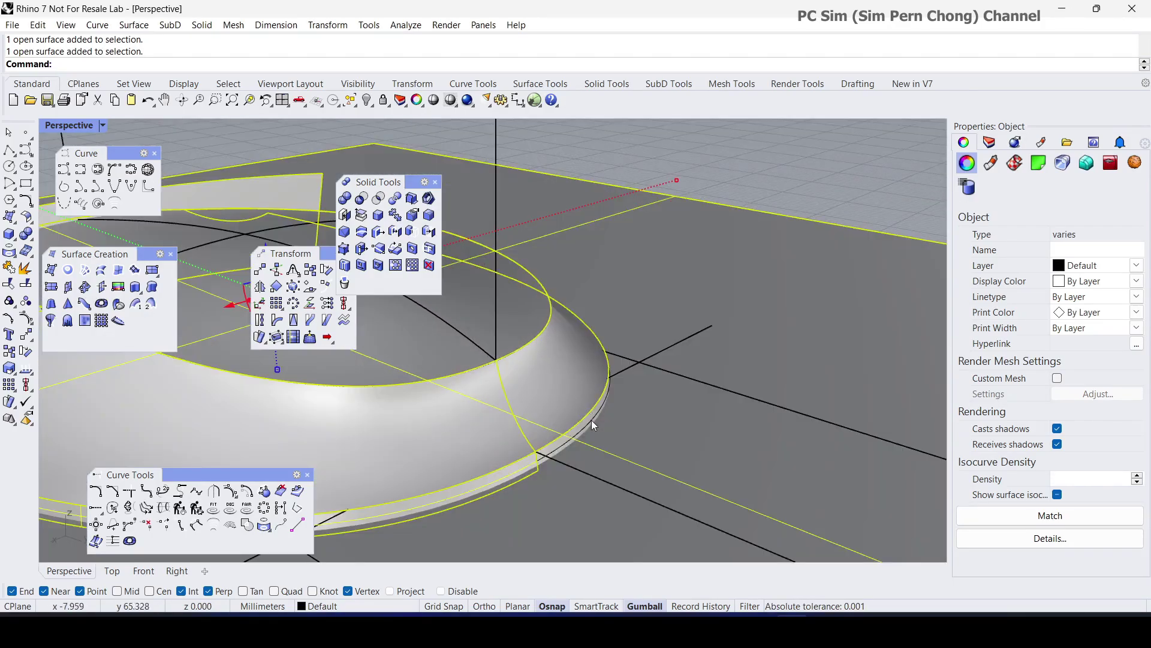
left_click(591, 421, "shift")
scroll(603, 415, "down", 6)
right_click_drag(605, 416, 468, 190)
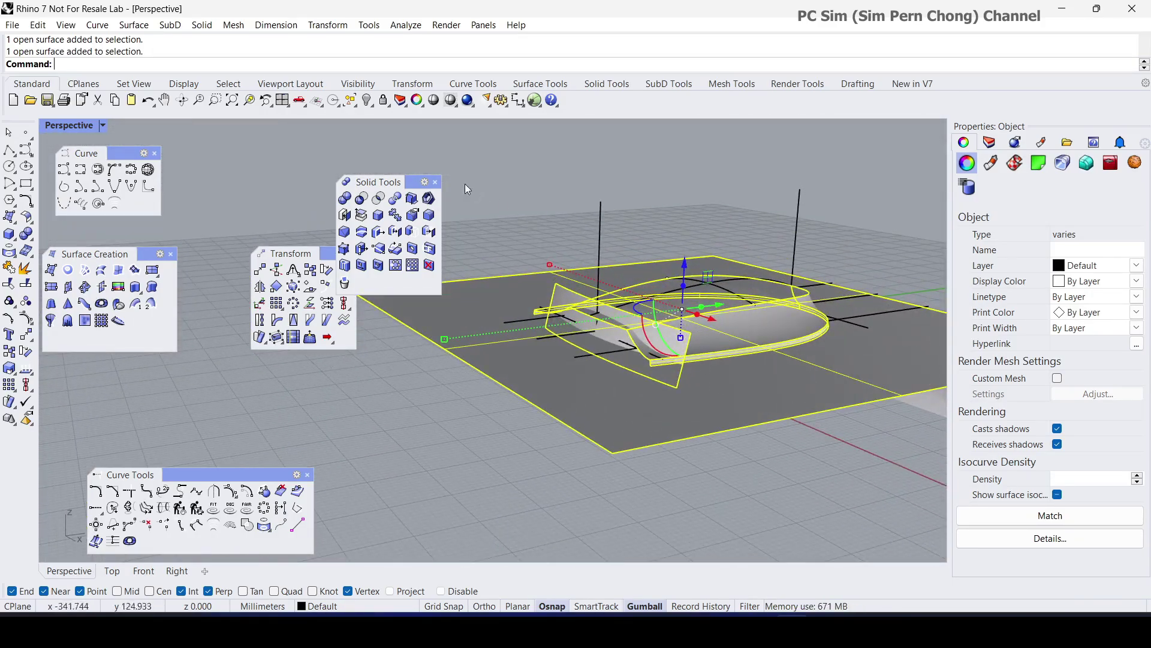
left_click(369, 102)
left_click(415, 124)
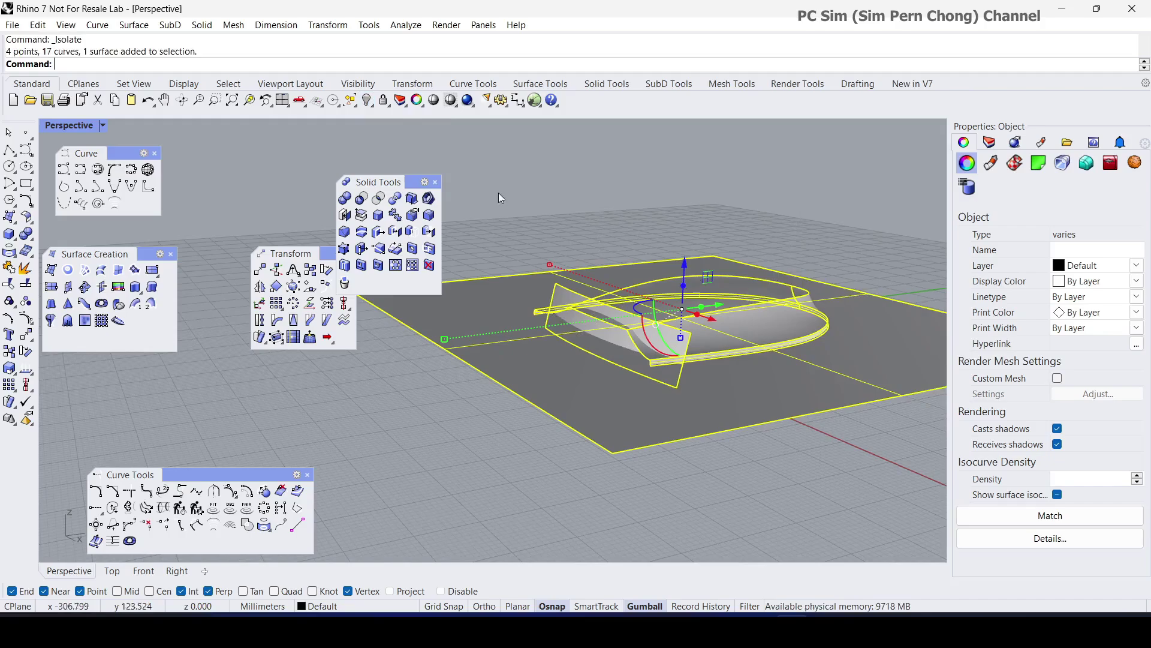
left_click(569, 240)
Join the flared side surface with the base strip beneath it.
right_click_drag(701, 384, 527, 388)
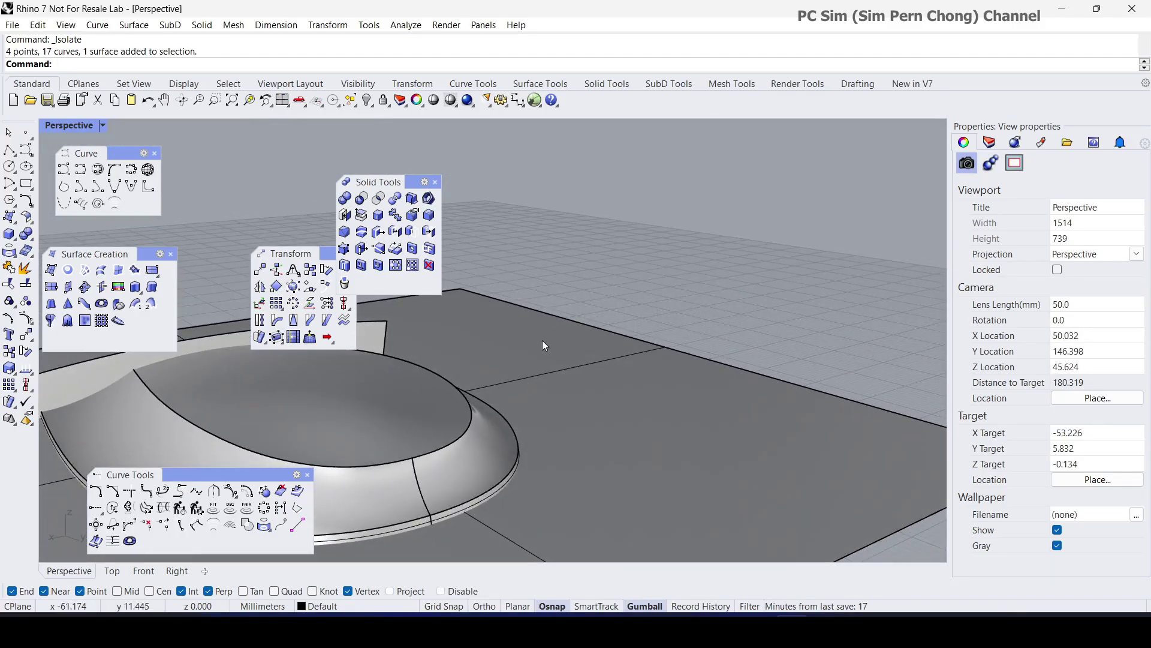
right_click_drag(544, 346, 653, 398)
left_click(654, 398)
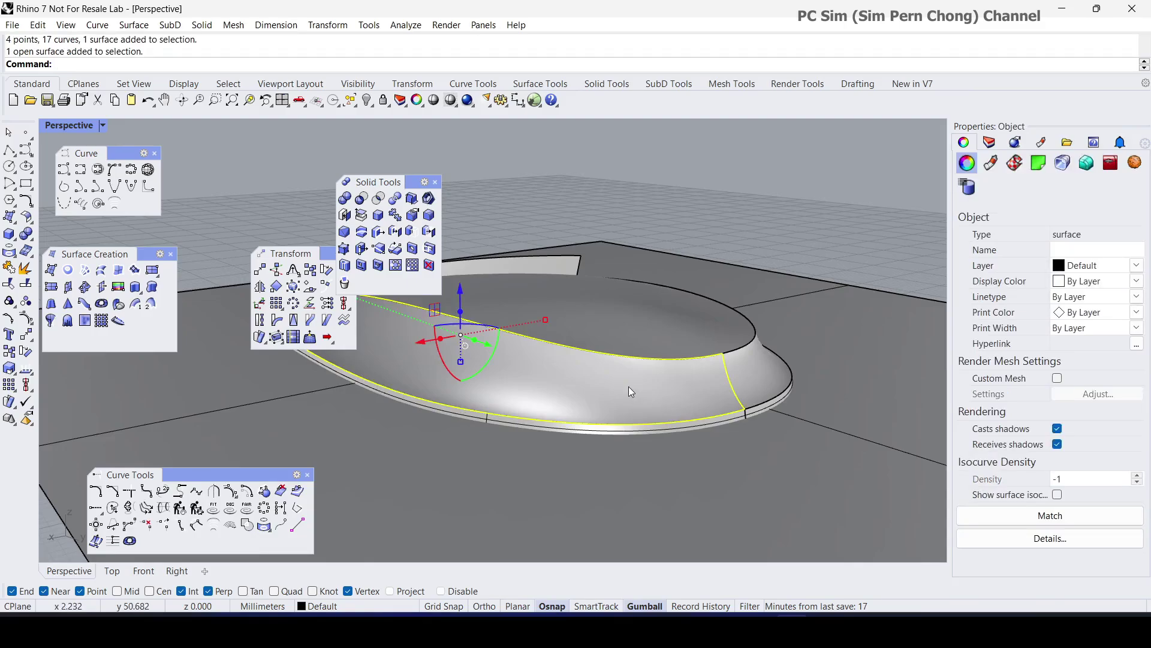
left_click(9, 269)
left_click(506, 421)
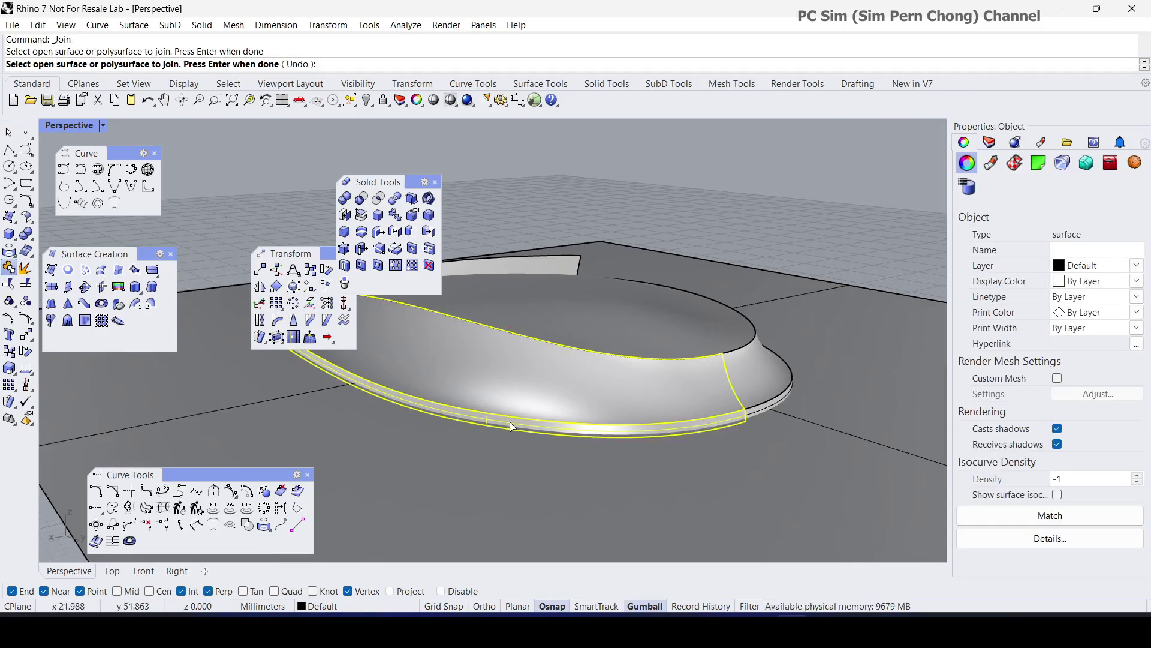
right_click(655, 325)
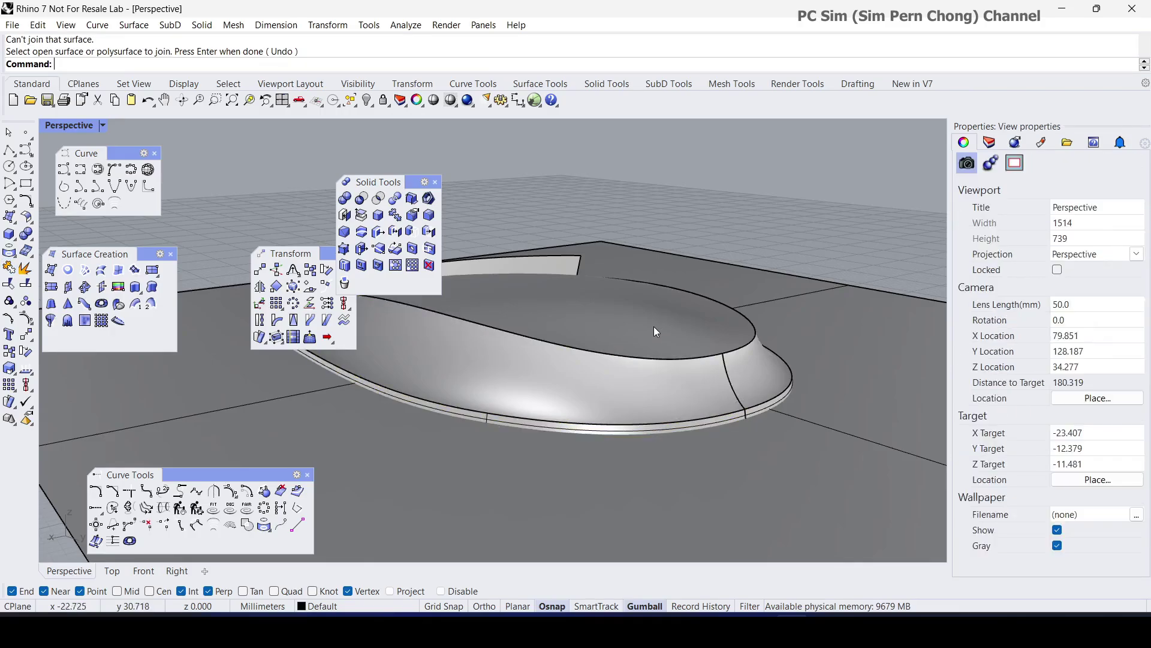
Try to untrim the surface edge where the body's top meets the flared side, with KeepTrimObjects set to No.
right_click_drag(654, 326, 636, 388)
scroll(646, 370, "up", 3)
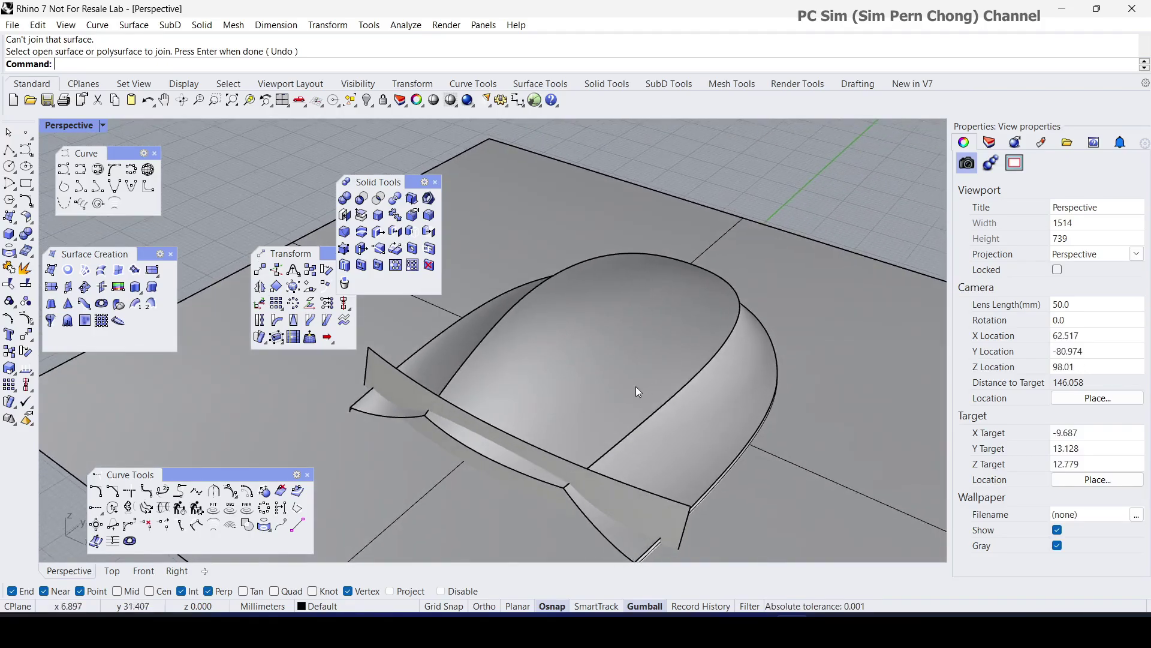
right_click(10, 284)
left_click(621, 443)
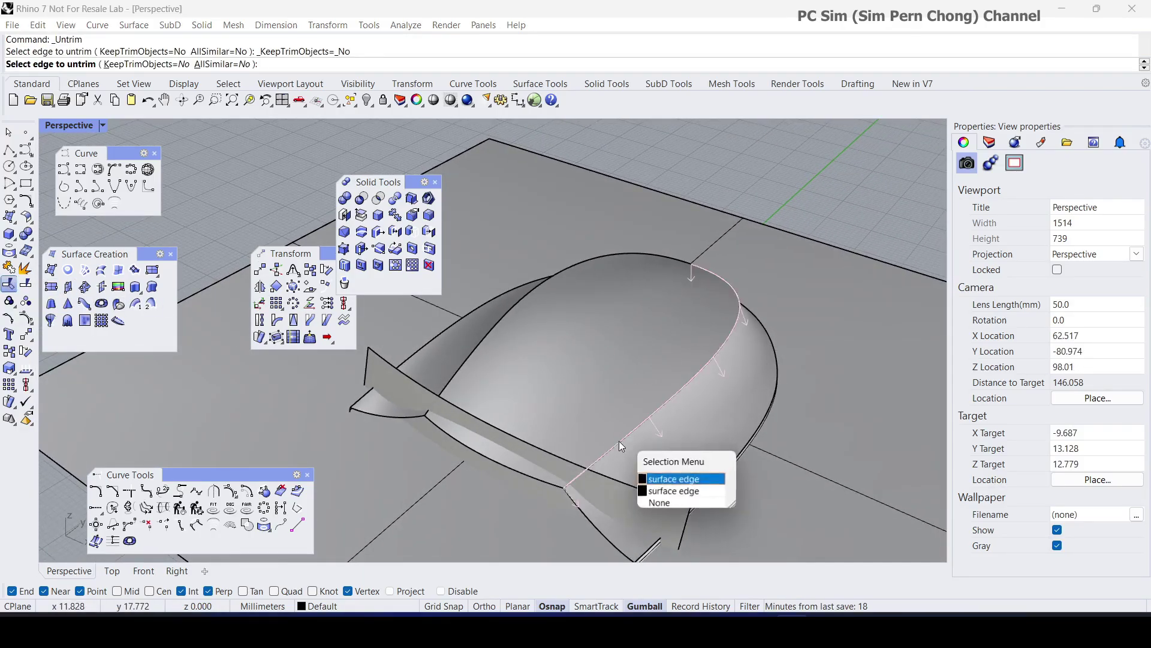
left_click(660, 480)
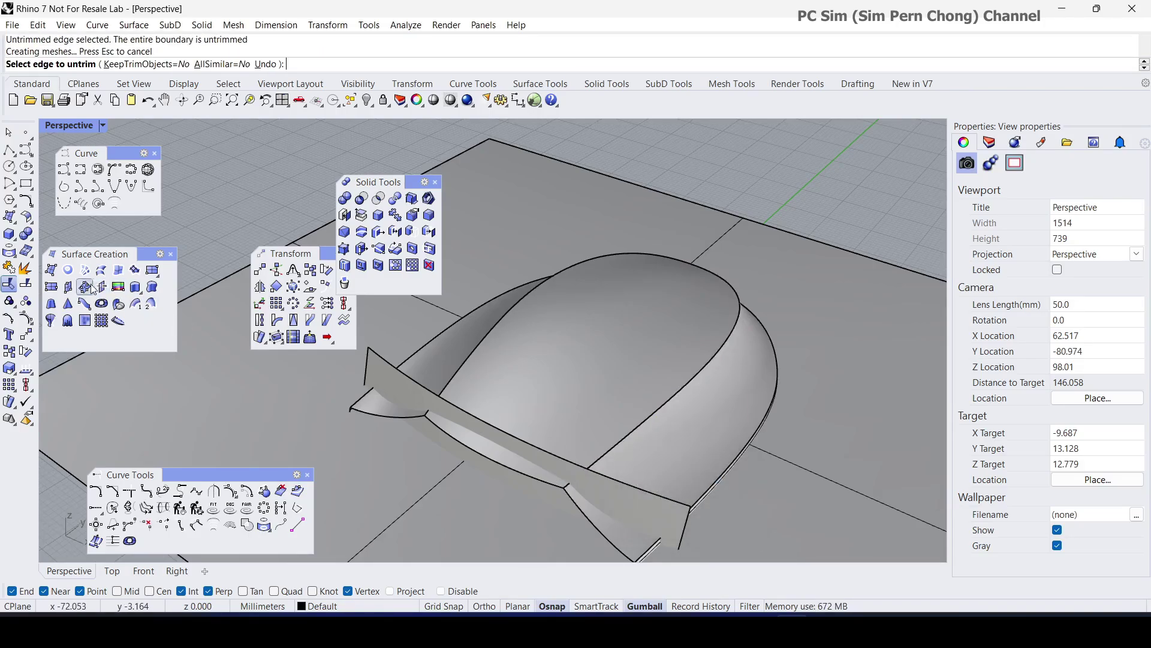
key("Return")
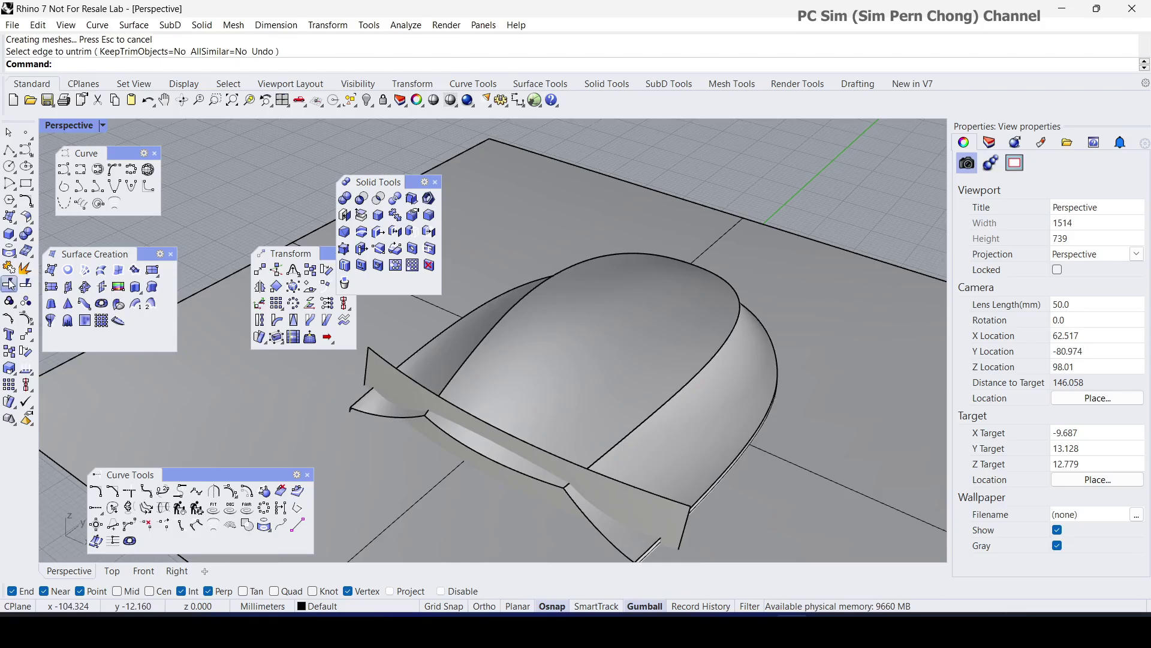
Untrim the edge between the body's top and the flared side, choosing the second overlapping surface edge with KeepTrimObjects set to No.
left_click(9, 283)
left_click(643, 478)
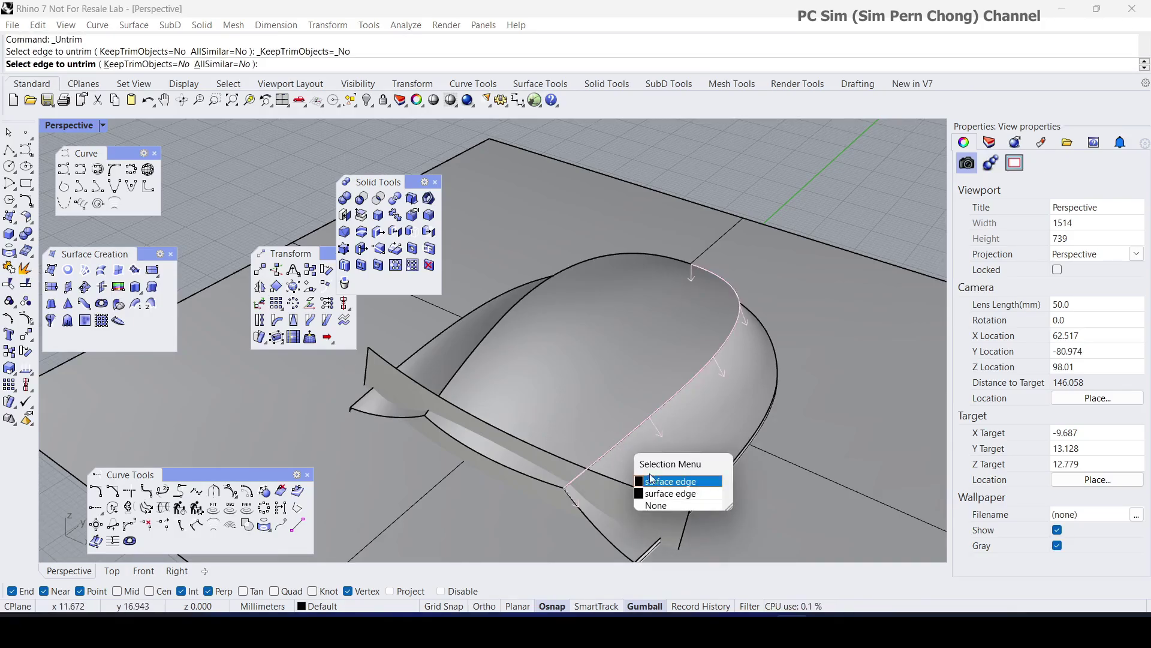
left_click(663, 495)
right_click_drag(629, 462, 536, 412)
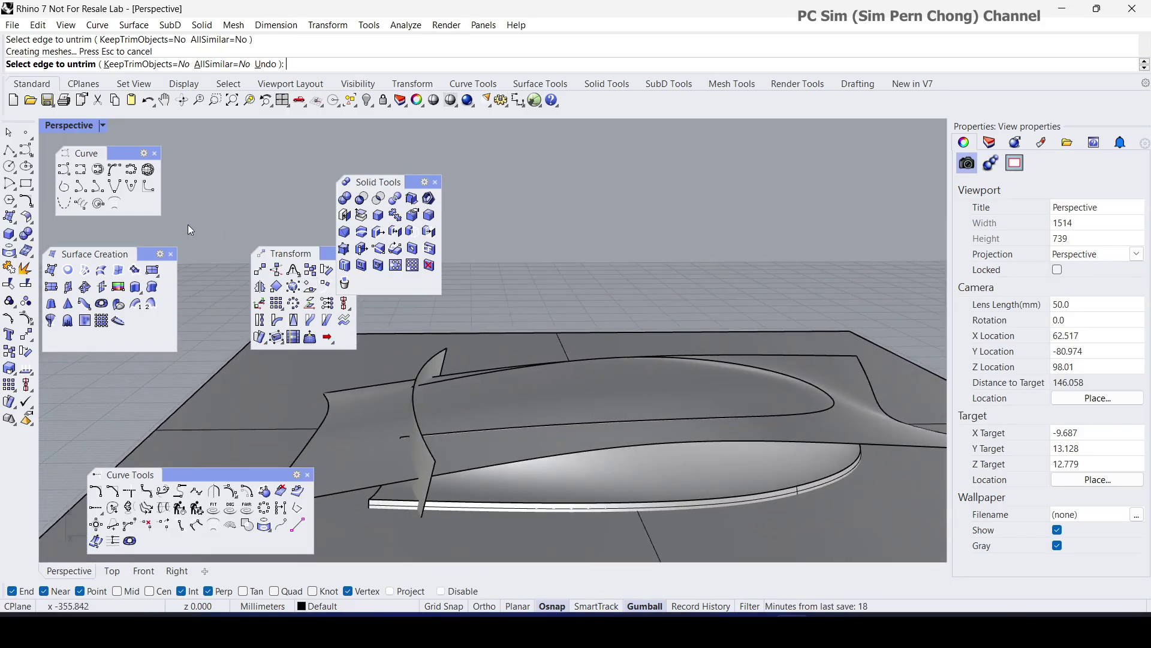
Extend the upper edges of both flared side surfaces past the body's top surface, using smooth extension with merging on.
left_click(27, 218)
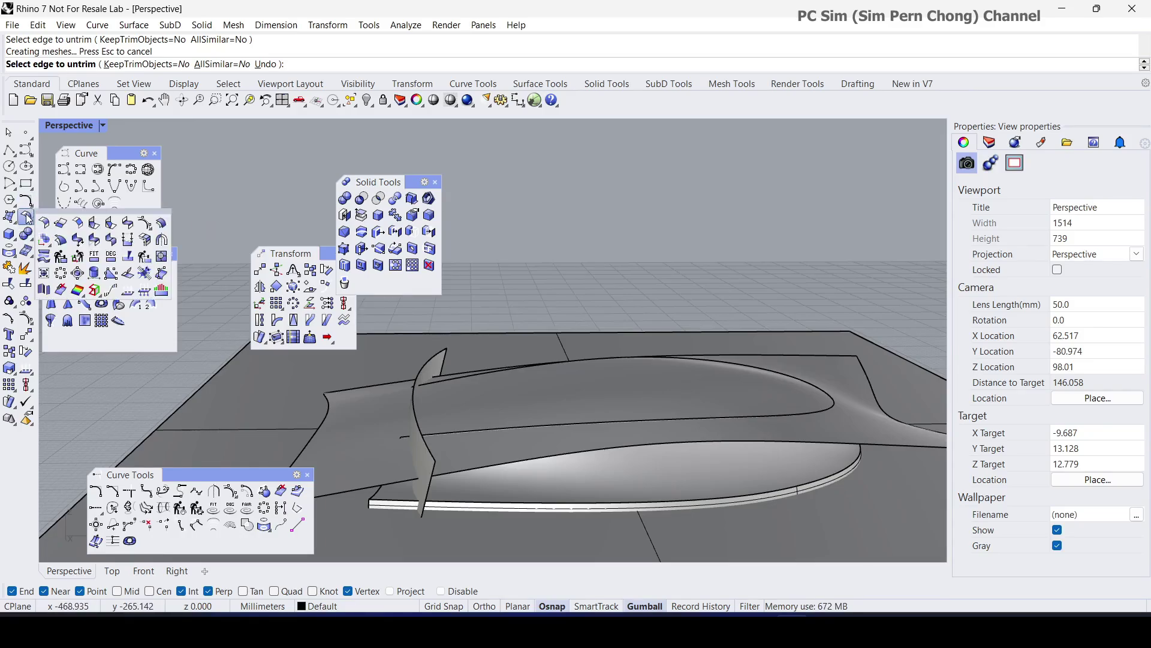
left_click(59, 224)
left_click(631, 421)
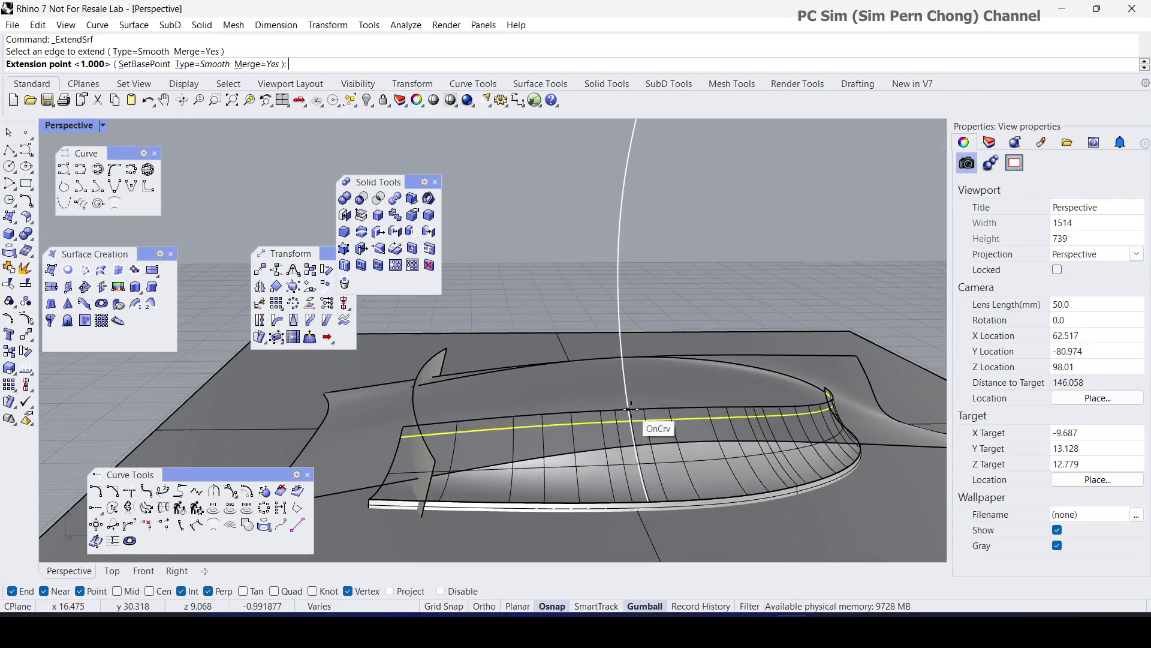
left_click(639, 420)
right_click_drag(662, 410, 594, 428)
right_click(722, 332)
left_click(784, 447)
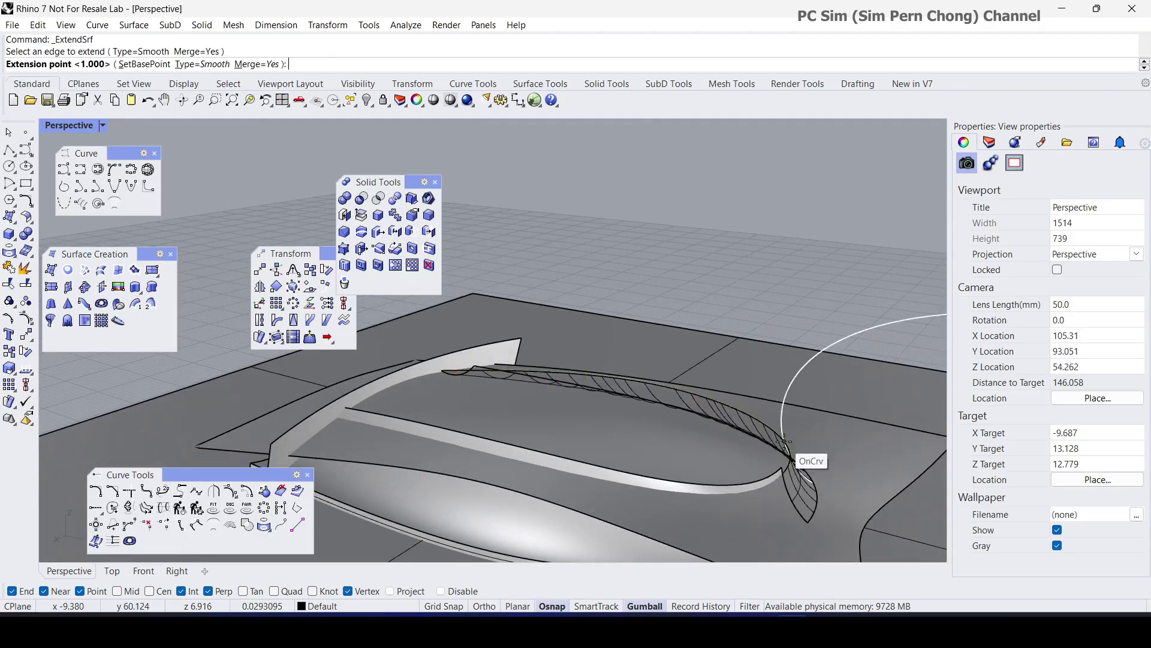
left_click(783, 439)
right_click_drag(783, 439, 654, 414)
Create a solid from all the body surfaces, the base strips, the cutting surface and the large plane.
right_click_drag(643, 384, 758, 445)
scroll(598, 378, "down", 10)
scroll(670, 393, "down", 4)
right_click_drag(664, 366, 743, 409, "shift")
left_click_drag(520, 272, 821, 508)
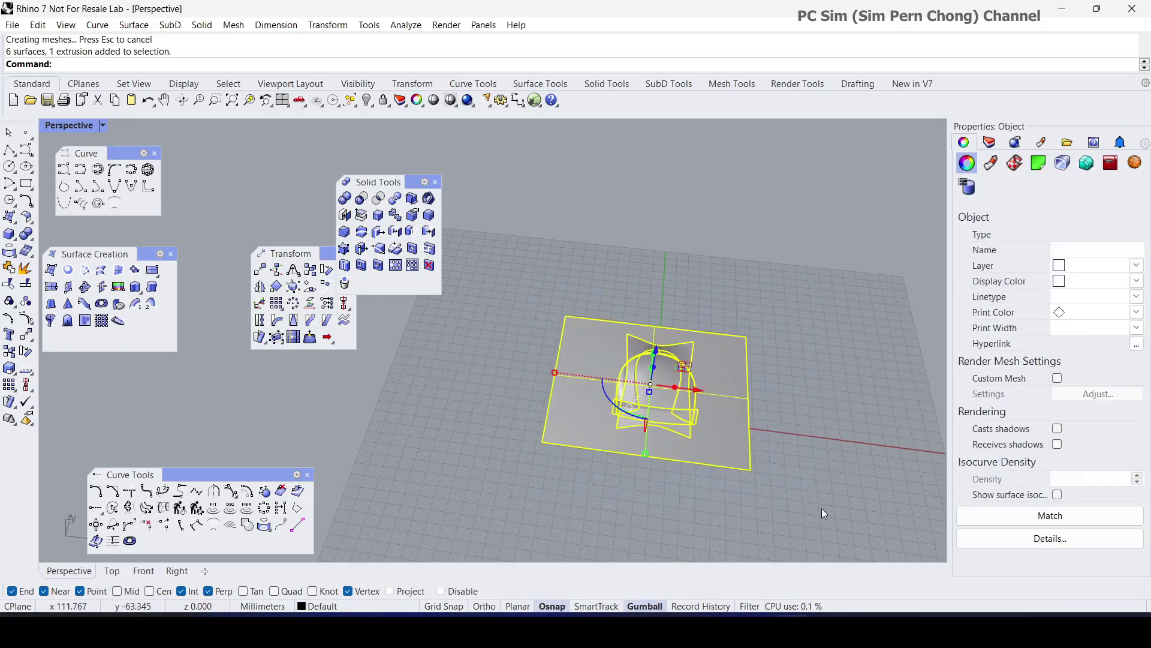
left_click(412, 198)
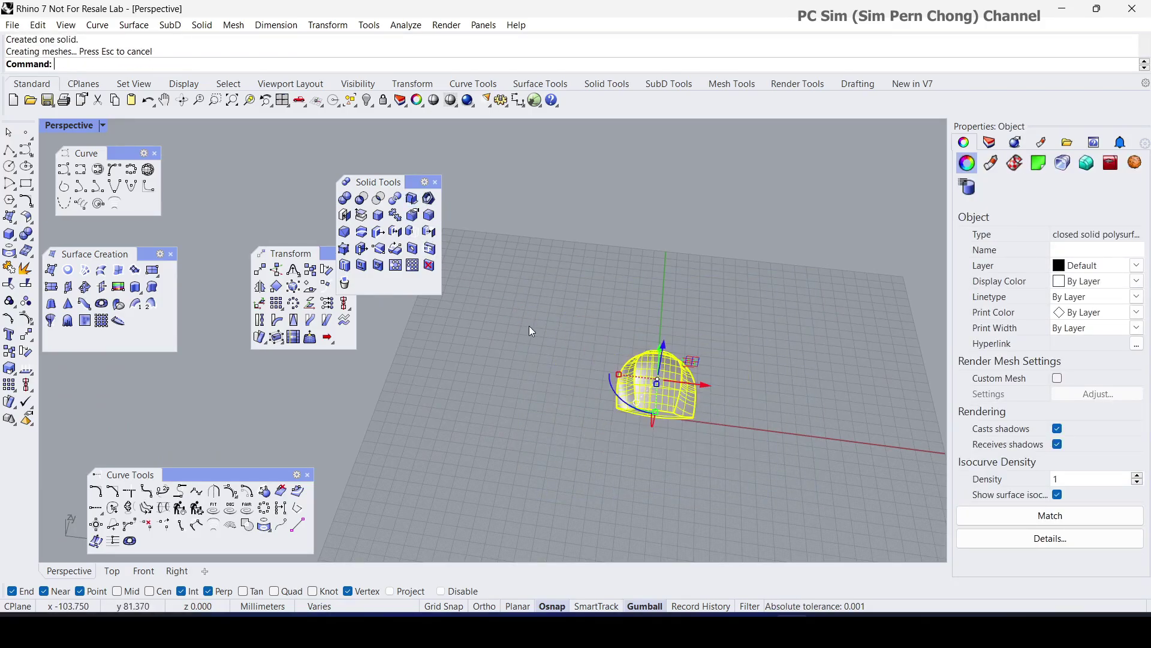
Turn off the surface isocurve display for the solid mouse body.
left_click(529, 326)
right_click_drag(531, 331, 610, 424)
scroll(648, 435, "up", 5)
left_click(648, 441)
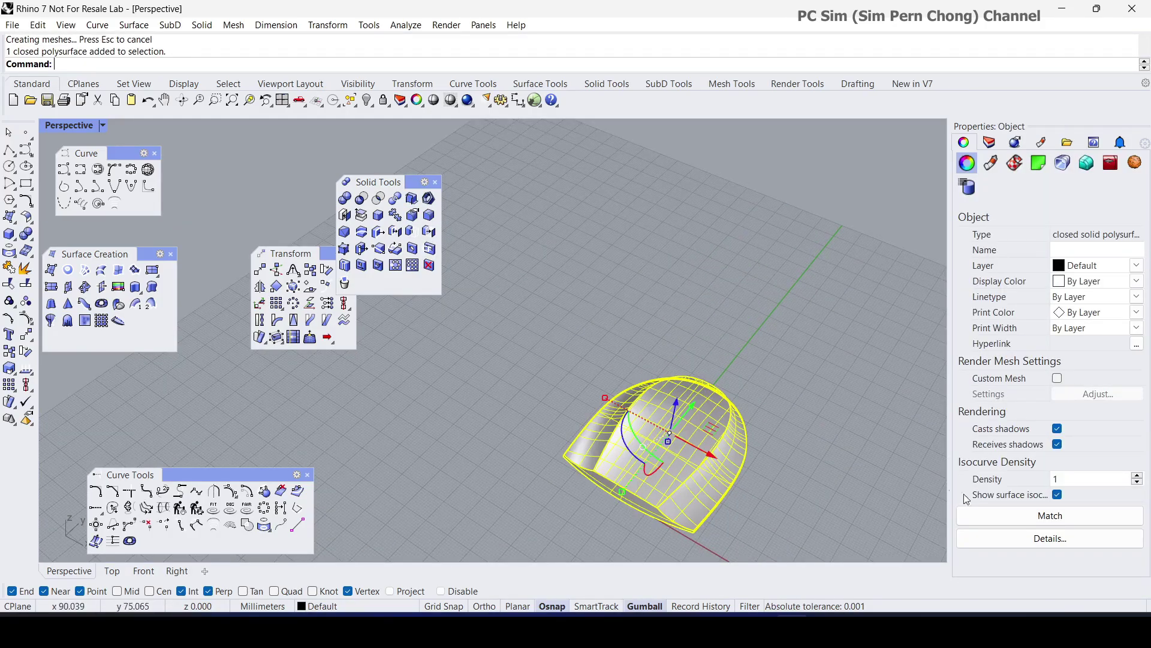
left_click(1058, 495)
left_click(785, 430)
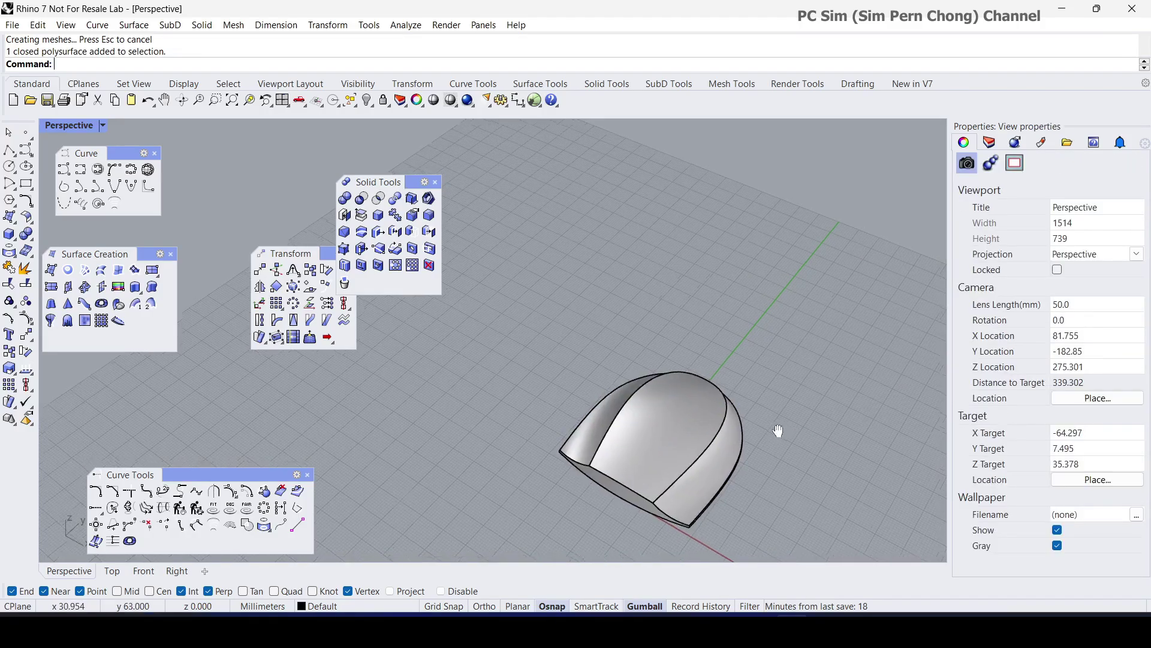
Show all hidden objects, bringing back the construction curves and the reference image.
right_click_drag(778, 430, 661, 327, "shift")
right_click_drag(650, 345, 626, 396)
scroll(668, 371, "down", 4)
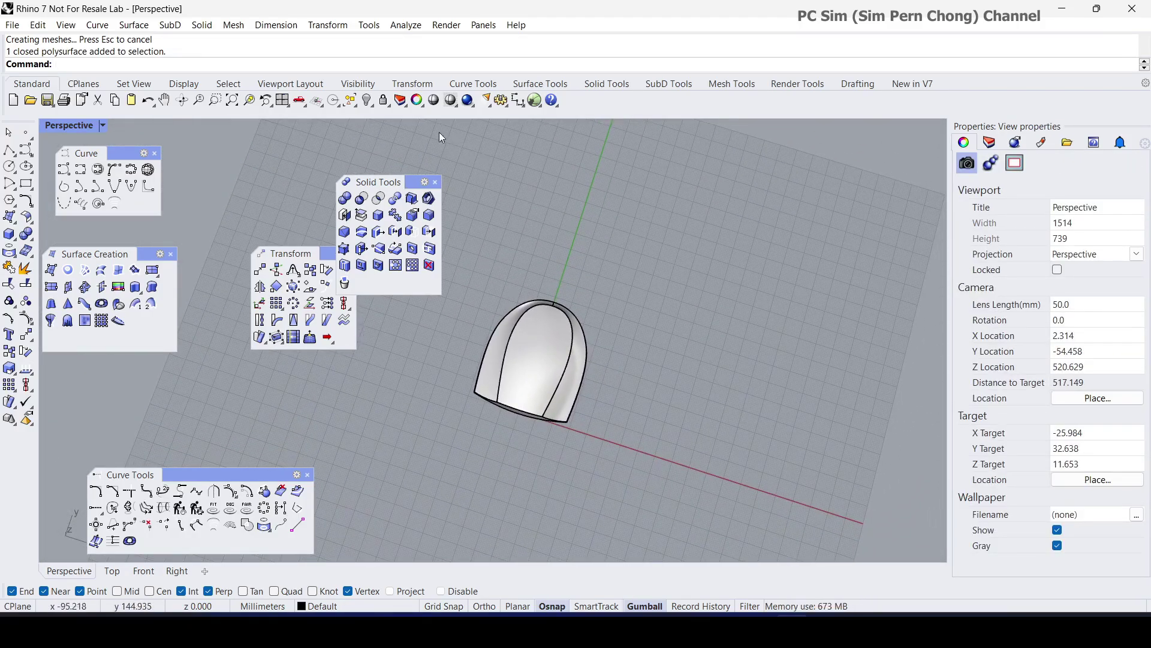
right_click(368, 100)
Isolate the solid mouse body together with the reference image.
right_click_drag(516, 270, 544, 279)
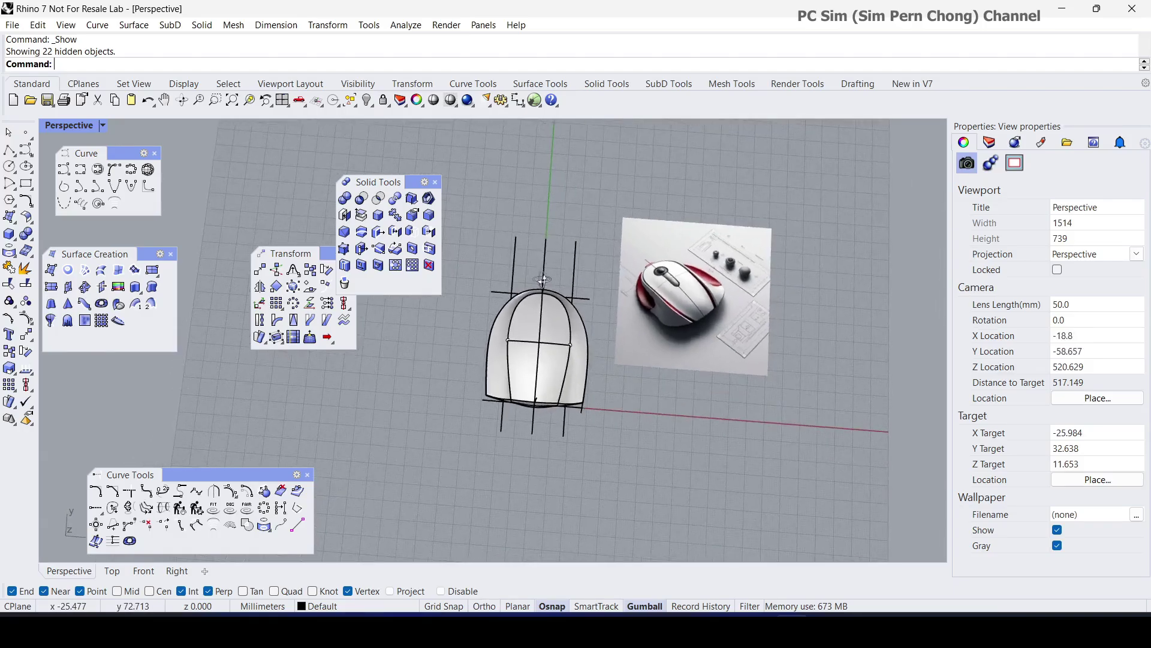
scroll(548, 337, "up", 8)
right_click_drag(556, 356, 572, 297)
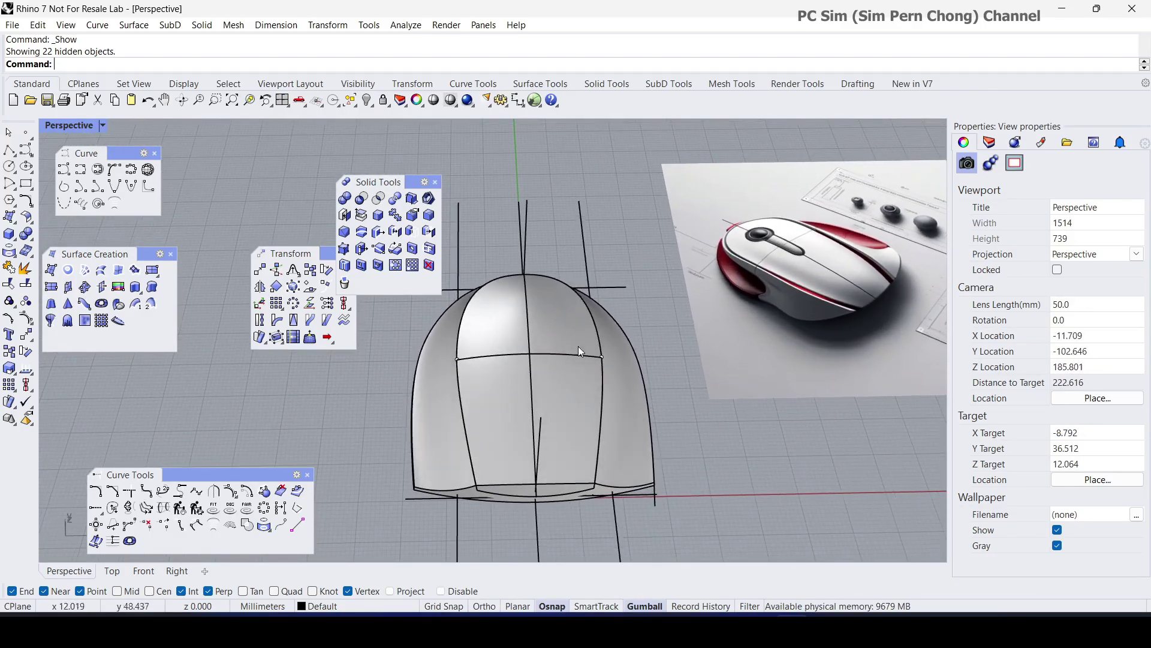
right_click_drag(622, 412, 613, 294)
scroll(628, 412, "up", 10)
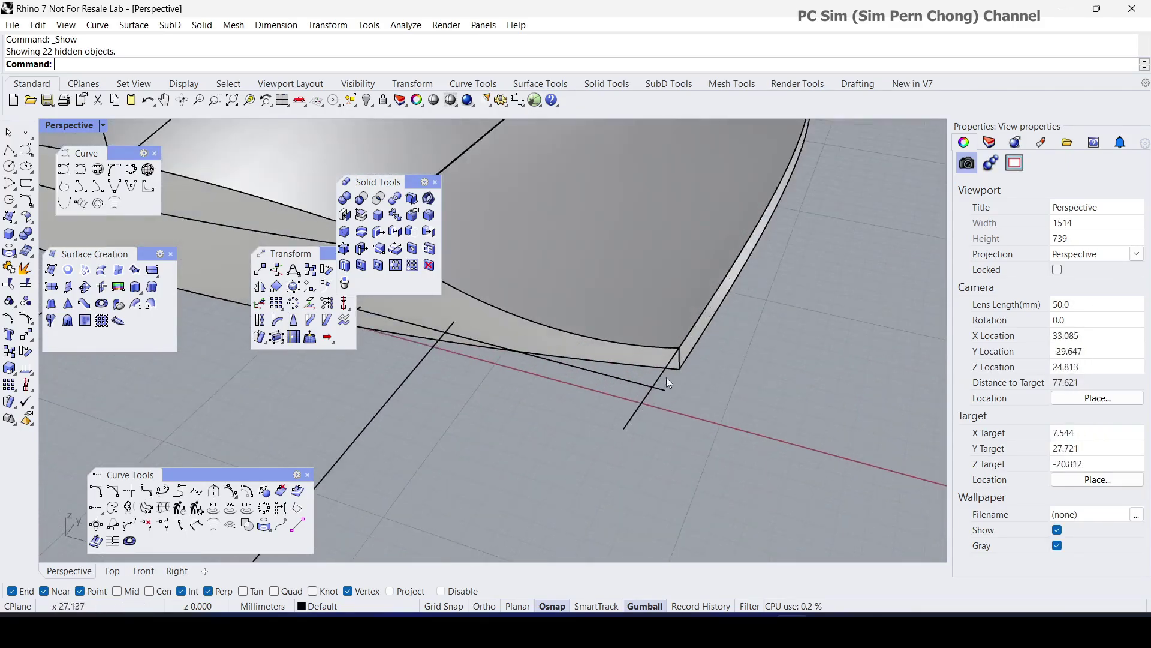
scroll(681, 352, "down", 2)
right_click_drag(643, 336, 628, 397, "shift")
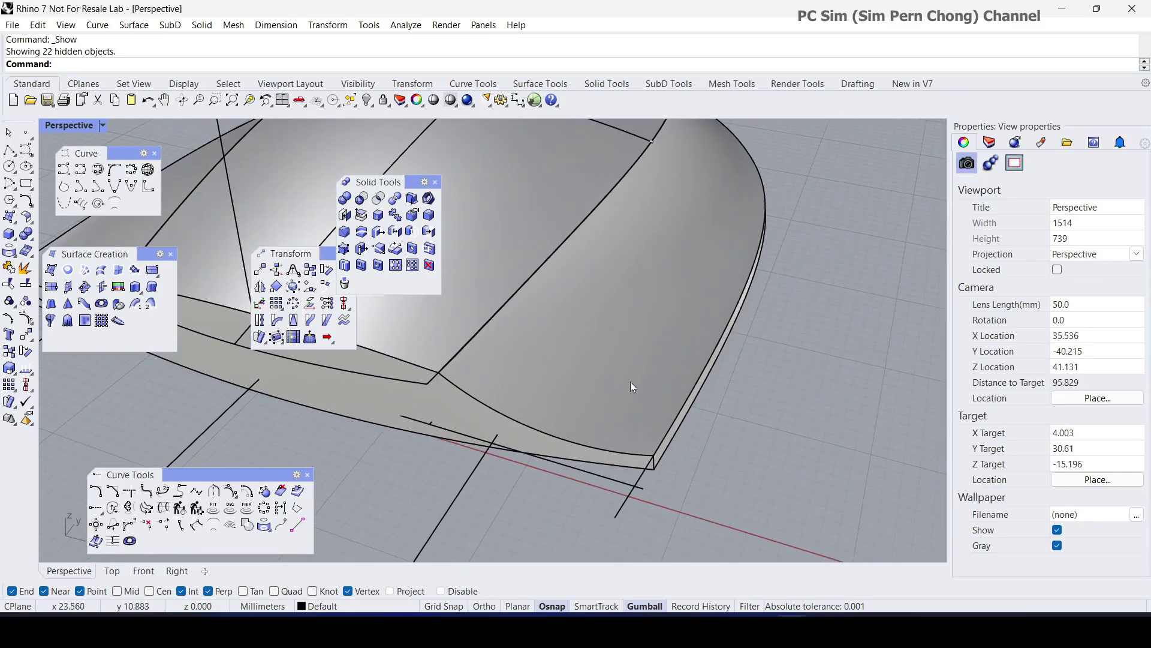
left_click(631, 382)
scroll(621, 376, "down", 4)
left_click(761, 361, "shift")
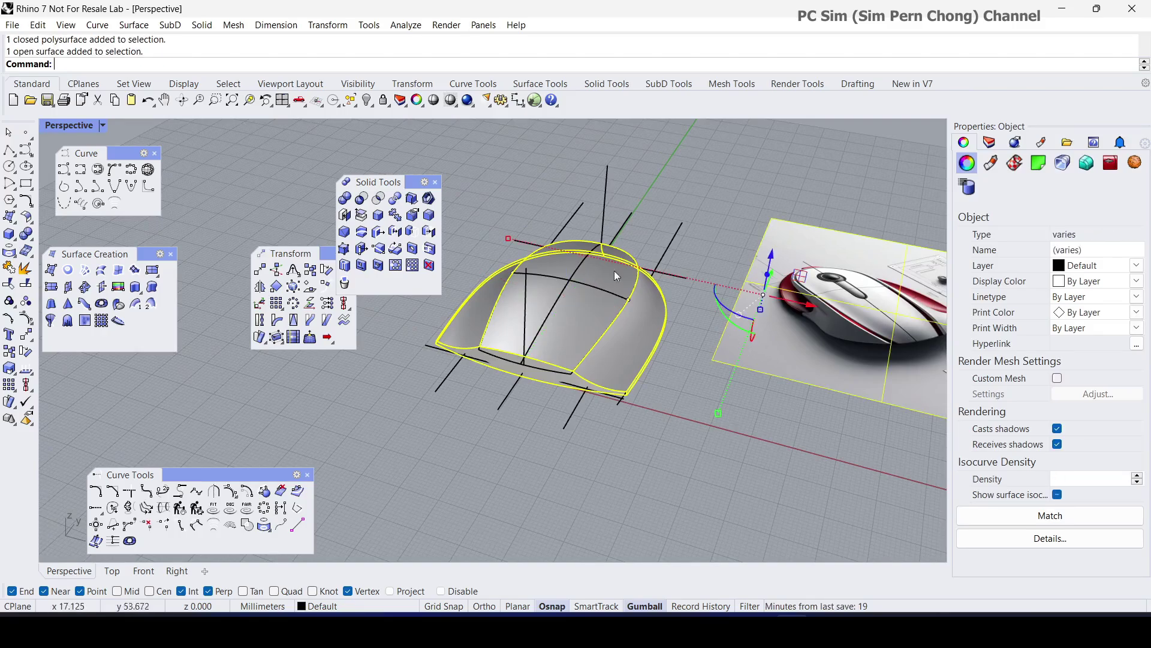
left_click(368, 100)
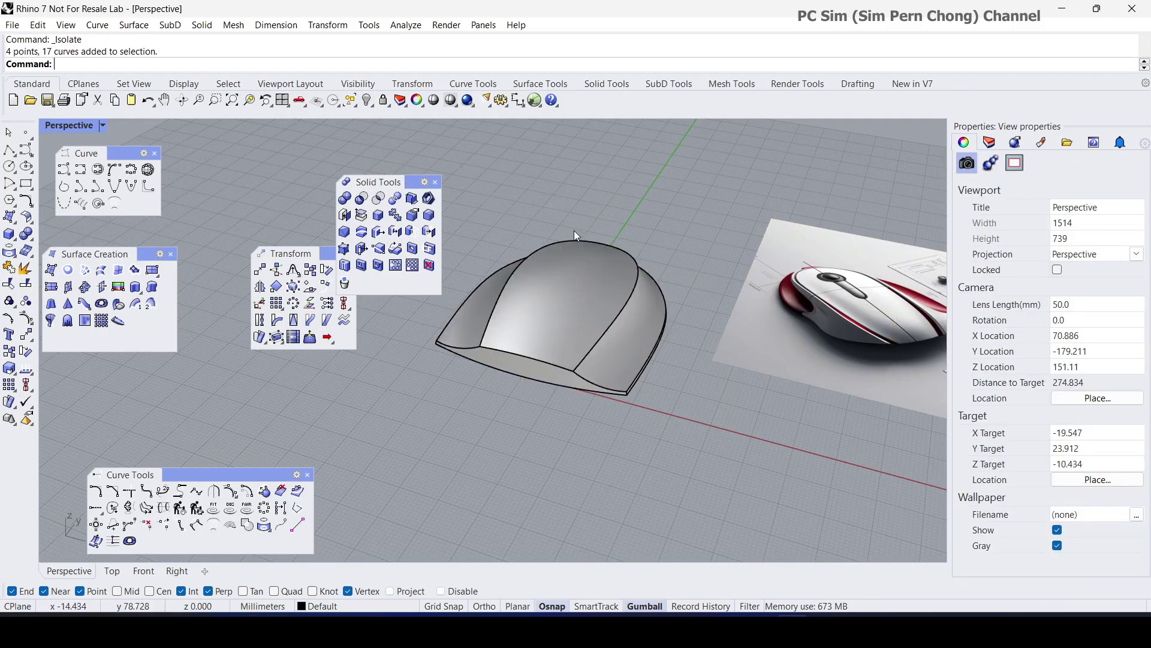
Blend the short vertical edge at the outer corner of the body's cut end with a radius of 27.
right_click_drag(574, 231, 538, 287, "shift")
left_click(199, 27)
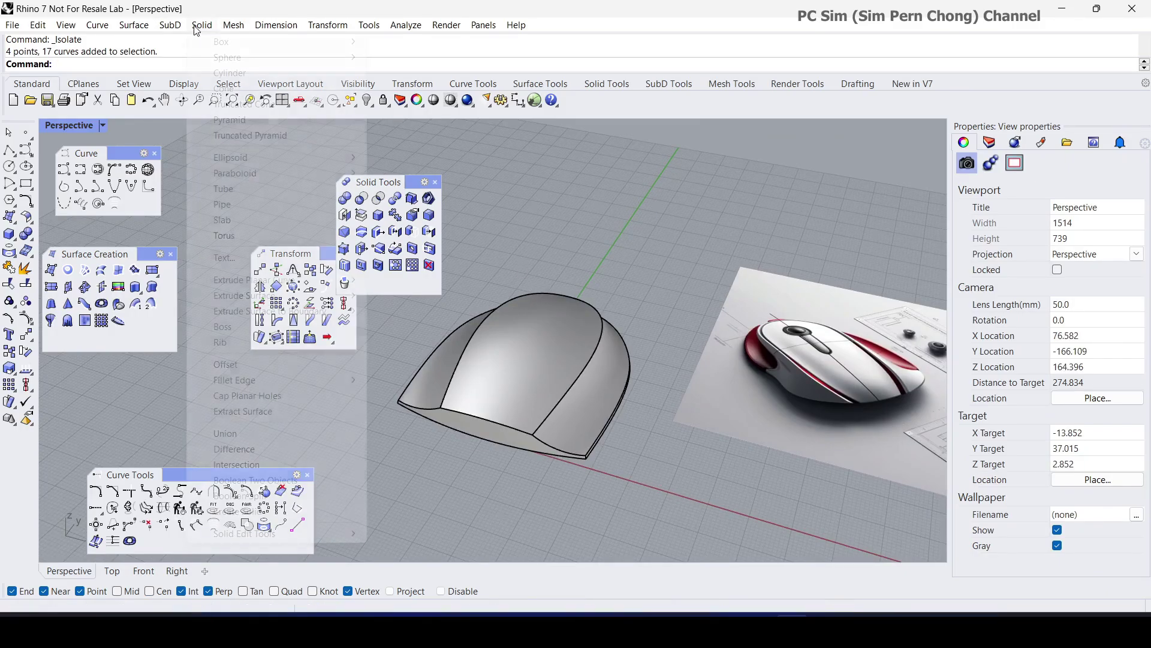
mouse_move(265, 383)
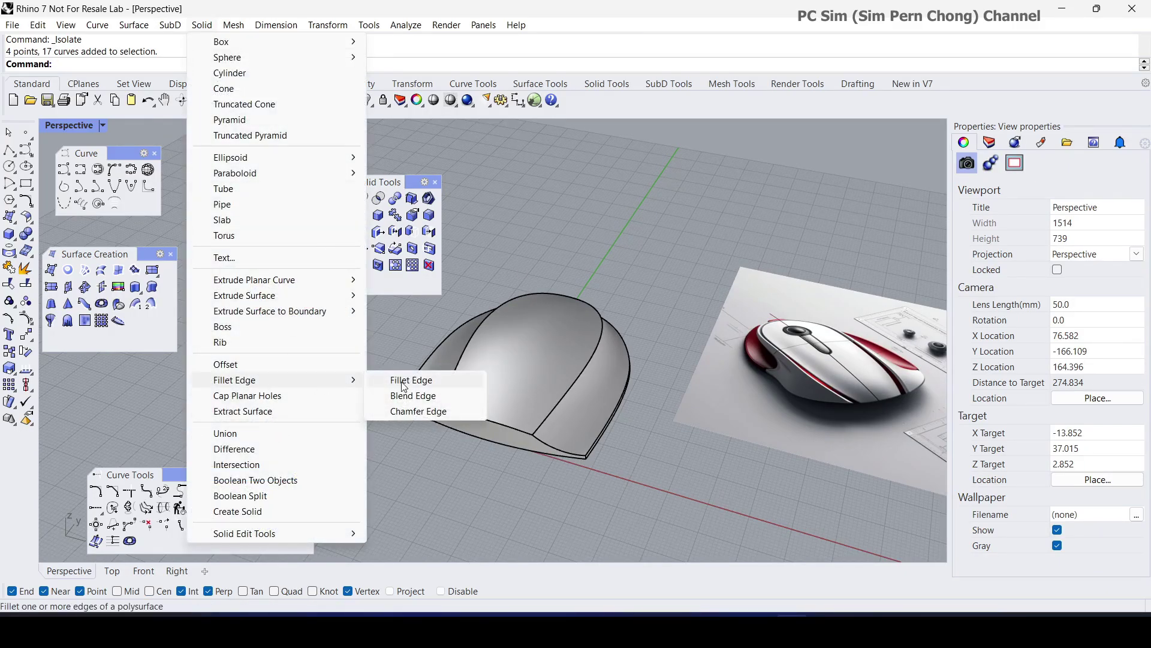
left_click(405, 396)
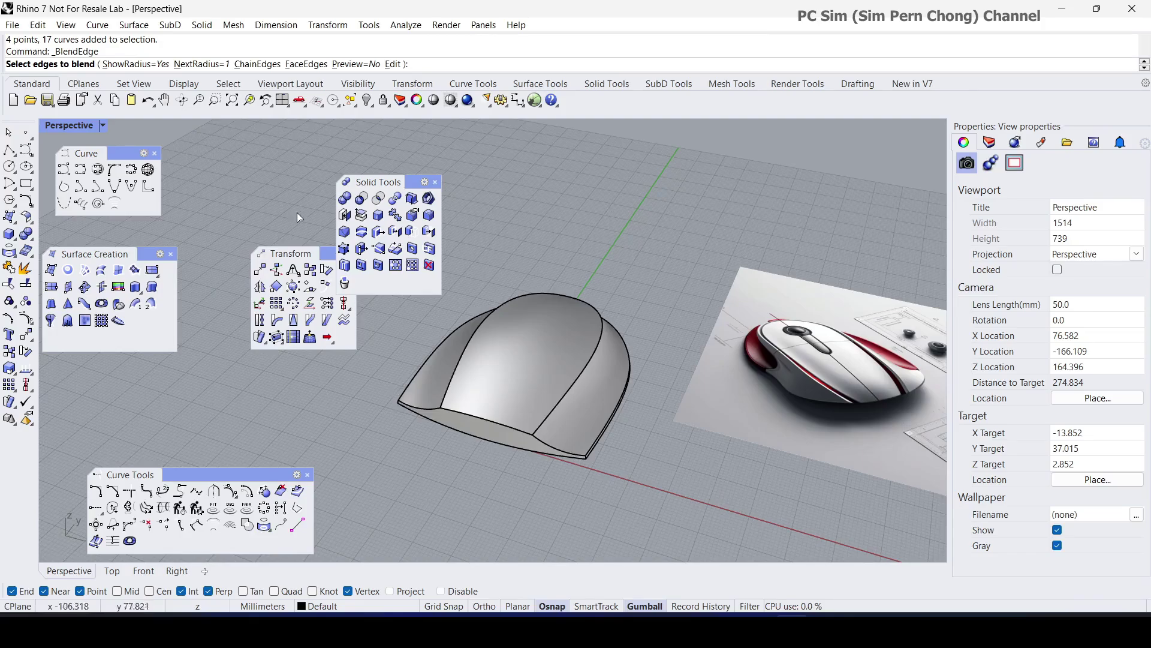
left_click(193, 65)
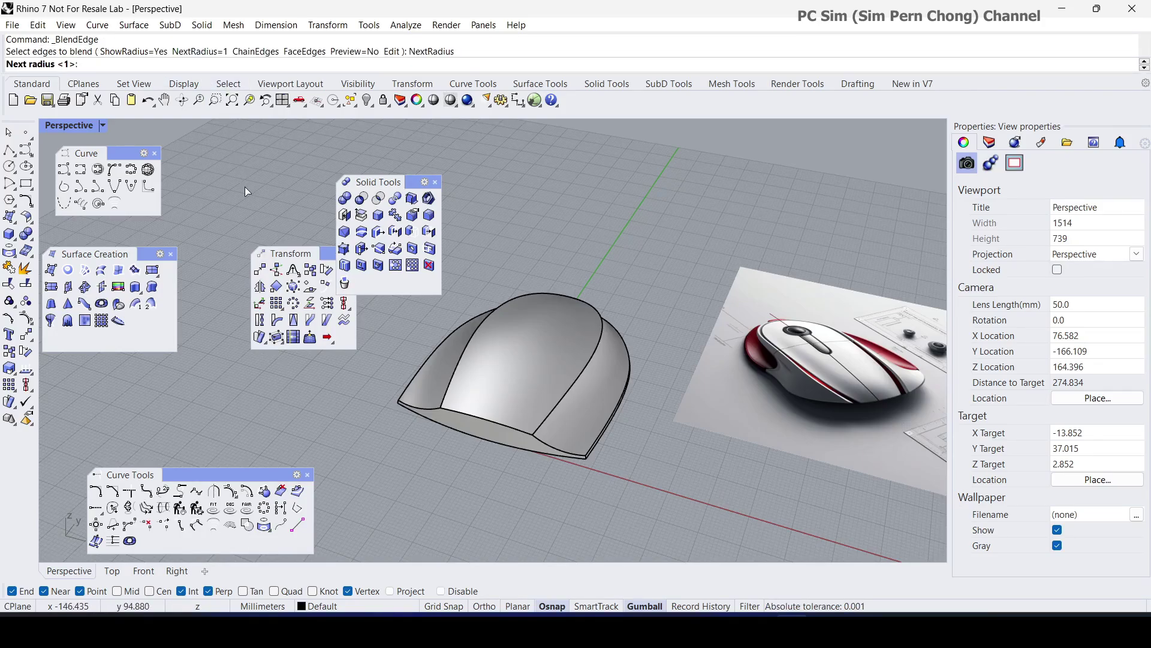
type("27")
key("Return")
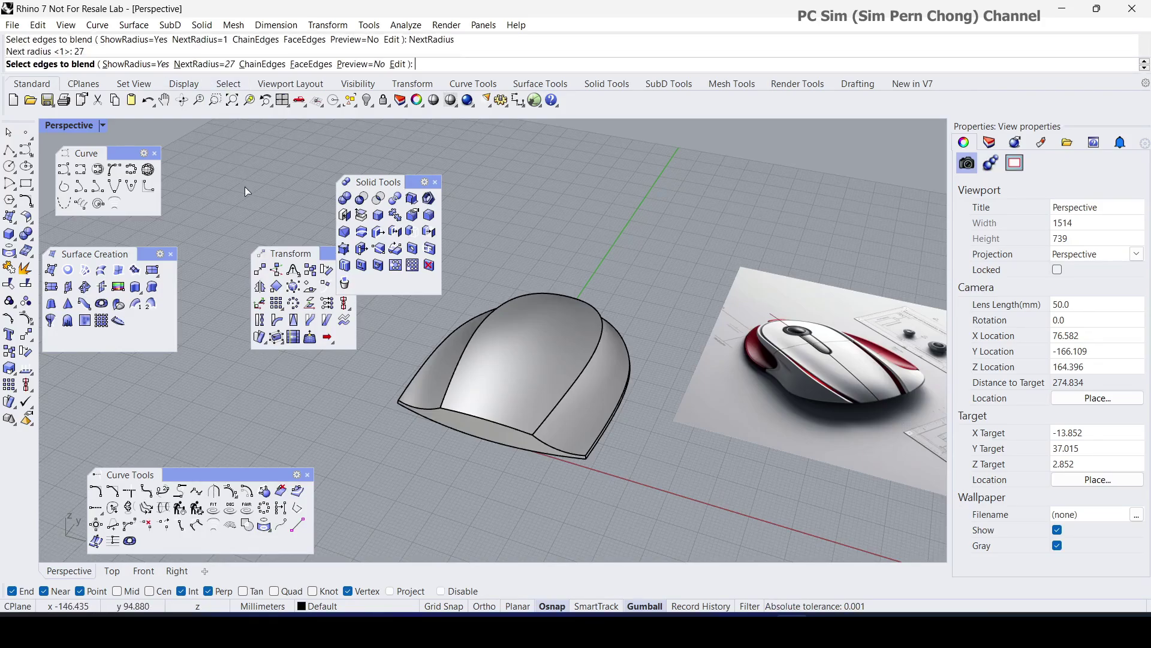
scroll(544, 487, "up", 8)
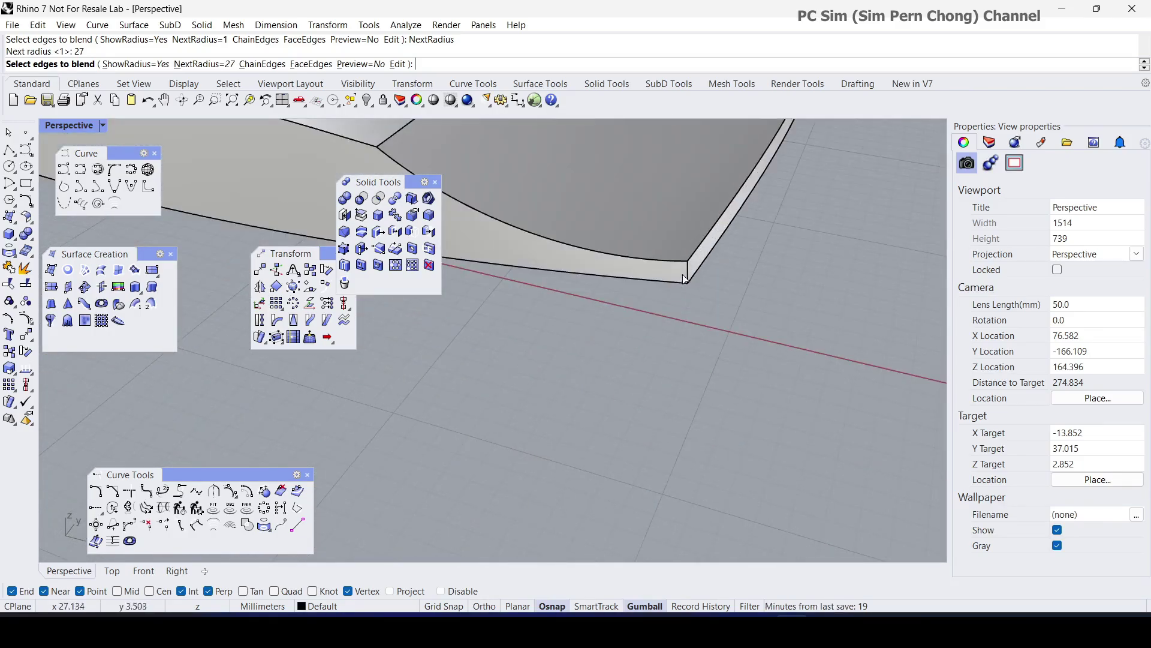
left_click(690, 275)
key("Return")
scroll(671, 303, "down", 4)
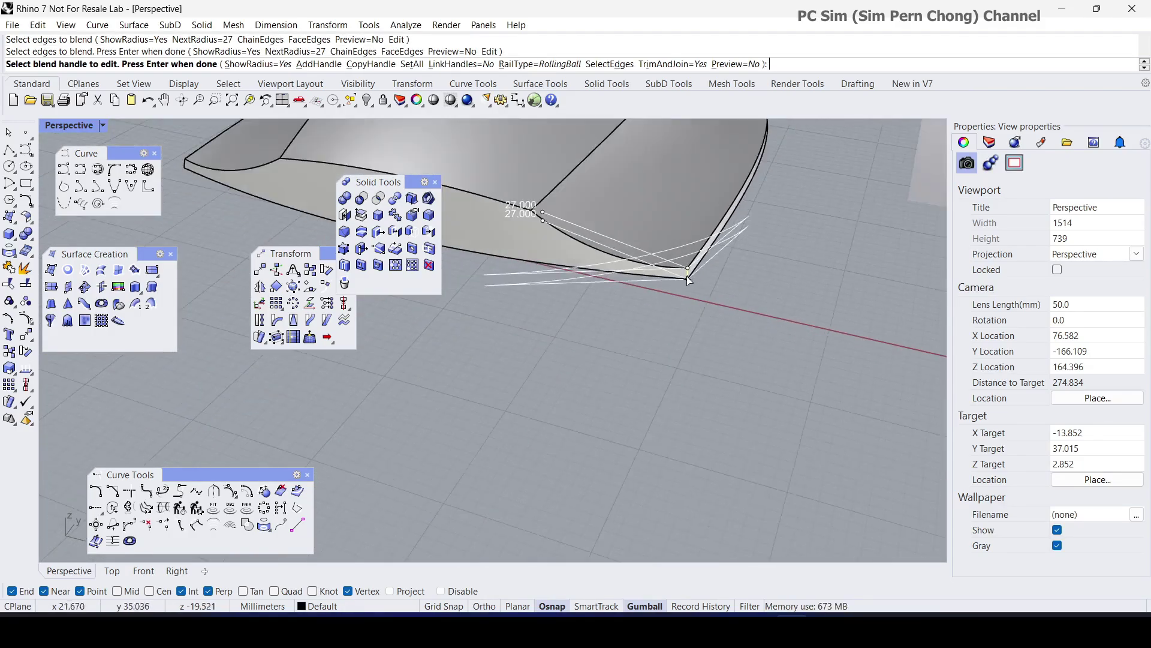